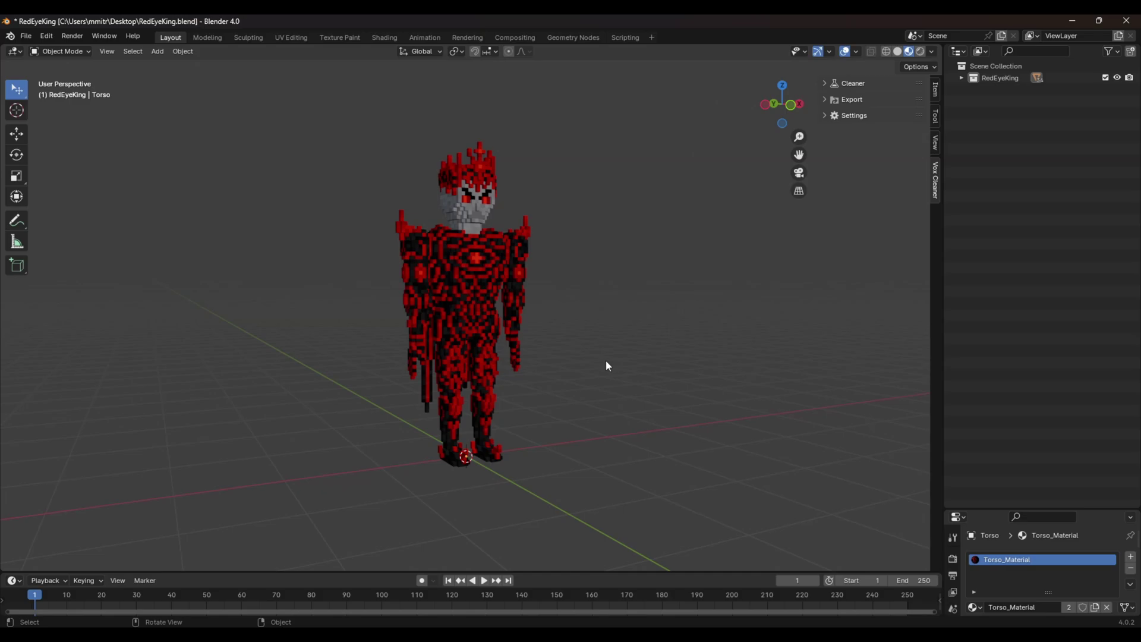
- Switch the viewport shading to Solid for the character model
middle_click_drag(639, 349, 520, 366)
scroll(529, 363, "up", 4)
scroll(538, 359, "down", 4)
middle_click_drag(589, 331, 541, 368)
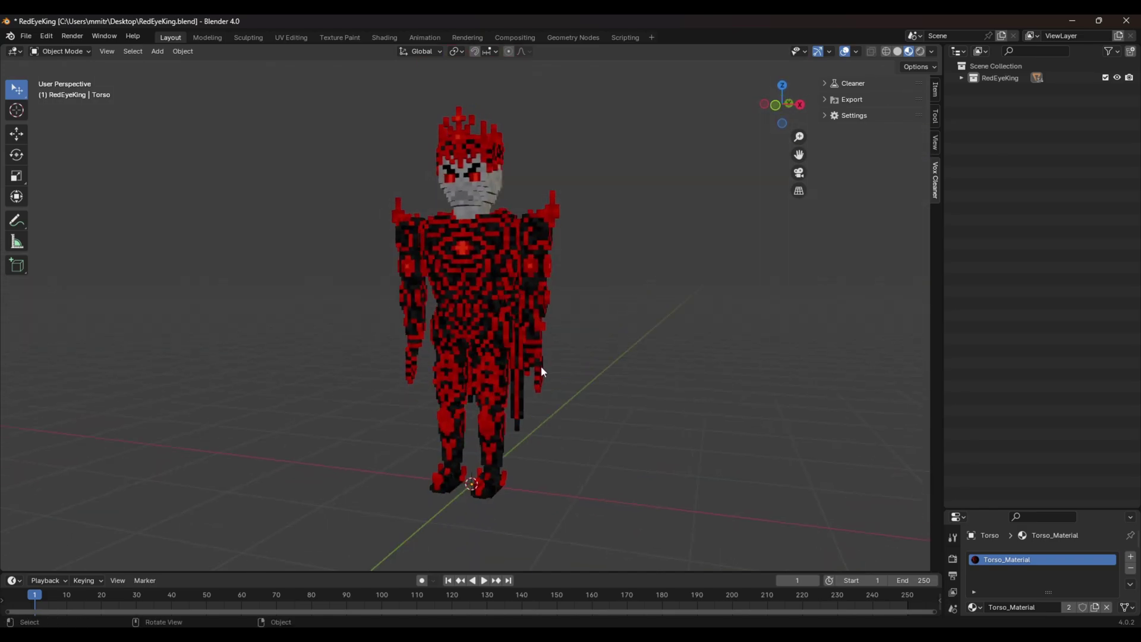
middle_click_drag(444, 442, 511, 414)
mouse_move(441, 384)
middle_mouse_down()
mouse_move(465, 372)
mouse_move(519, 382)
mouse_move(547, 403)
mouse_move(515, 369)
mouse_move(583, 355)
middle_mouse_up()
key("z")
left_click(575, 386)
scroll(575, 389, "up", 3)
scroll(582, 356, "down", 2)
key("z")
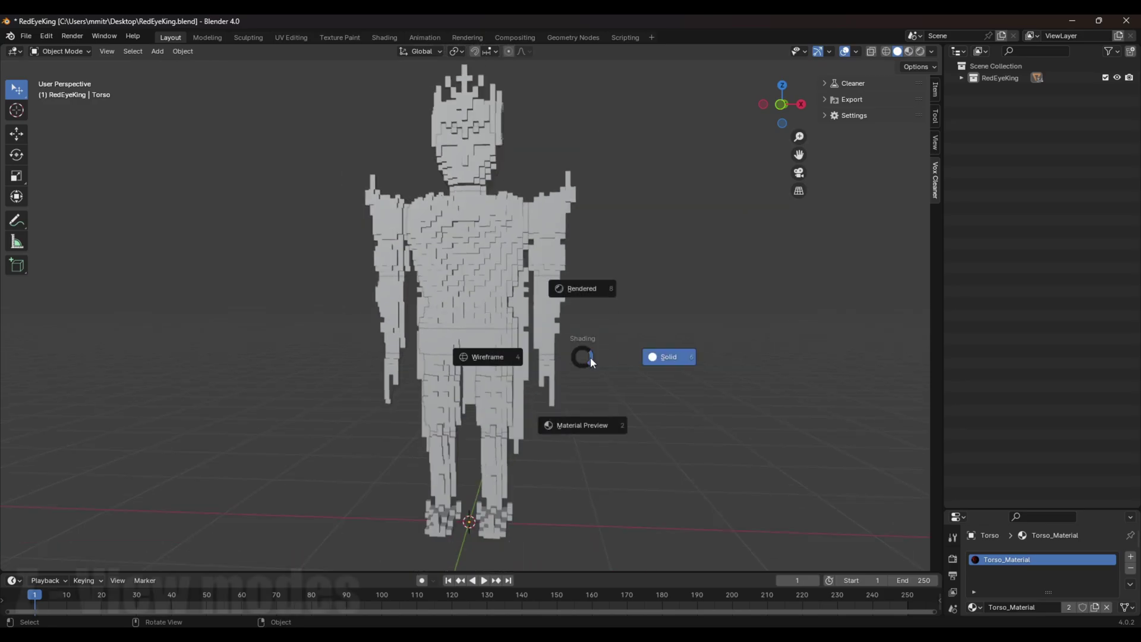
left_click(701, 366)
scroll(702, 366, "down", 1)
scroll(687, 374, "up", 2)
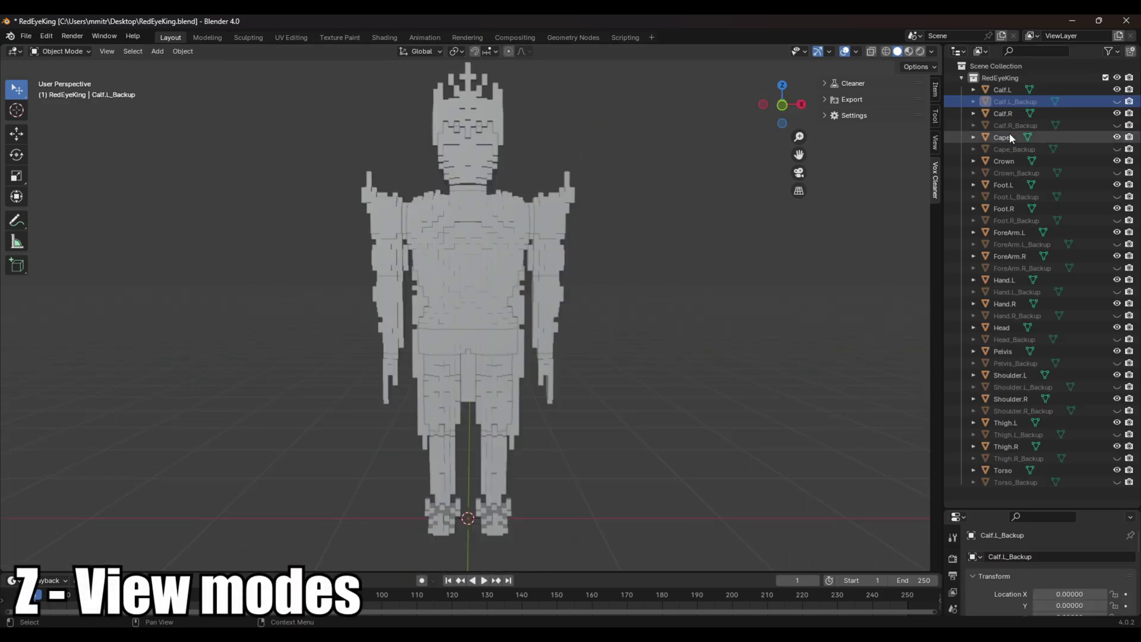
- Select all the _Backup objects in the RedEyeKing collection, from Calf.L_Backup to Torso_Backup, and delete them
left_click(1018, 483)
left_click(1021, 459, "ctrl")
left_click(1022, 435, "ctrl")
left_click(1023, 410, "ctrl")
left_click(1026, 387, "ctrl")
left_click(1021, 364, "ctrl")
left_click(1017, 341, "ctrl")
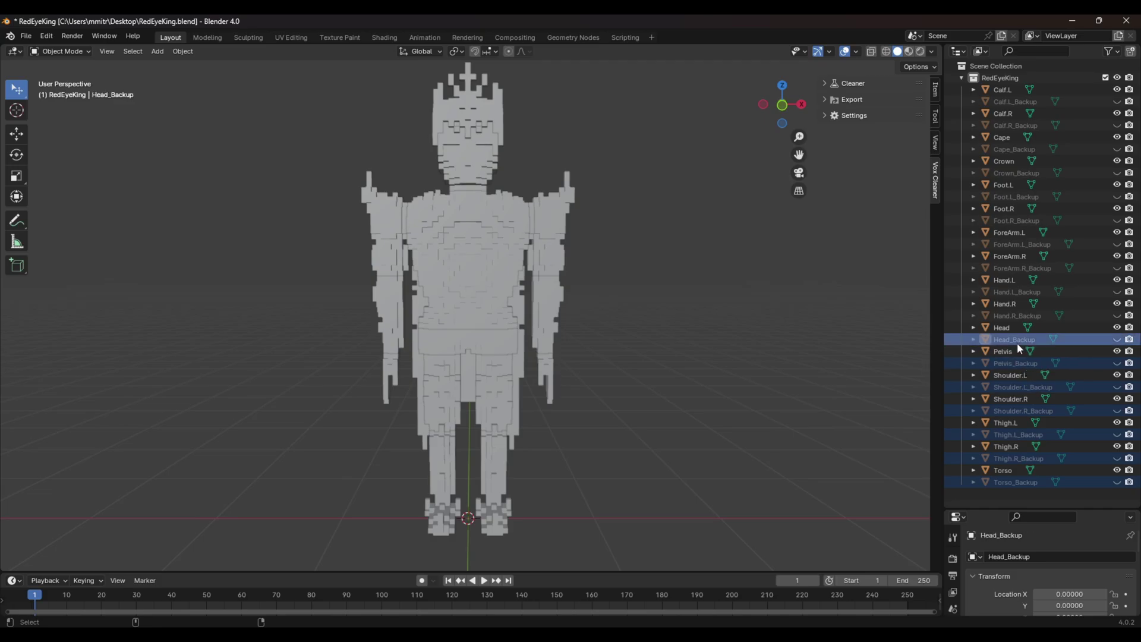
left_click(1018, 316, "ctrl")
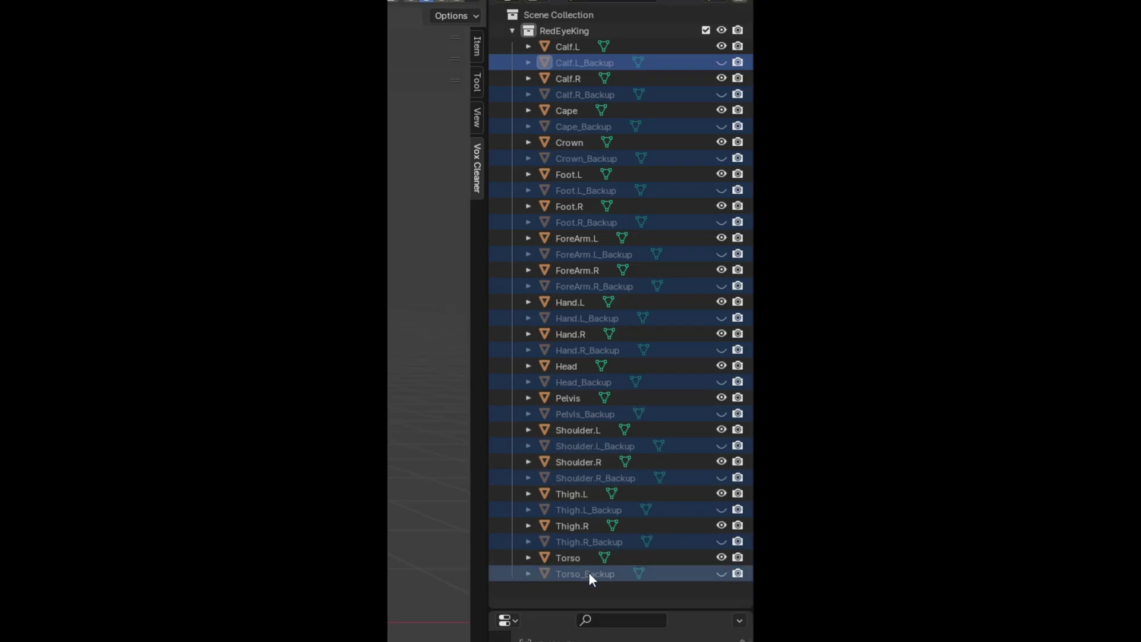
key("x")
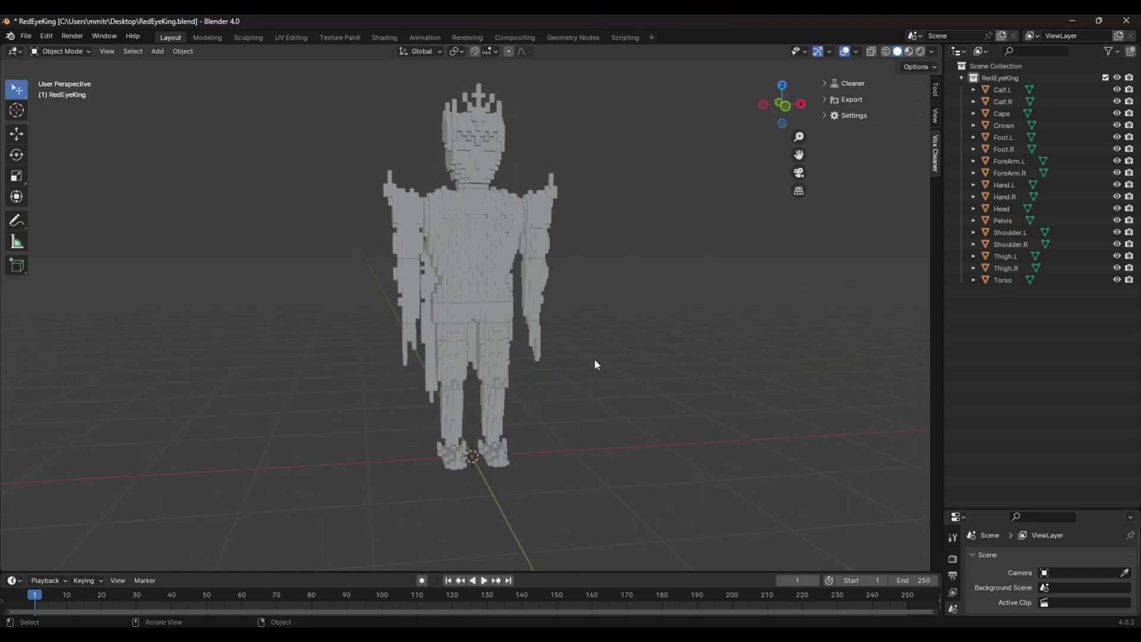
- Add an armature to the scene at the character's feet
middle_click_drag(594, 358, 576, 363)
key("shift+a")
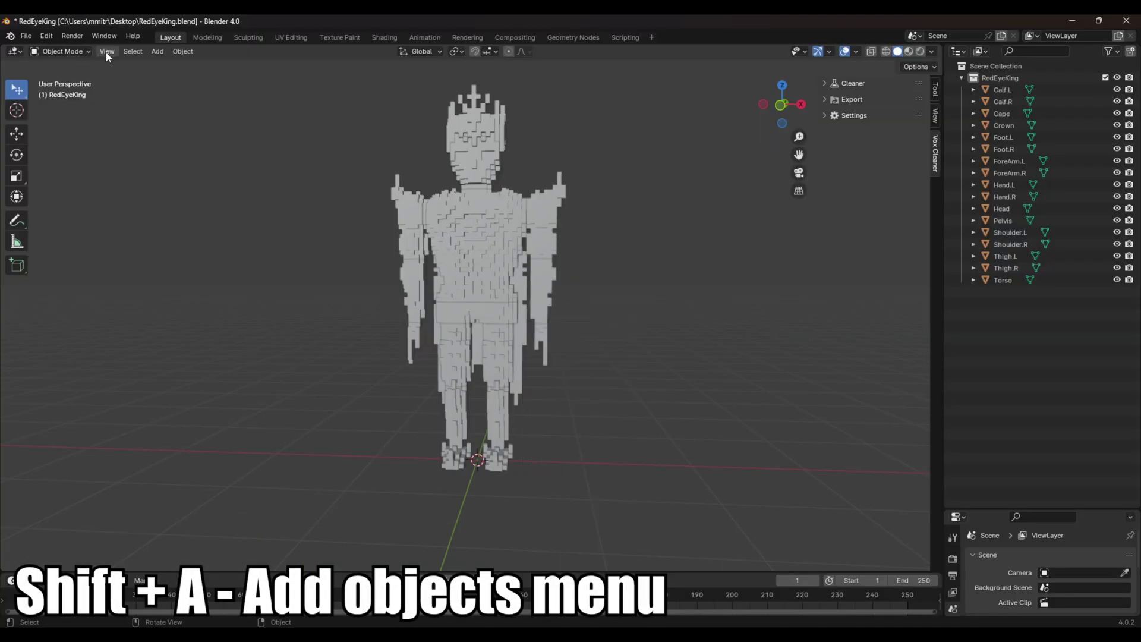
left_click(157, 51)
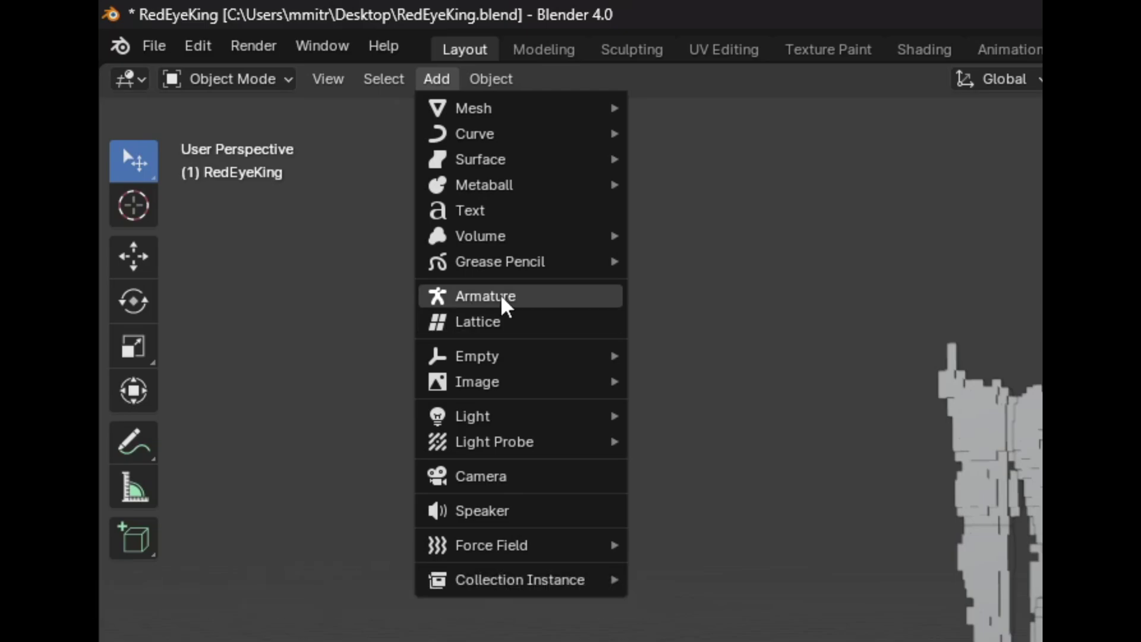
left_click(503, 302)
- Turn on Names and In Front in the armature's viewport display settings
key("KP_1")
scroll(627, 400, "up", 1)
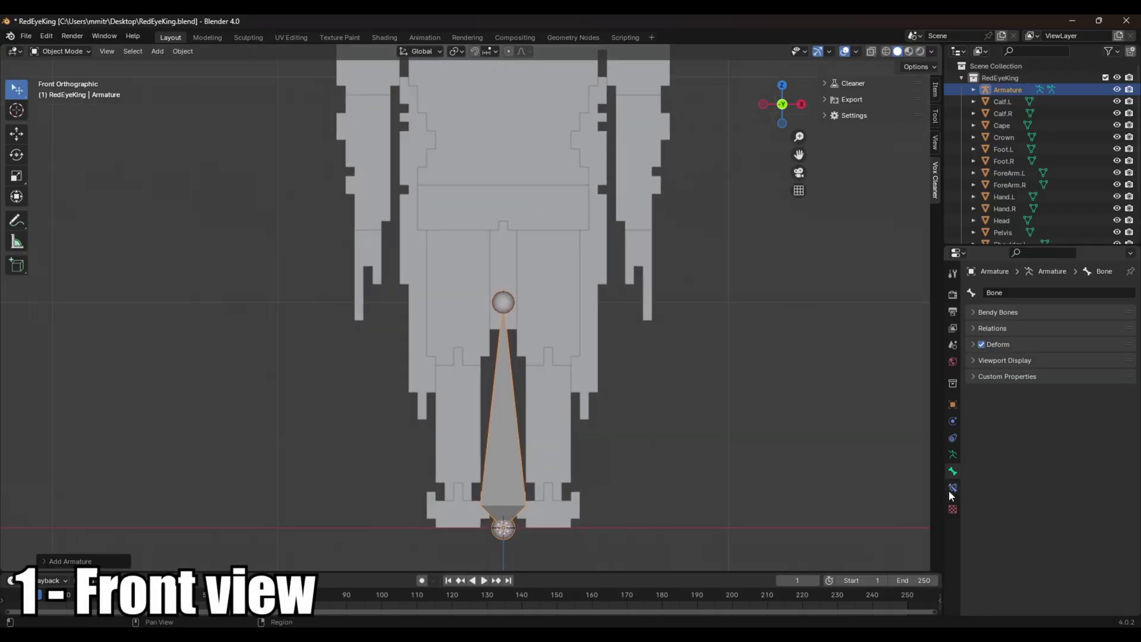
left_click(950, 489)
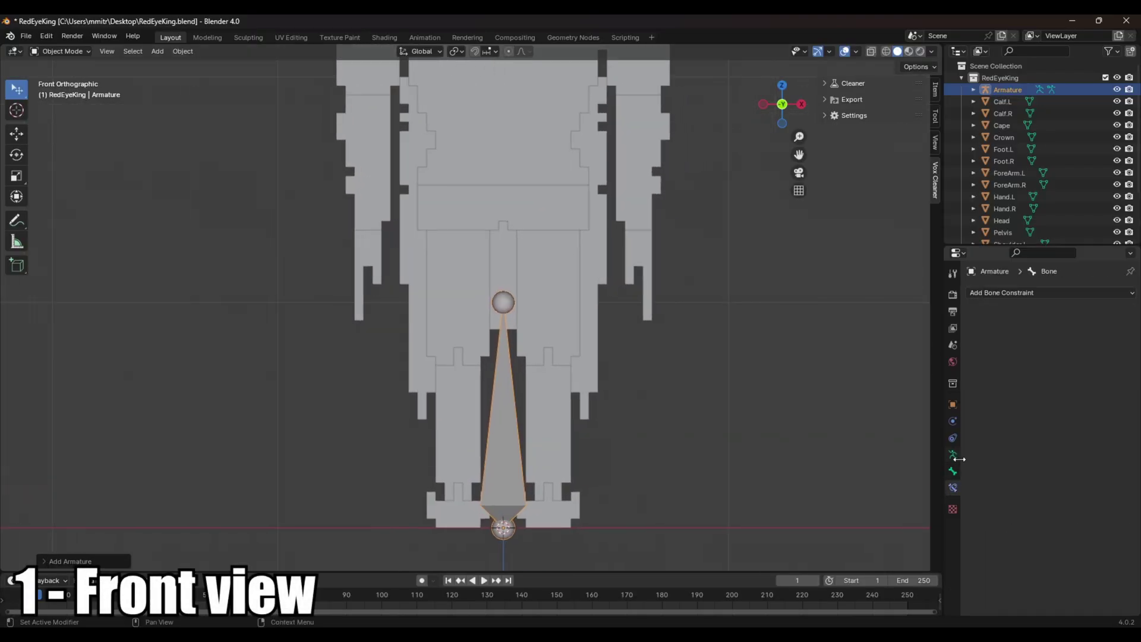
left_click(953, 470)
left_click(952, 404)
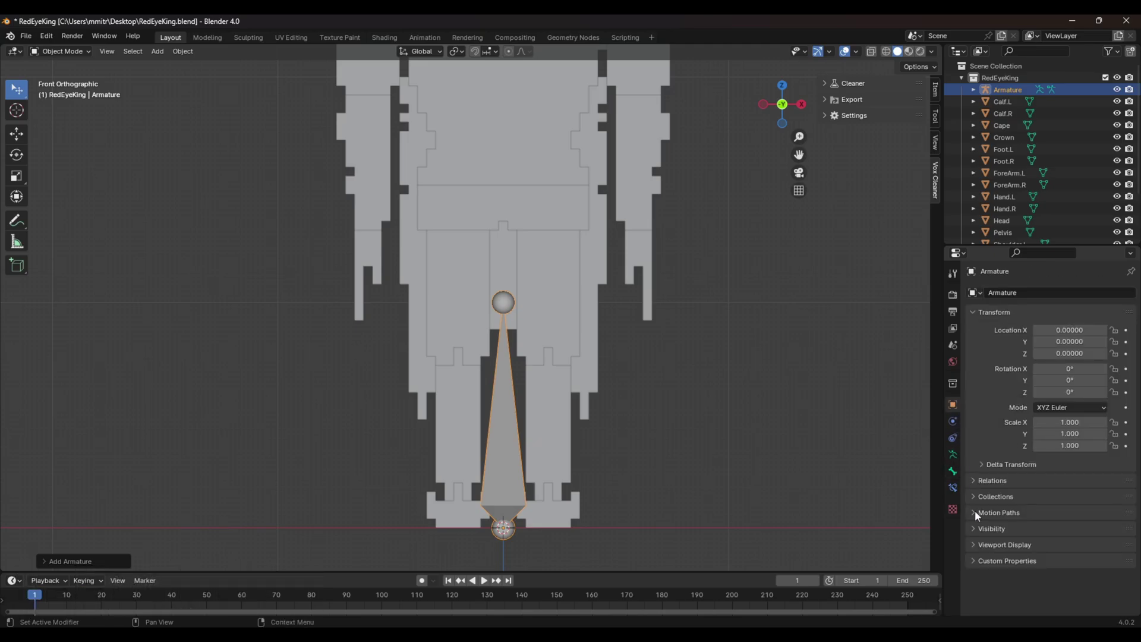
left_click(953, 454)
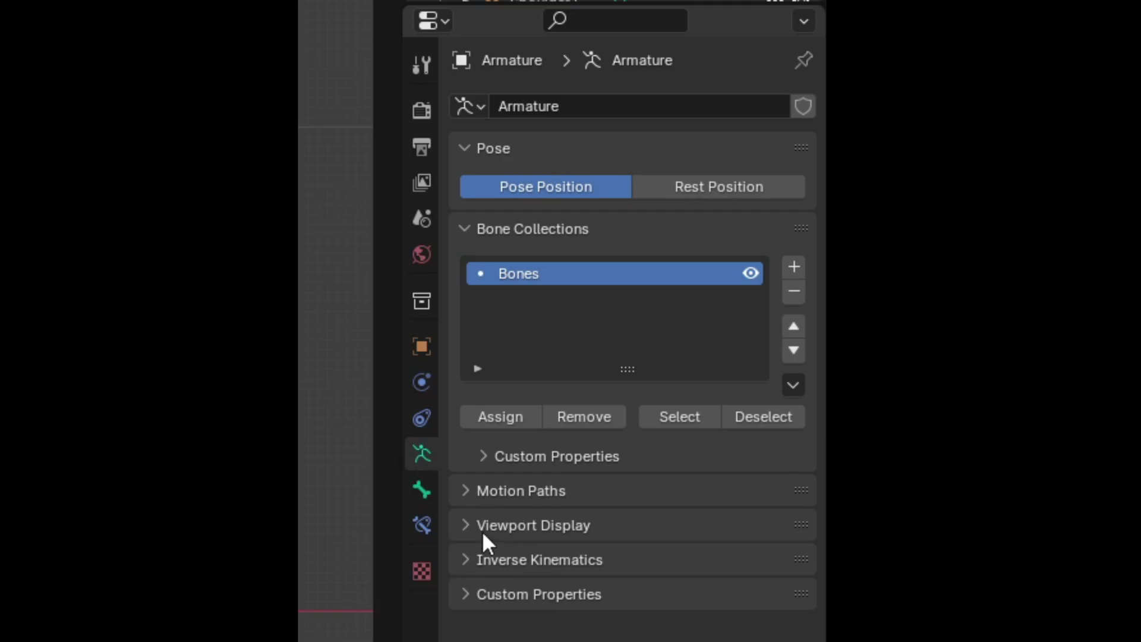
left_click(528, 529)
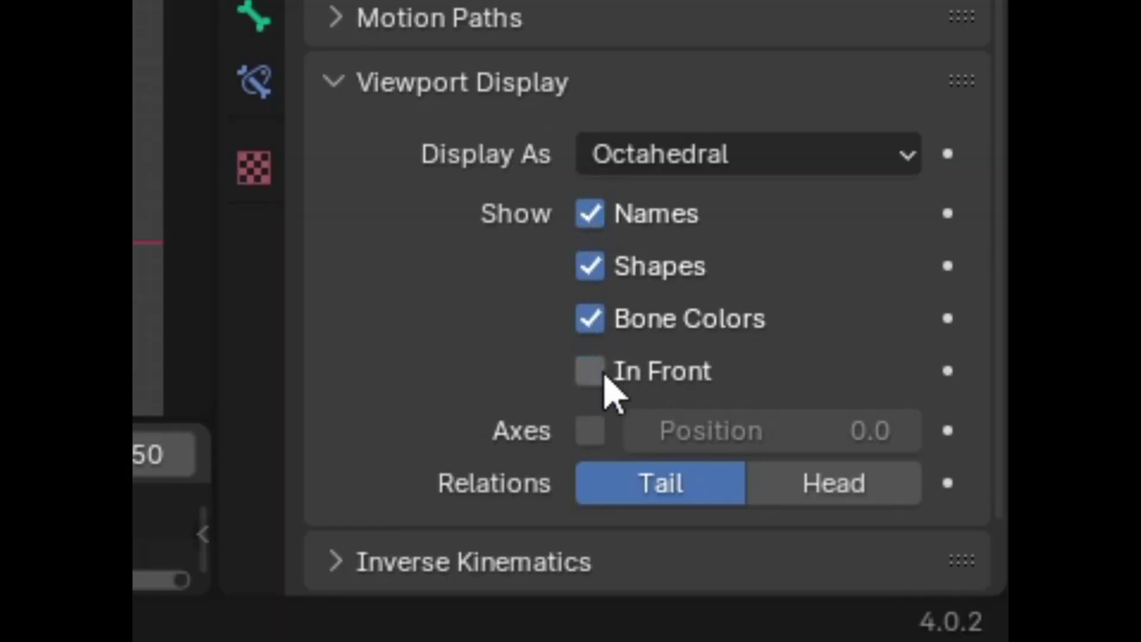
left_click(604, 375)
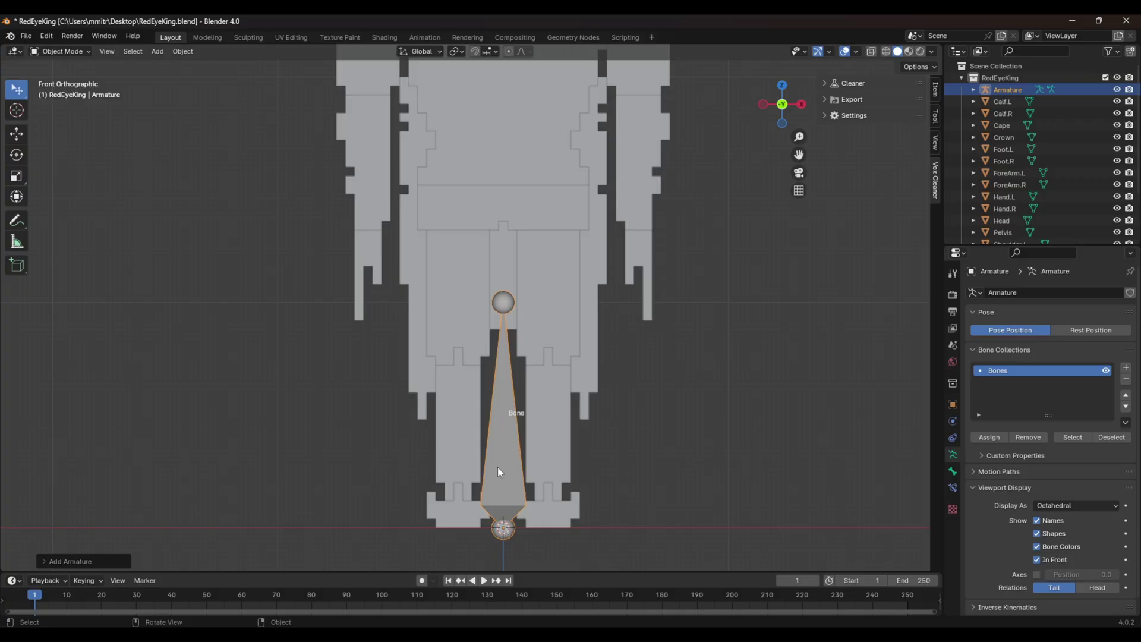
- Put the armature into Edit Mode with its bone at the original position
key("g")
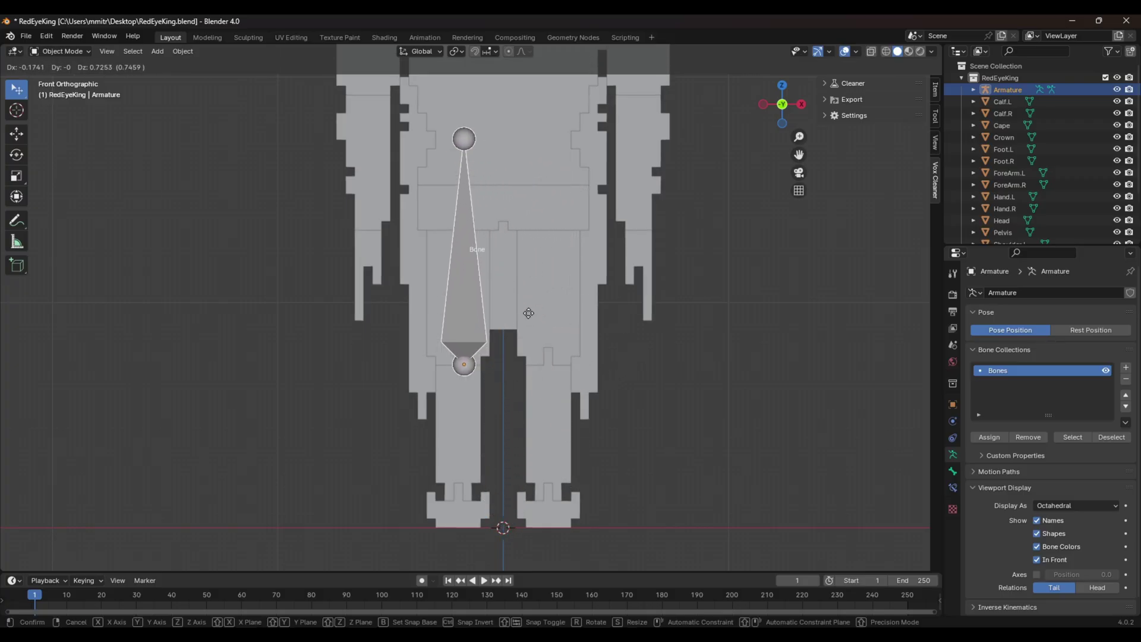
left_click(523, 321)
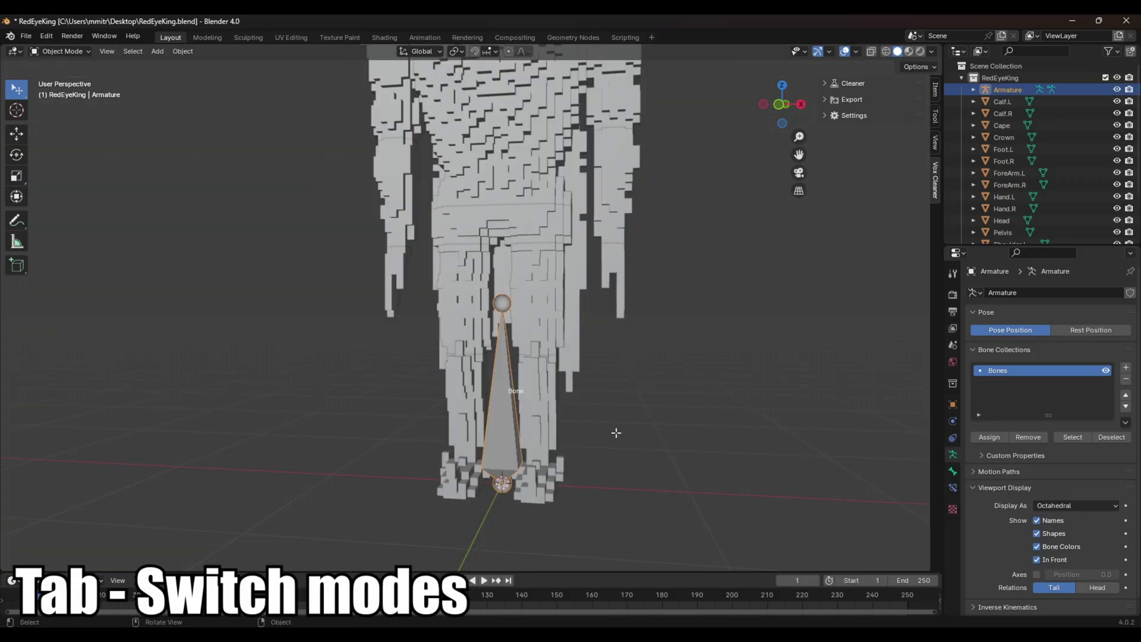
key("Tab")
middle_click_drag(616, 430, 577, 446)
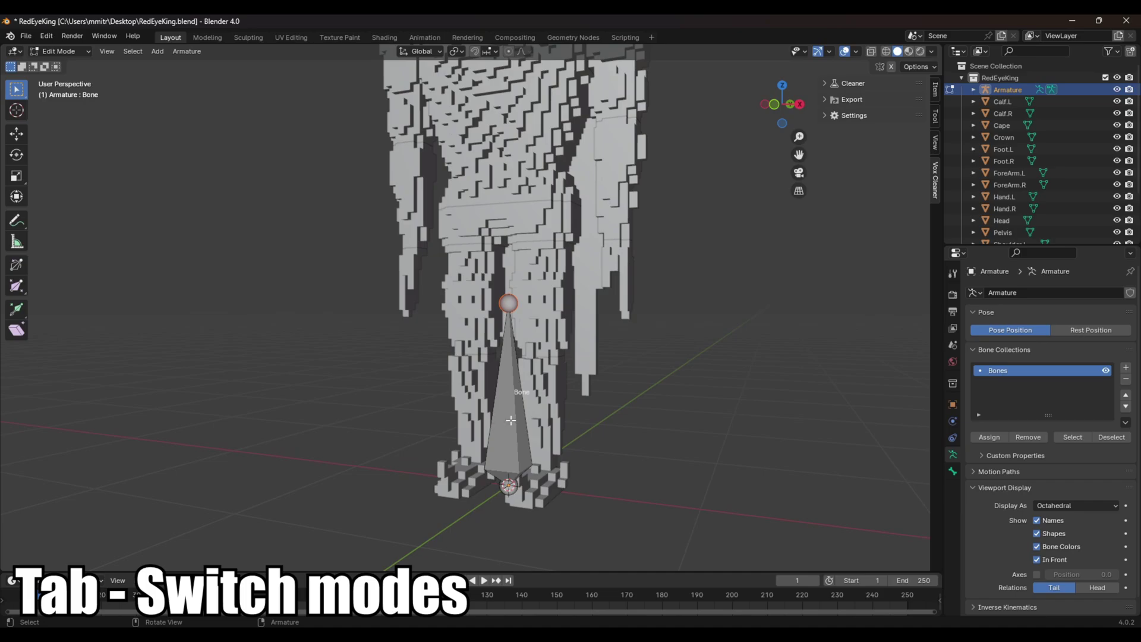
key("Tab")
middle_click_drag(510, 420, 488, 397)
key("Tab")
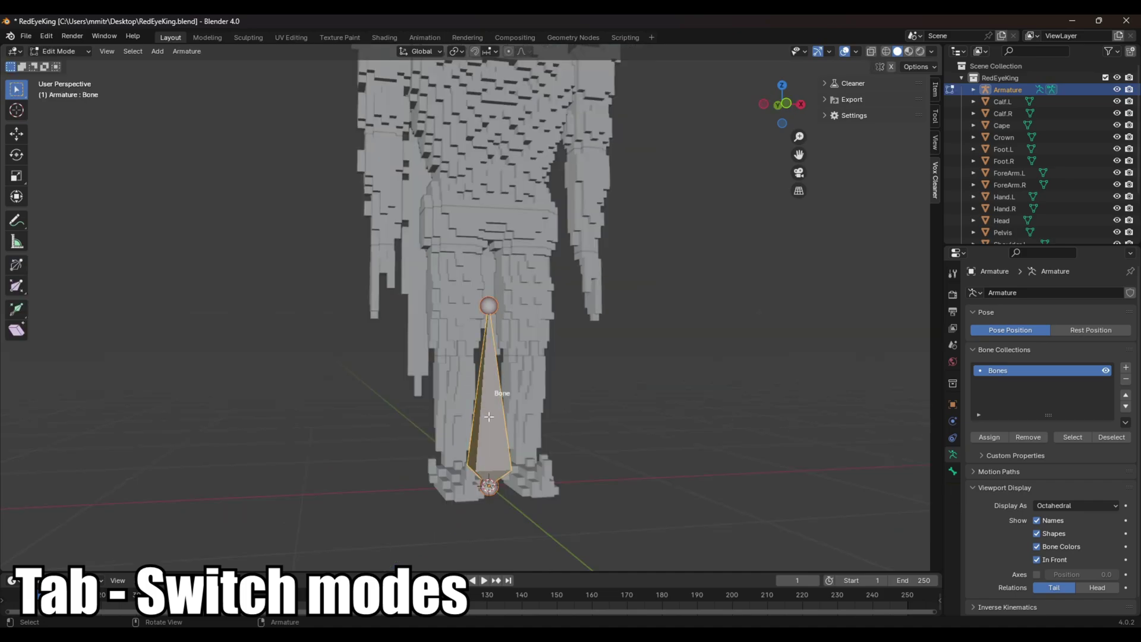
- Move the bone up in front view so its base sits on the seam between pelvis and torso
key("KP_1")
key("g")
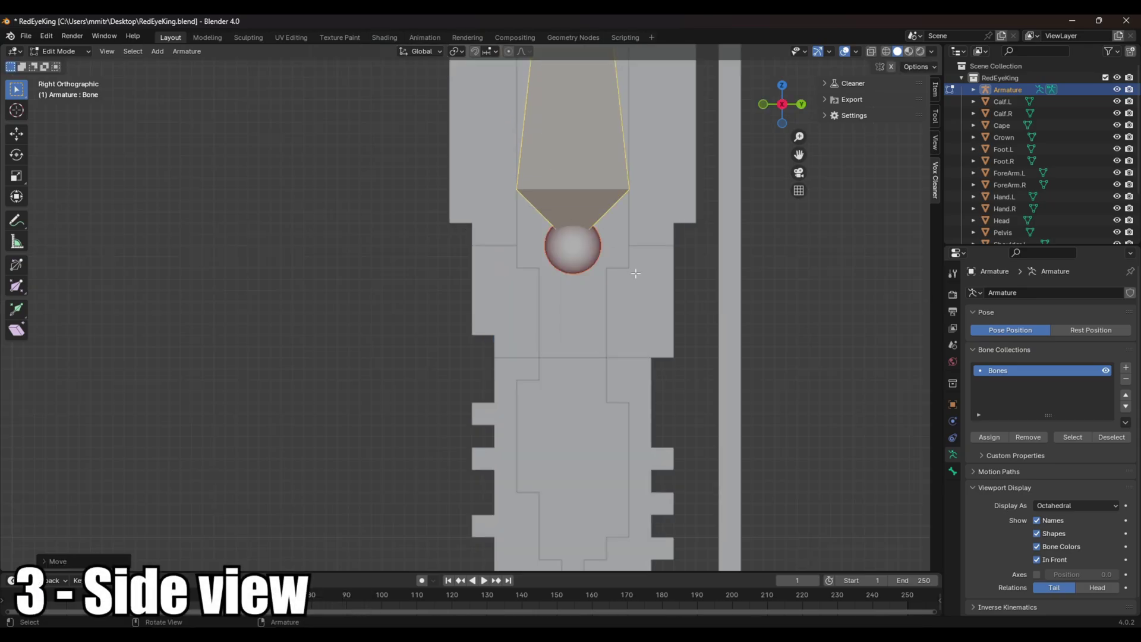
scroll(640, 255, "down", 5)
key("KP_1")
key("KP_3")
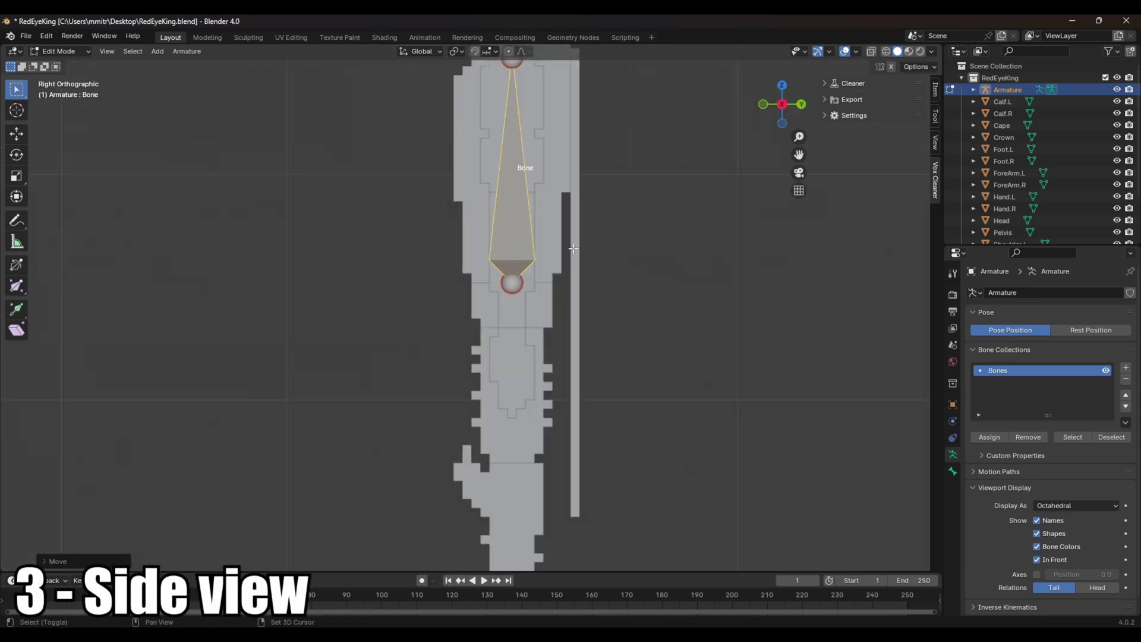
- Lay the scaled-down bone horizontally behind the cape in side view and stretch its tip to the middle of the waist
middle_click_drag(574, 248, 521, 324, "shift")
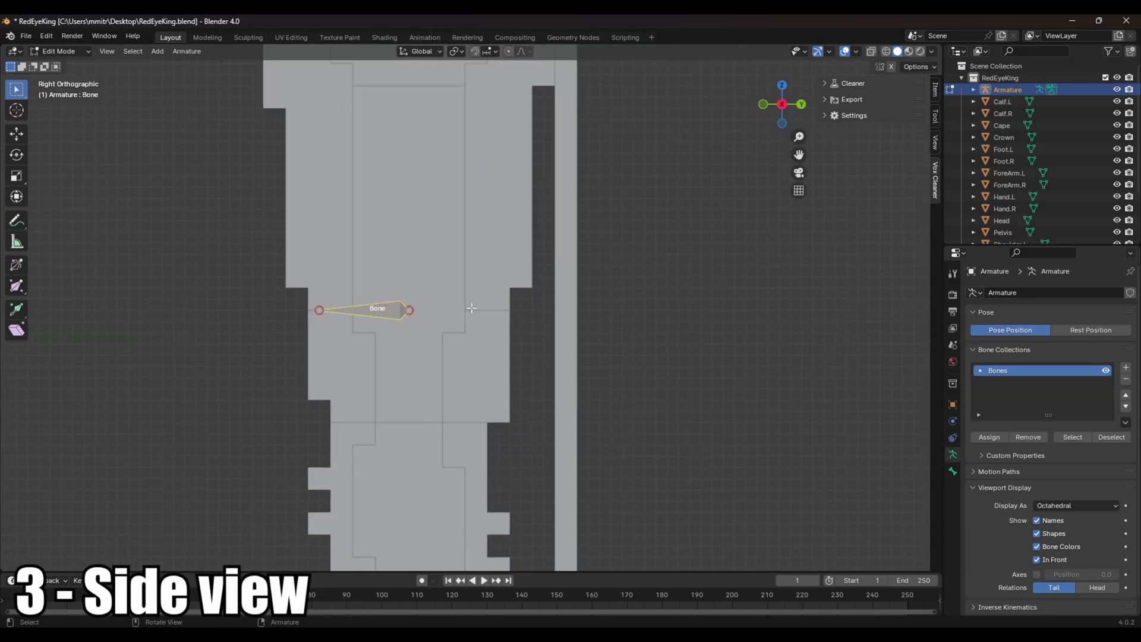
scroll(473, 312, "down", 2)
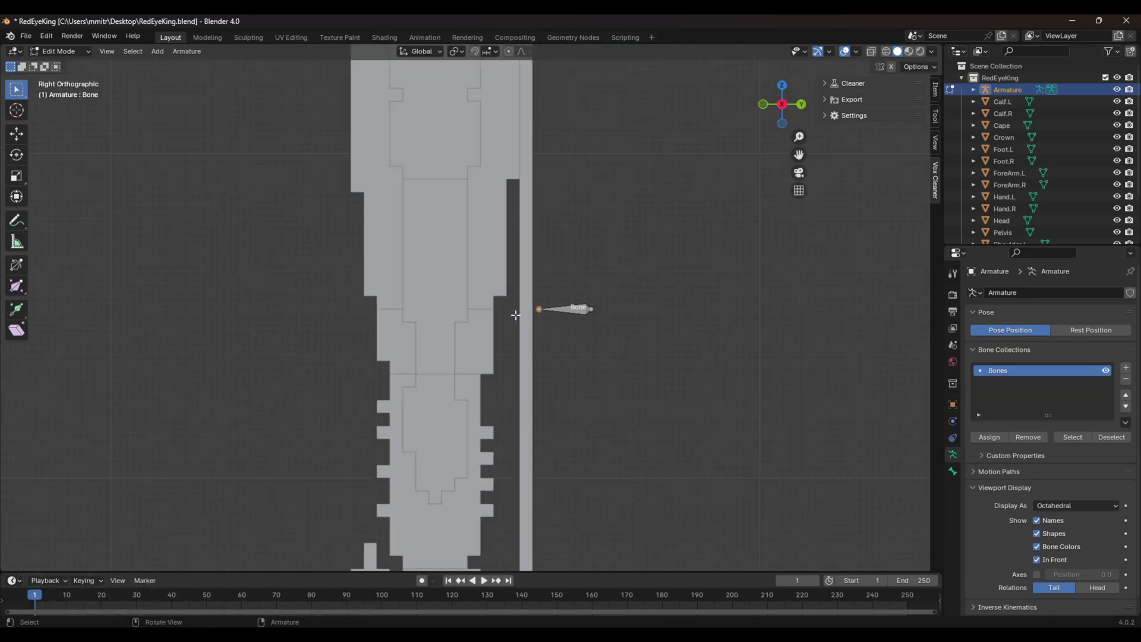
key("g")
left_click(411, 316)
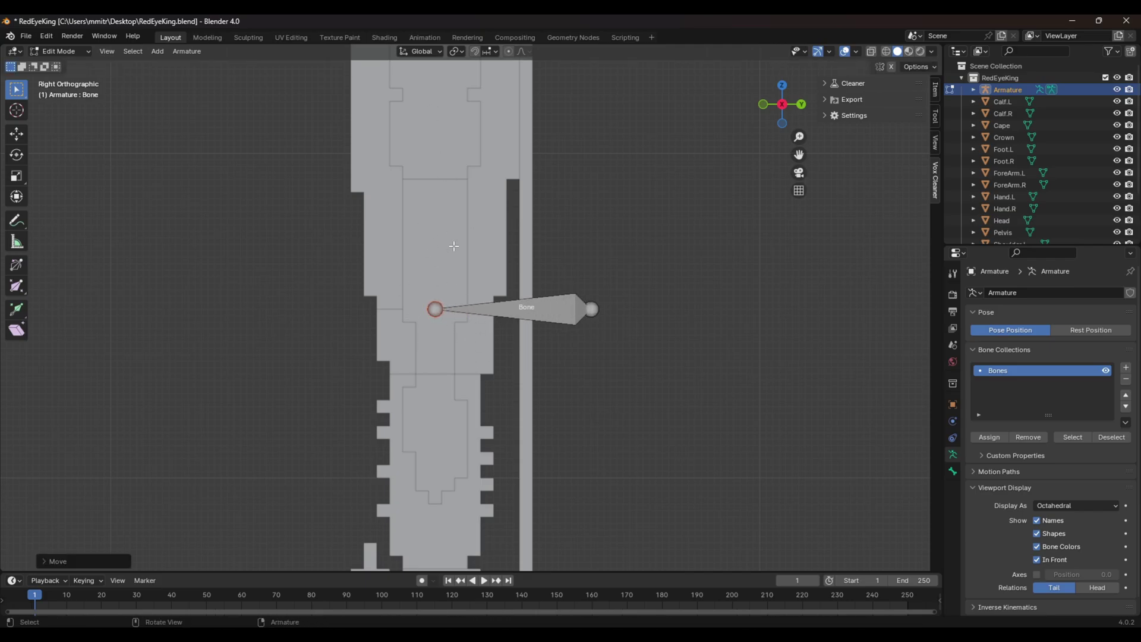
scroll(467, 178, "up", 4)
key("g")
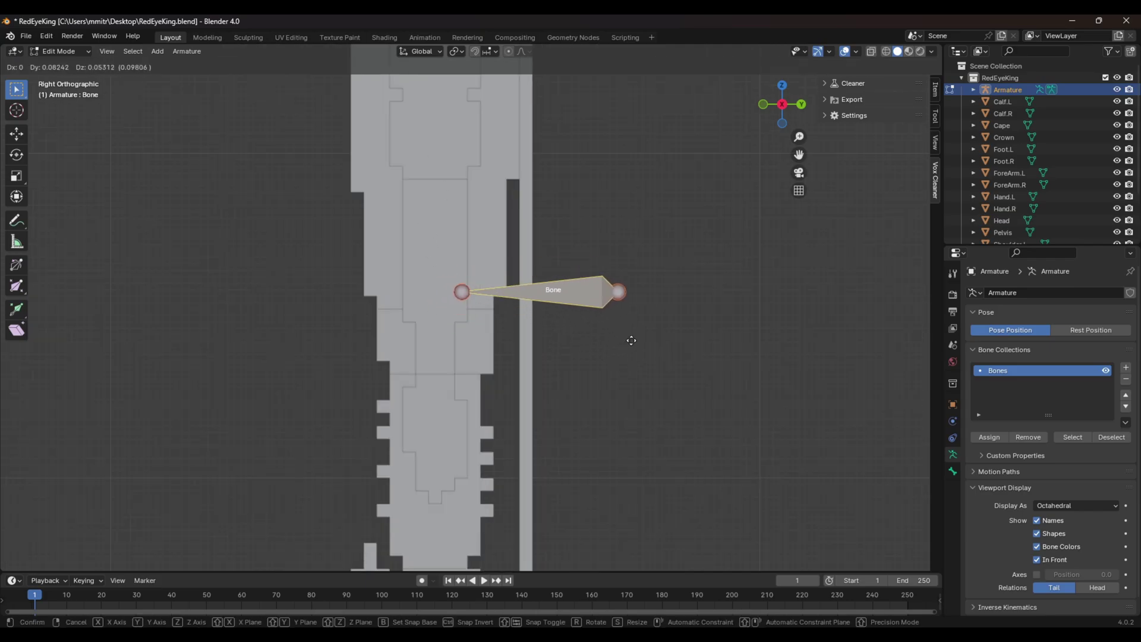
left_click(629, 343)
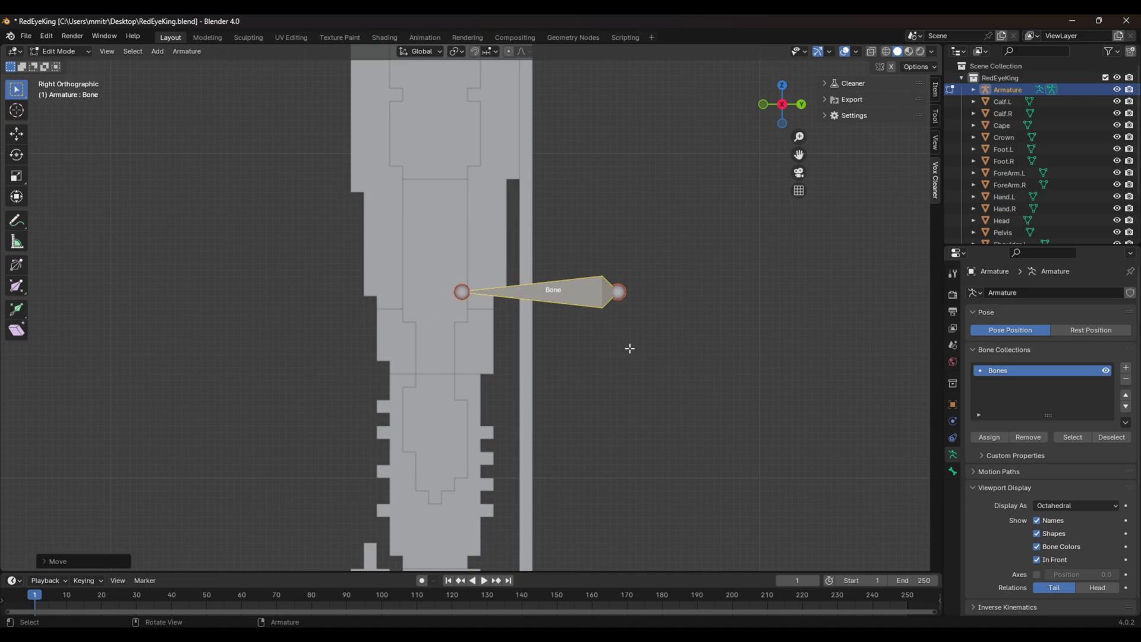
key("ctrl+z")
key("f")
key("g")
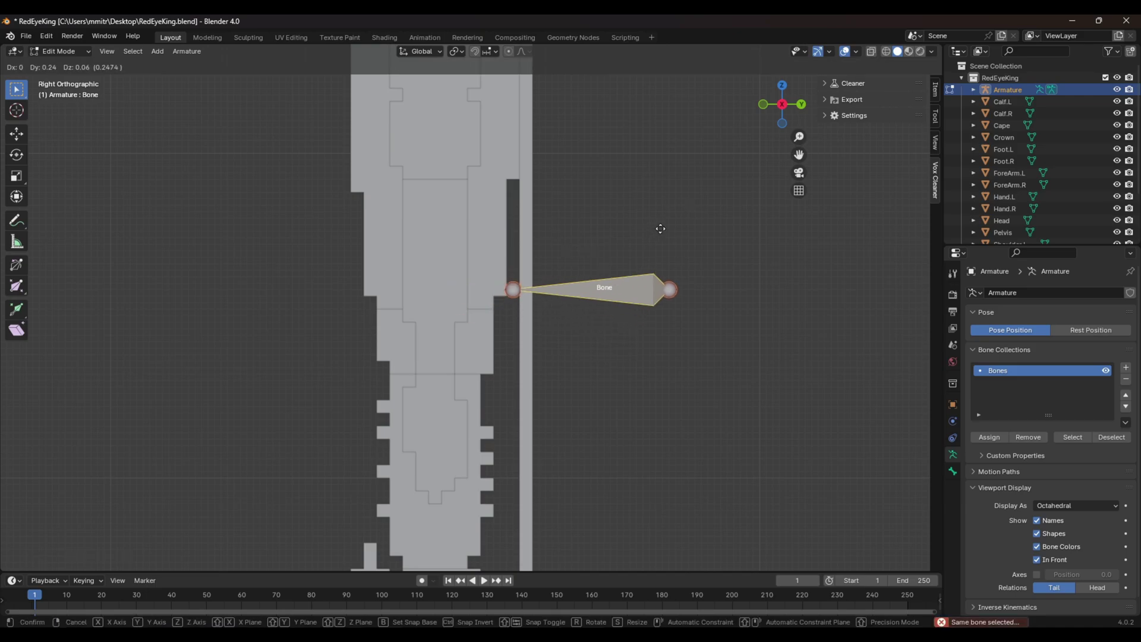
left_click(586, 246)
- Rename the horizontal waist bone to BodyBone
scroll(467, 340, "up", 2)
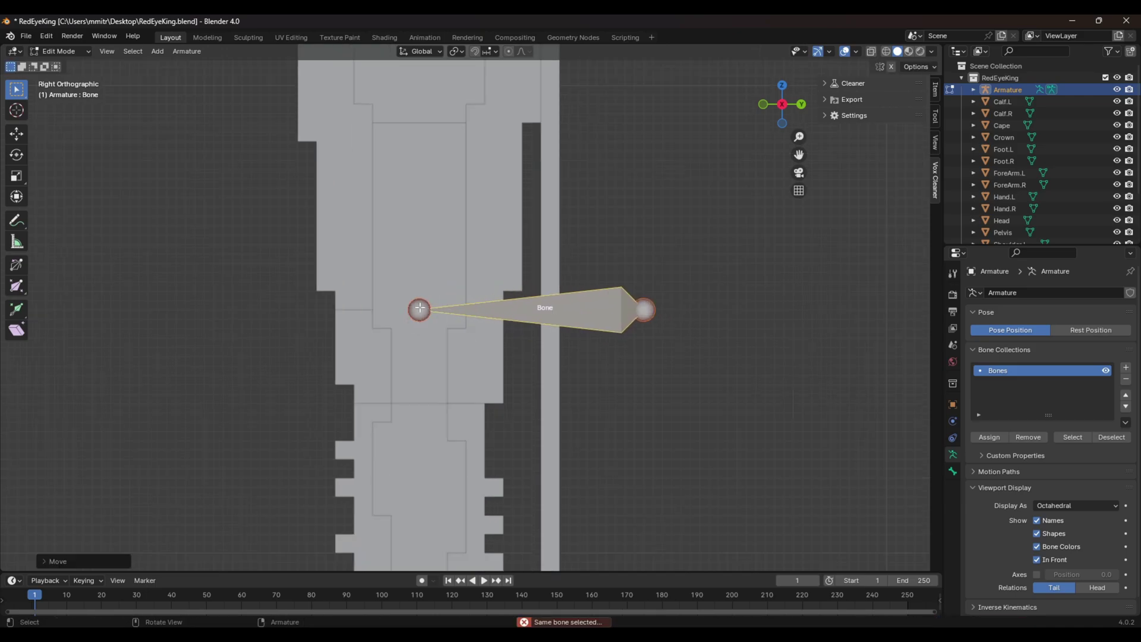
scroll(430, 311, "up", 3)
middle_click_drag(425, 314, 578, 313)
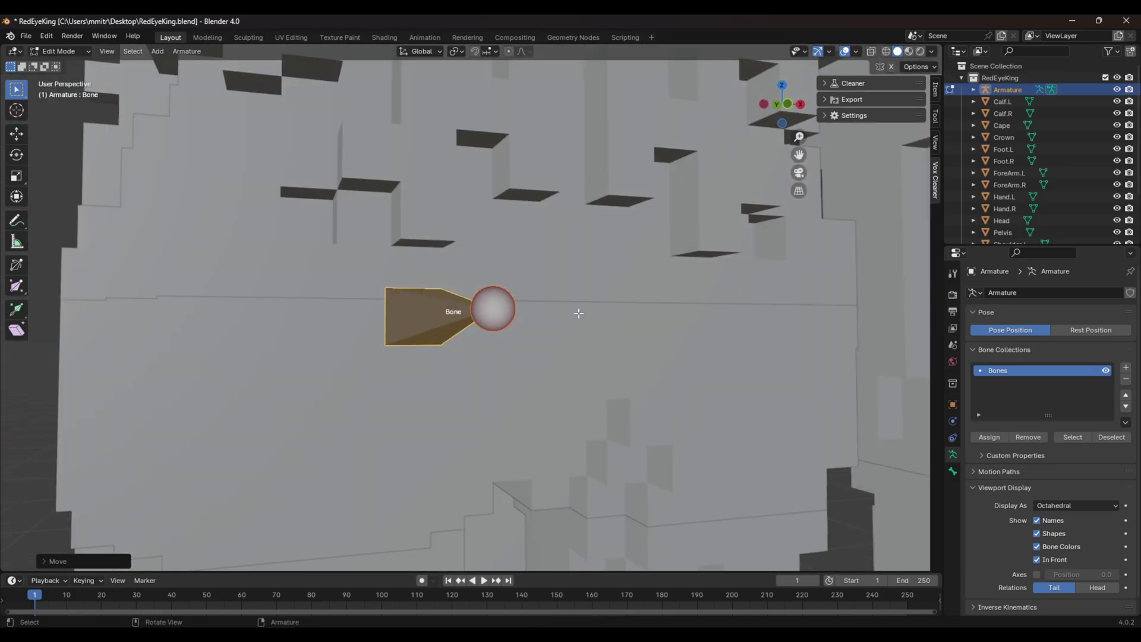
key("KP_3")
scroll(382, 377, "down", 4)
key("F2")
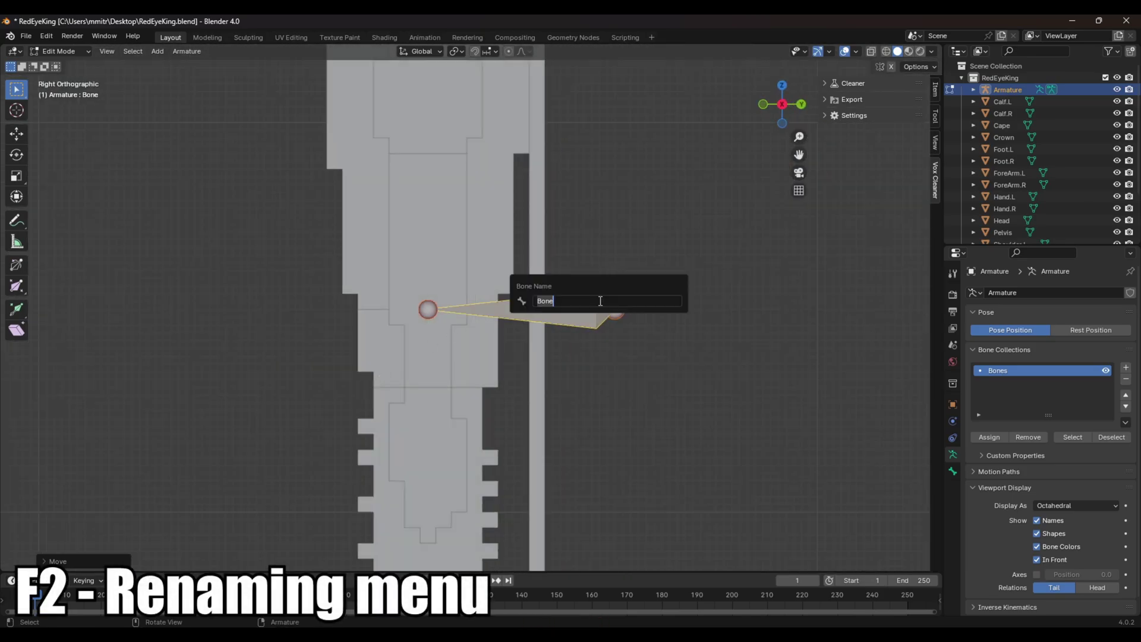
type("BodyB")
type("one")
key("Return")
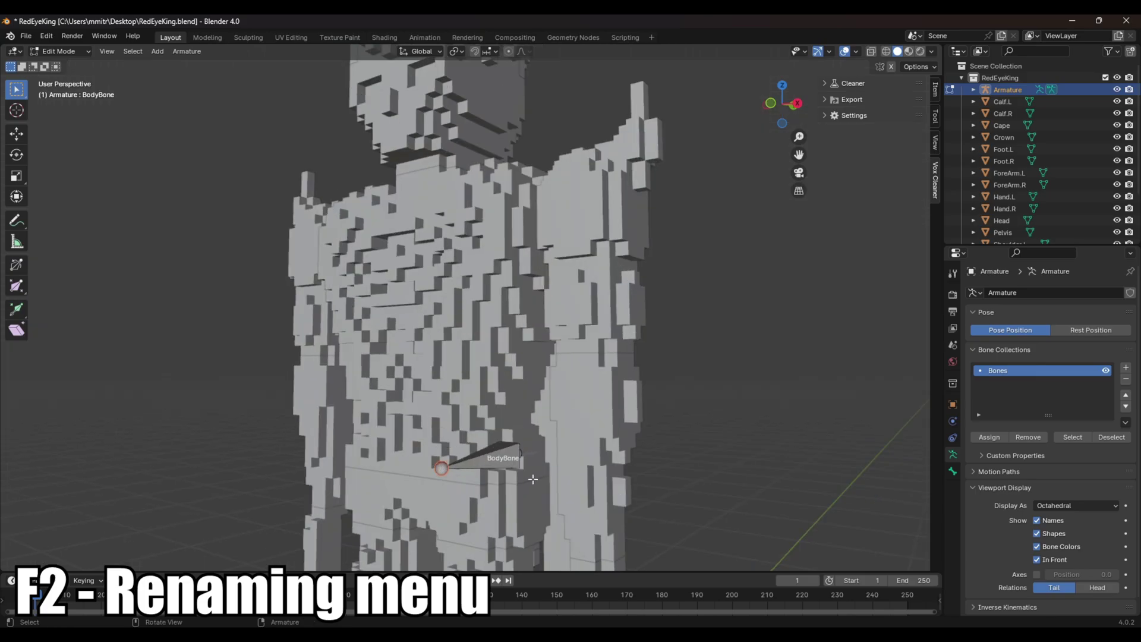
- Extrude a new bone along the Z axis from BodyBone's tip up to the base of the neck
key("KP_1")
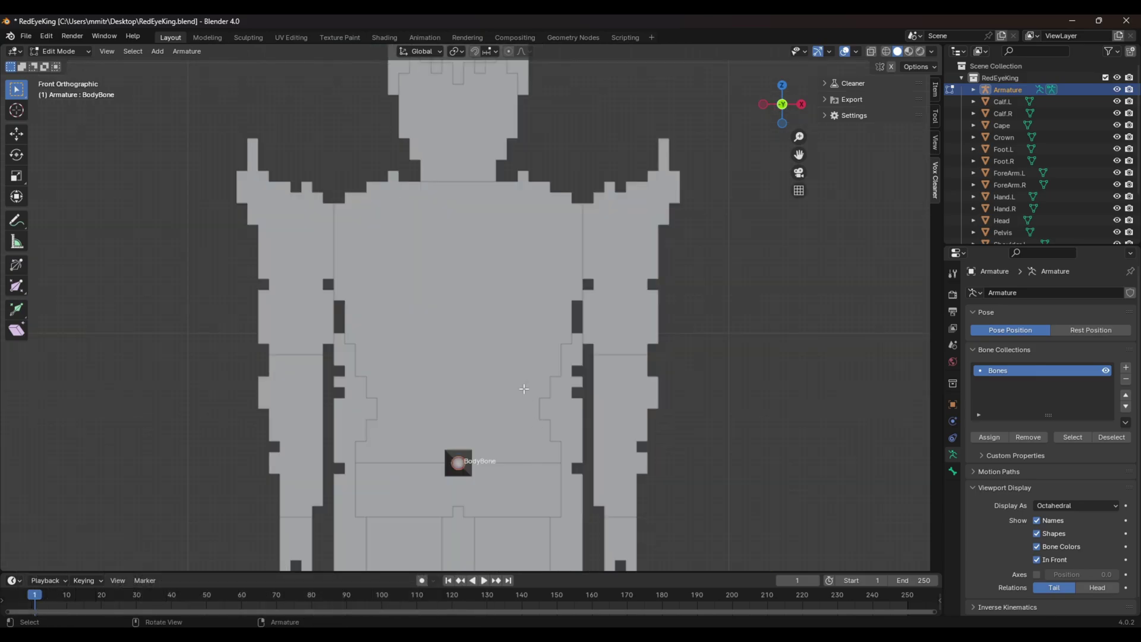
key("e")
key("z")
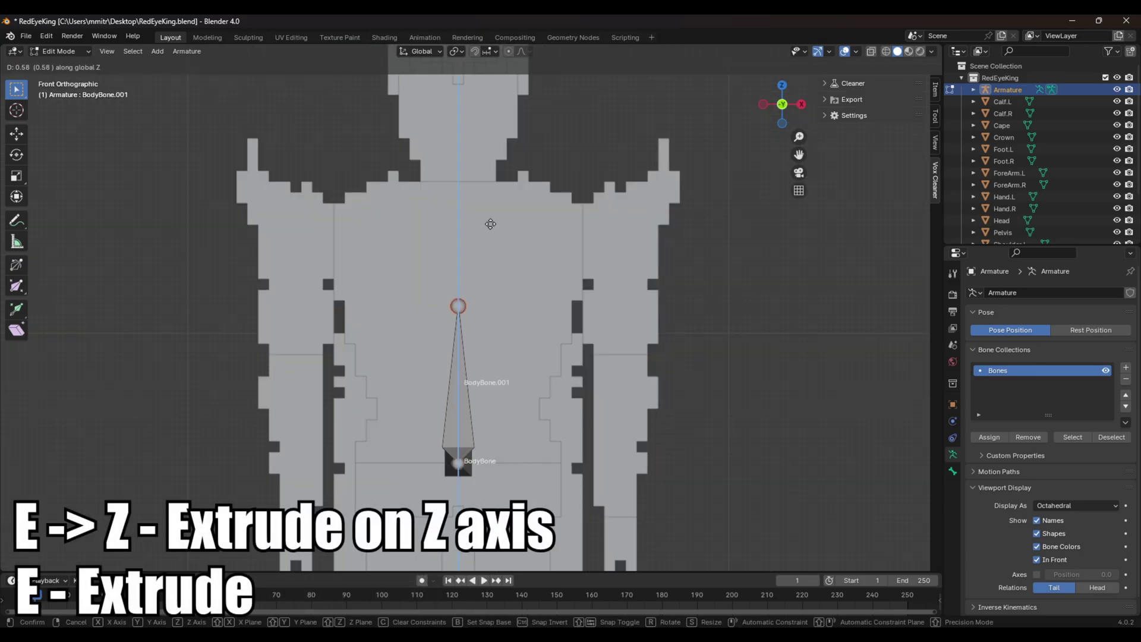
left_click(489, 91)
middle_click_drag(489, 92, 501, 251)
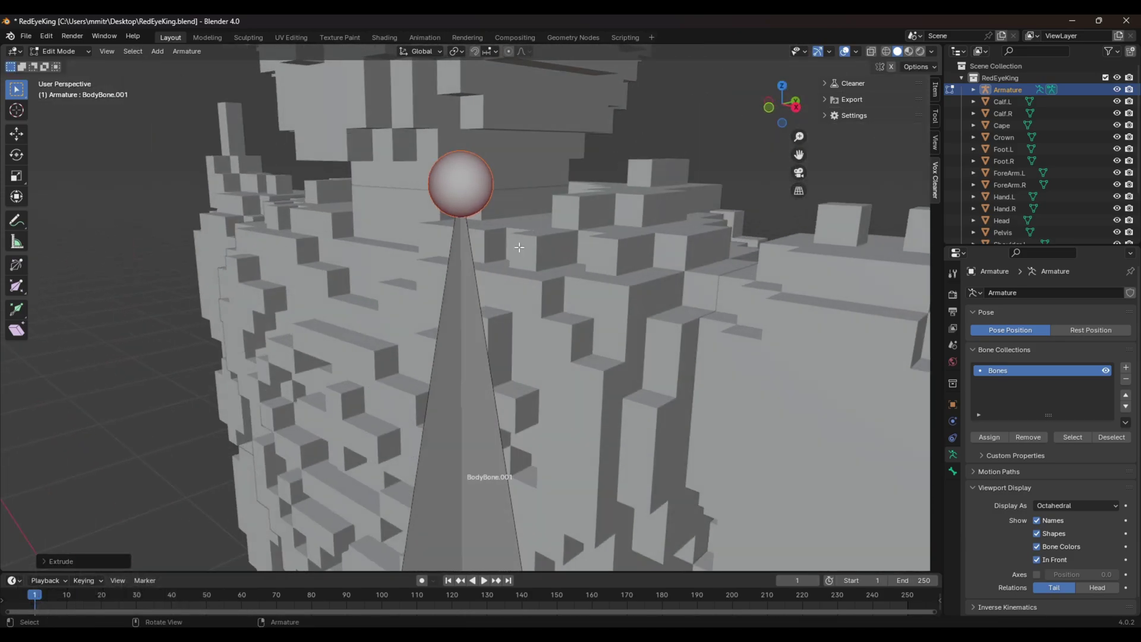
- Set the snapping target to Edge Center while working in the front view
key("KP_1")
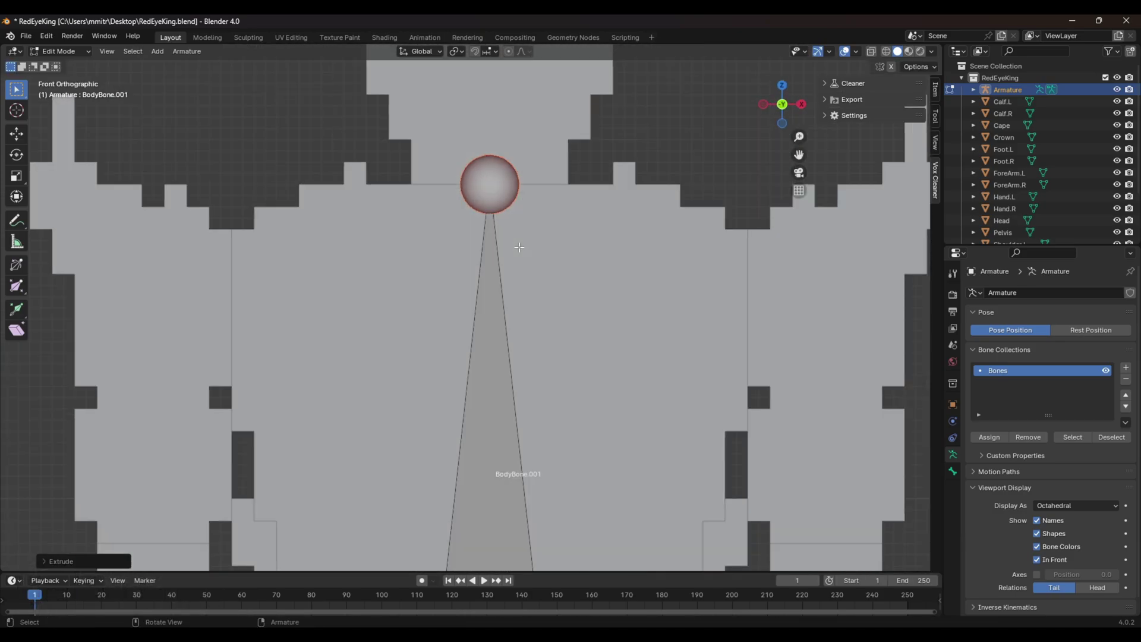
left_click(495, 52)
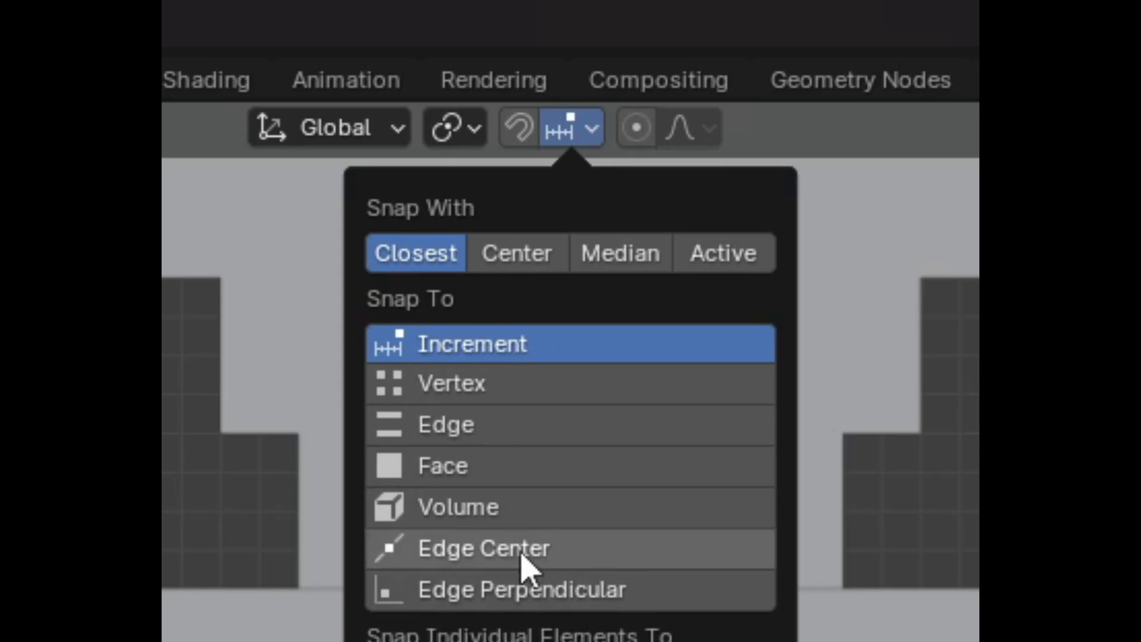
left_click(537, 564)
- Try to move the spine bone's tip along the X axis to the shoulder seam with snapping
key("e")
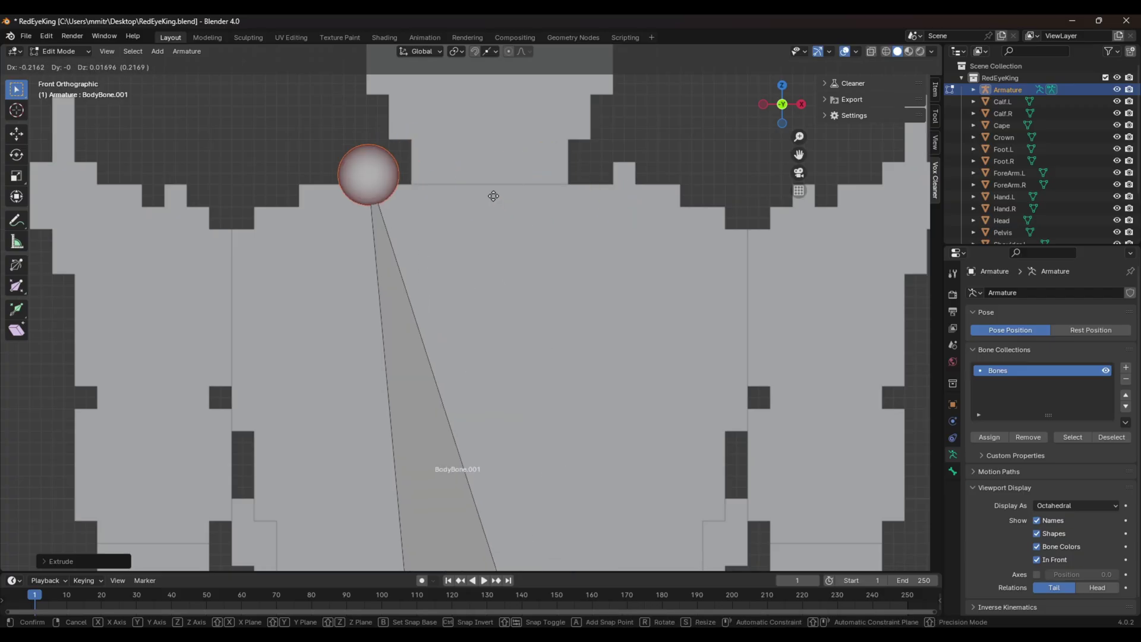
key("x")
key("ctrl")
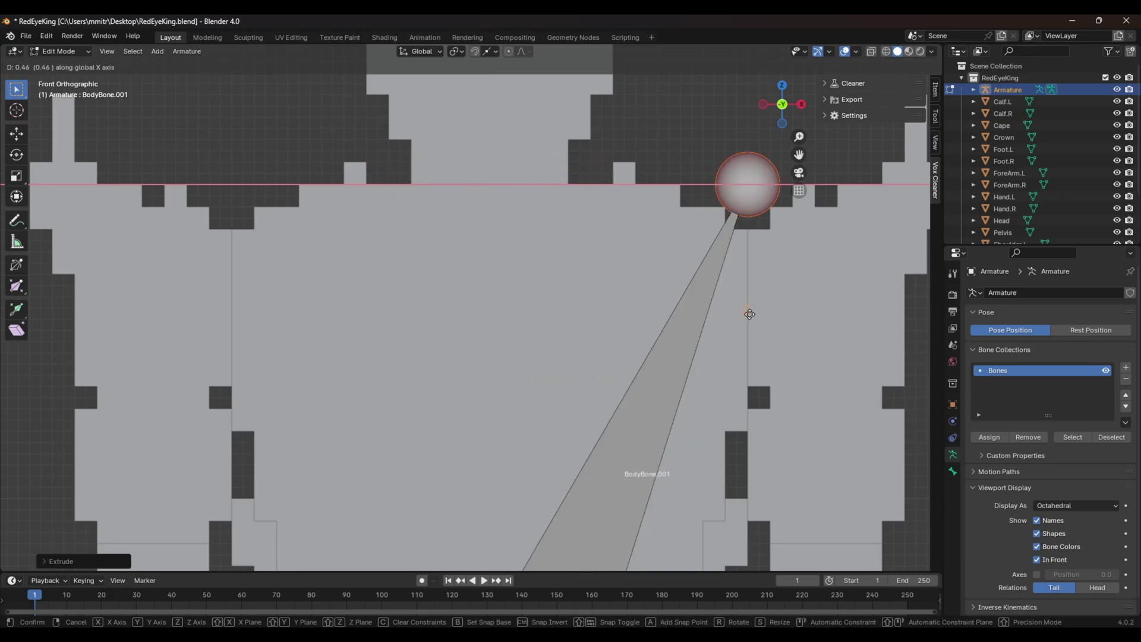
left_click(749, 314)
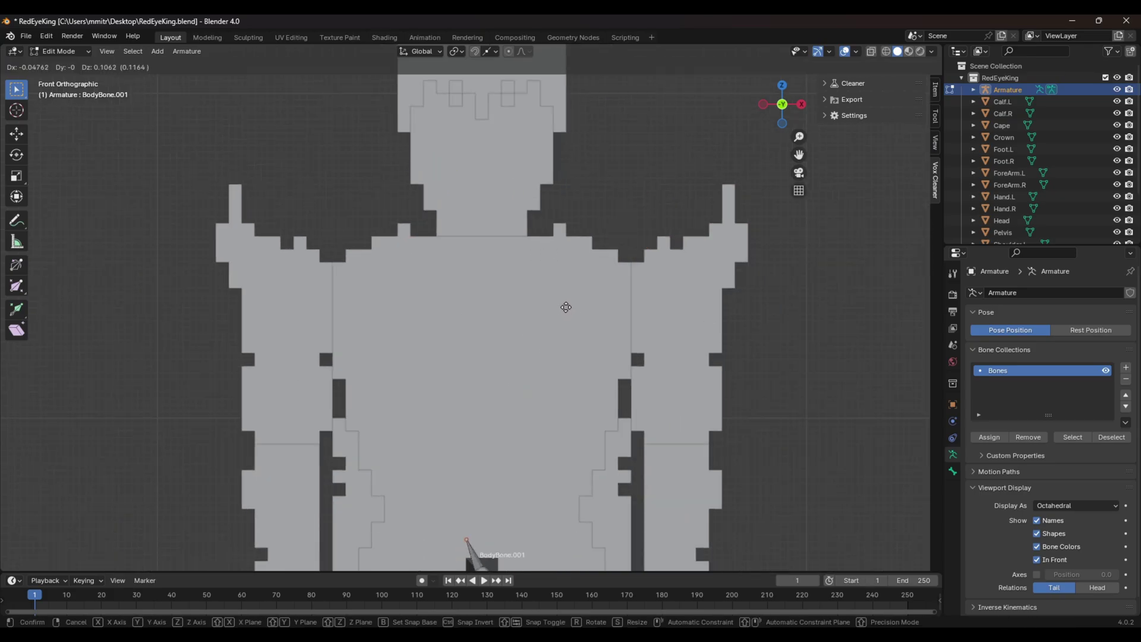
- Extrude the spine bone along the Z axis from BodyBone's tip, snapping its end to the centre of the neck's base edge
key("z")
key("ctrl")
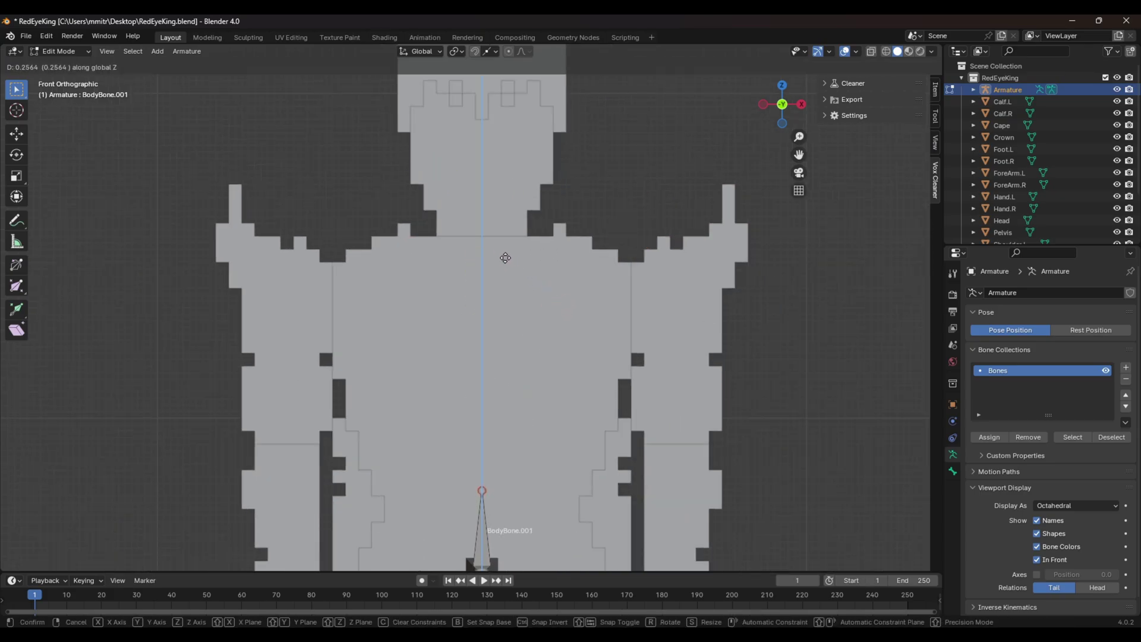
key("ctrl")
left_click(485, 238)
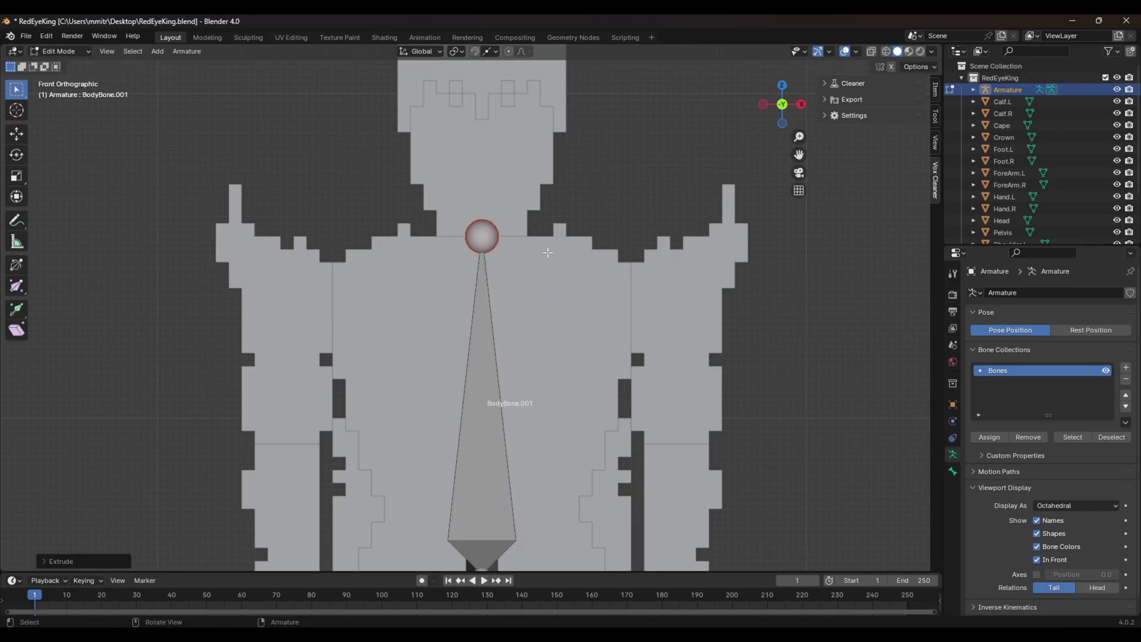
- Try to move the spine bone's tip along the Y axis with snapping at the neck
key("KP_3")
middle_click_drag(536, 249, 480, 260)
scroll(490, 232, "up", 4)
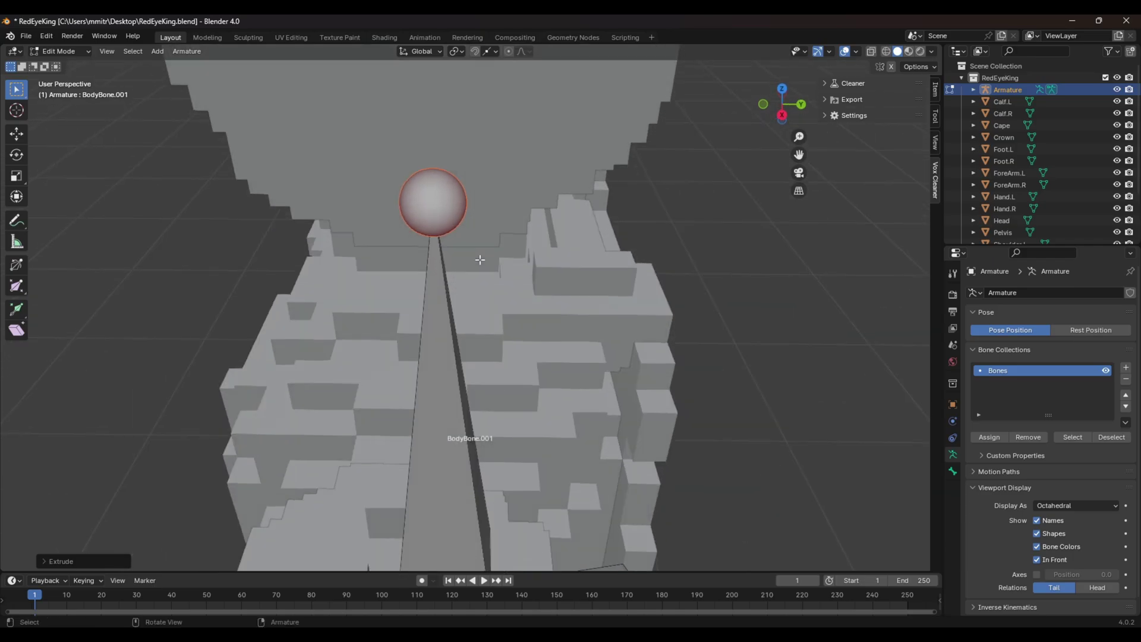
key("g")
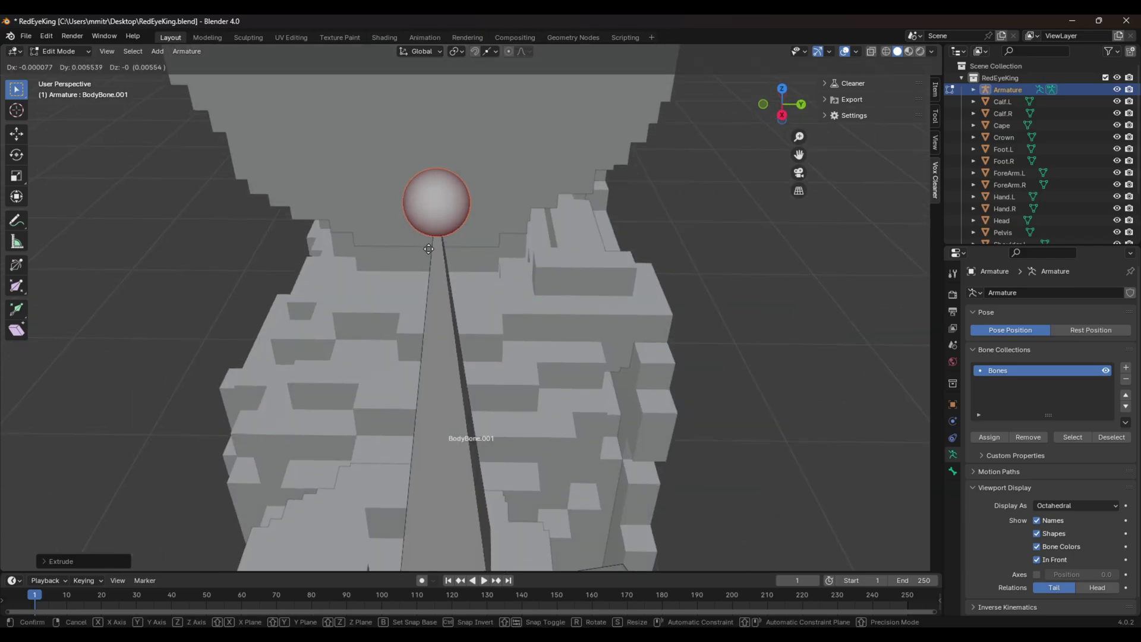
key("y")
left_click(428, 249)
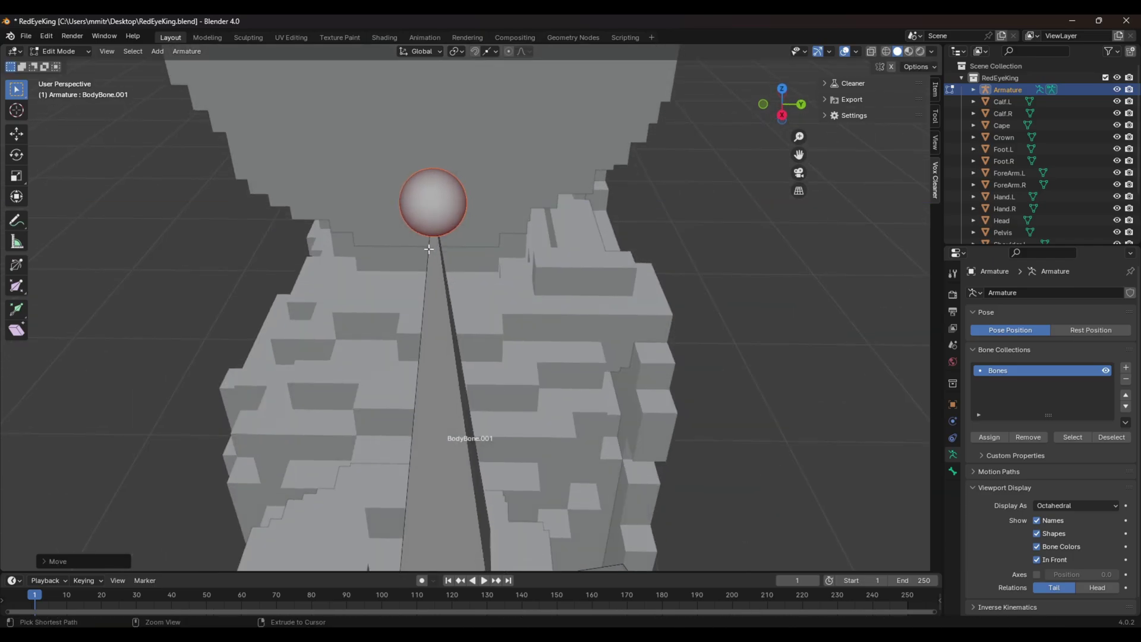
scroll(437, 274, "down", 5)
middle_click_drag(438, 275, 474, 369)
key("KP_1")
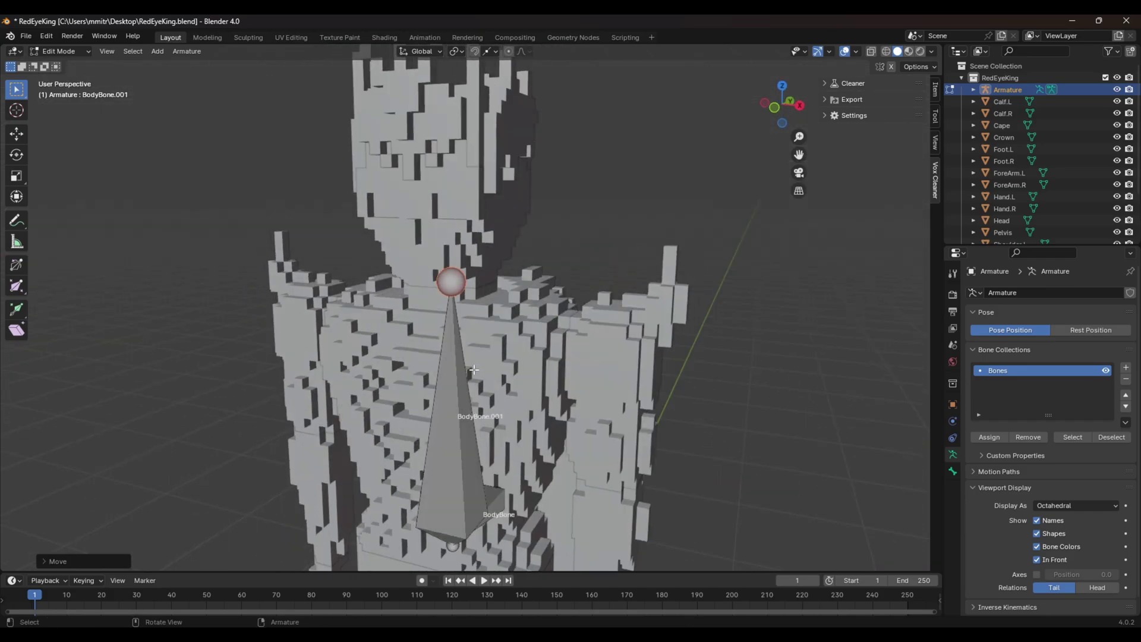
key("KP_1")
middle_click_drag(500, 333, 501, 280, "shift")
middle_click_drag(502, 309, 455, 245)
key("KP_1")
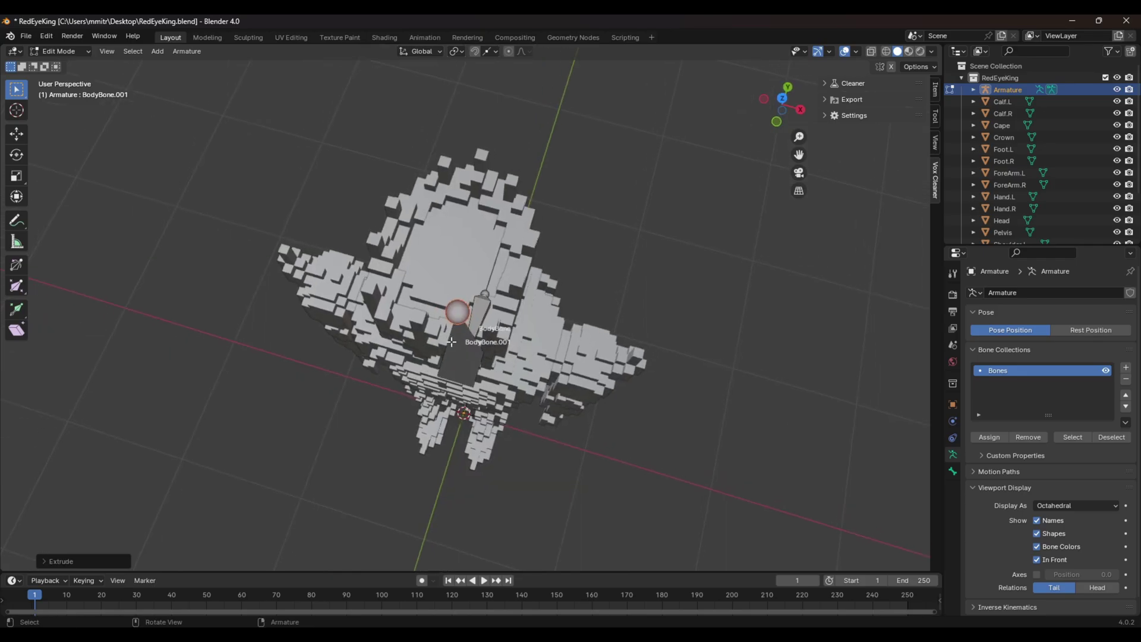
- Extrude a head bone along the Z axis from the spine bone's tip up to the top of the head
scroll(443, 299, "up", 2)
middle_click_drag(442, 315, 444, 164)
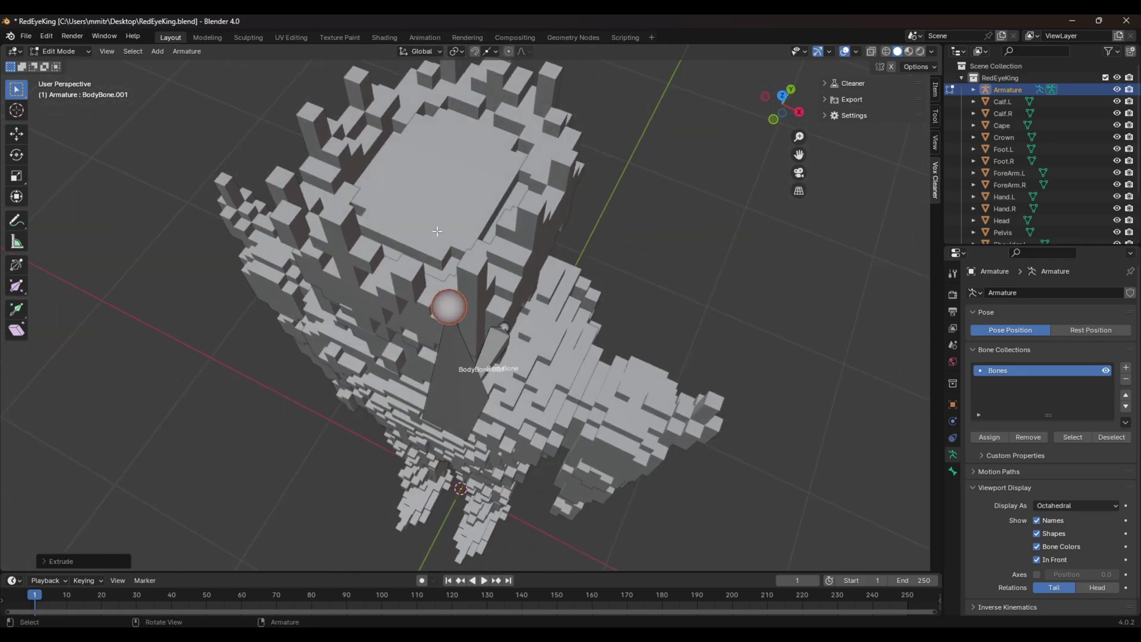
key("e")
key("z")
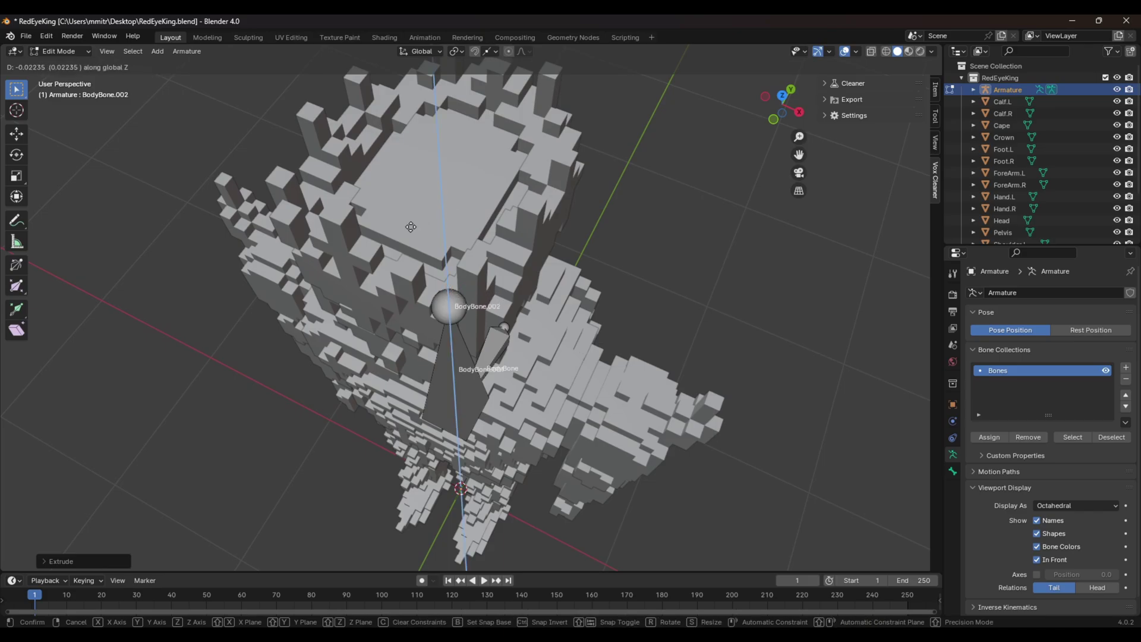
key("ctrl")
left_click(400, 238)
middle_click_drag(400, 239, 390, 193)
key("KP_3")
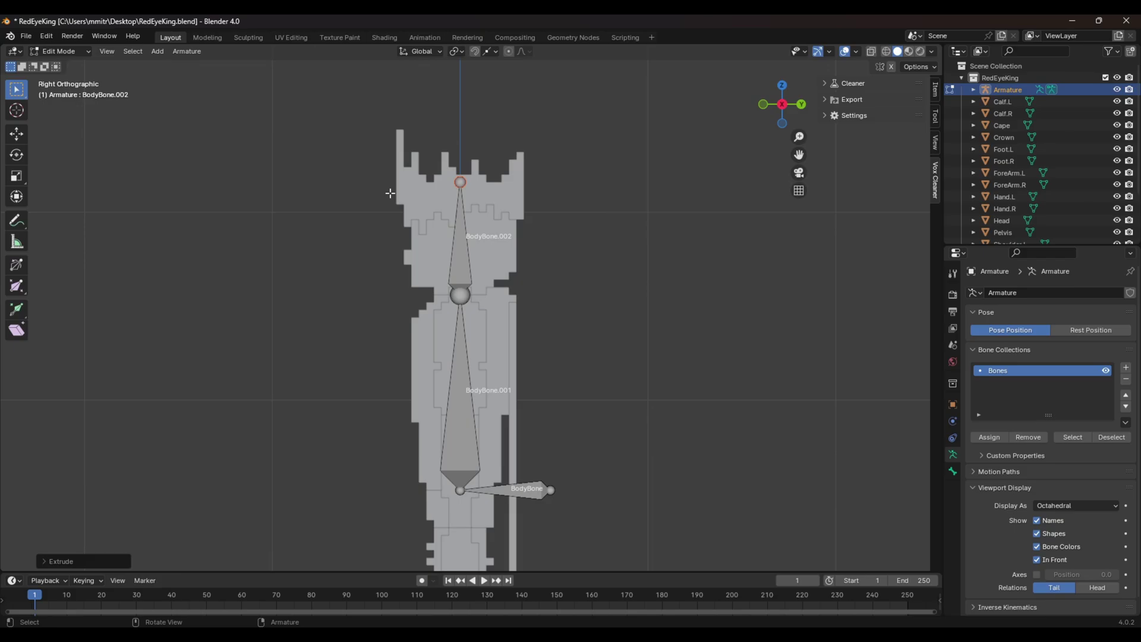
- Rename the bone between the waist and neck to TorsoBone
key("KP_1")
scroll(390, 193, "up", 3)
left_click(460, 208)
key("F2")
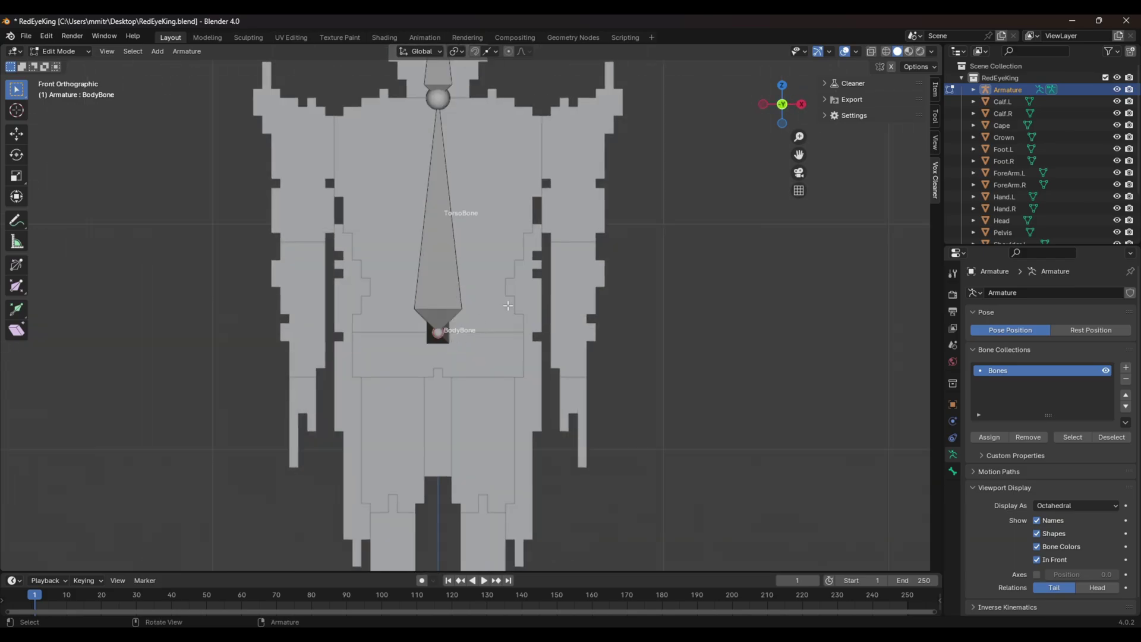
- Extrude a bone from BodyBone's tip 0.2 down the Z axis to the lower edge of the pelvis
scroll(508, 305, "up", 3)
middle_click_drag(391, 407, 426, 273, "shift")
scroll(614, 221, "up", 2)
middle_click_drag(470, 234, 399, 225)
key("e")
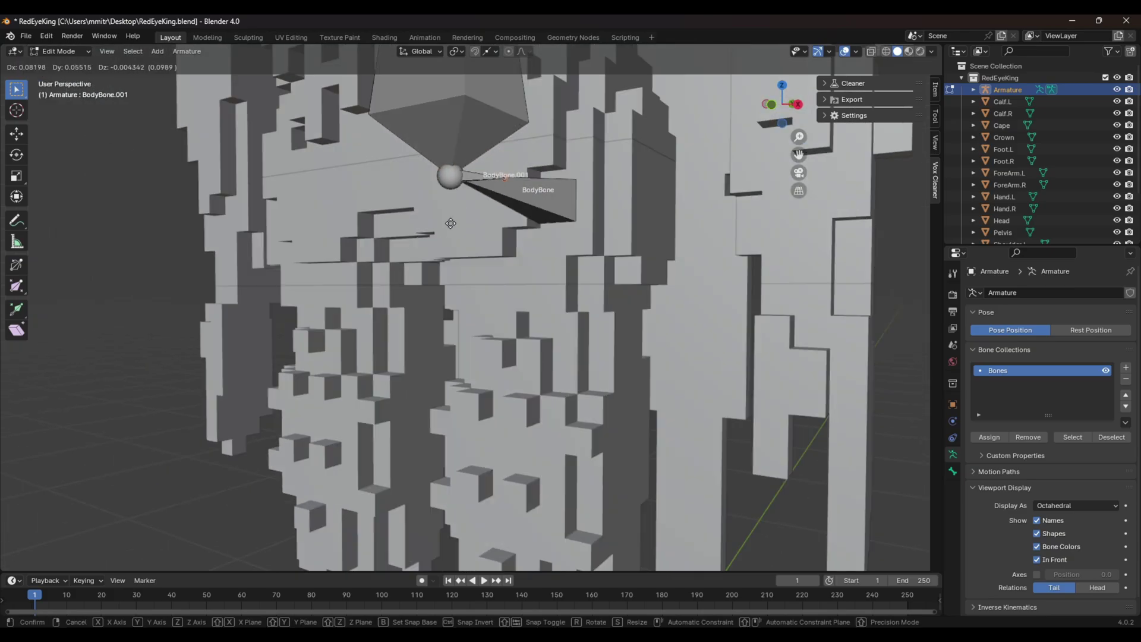
key("z")
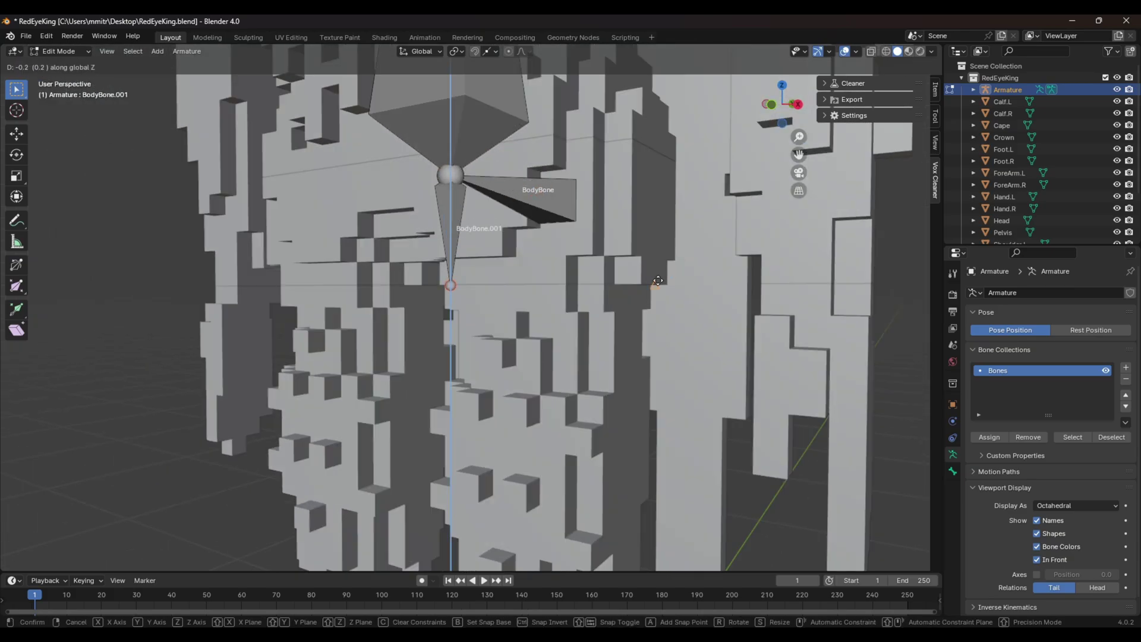
left_click(658, 280)
- Rename the new downward bone in the pelvis to PelvisBone
middle_click_drag(630, 323, 422, 291)
scroll(457, 270, "down", 3)
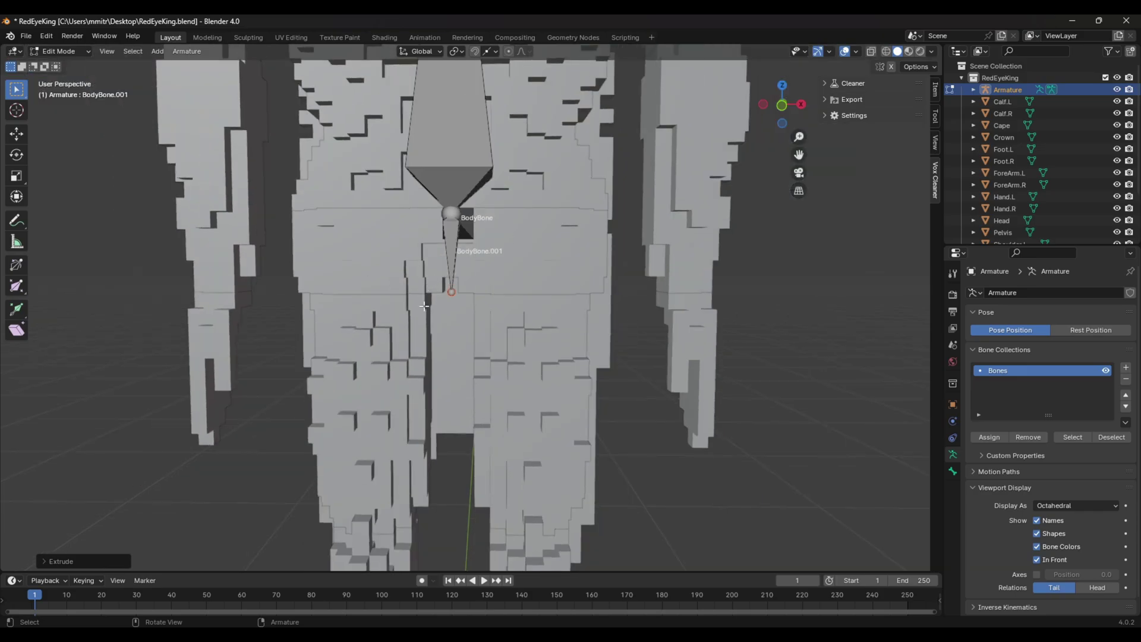
key("KP_1")
key("F2")
type("Pel")
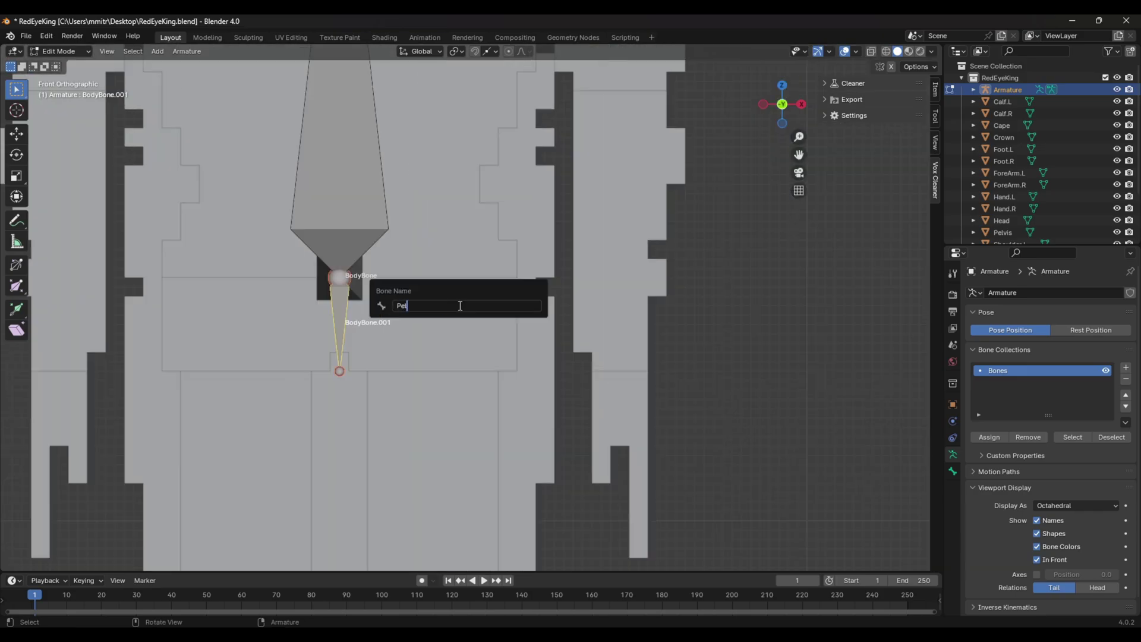
type("visBone")
key("Return")
- Duplicate PelvisBone sideways above the character's left leg and clear the copy's parent
scroll(445, 342, "down", 1)
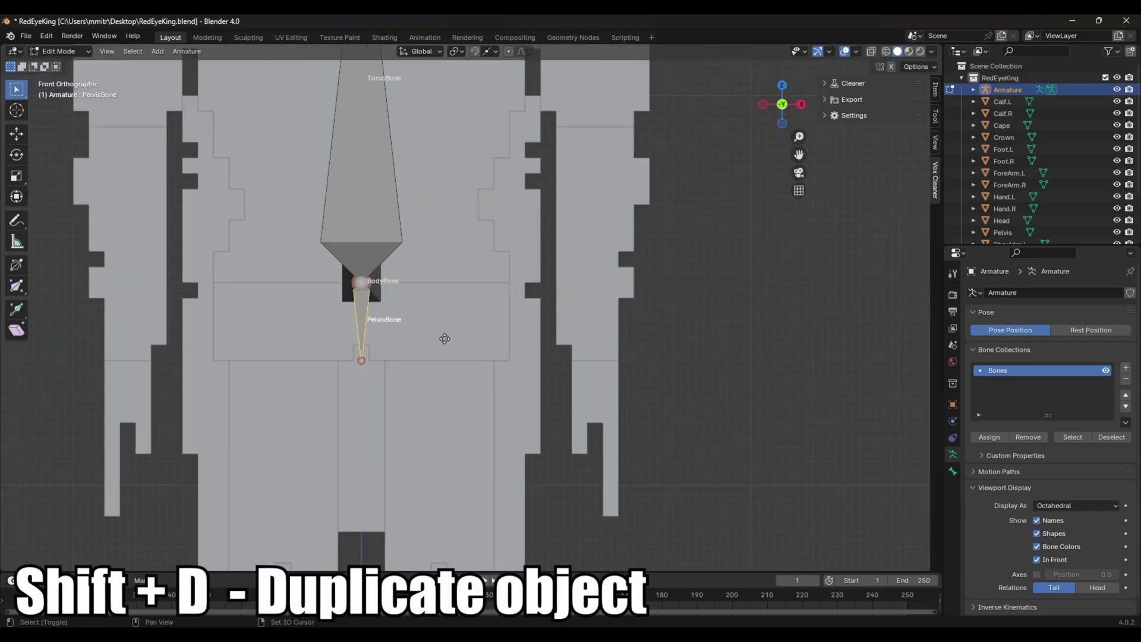
key("shift+d")
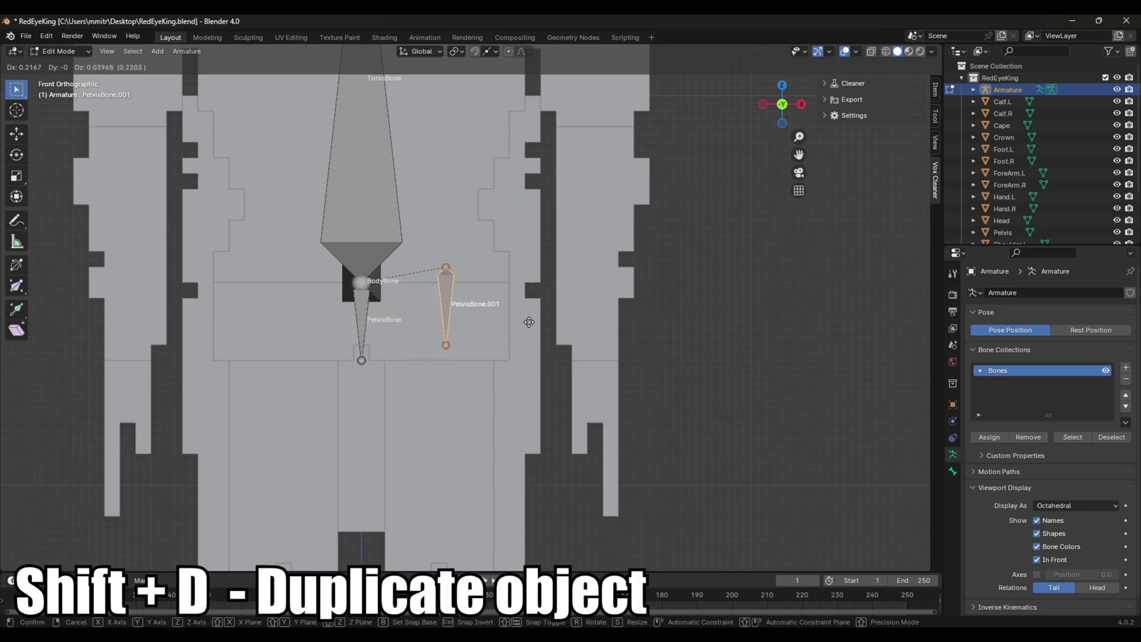
left_click(534, 338)
scroll(529, 337, "up", 3)
key("alt+p")
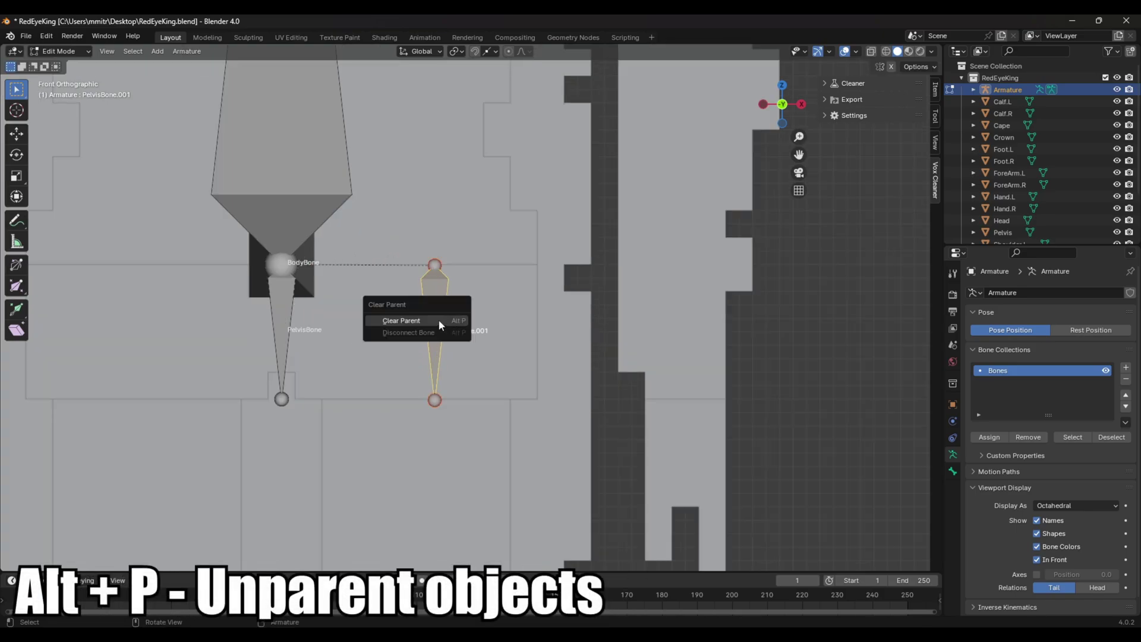
left_click(438, 321)
- Parent the duplicated bone to PelvisBone with Keep Offset
left_click(442, 315)
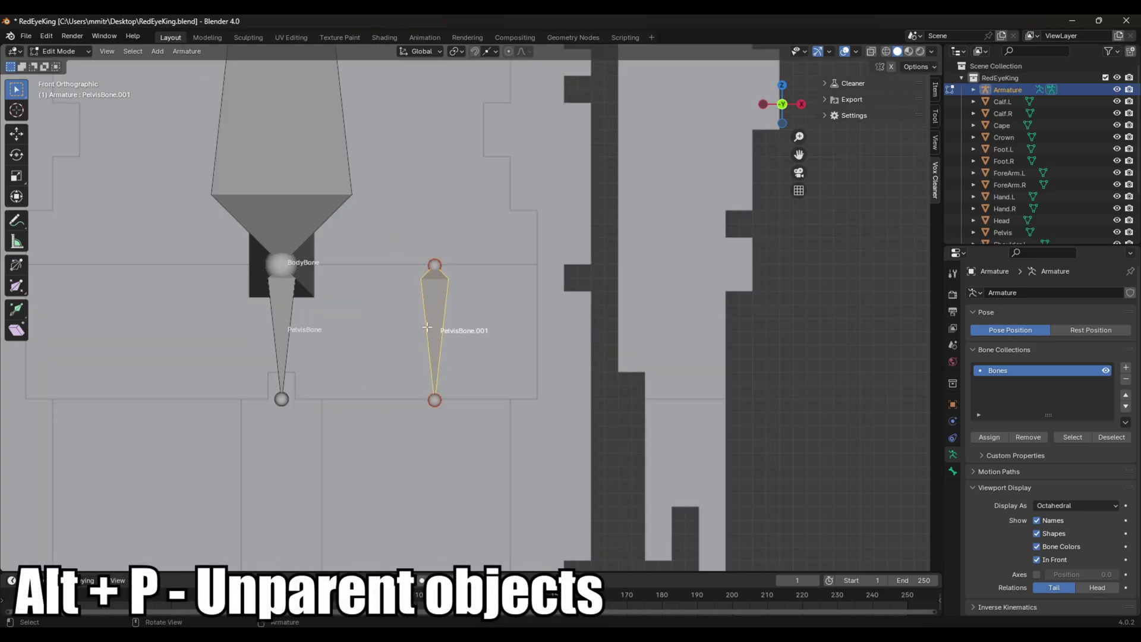
left_click(282, 399, "shift")
key("ctrl+p")
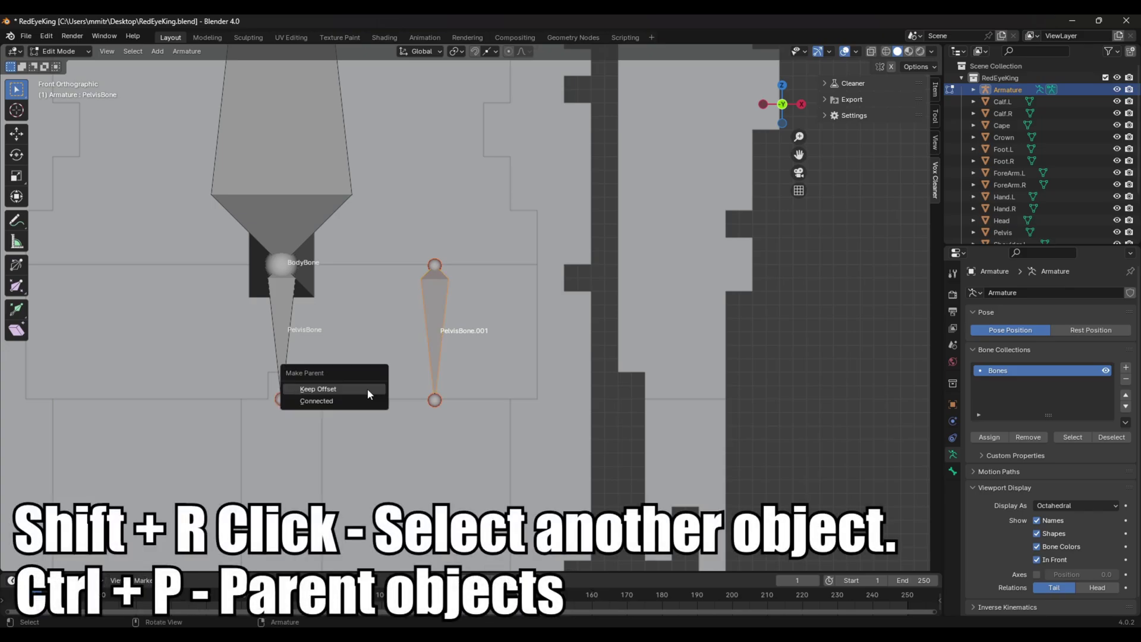
left_click(367, 393)
scroll(369, 386, "down", 2)
left_click(312, 313)
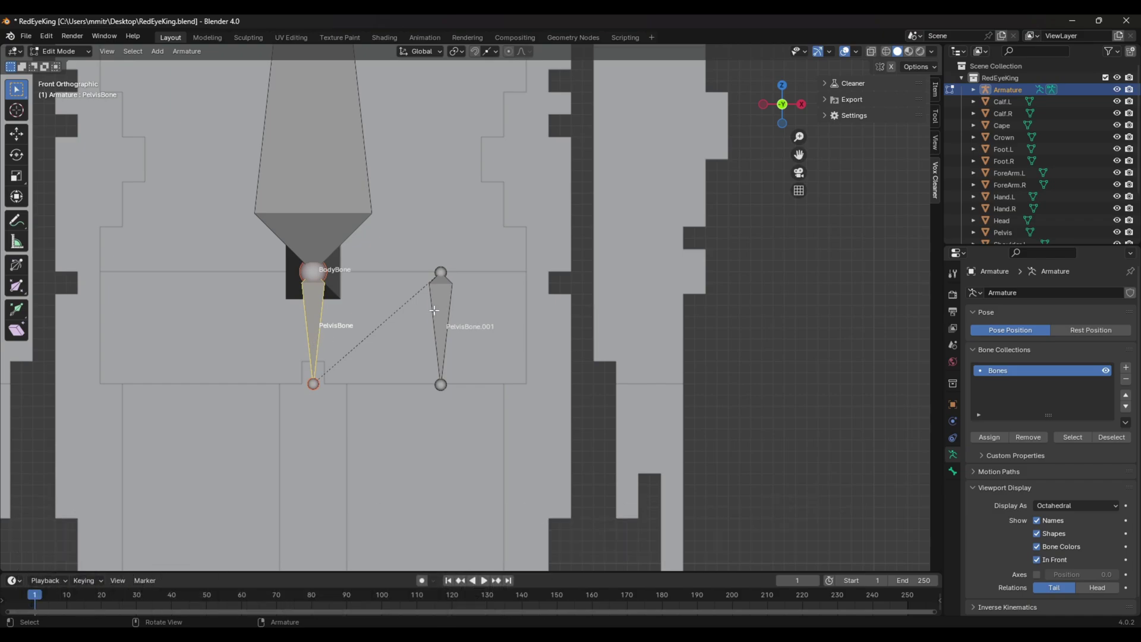
- Move the duplicated bone down from the pelvis onto the left thigh
left_click(434, 333)
middle_click_drag(457, 382, 497, 306)
middle_click_drag(509, 356, 484, 322)
key("g")
left_click(482, 356)
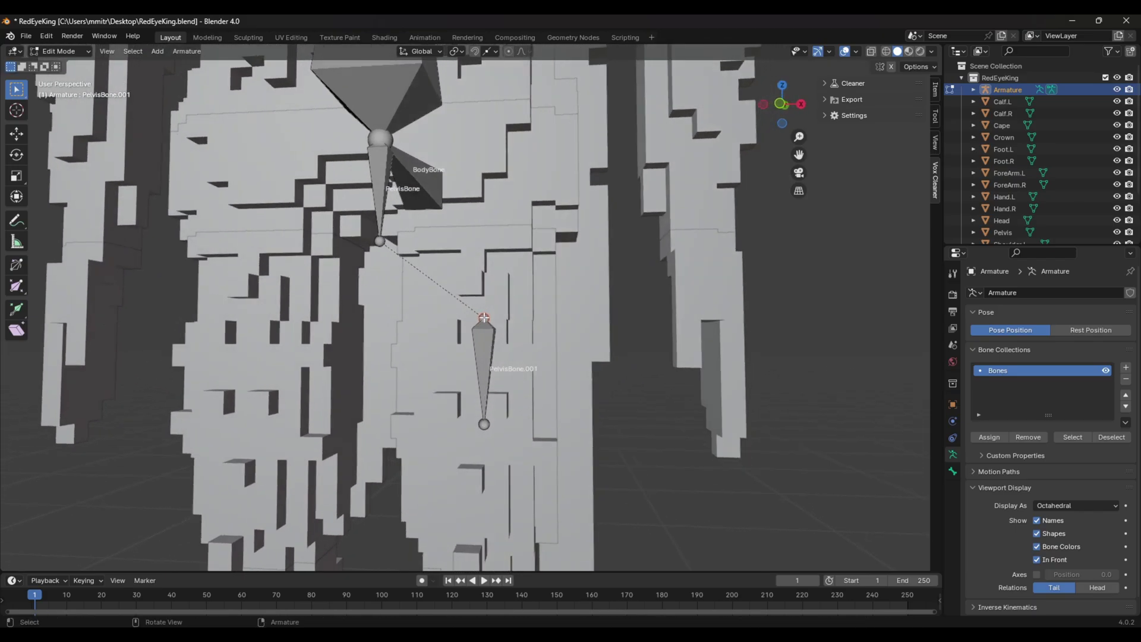
- Move the thigh bone's upper joint up to the pelvis seam, and shift it about 0.14 along the Y axis
key("g")
left_click(477, 234)
middle_click_drag(556, 234, 488, 236)
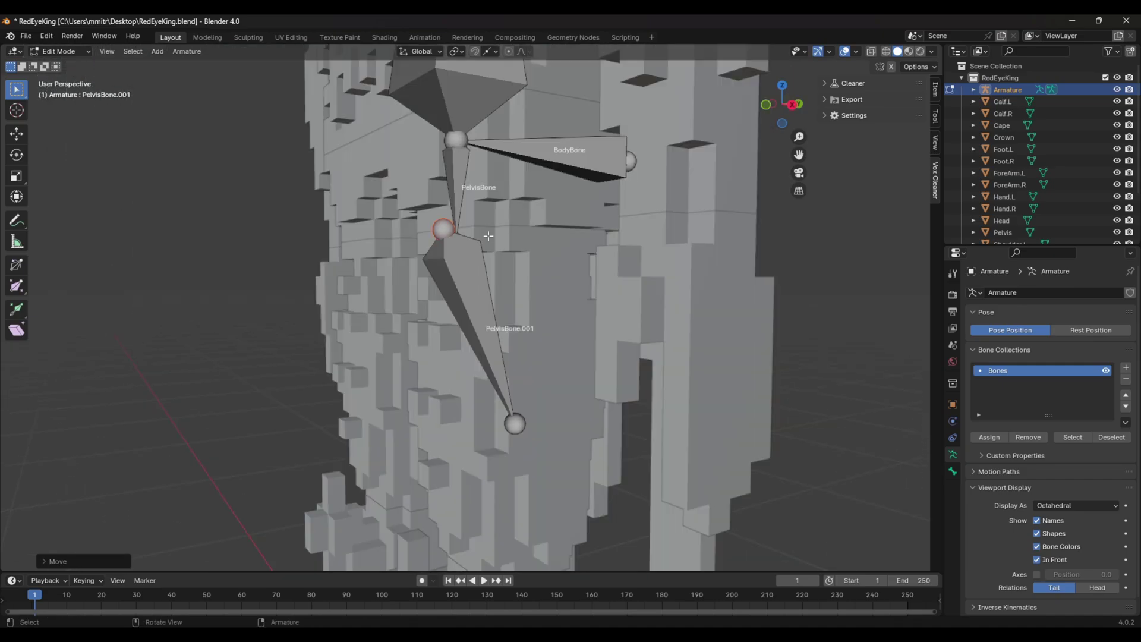
key("g")
key("y")
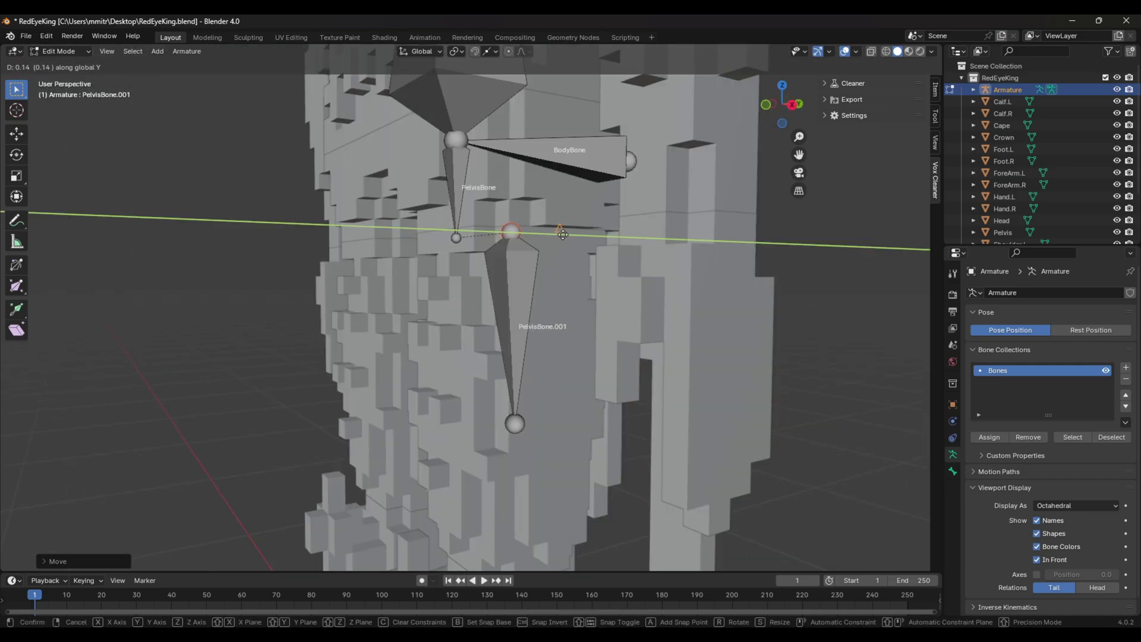
left_click(559, 239)
- Move the thigh bone's lower joint down to the knee seam in side view, and shift it -0.1 along the X axis
key("KP_3")
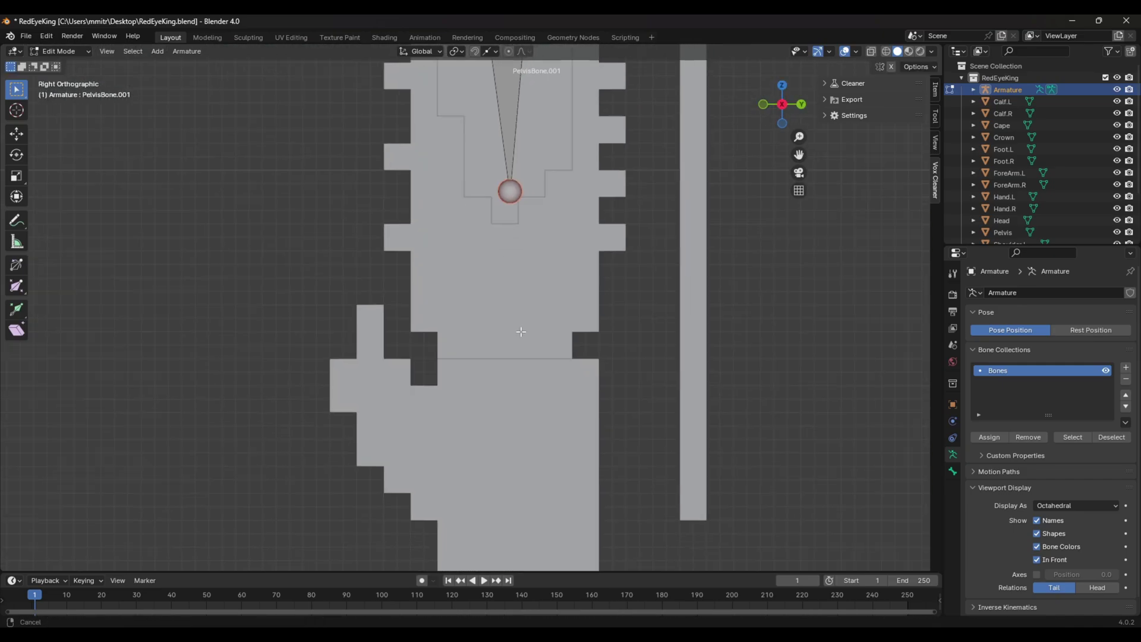
middle_click_drag(522, 332, 518, 325, "shift")
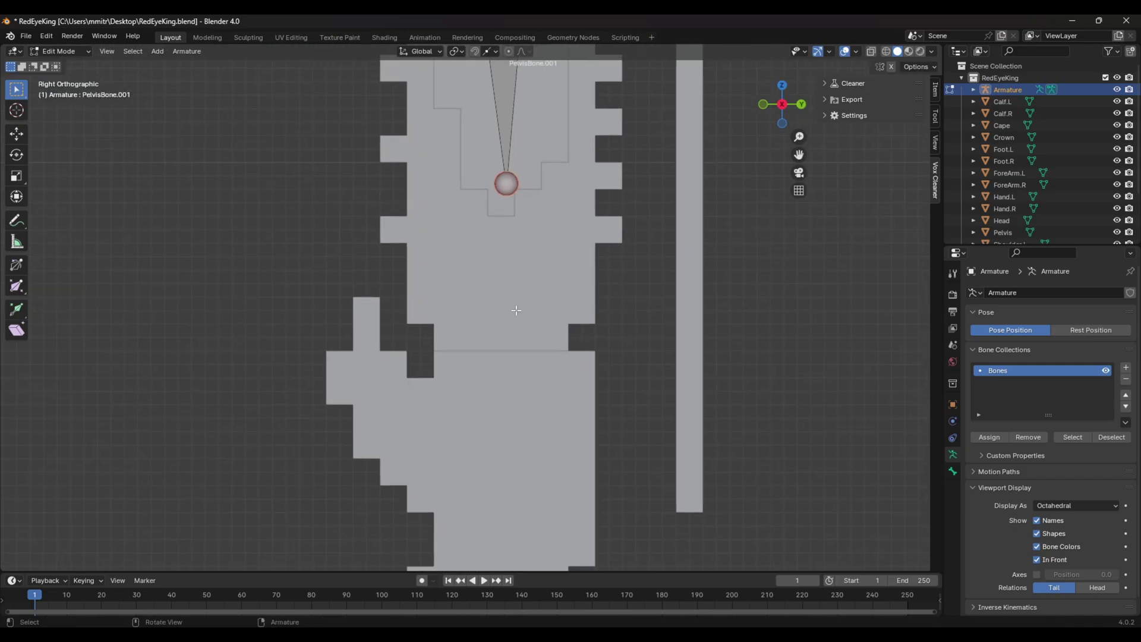
key("g")
left_click(507, 354)
middle_click_drag(504, 366, 481, 372)
key("g")
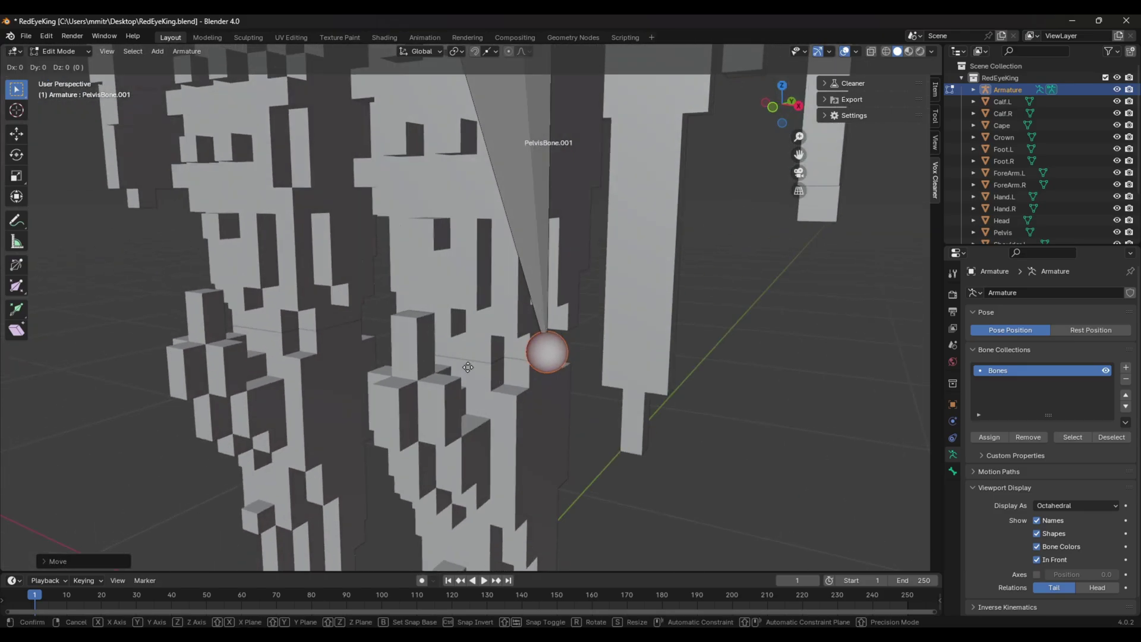
key("x")
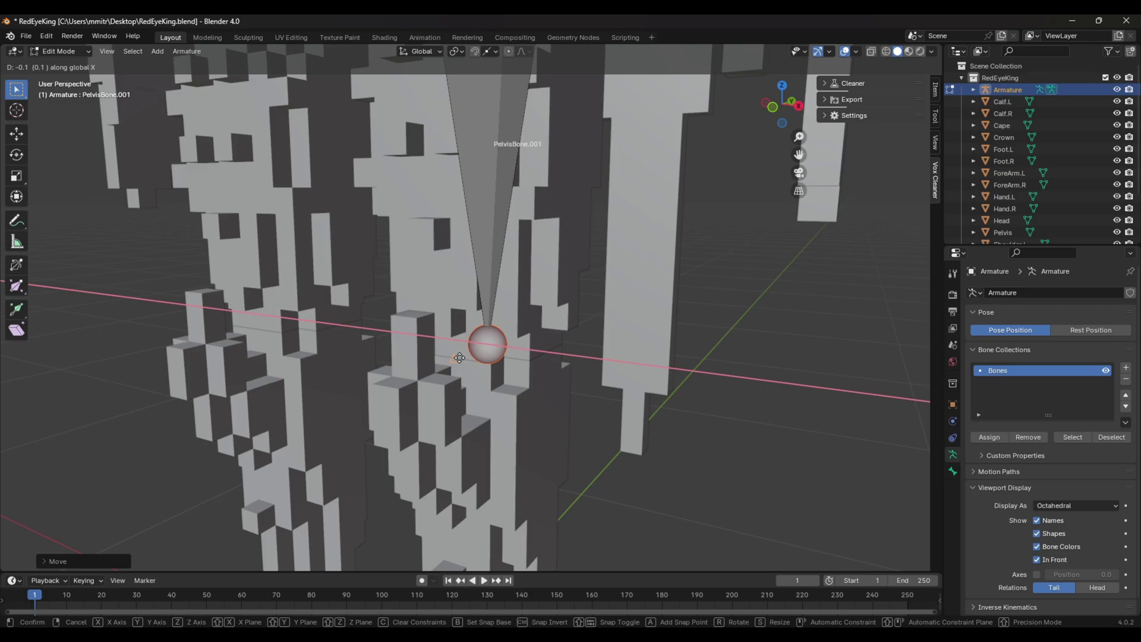
left_click(457, 357)
middle_click_drag(458, 357, 440, 363)
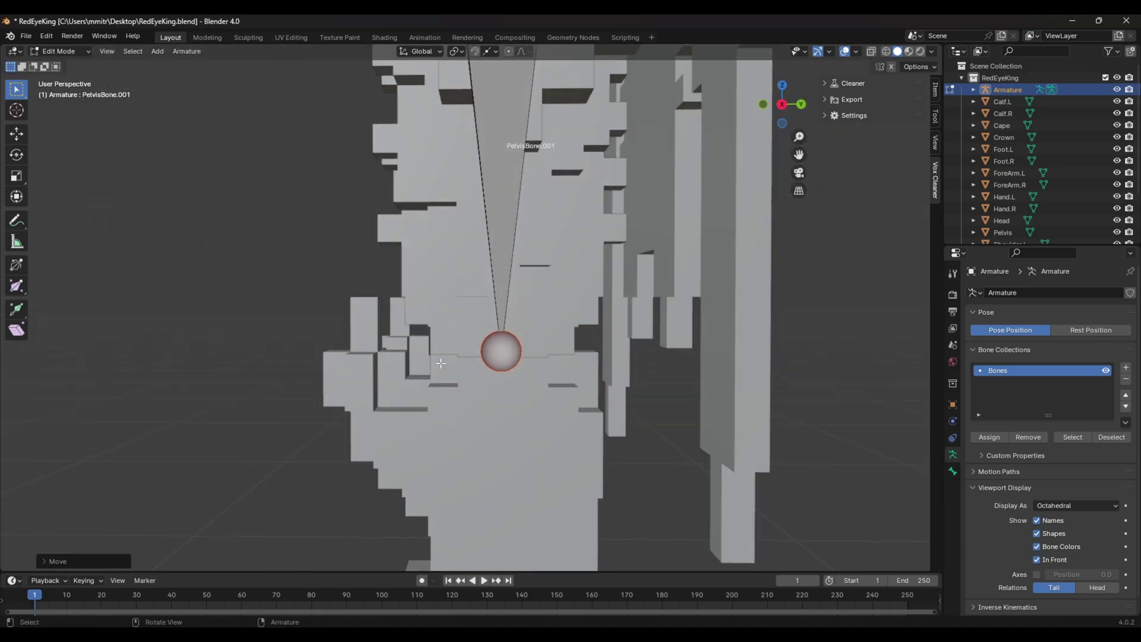
- Set the snapping target to Increment in the side view
key("KP_3")
left_click(495, 50)
left_click(463, 115)
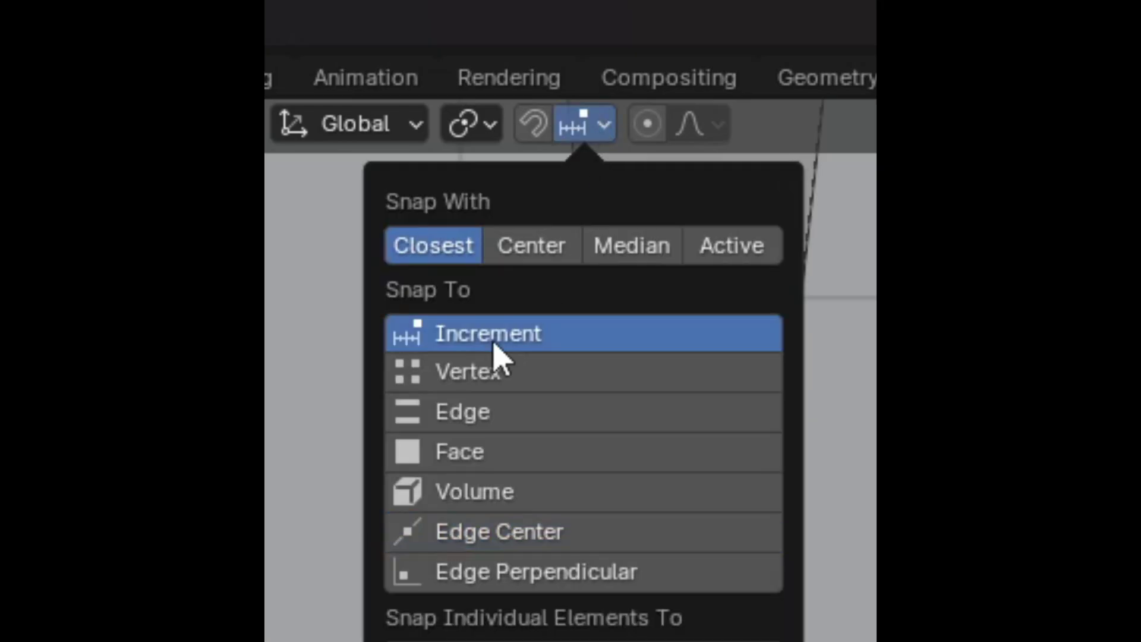
- Shift the thigh bone's lower joint -0.04 along the Y axis
key("g")
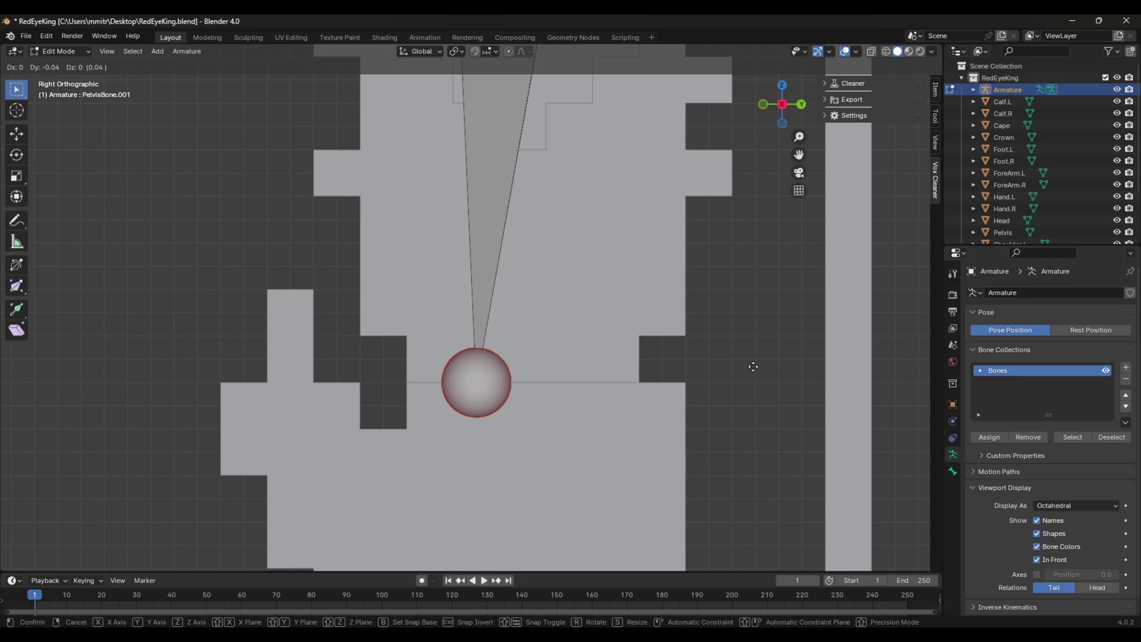
left_click(753, 367)
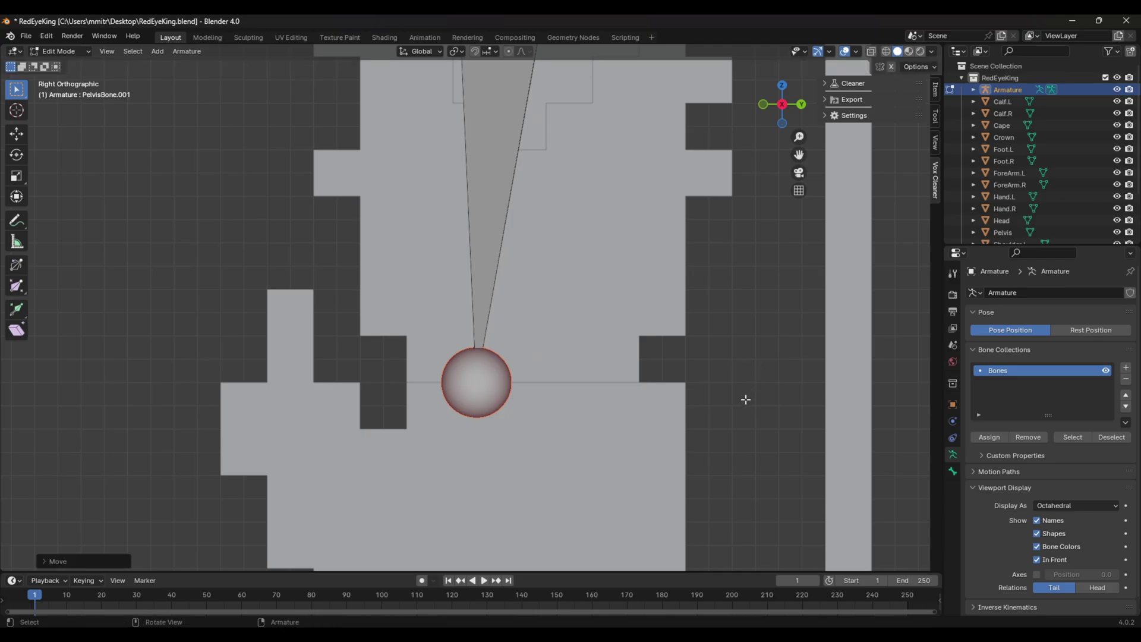
scroll(678, 402, "down", 1)
mouse_move(579, 416)
middle_mouse_down()
mouse_move(614, 415)
mouse_move(581, 413)
middle_mouse_up()
scroll(487, 202, "down", 7)
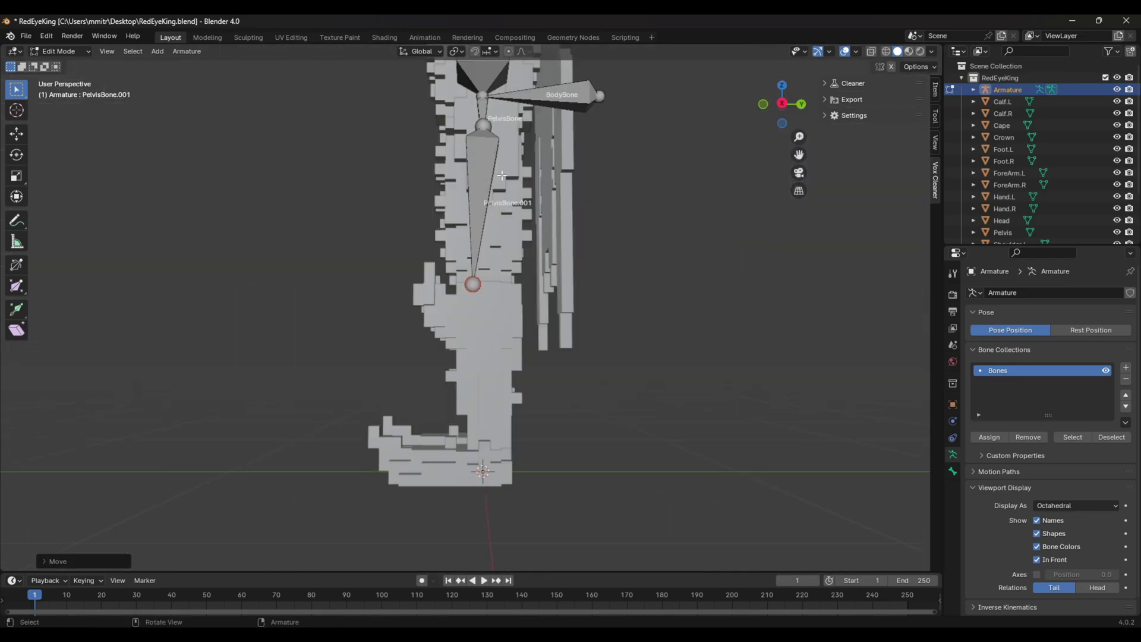
- Extrude a calf bone from the knee to the ankle seam using Edge Center snapping, and adjust its lower joint 0.06 along Y
key("KP_3")
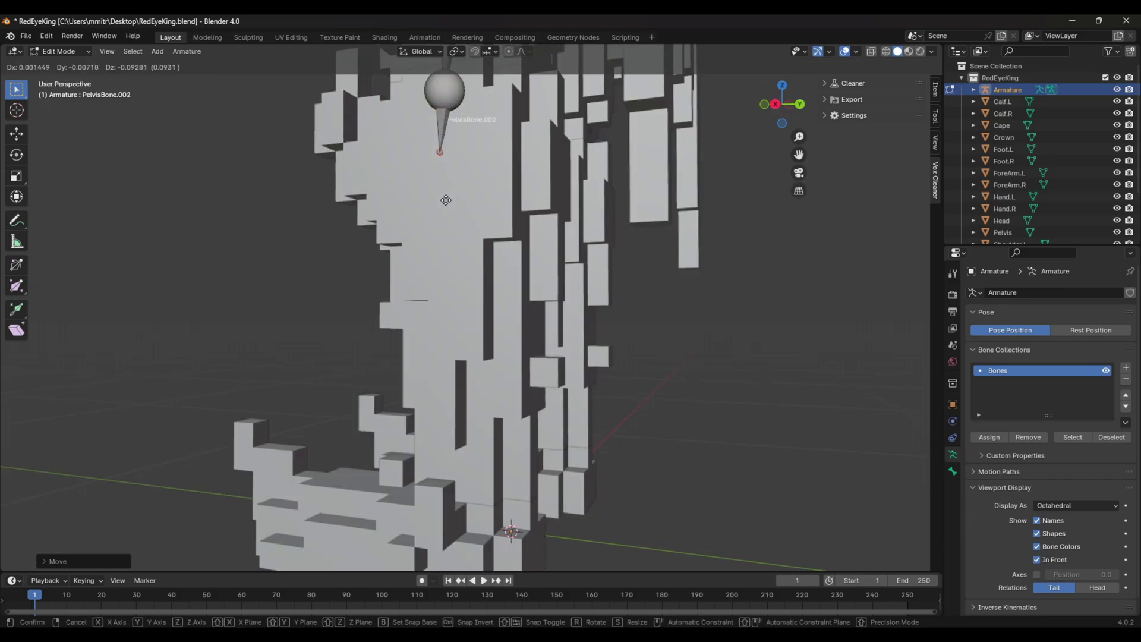
left_click(491, 51)
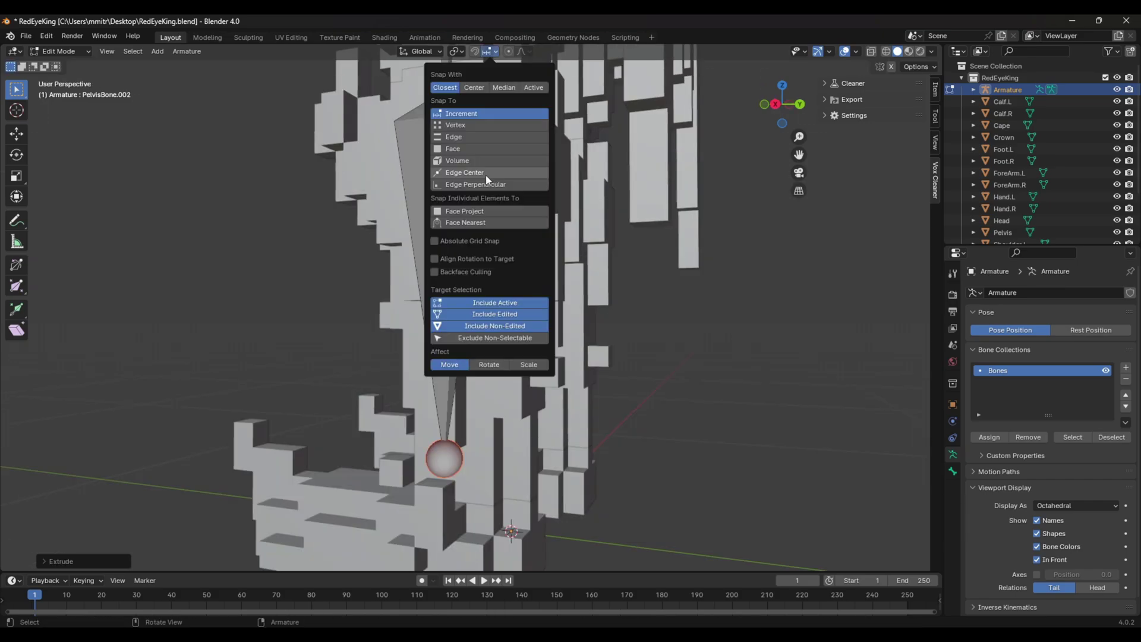
left_click(483, 172)
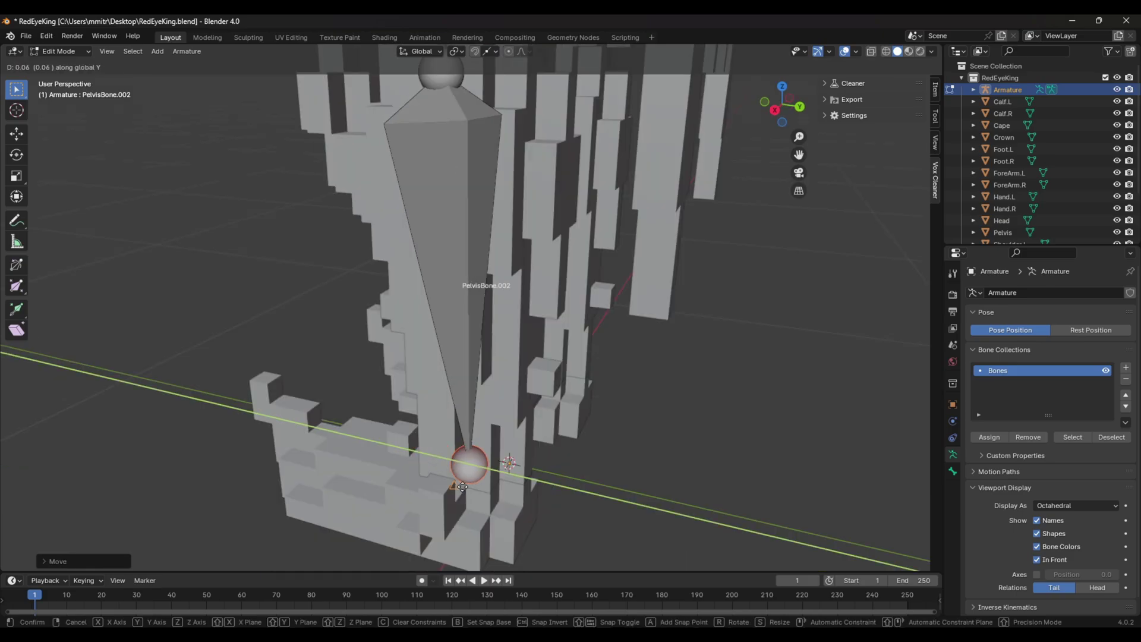
middle_click_drag(462, 487, 541, 490)
key("KP_1")
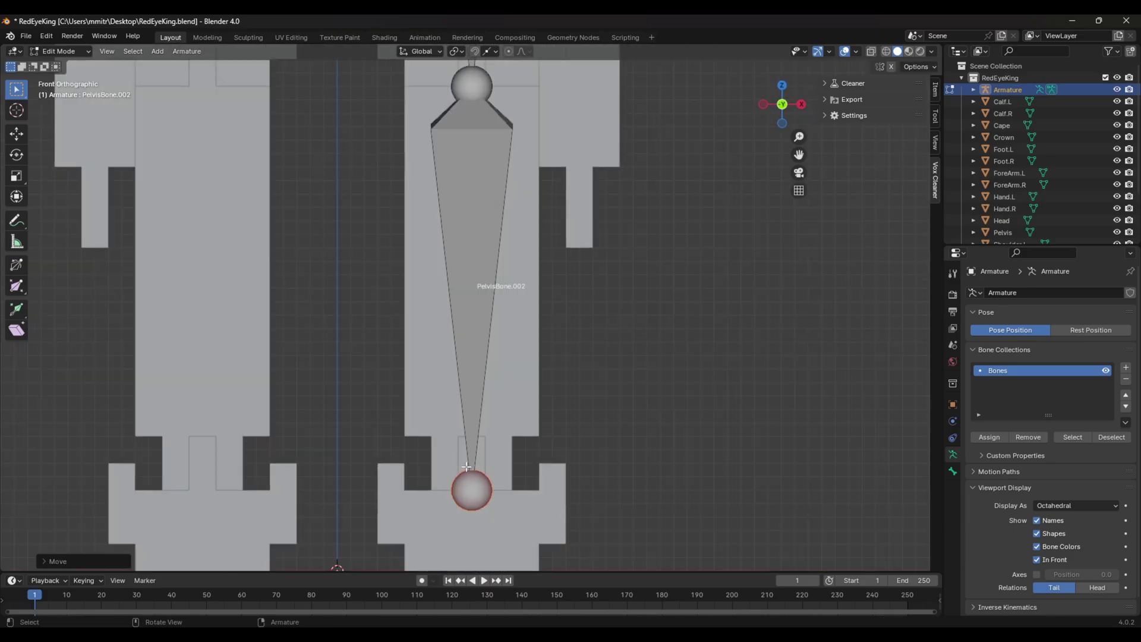
- Extrude a foot bone about 0.4 forward from the ankle joint to the toes, and adjust its tip position
key("KP_3")
middle_click_drag(424, 507, 513, 413, "shift")
key("e")
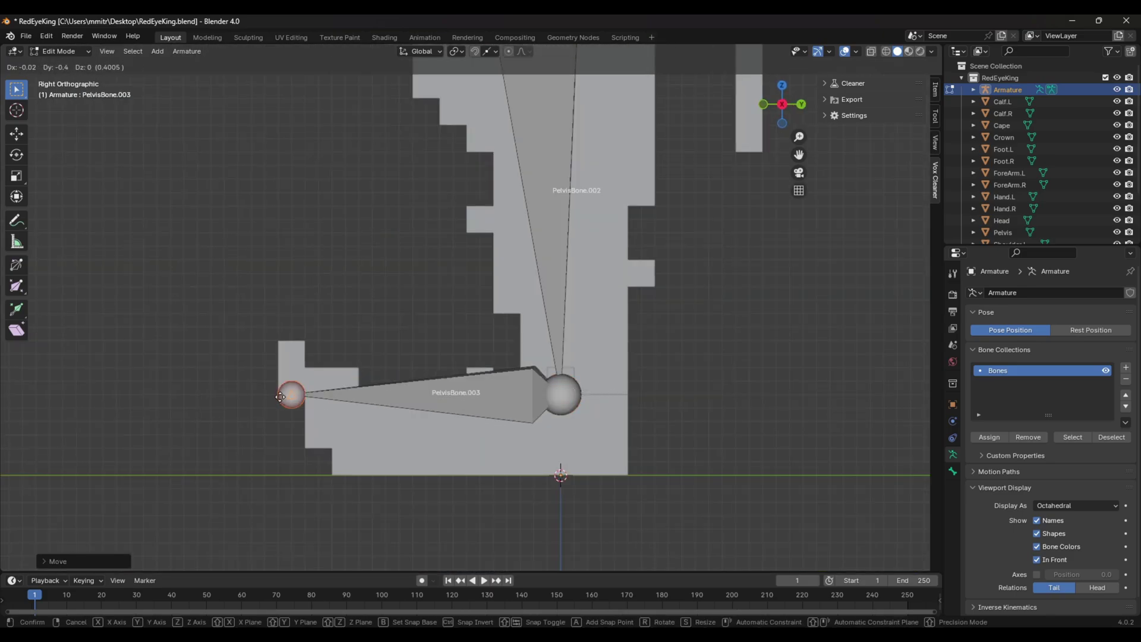
left_click(298, 405)
middle_click_drag(298, 404, 531, 416)
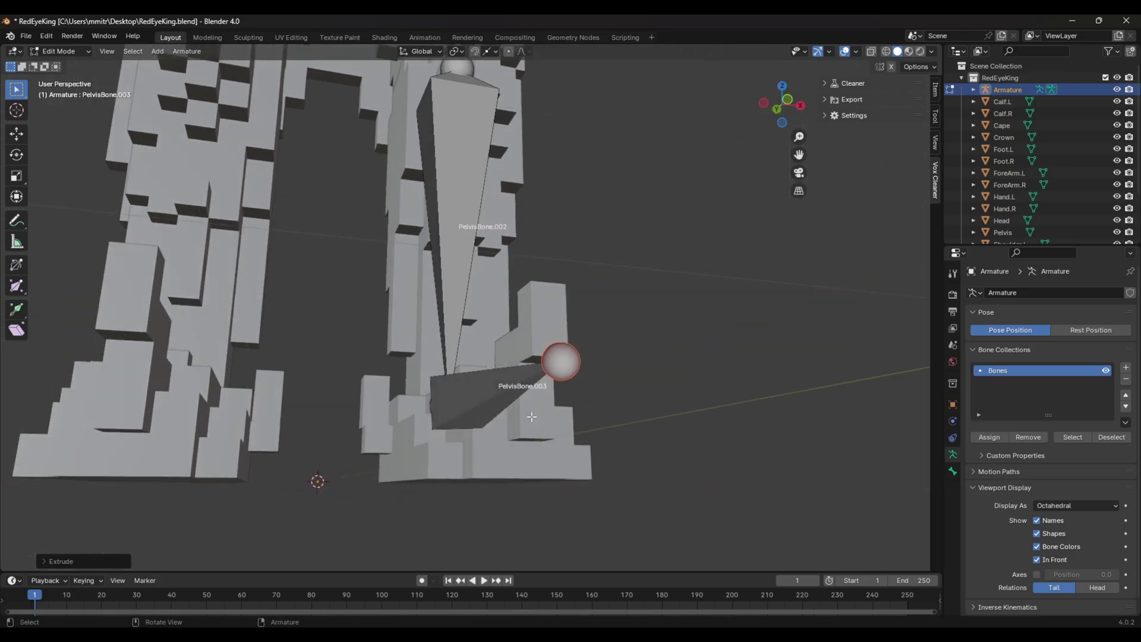
key("g")
left_click(551, 358)
key("KP_3")
mouse_move(700, 409)
left_mouse_down()
mouse_move(156, 415)
mouse_move(718, 416)
left_mouse_up()
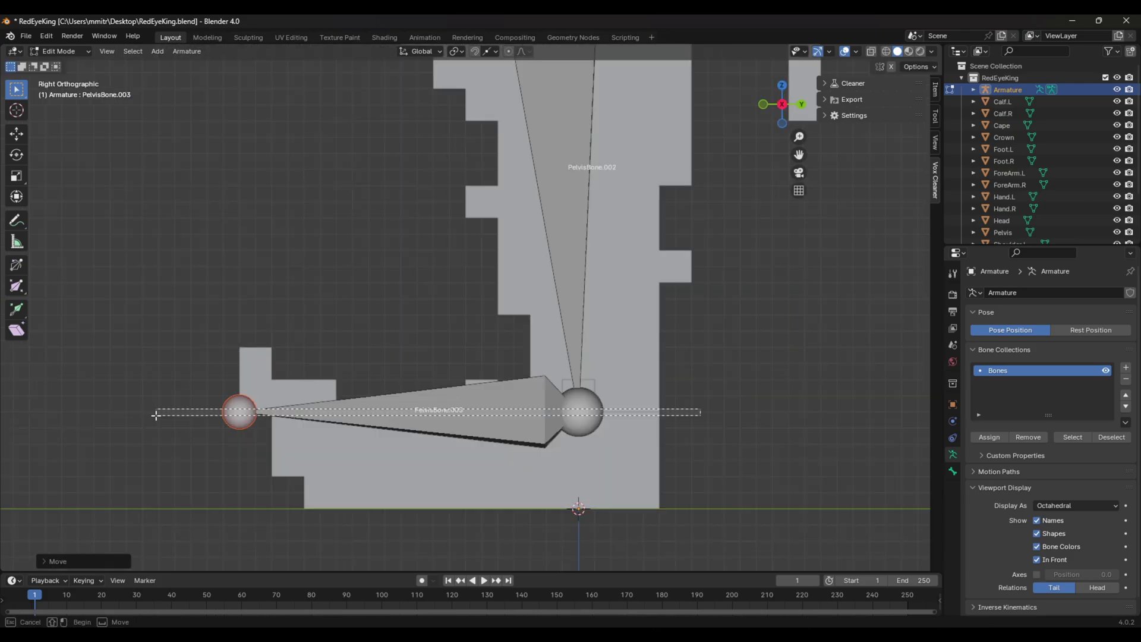
middle_click_drag(321, 397, 463, 423)
key("ctrl+z")
- Select all bones in front view and recalculate their roll to the View Axis
left_click(478, 398)
key("KP_1")
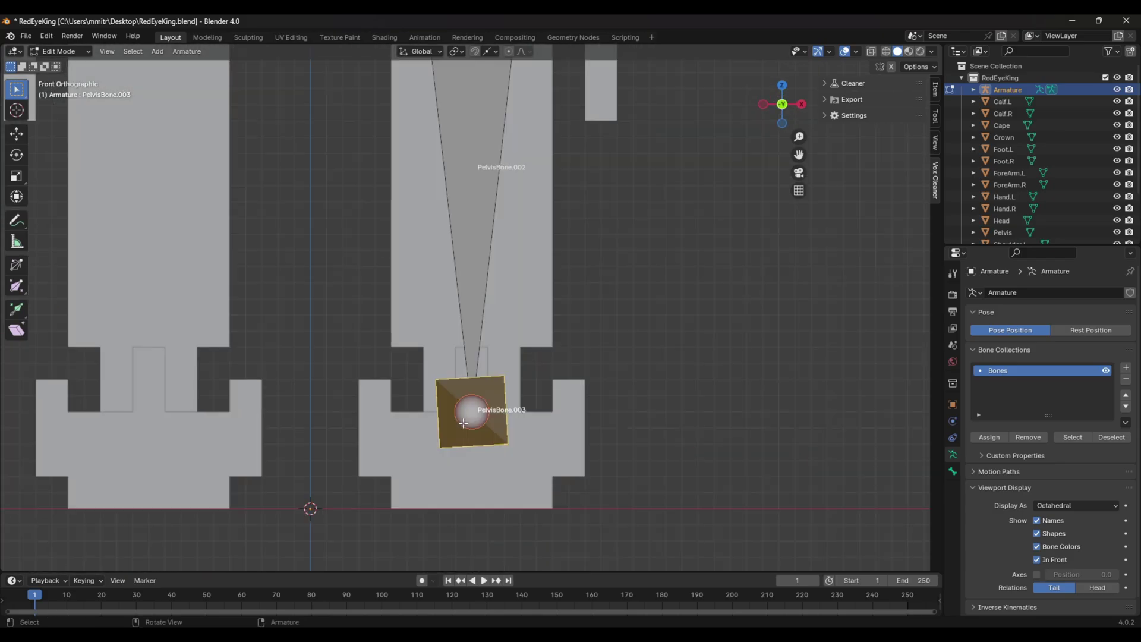
scroll(464, 423, "down", 10)
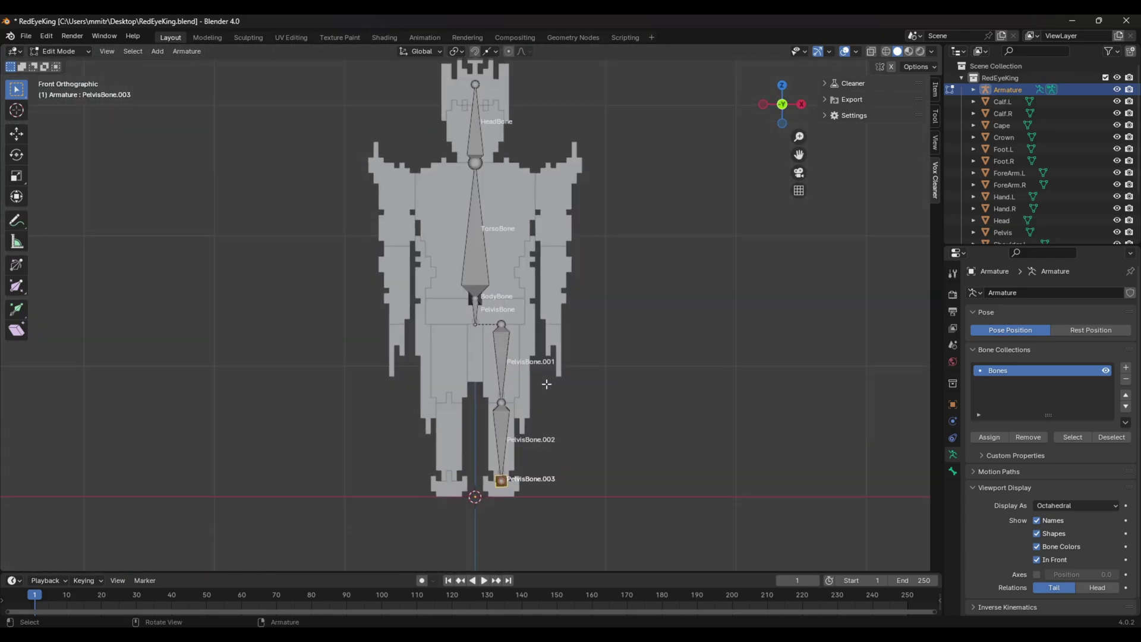
middle_click_drag(612, 328, 603, 356, "shift")
key("a")
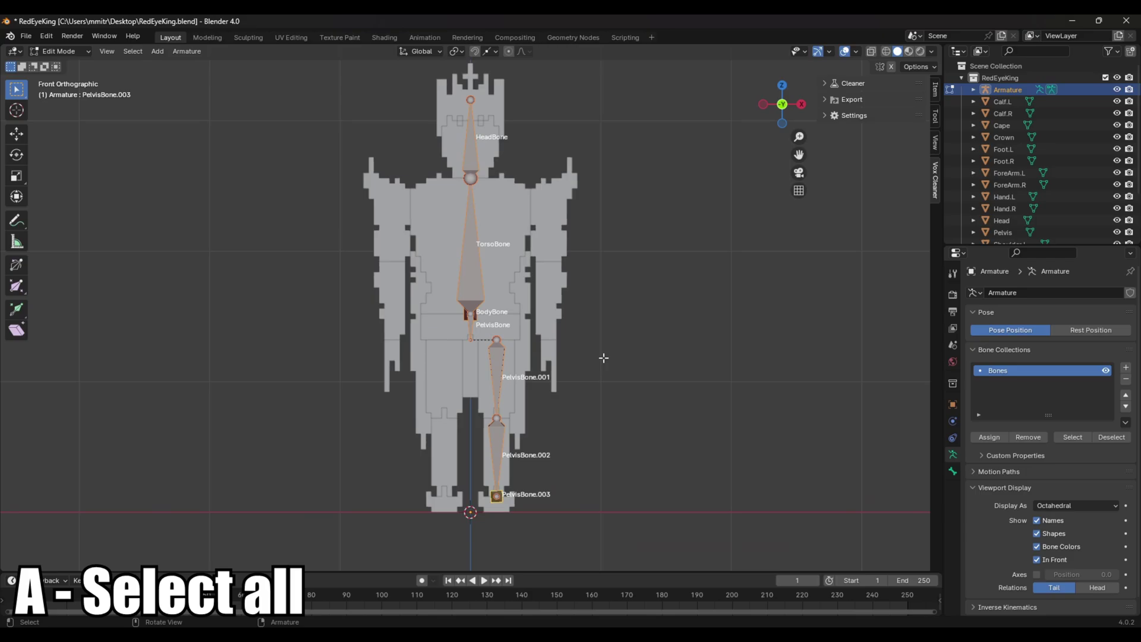
key("shift+n")
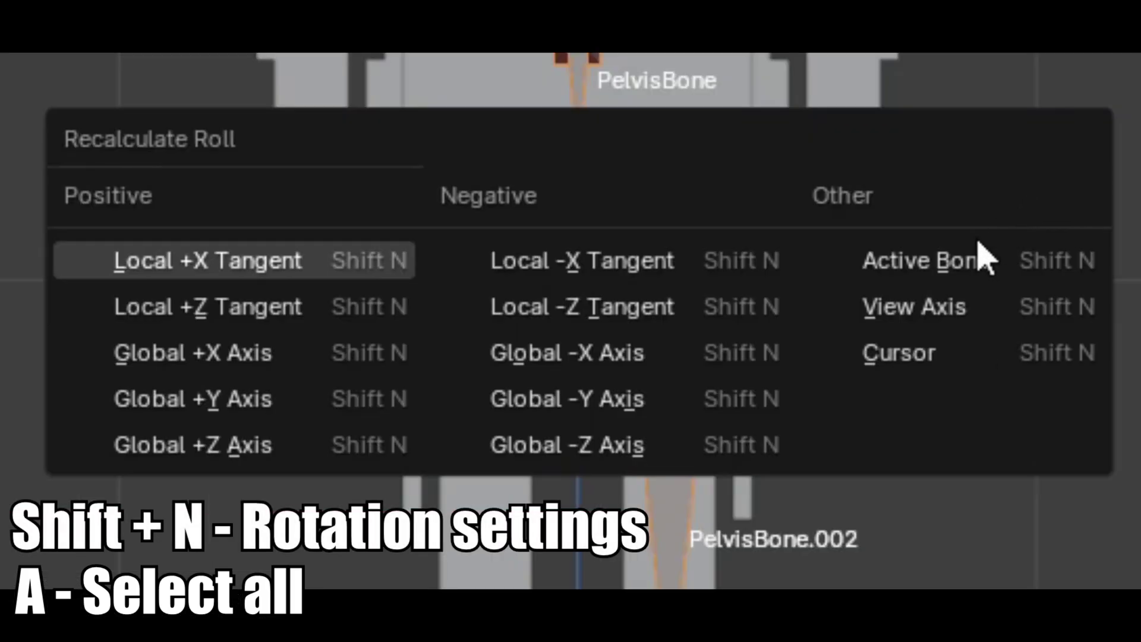
left_click(926, 318)
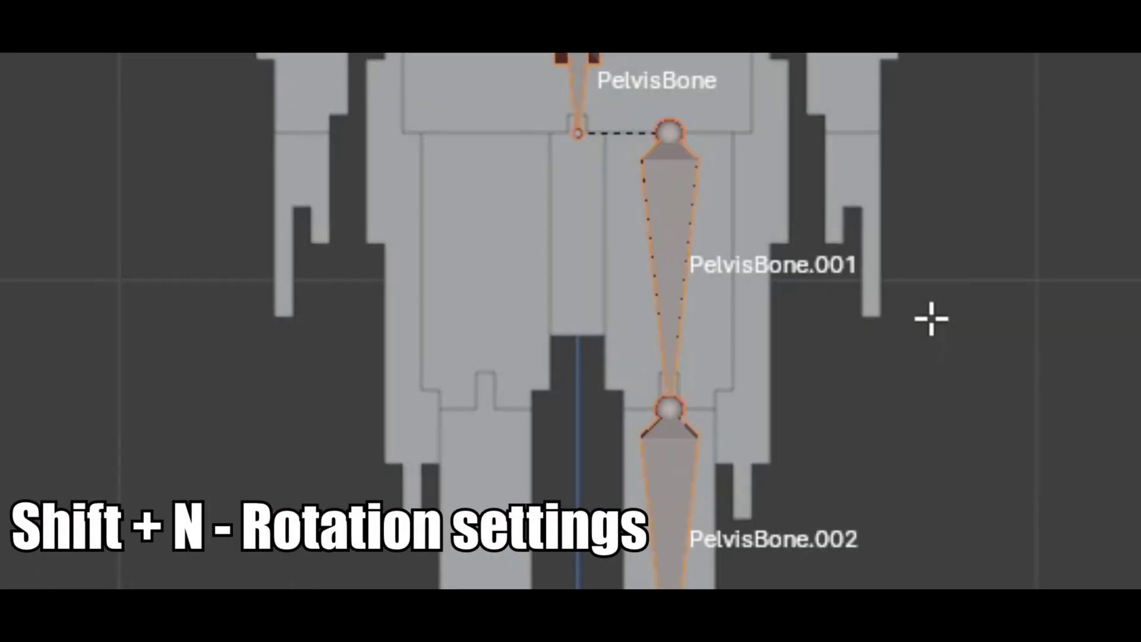
- Rename the left thigh bone as ThighBone.L
middle_click_drag(556, 404, 436, 413)
key("KP_1")
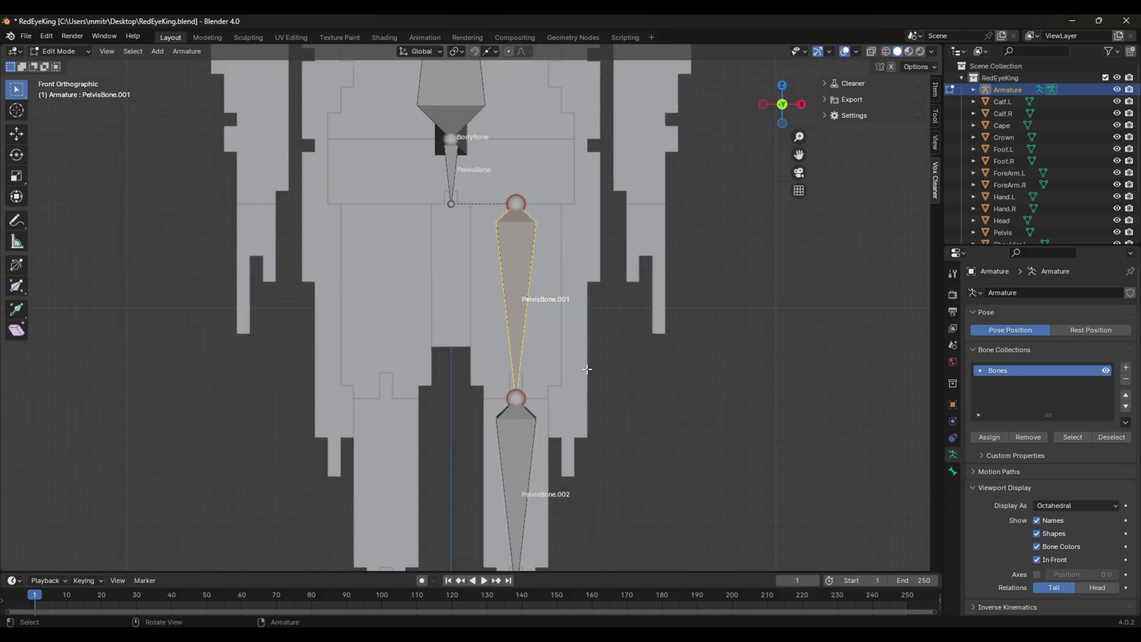
key("F2")
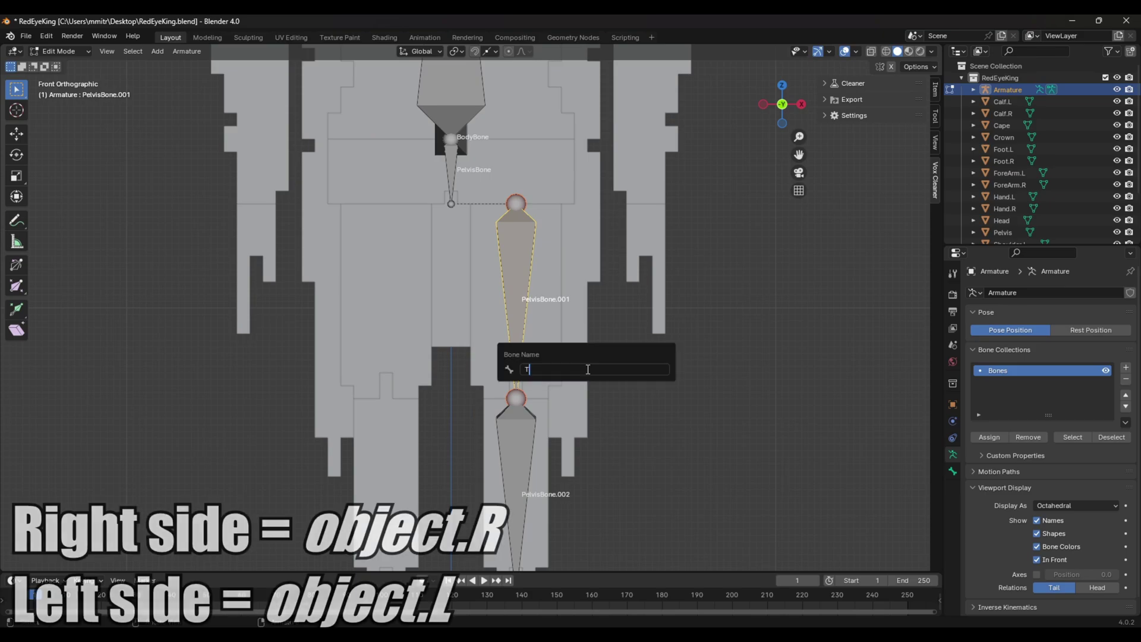
type("ThighBone.")
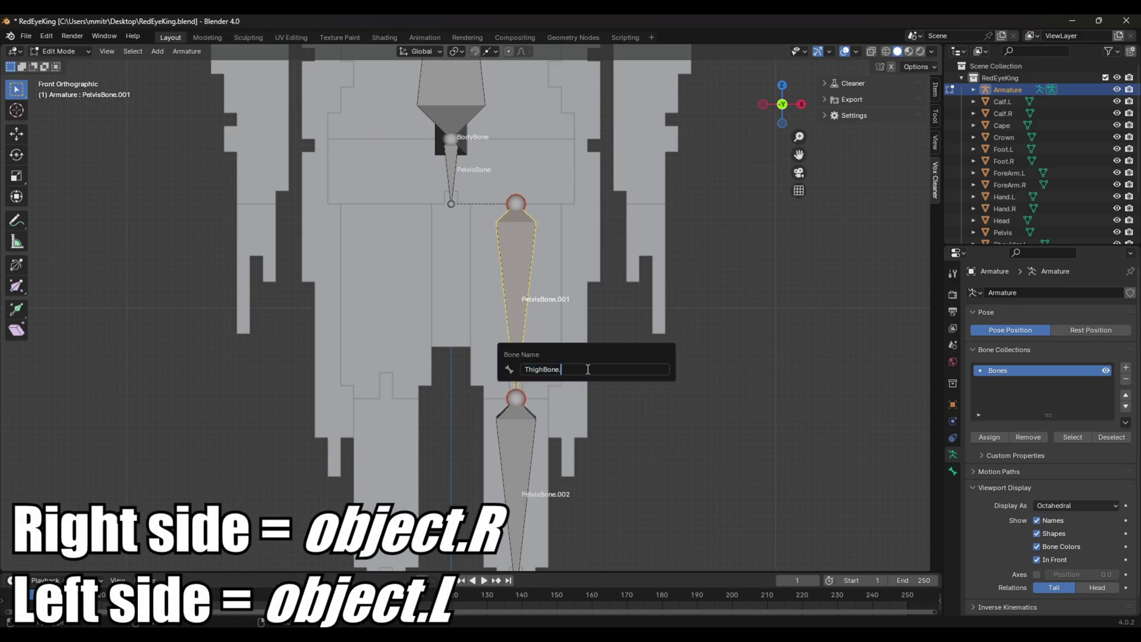
type("L")
key("Return")
- Rename the left calf bone as CalfBone.L
left_click(519, 463)
key("F2")
type("CalfC")
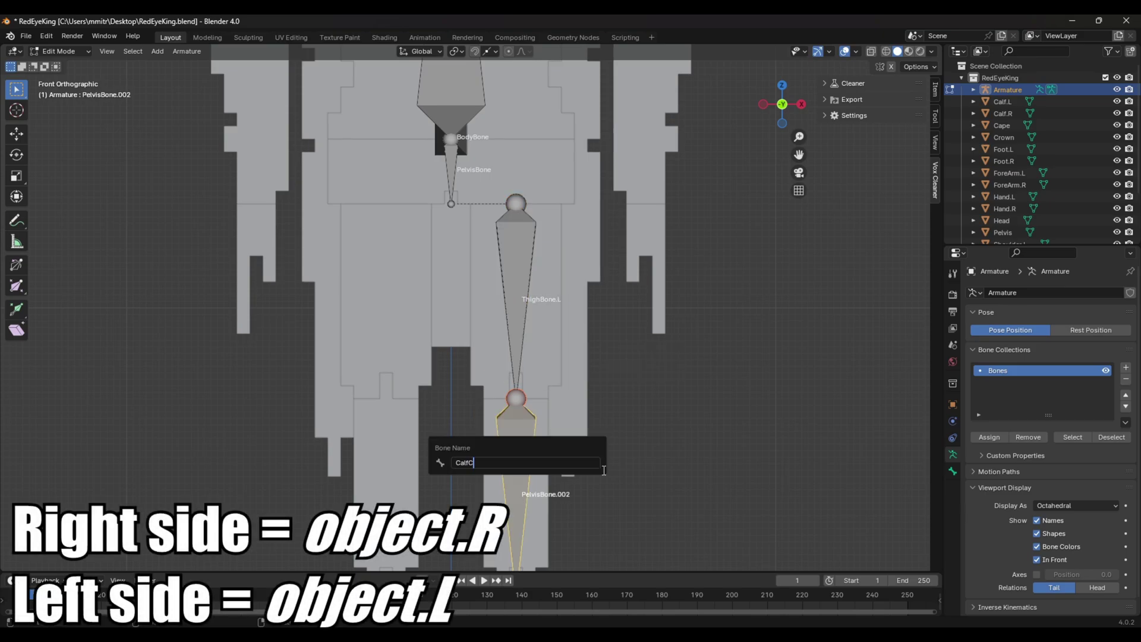
key("BackSpace")
type("Bone.L")
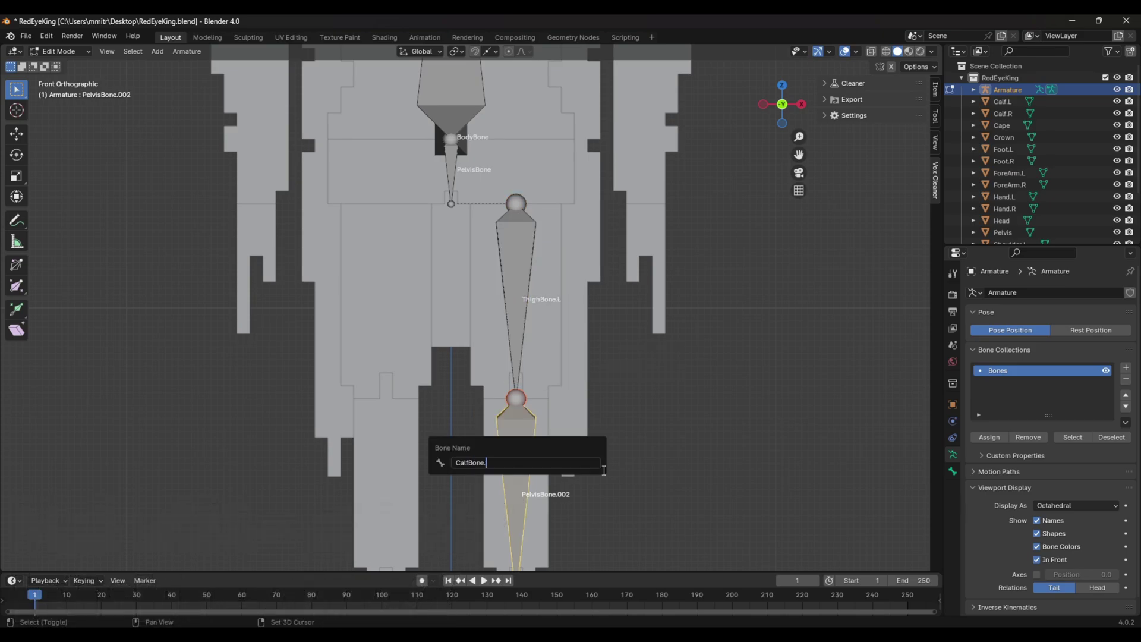
key("Return")
- Rename the left foot bone as FootBone.L
key("bracketright")
key("F2")
type("FootBone.L")
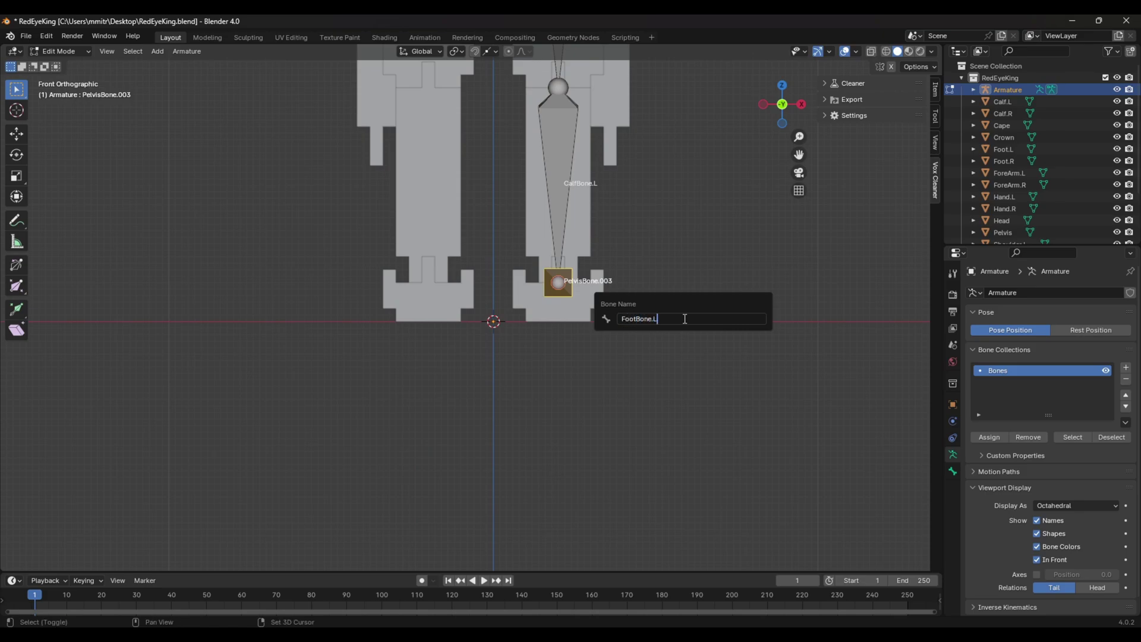
key("Return")
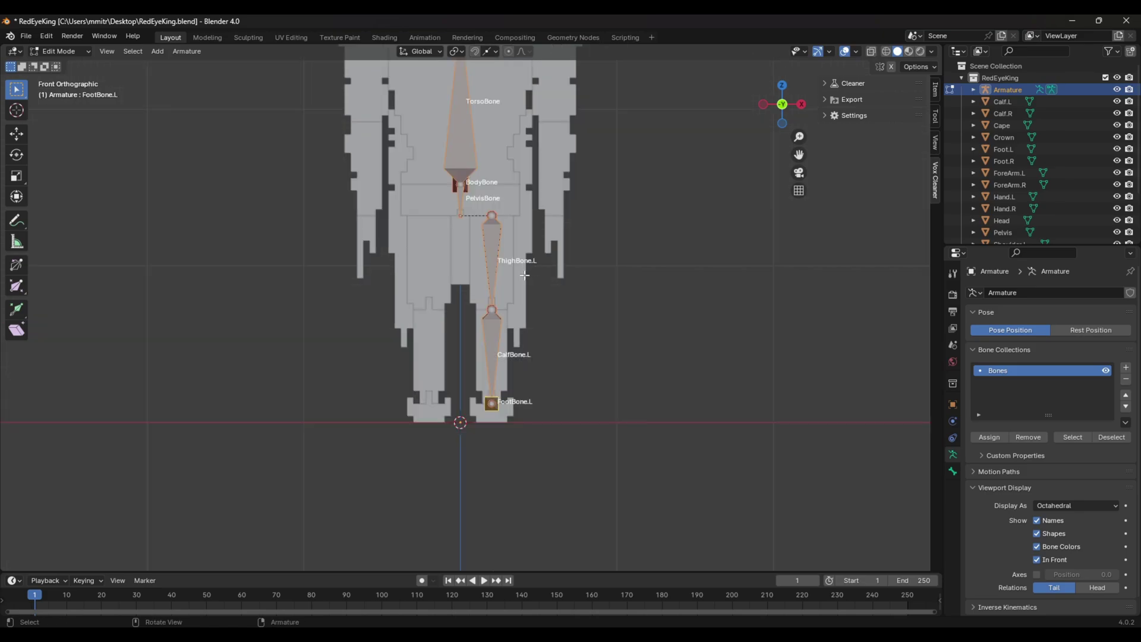
- Try to symmetrize all the bones to mirror the left leg chain onto the right leg, and undo the operation
scroll(528, 274, "up", 3)
scroll(528, 274, "down", 2)
scroll(477, 321, "down", 4)
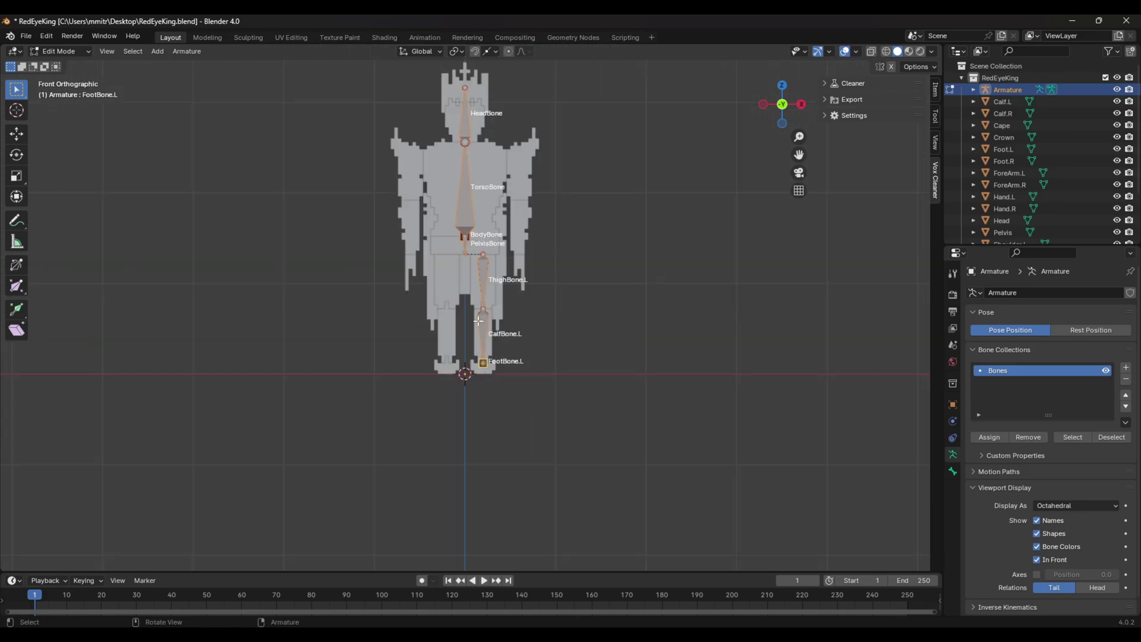
scroll(467, 344, "up", 4)
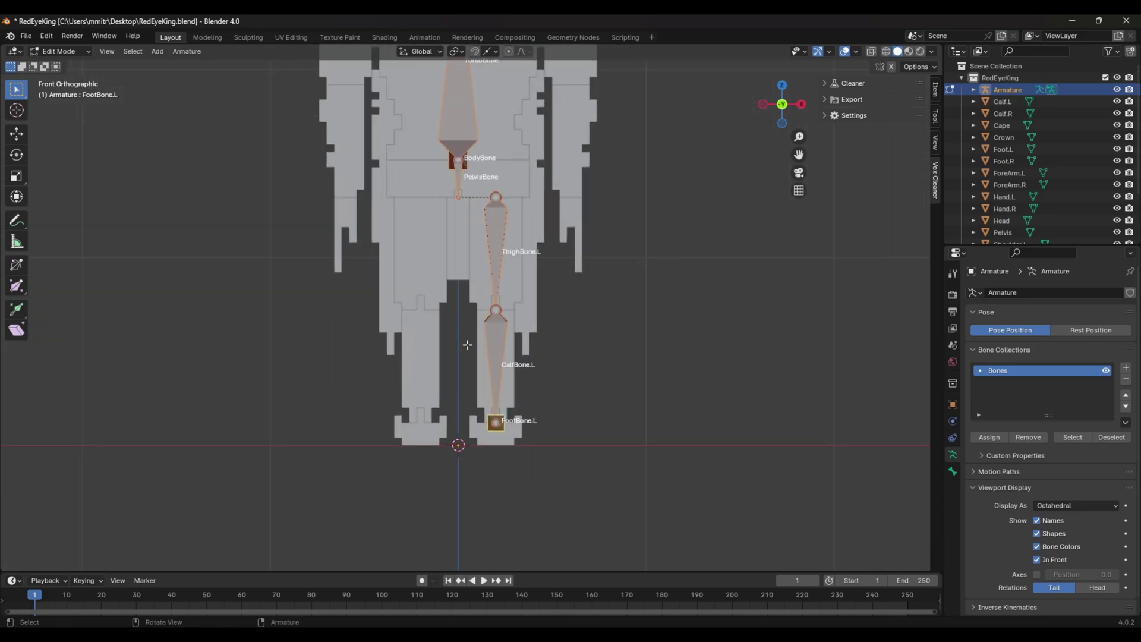
right_click(583, 326)
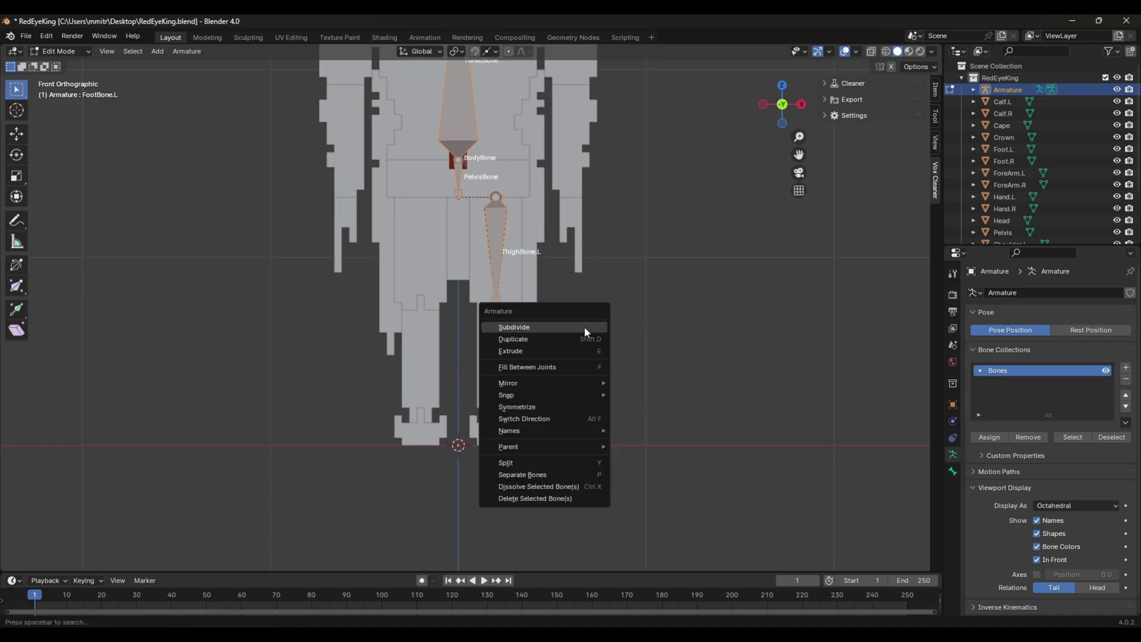
left_click(517, 407)
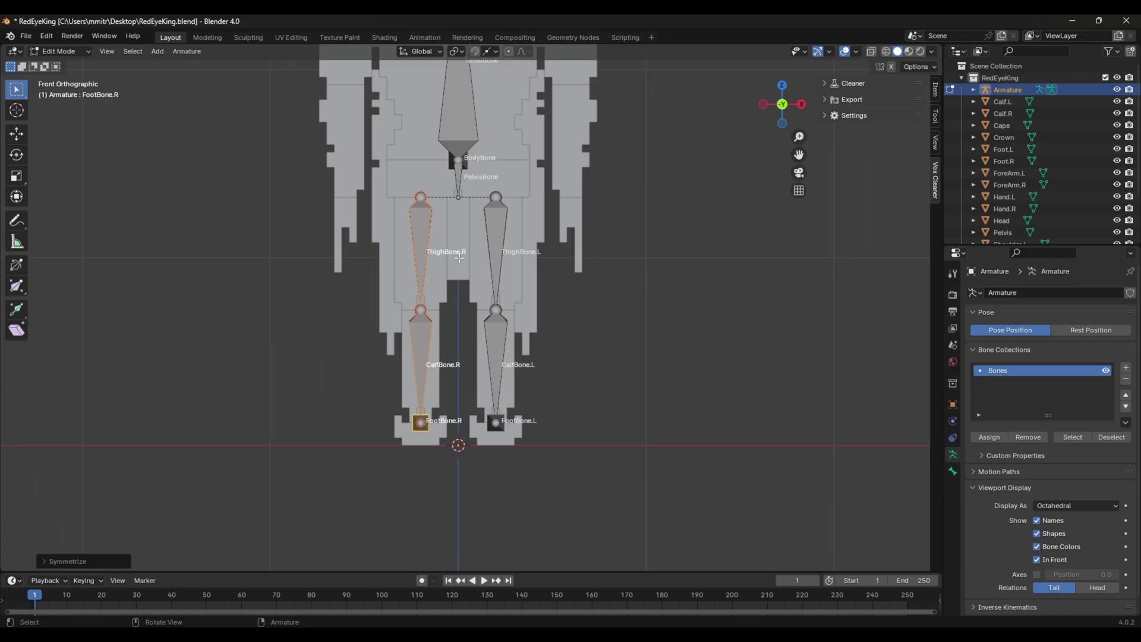
key("ctrl+z")
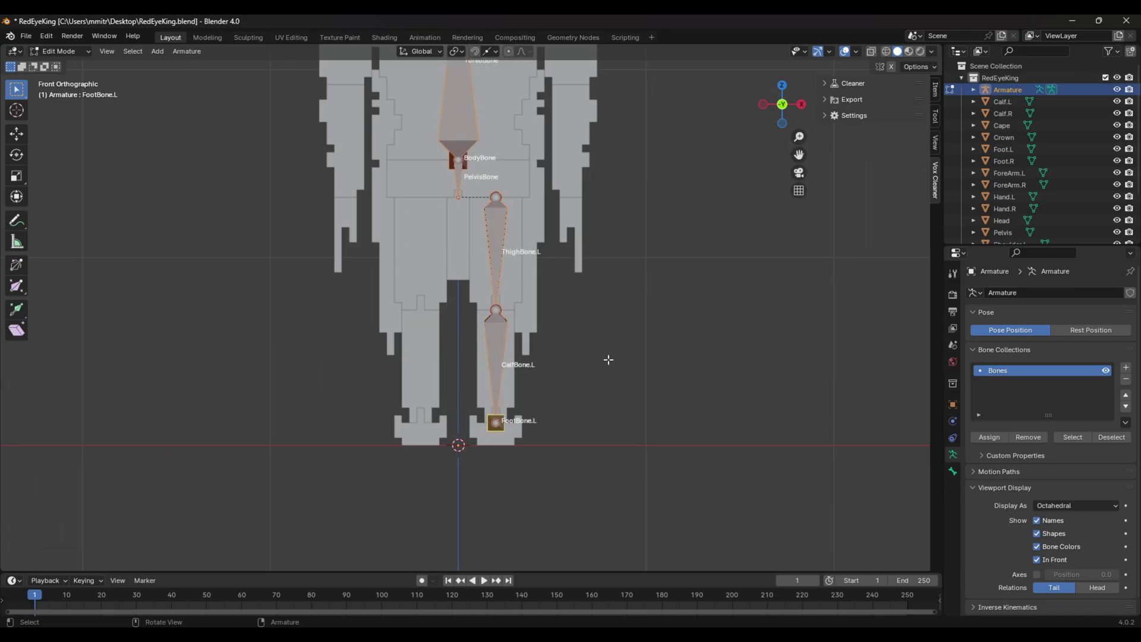
scroll(581, 367, "down", 1)
left_click(590, 360)
middle_click_drag(590, 360, 522, 373)
key("KP_1")
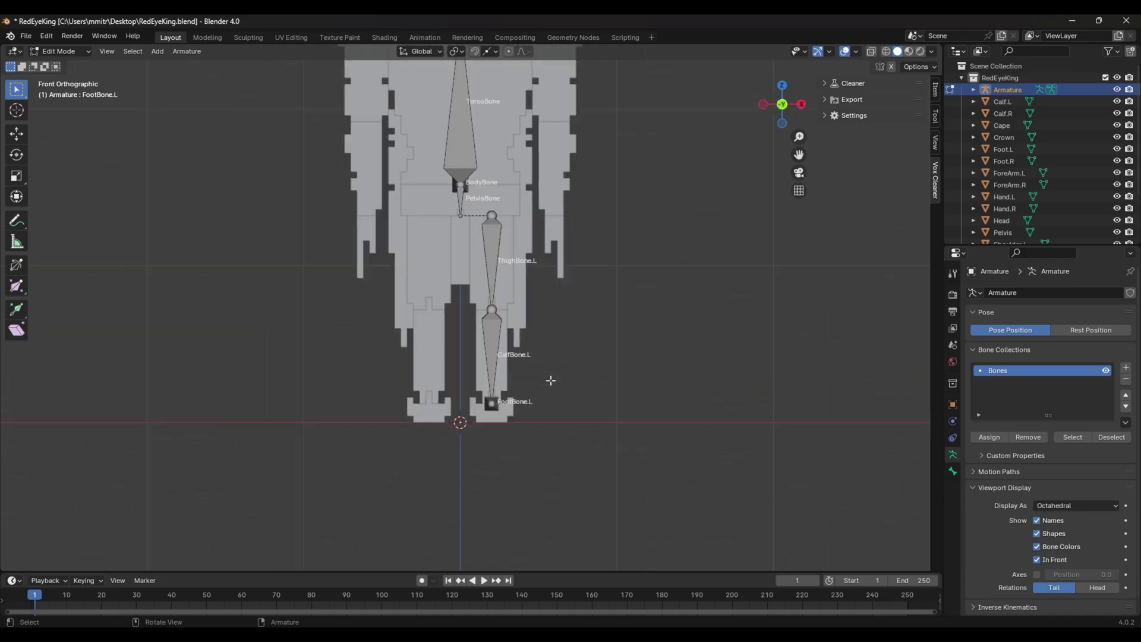
middle_click_drag(588, 348, 528, 484, "shift")
scroll(455, 477, "up", 3)
middle_click_drag(455, 477, 473, 376, "shift")
scroll(435, 334, "down", 3)
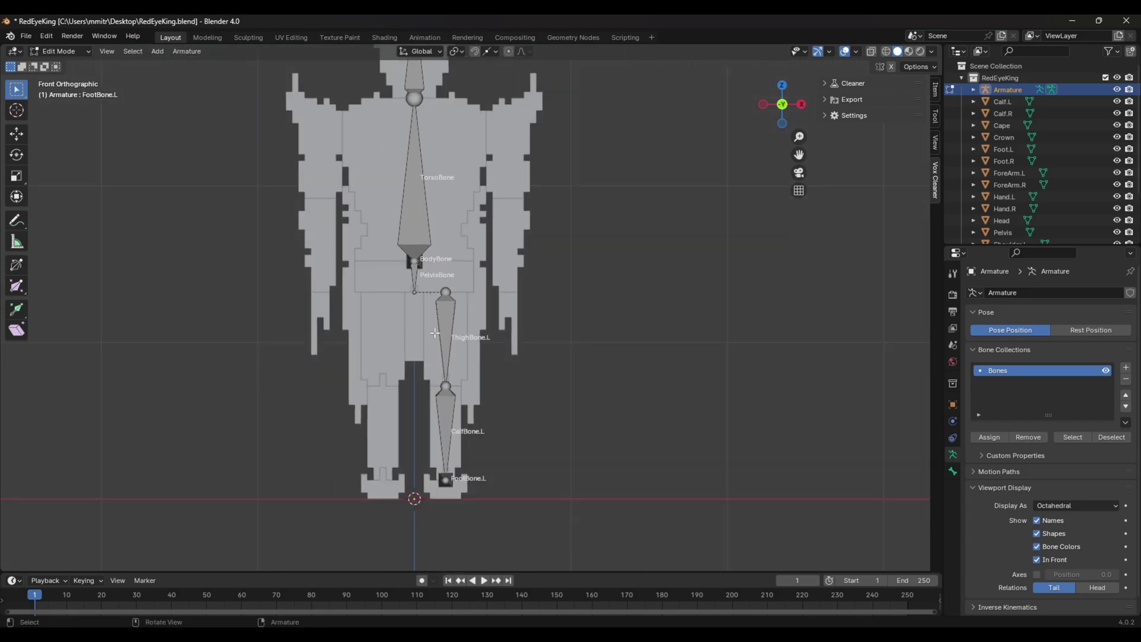
- Duplicate the torso bone and place the copy over the left arm, about 0.6 along X and 0.2 along Z
left_click(419, 233)
middle_click_drag(544, 299, 532, 441, "shift")
scroll(533, 440, "up", 1)
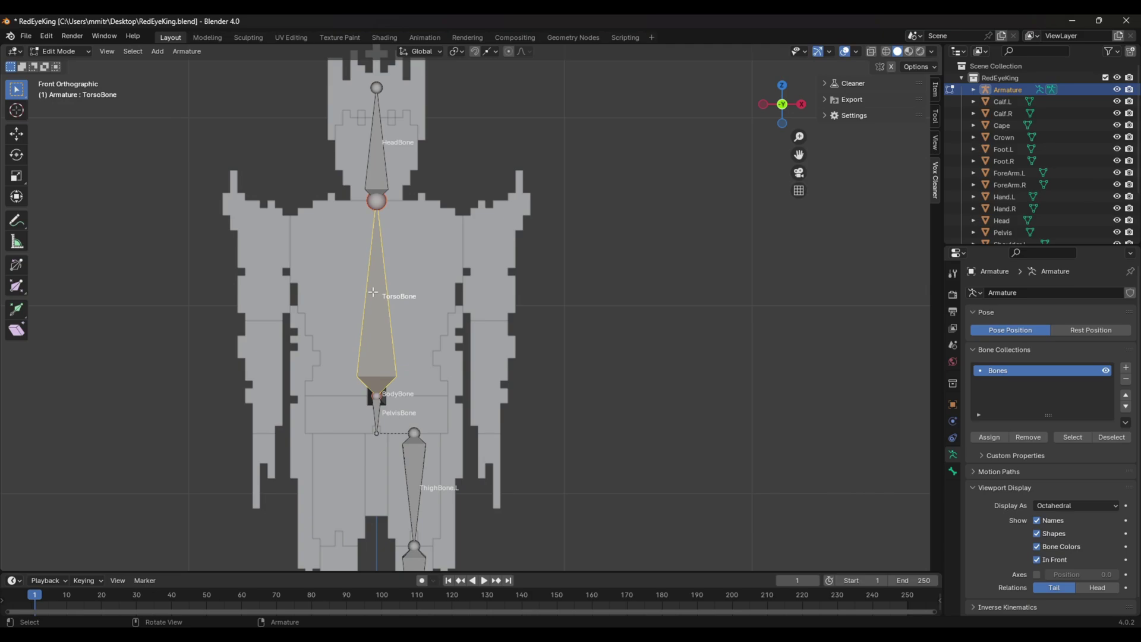
scroll(403, 323, "up", 2)
key("shift+d")
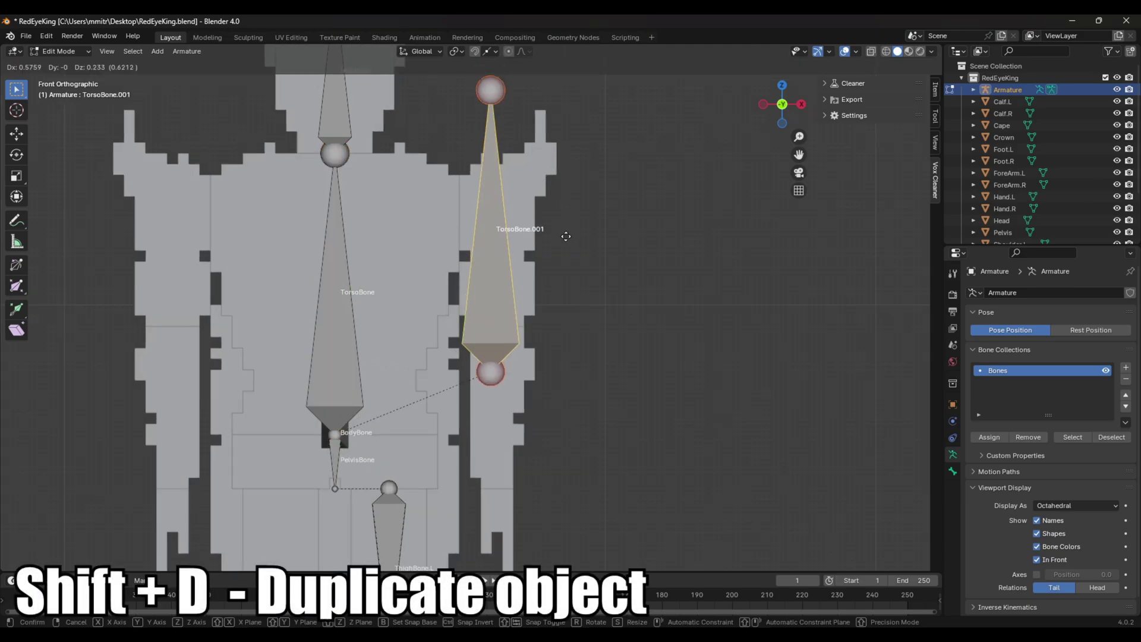
left_click(571, 242)
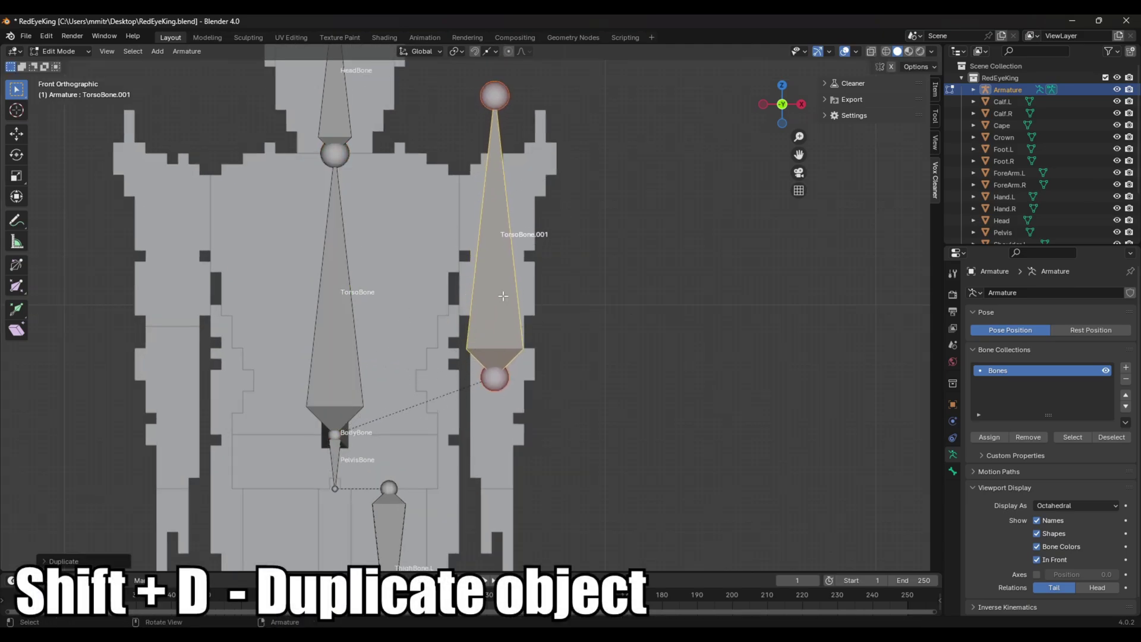
- Clear the copied arm bone's parent and parent it to the torso bone with Keep Offset
key("alt+p")
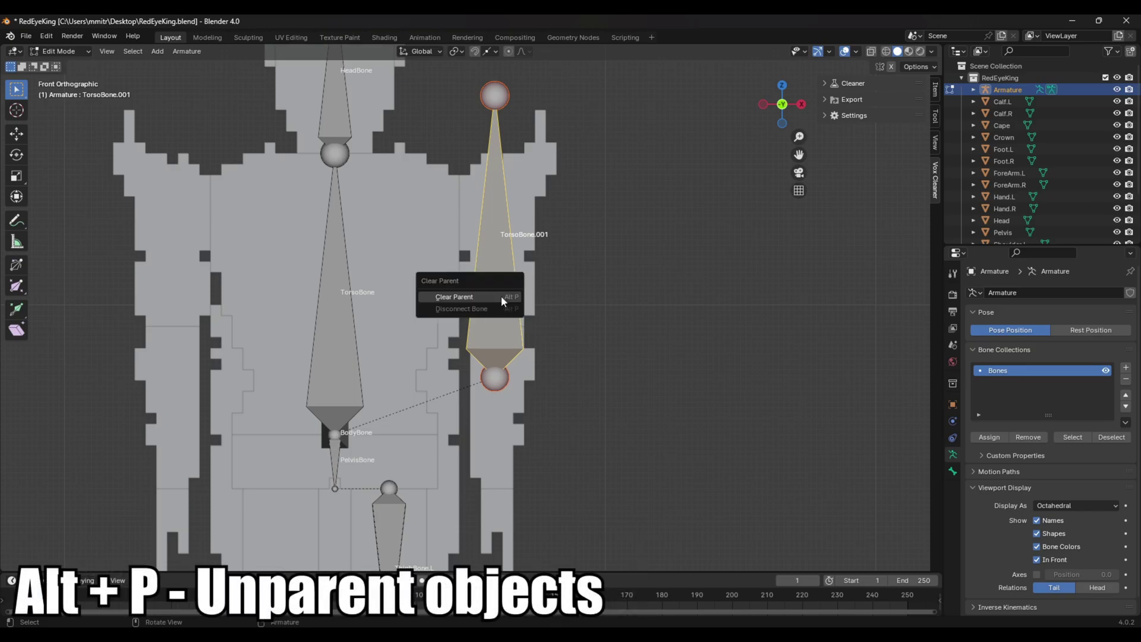
left_click(501, 296)
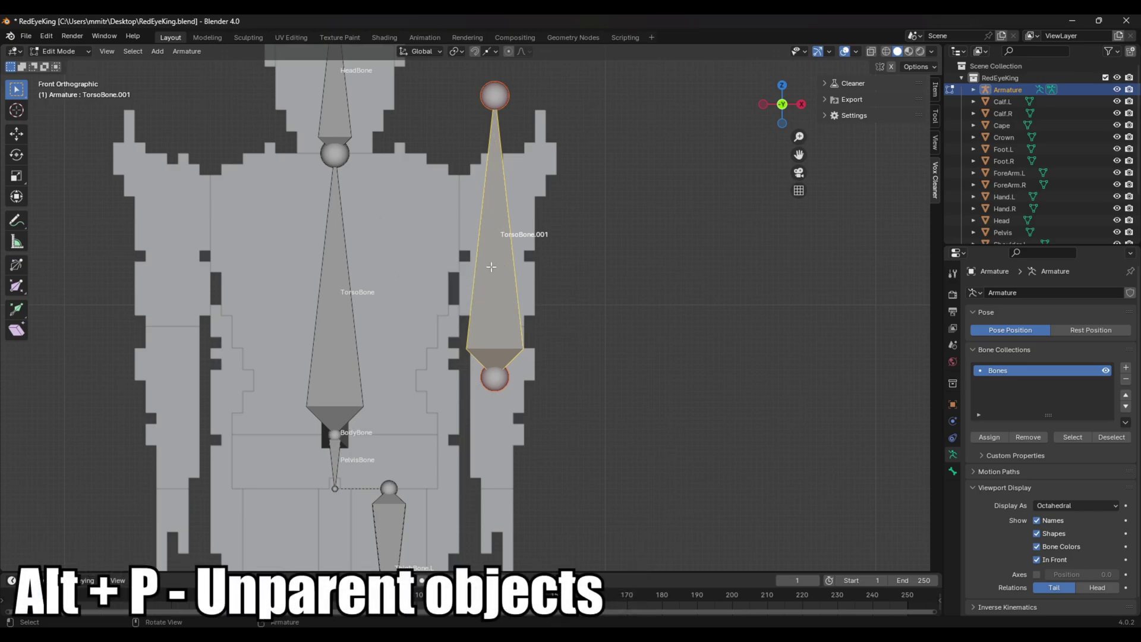
left_click(336, 154, "shift")
key("ctrl+p")
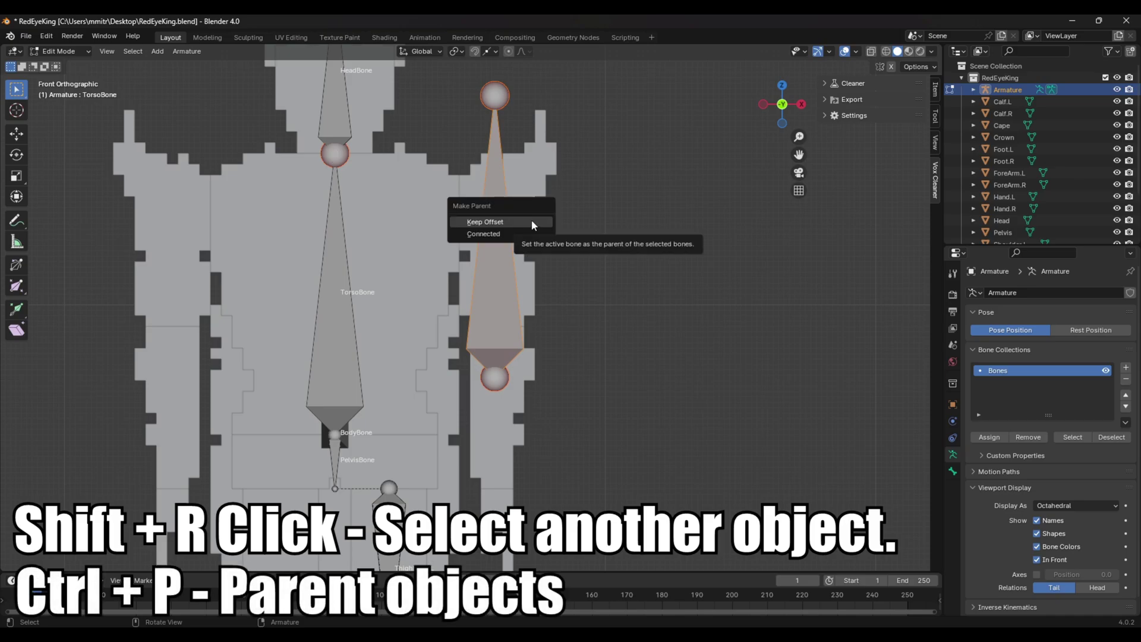
left_click(531, 220)
- Reposition both ends of the copied bone so its head sits near the left shoulder seam and its tail inside the upper arm
middle_click_drag(493, 330, 498, 179)
left_click(506, 88)
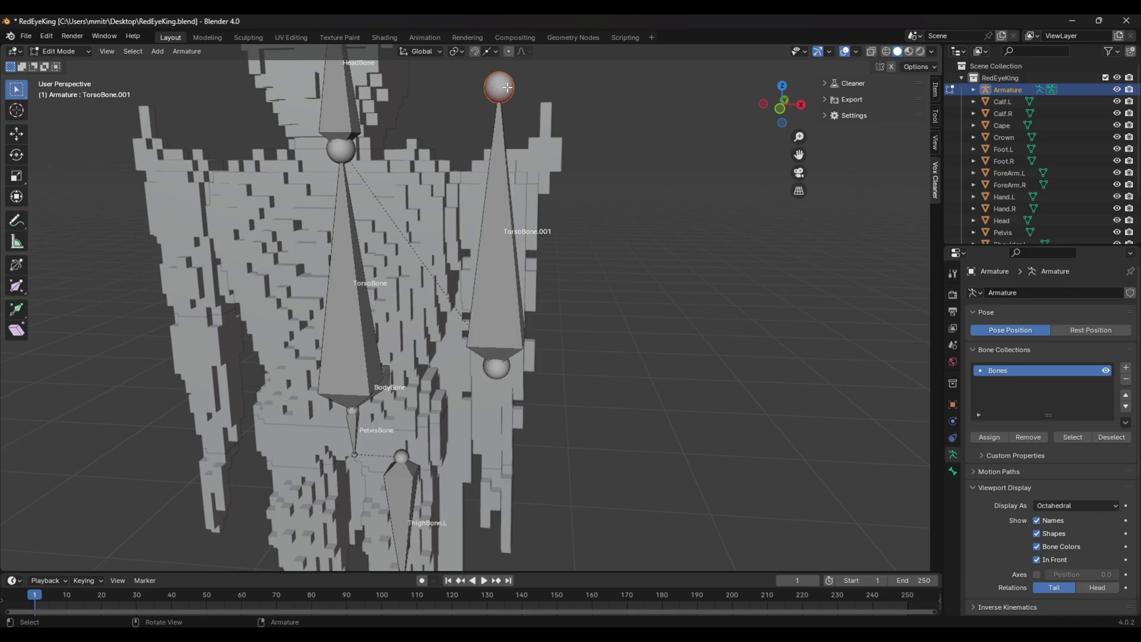
key("g")
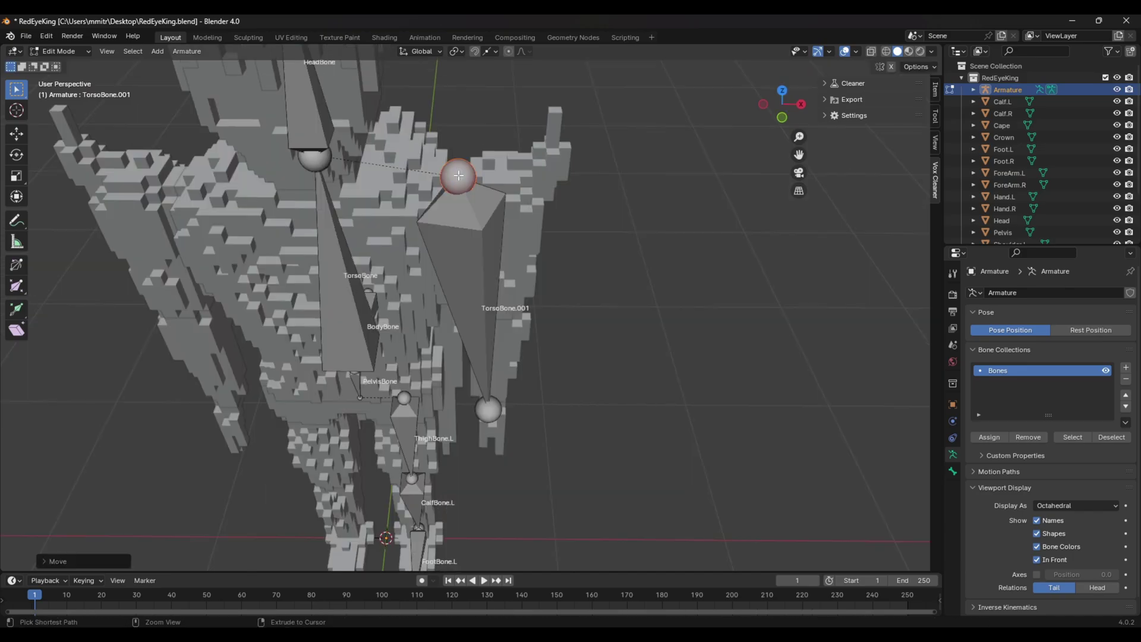
middle_click_drag(459, 175, 458, 122)
left_click(490, 468)
key("g")
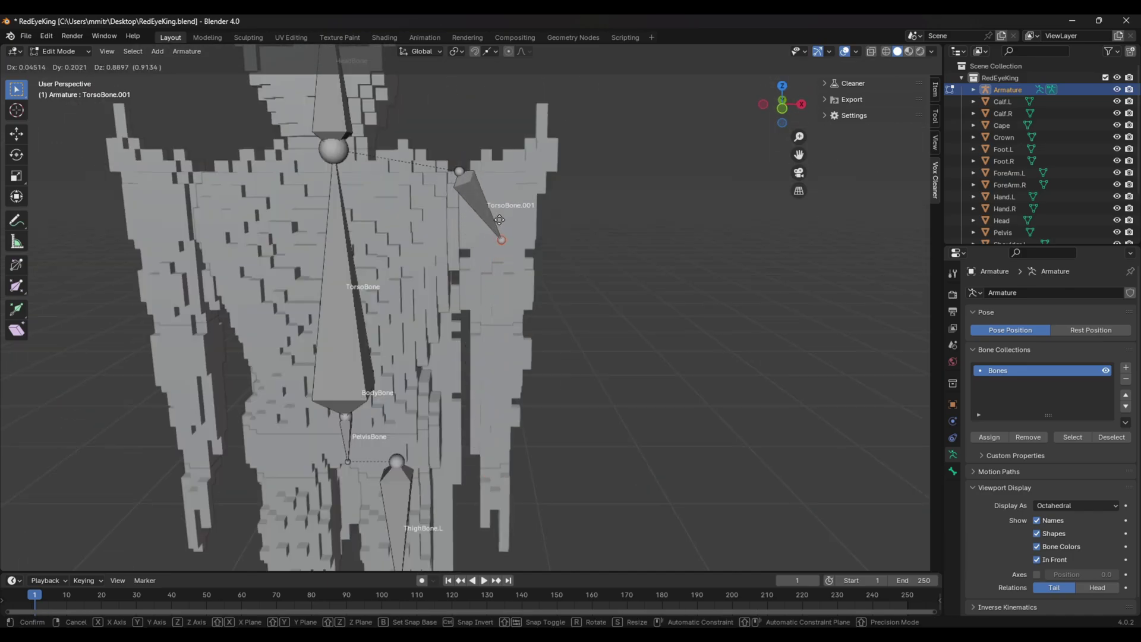
left_click(501, 234)
- Align the head of the left shoulder bone with the seam between the torso and the shoulder
middle_click_drag(500, 233, 470, 291)
left_click(481, 230)
key("KP_1")
scroll(483, 238, "down", 2)
scroll(470, 296, "up", 3)
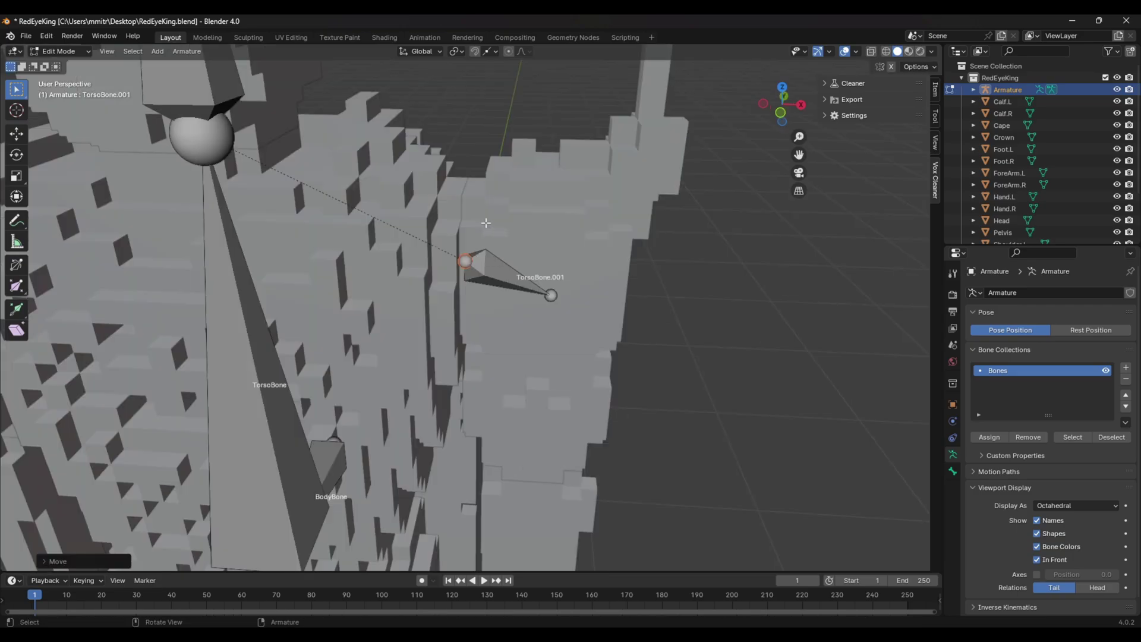
middle_click_drag(462, 259, 463, 351)
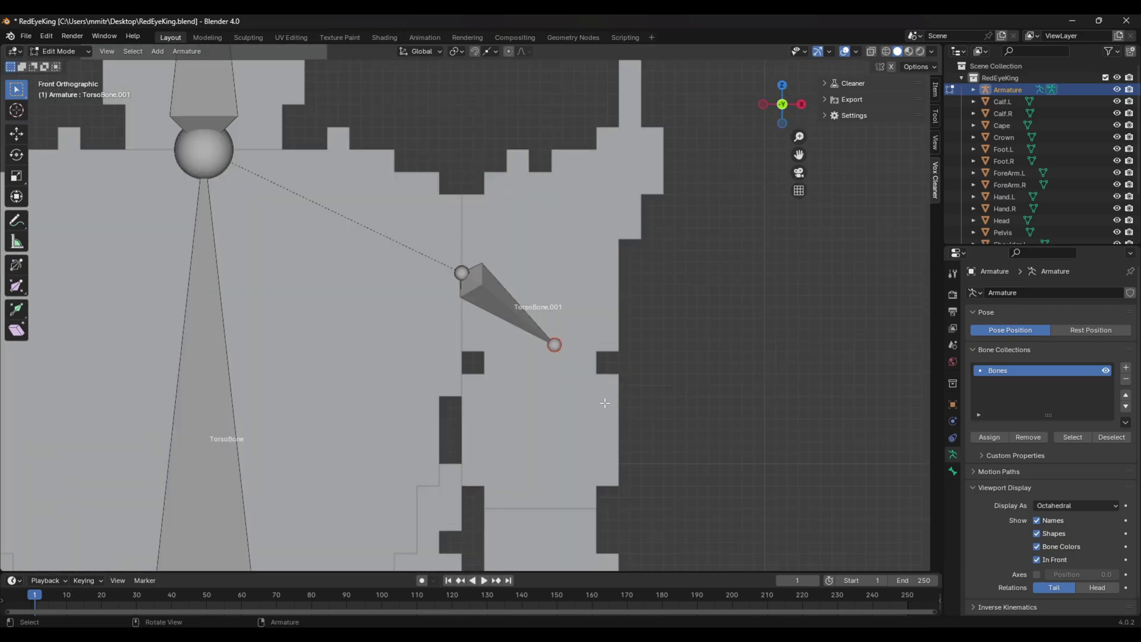
- Move the shoulder bone's tail down to the centre of the left elbow seam, adjusting its depth along Y
key("g")
left_click(590, 567)
key("g")
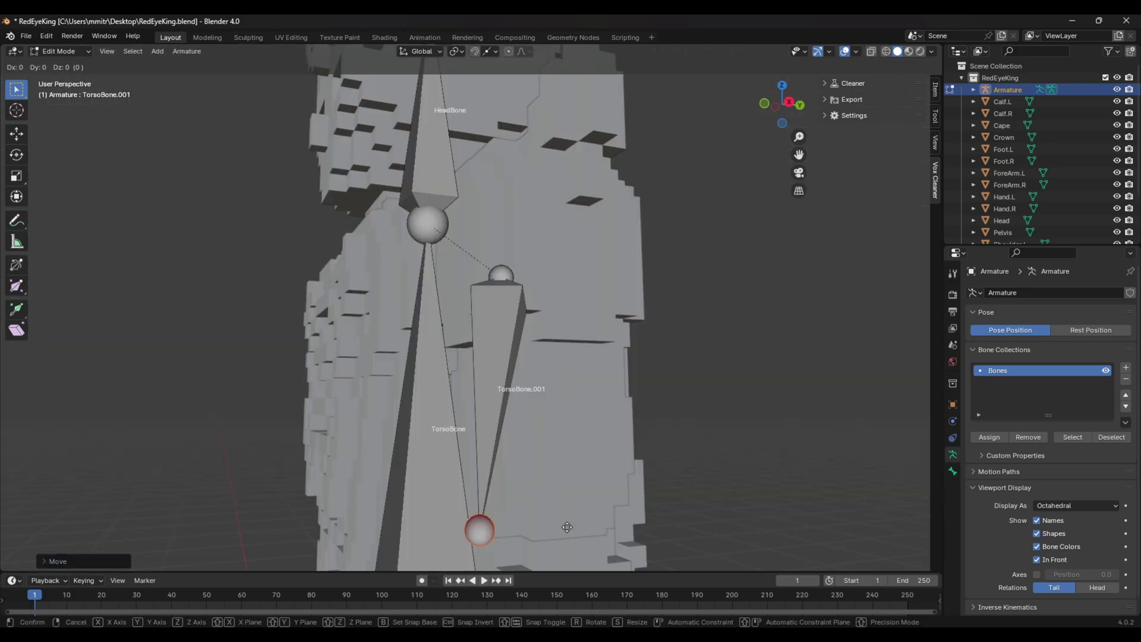
key("y")
left_click(567, 535)
middle_click_drag(567, 535, 665, 536)
key("KP_1")
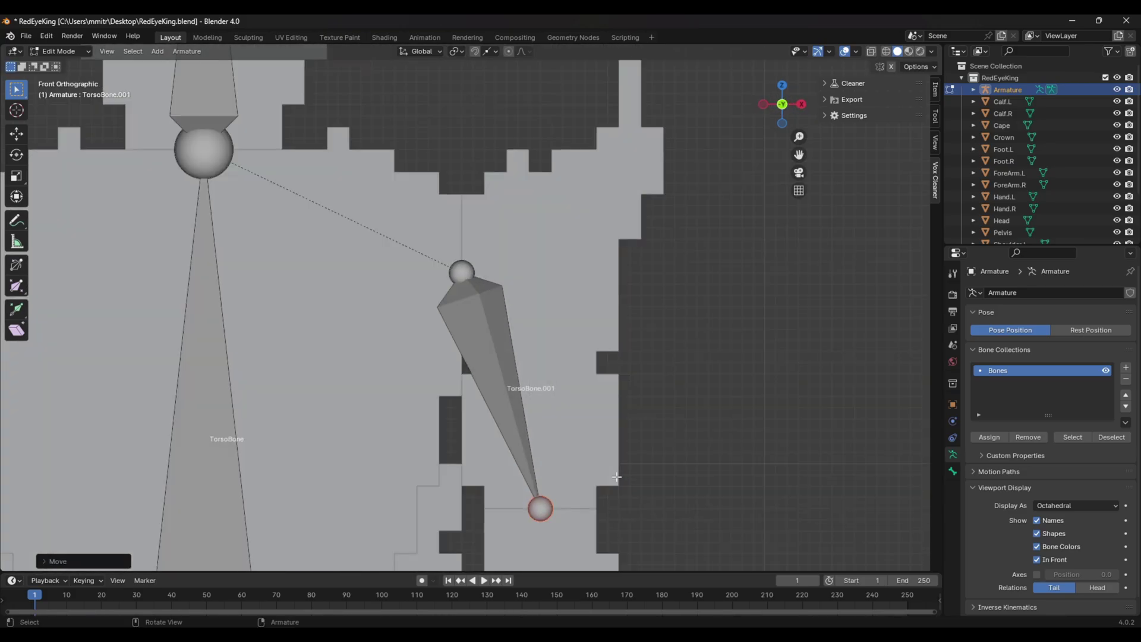
- Extrude a forearm bone from the left elbow down to the wrist seam and adjust its tail's depth along Y
middle_click_drag(616, 479, 639, 105, "shift")
key("e")
left_click(559, 470)
middle_click_drag(559, 470, 449, 390)
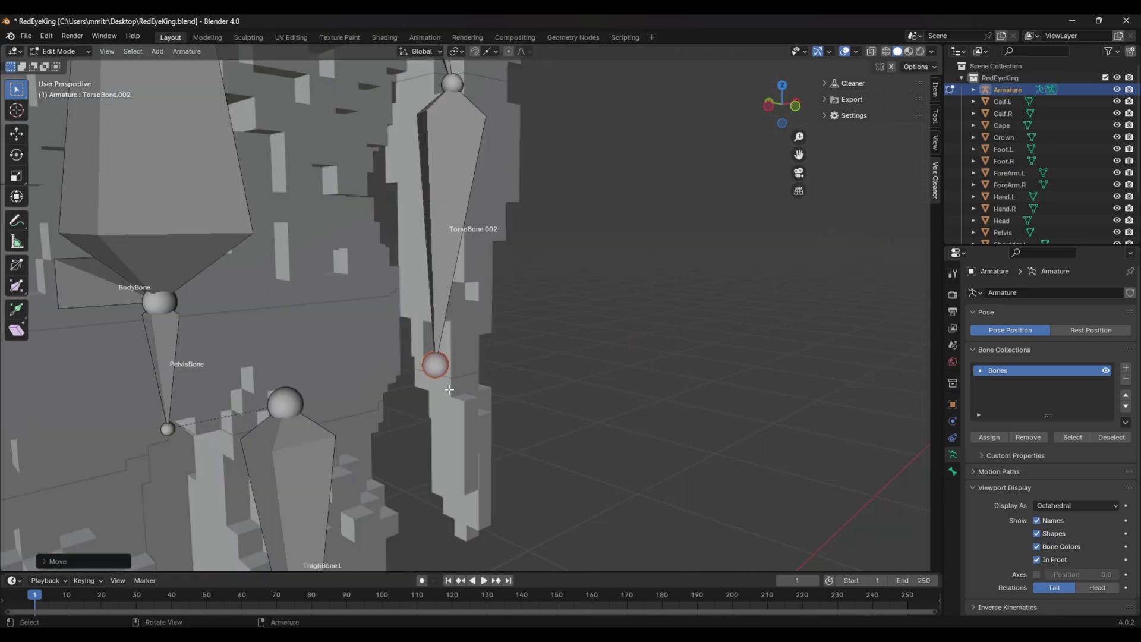
key("g")
key("y")
left_click(468, 396)
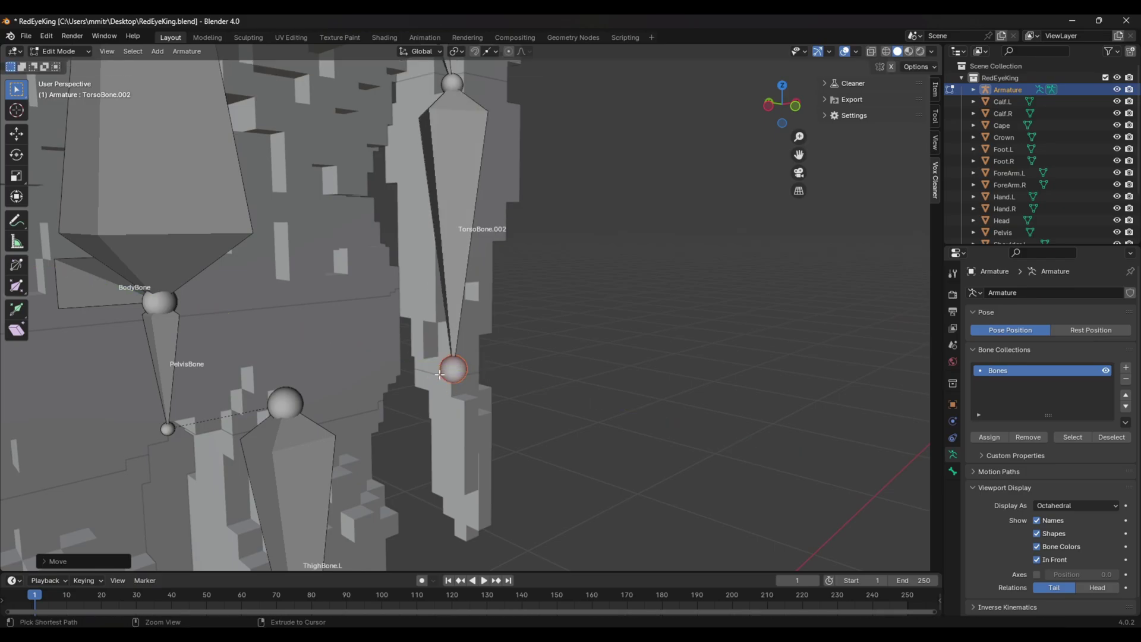
middle_click_drag(498, 402, 449, 353)
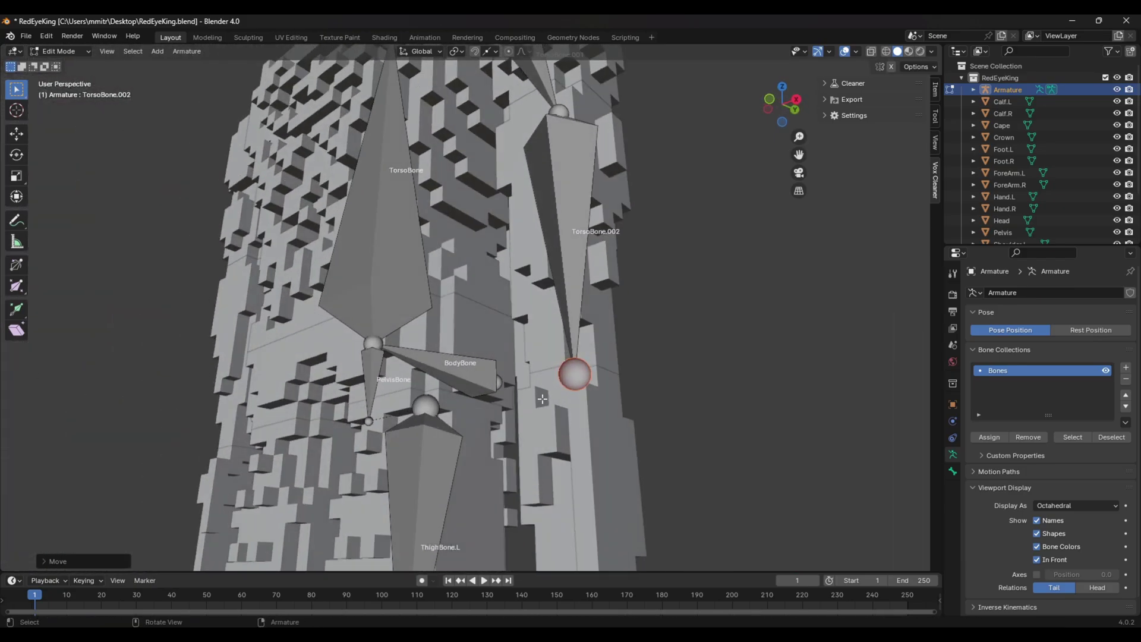
- Extrude a hand bone from the left wrist joint down to the end of the hand
key("KP_3")
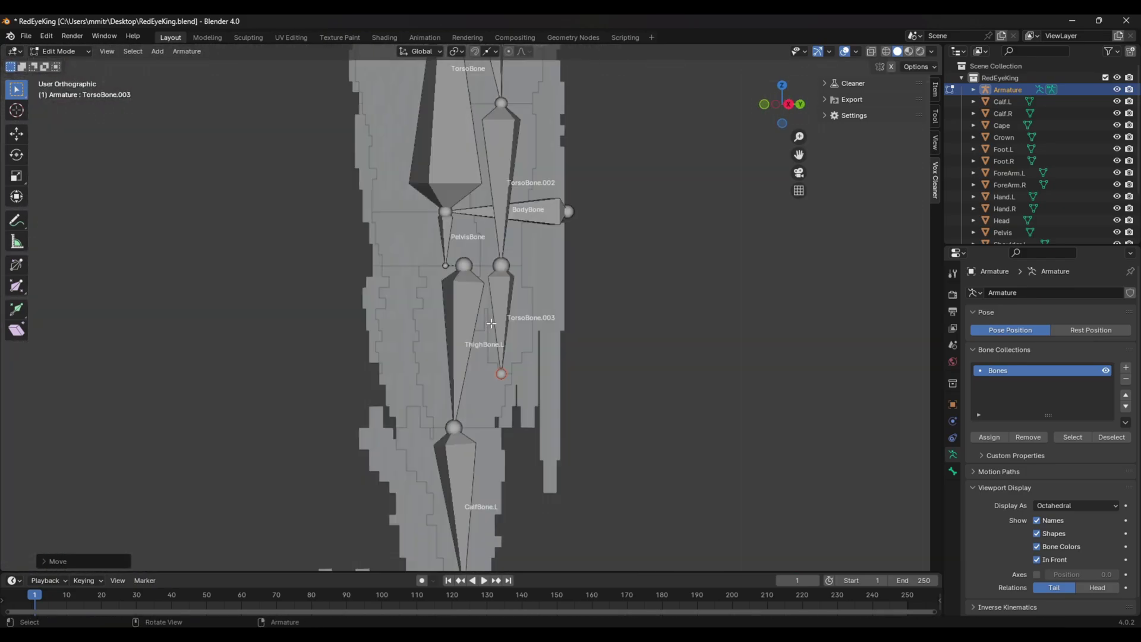
key("KP_1")
key("KP_3")
- Change the snap target and move the left elbow joint slightly towards the character's back along Y
left_click(499, 101)
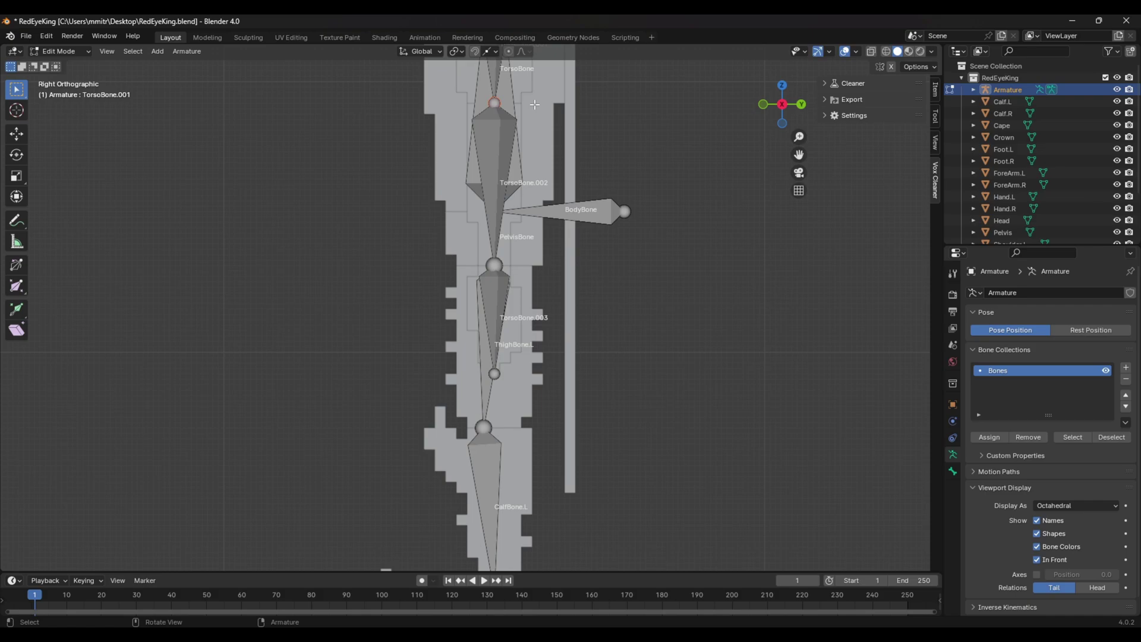
middle_click_drag(547, 123, 526, 299, "shift")
scroll(527, 300, "up", 4)
left_click(495, 52)
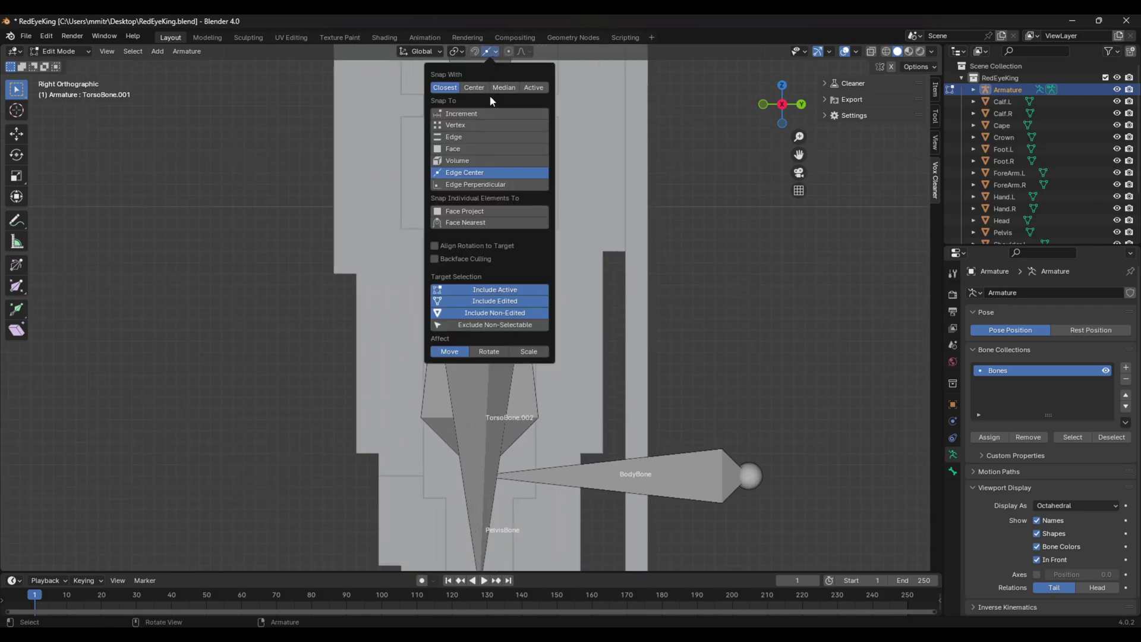
left_click(490, 162)
key("g")
key("y")
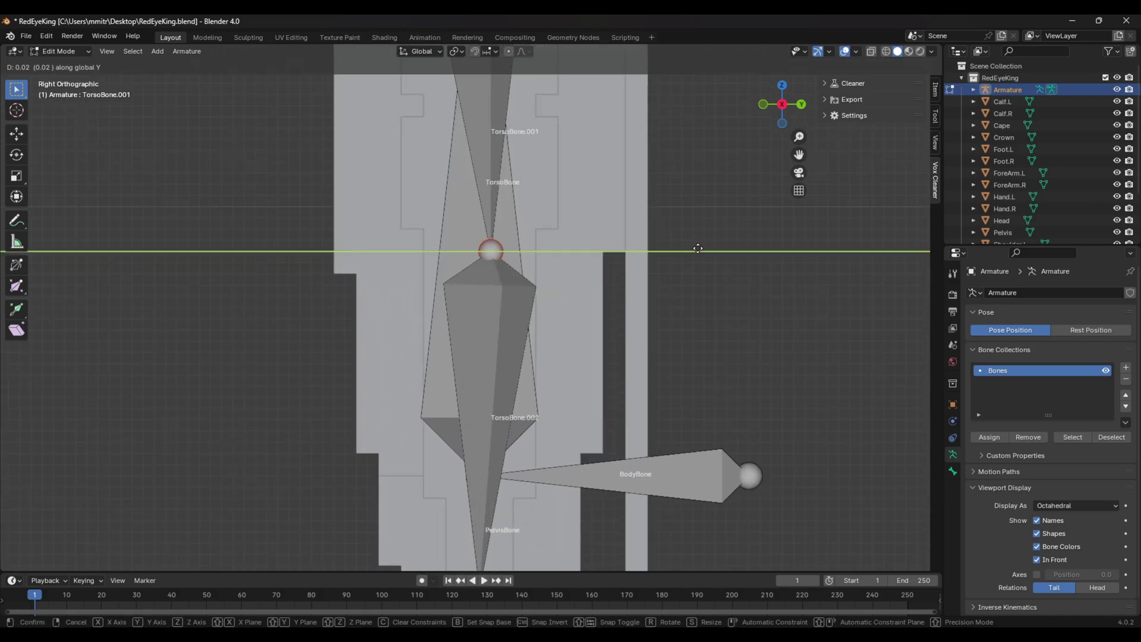
left_click(705, 248)
middle_click_drag(705, 247, 729, 335)
- Recalculate the roll of all bones to the View Axis from the front view
key("KP_1")
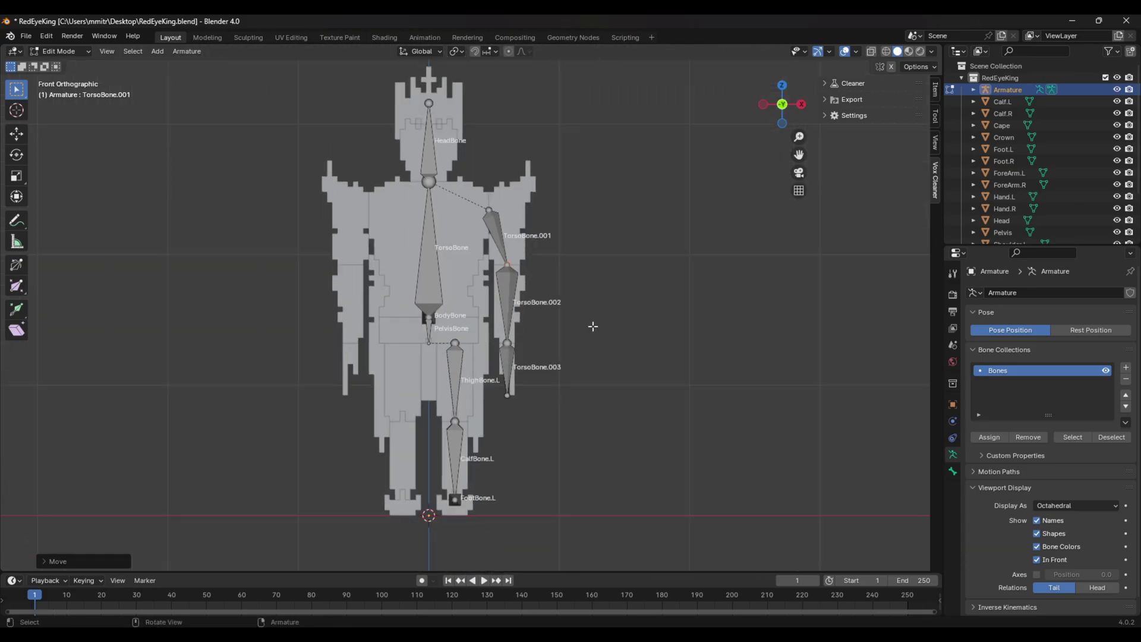
key("a")
key("shift+n")
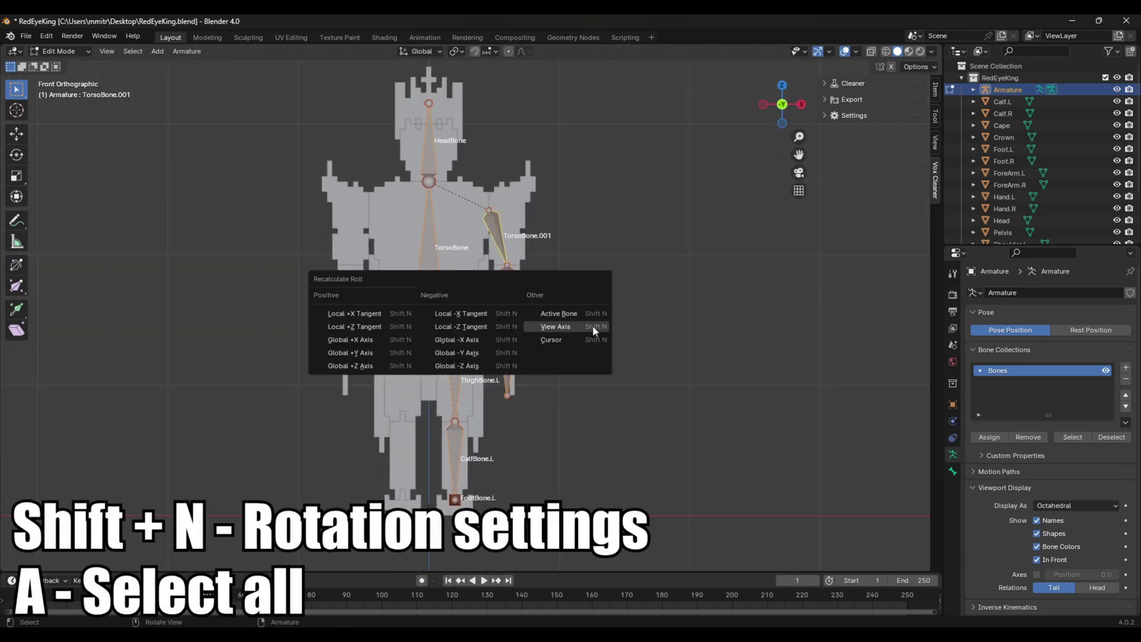
left_click(593, 326)
scroll(594, 277, "up", 3)
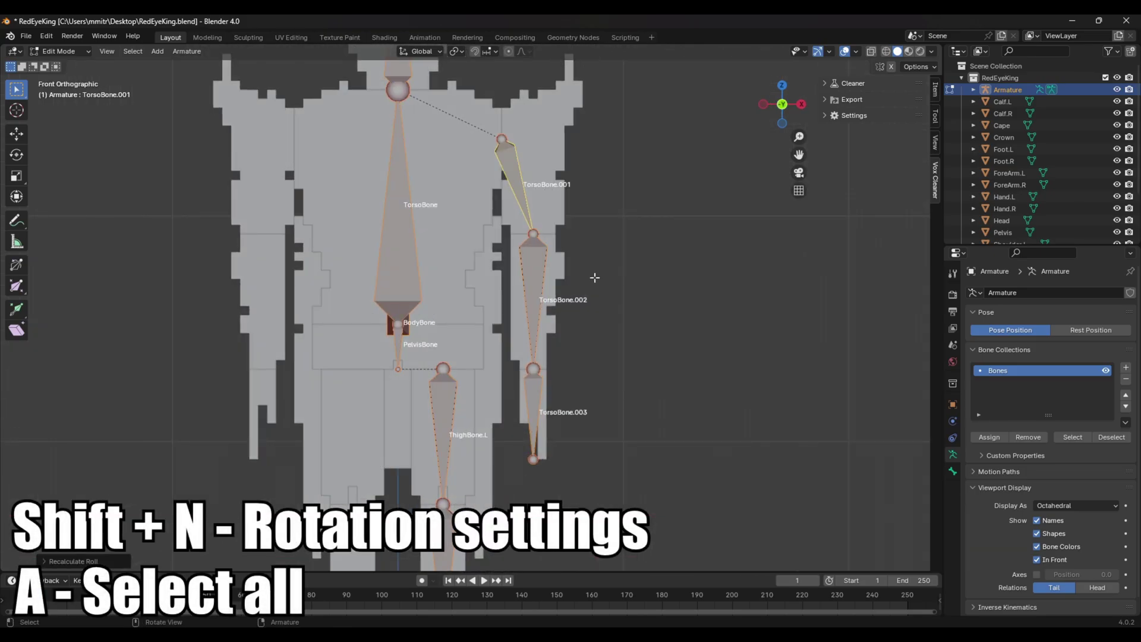
key("KP_3")
key("KP_1")
scroll(586, 250, "down", 2)
scroll(458, 312, "up", 1)
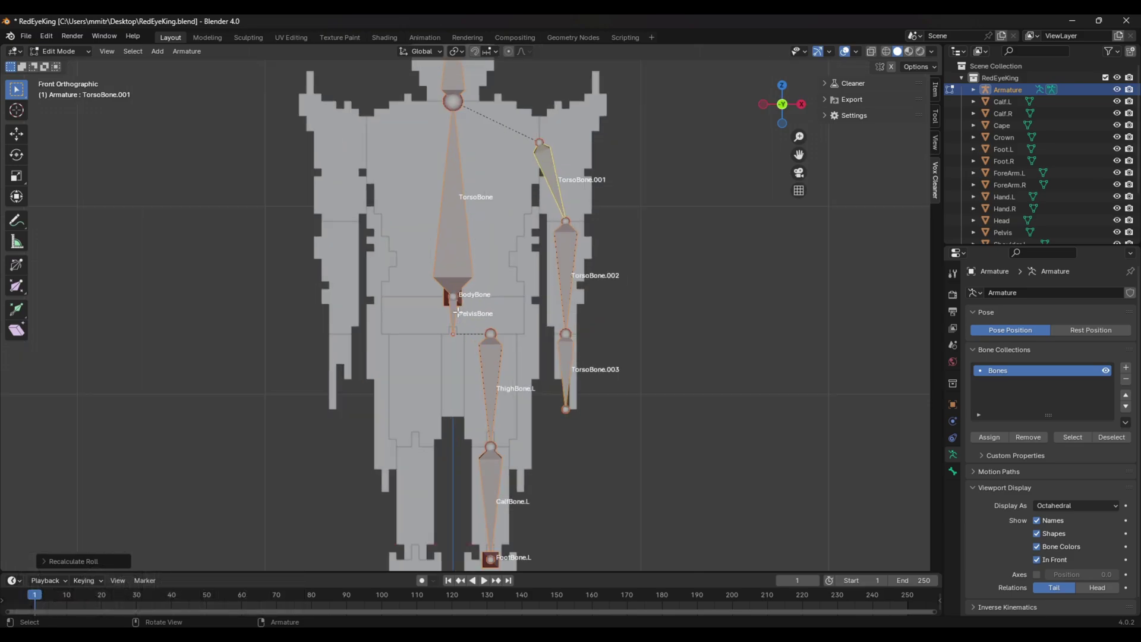
- Switch to Pose Mode and test-rotate the pelvis bone and the left foot bone
left_click(457, 312)
middle_click_drag(456, 312, 397, 286)
left_click(72, 54)
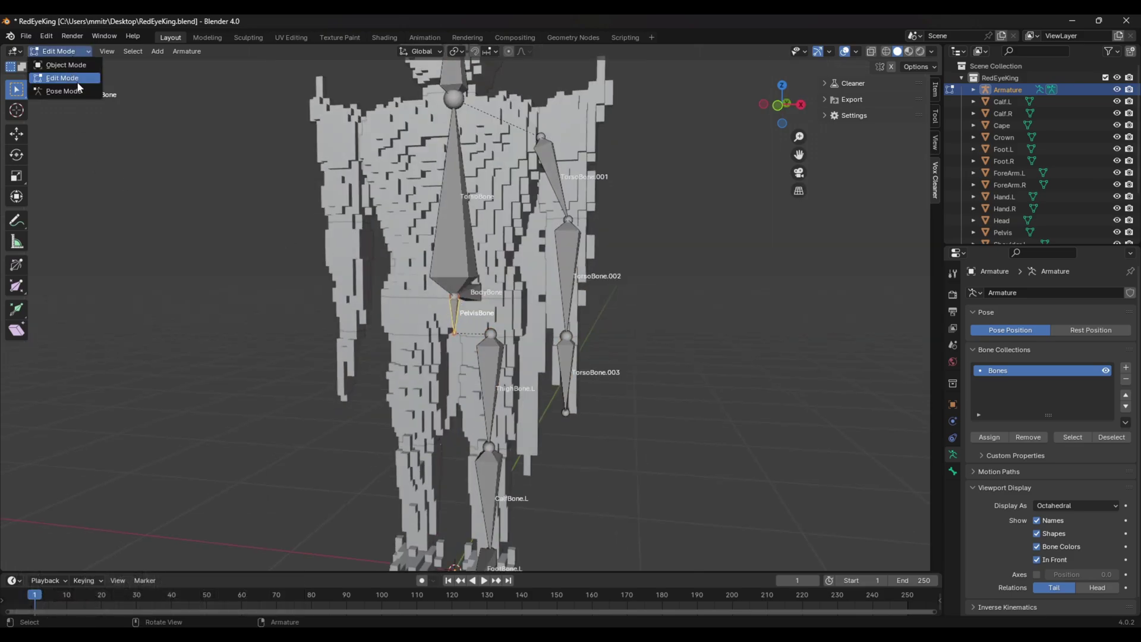
left_click(67, 94)
key("r")
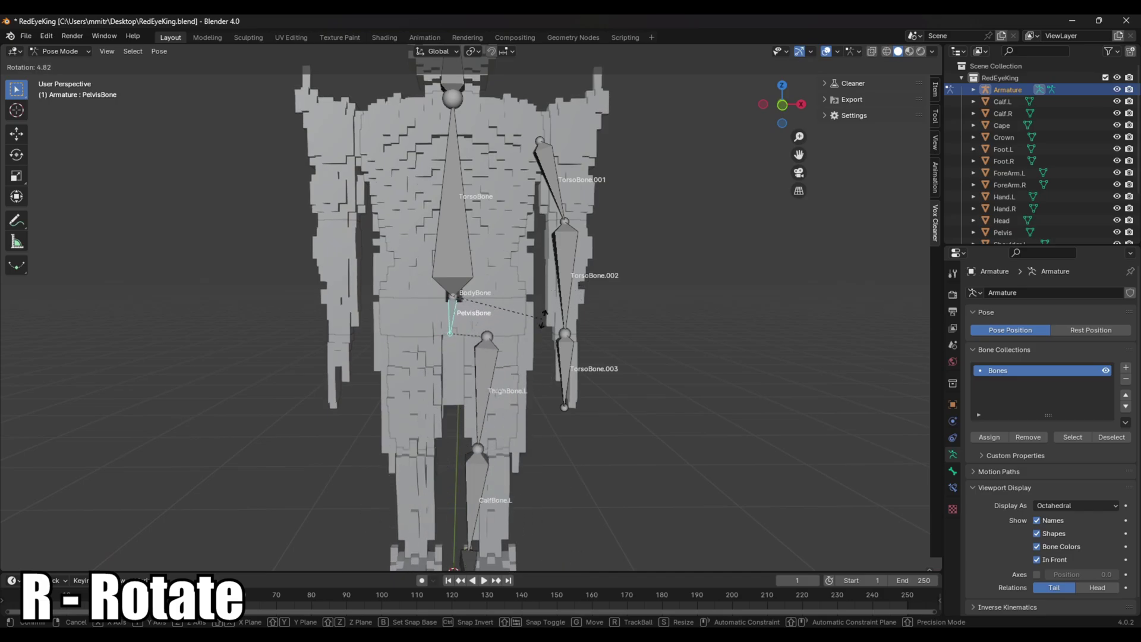
left_click(546, 311)
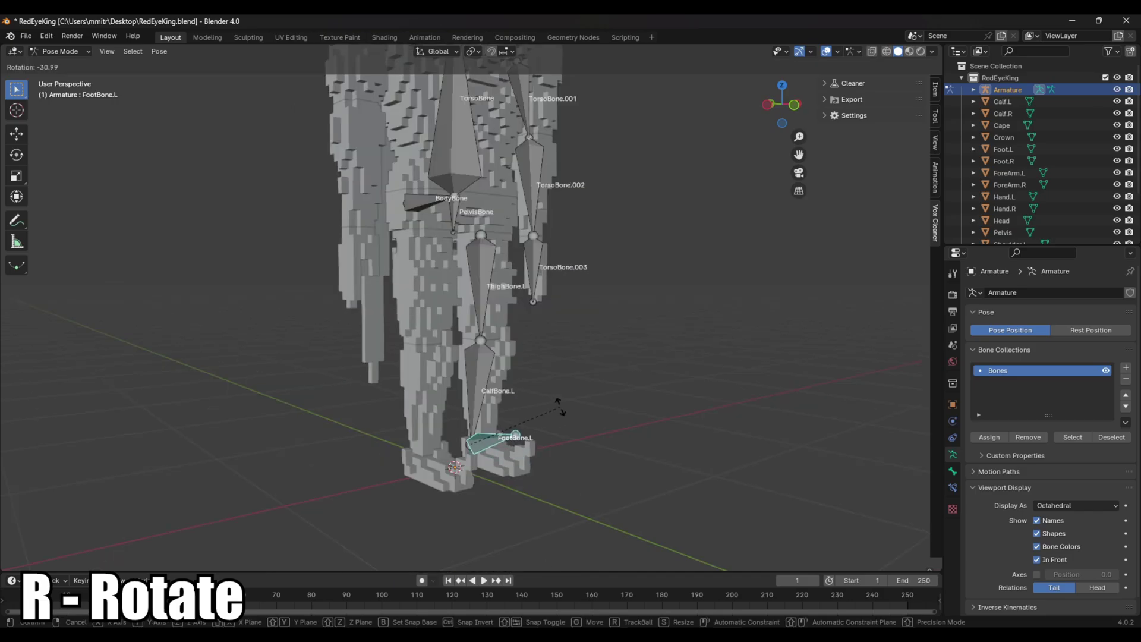
left_click(512, 408)
key("r")
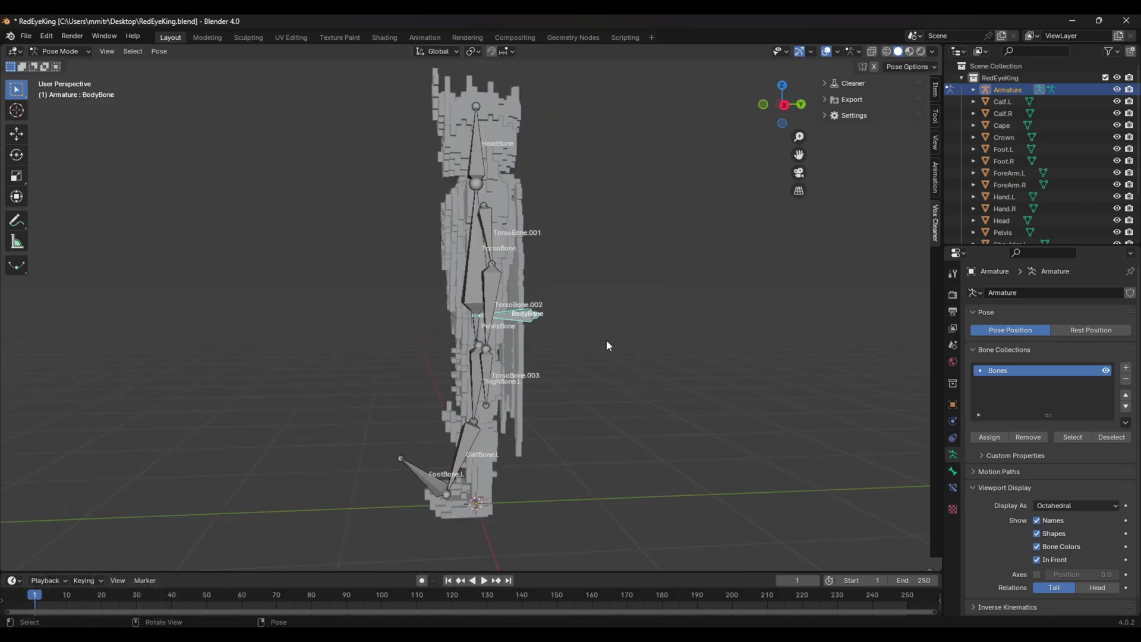
- Test the bone hierarchy by moving the body bone and rotating the torso bone
key("g")
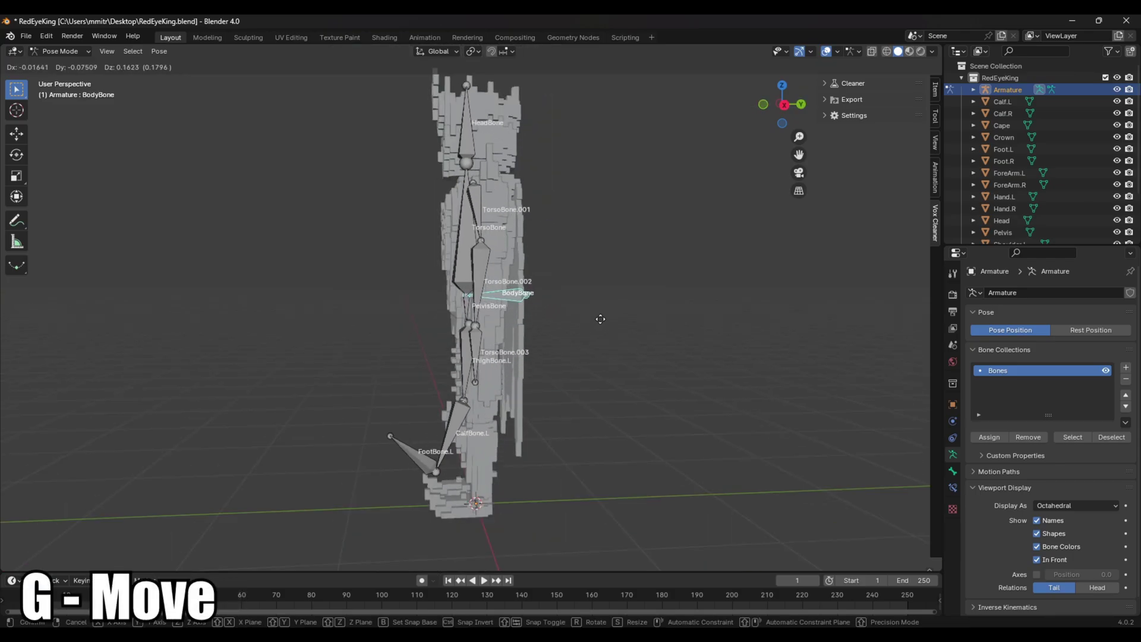
left_click(656, 341)
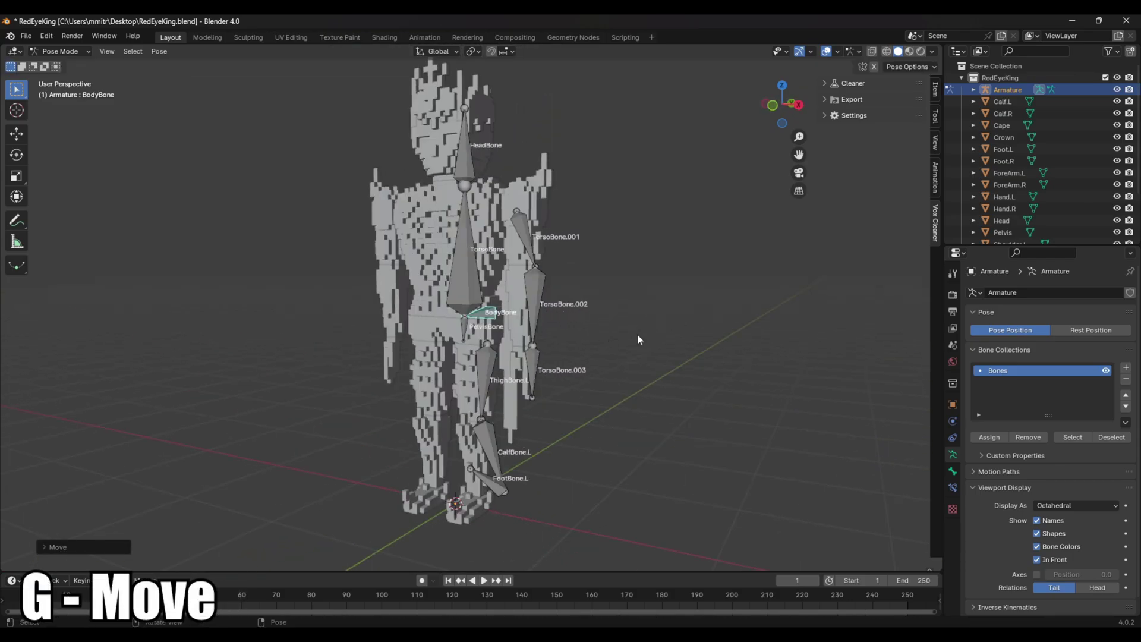
key("r")
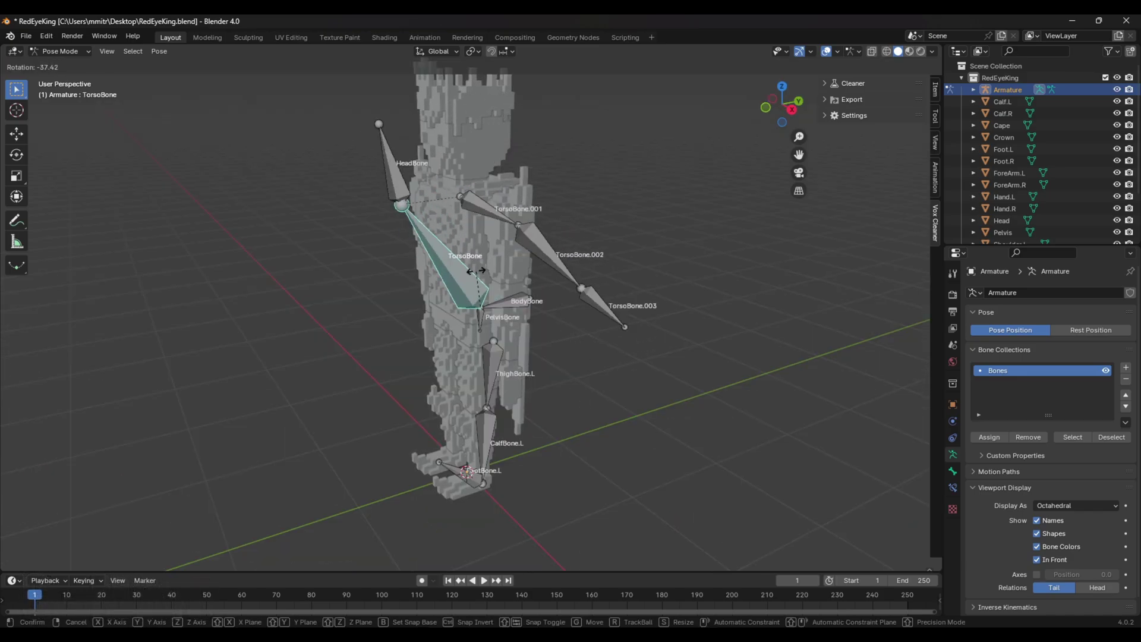
left_click(407, 182)
left_click(458, 288)
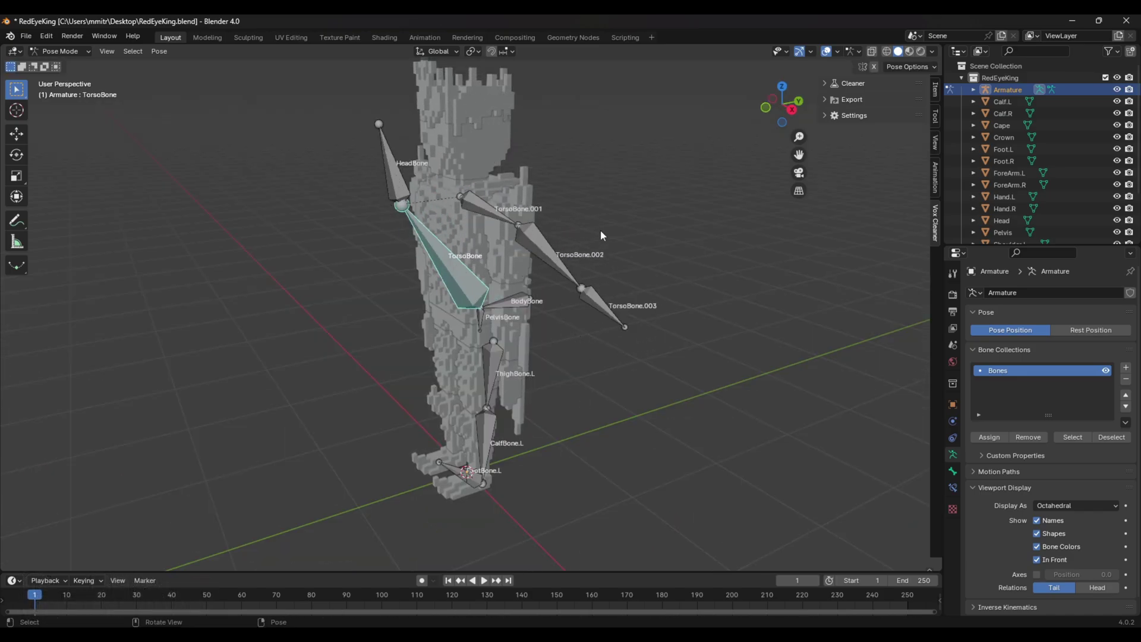
- Reset the rotation of all posed bones and return to Edit Mode in the front view
key("a")
middle_click_drag(455, 321, 544, 304)
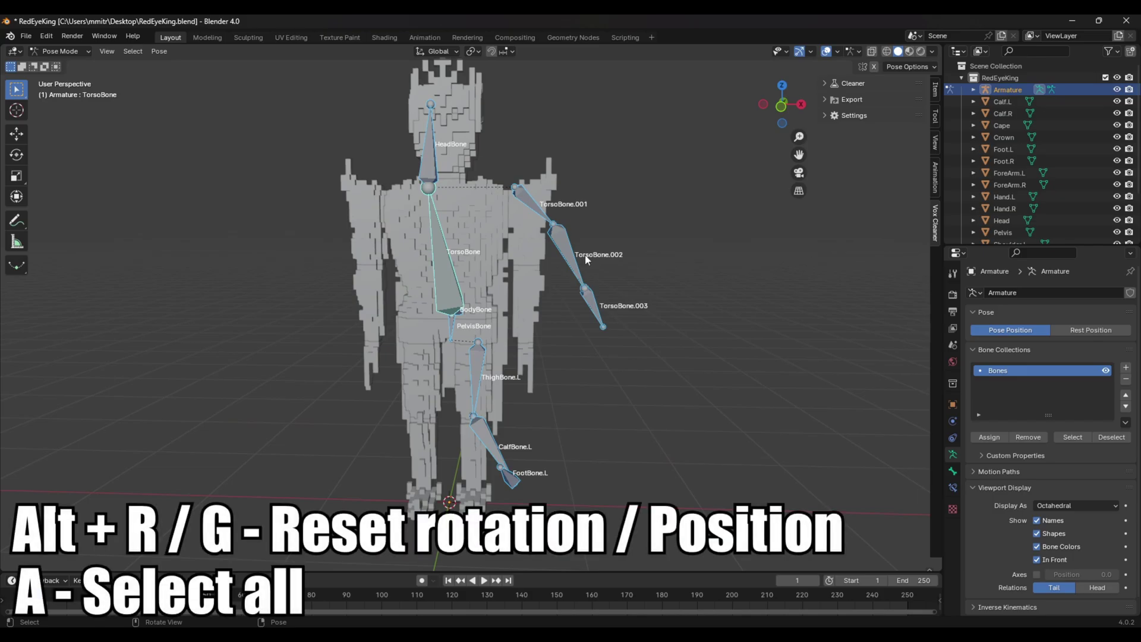
key("alt+r")
middle_click_drag(585, 254, 576, 349)
key("KP_1")
key("Tab")
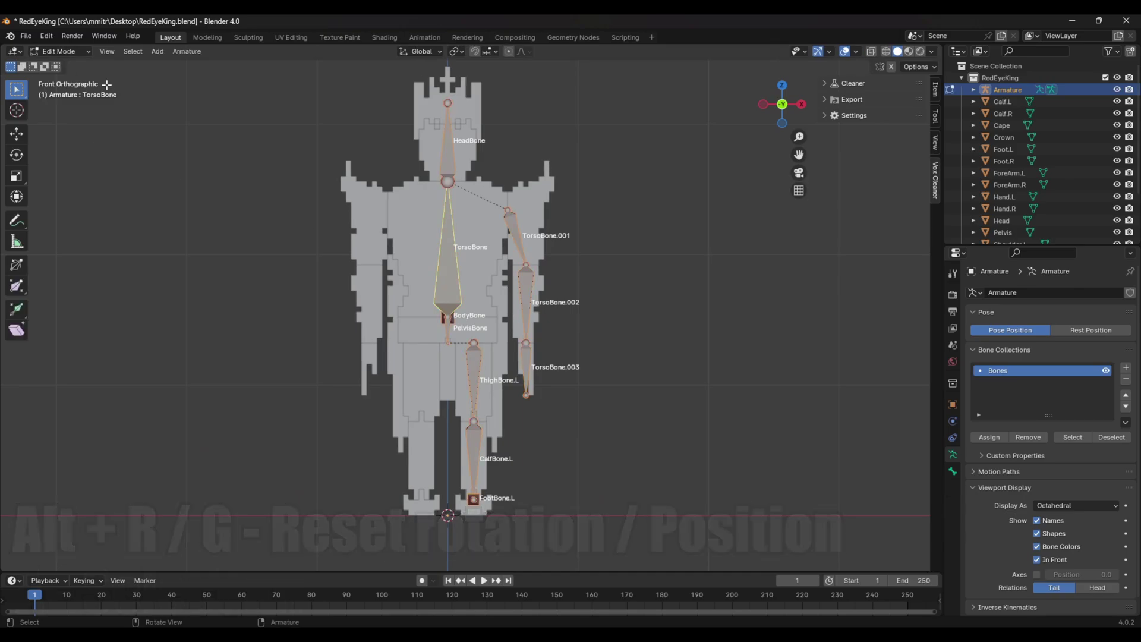
- Rename the left arm bones from shoulder to hand as ShoulderBone.L, ForeArmBone.L and HandBone.L
scroll(507, 292, "up", 2)
middle_click_drag(507, 292, 447, 309)
middle_click_drag(649, 191, 656, 191)
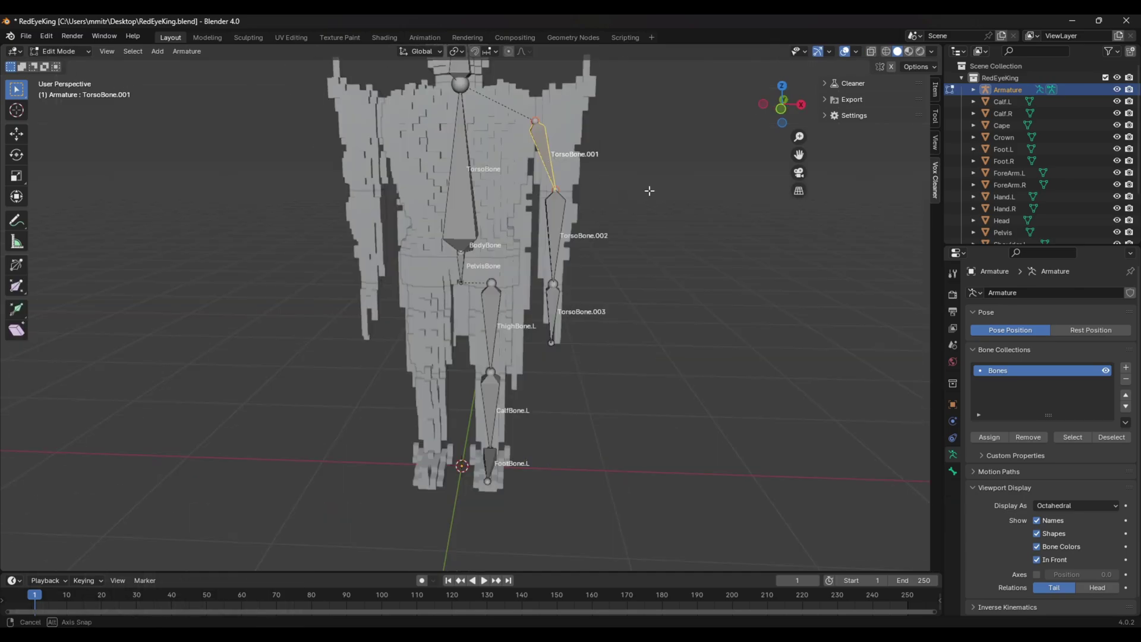
key("F2")
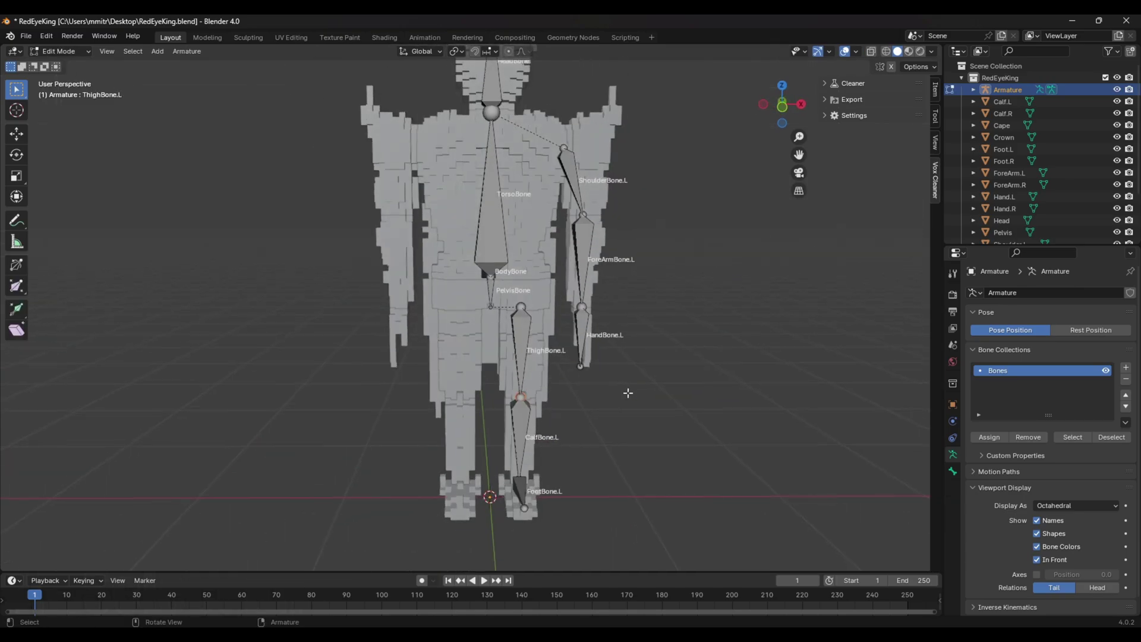
- Extrude a bone forward from the left knee joint in the side view
middle_click_drag(626, 390, 570, 389)
key("KP_3")
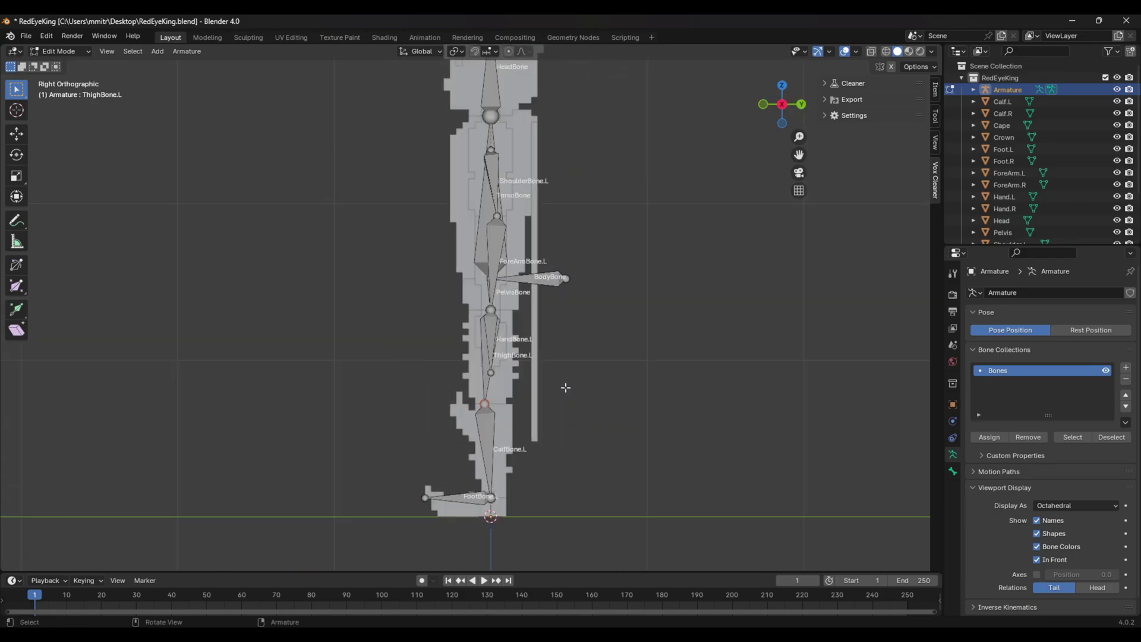
middle_click_drag(521, 424, 506, 395, "shift")
scroll(514, 398, "up", 3)
scroll(516, 387, "down", 1)
key("KP_1")
key("KP_3")
scroll(496, 389, "up", 2)
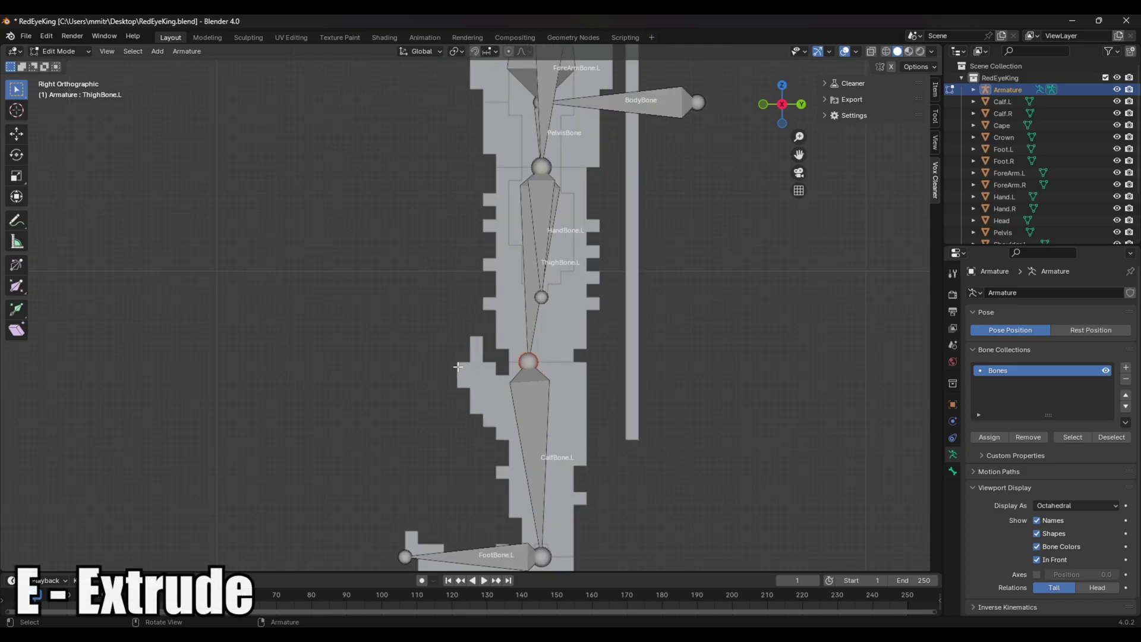
key("e")
left_click(363, 365)
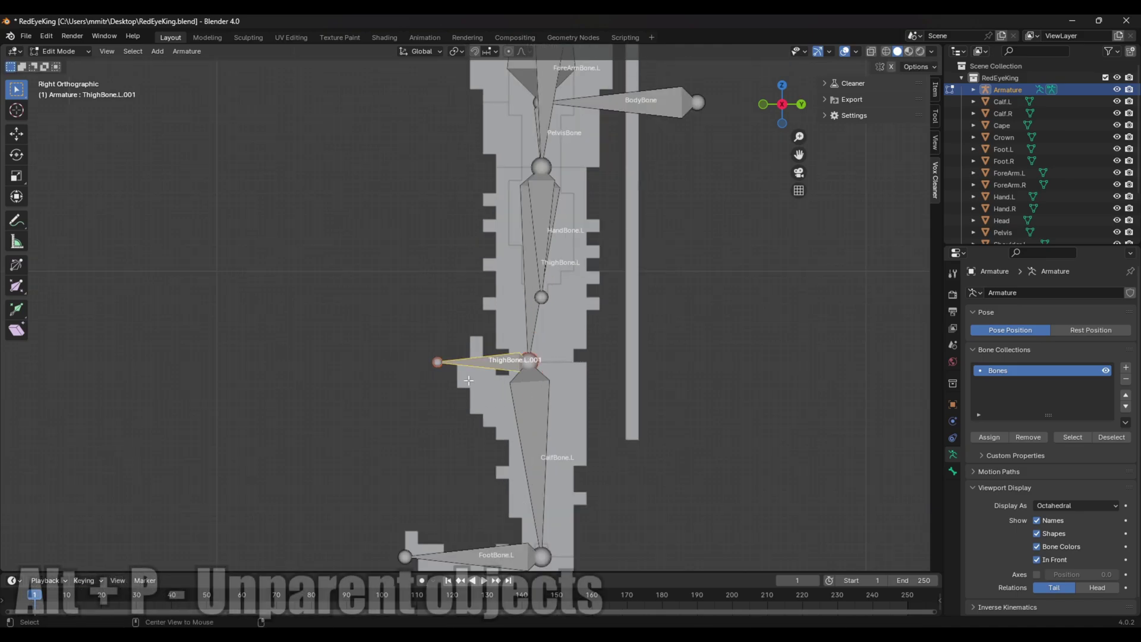
- Unparent the new knee bone, move it well in front of the leg, and rename it KneeBone.L
key("alt+p")
left_click(468, 379)
key("g")
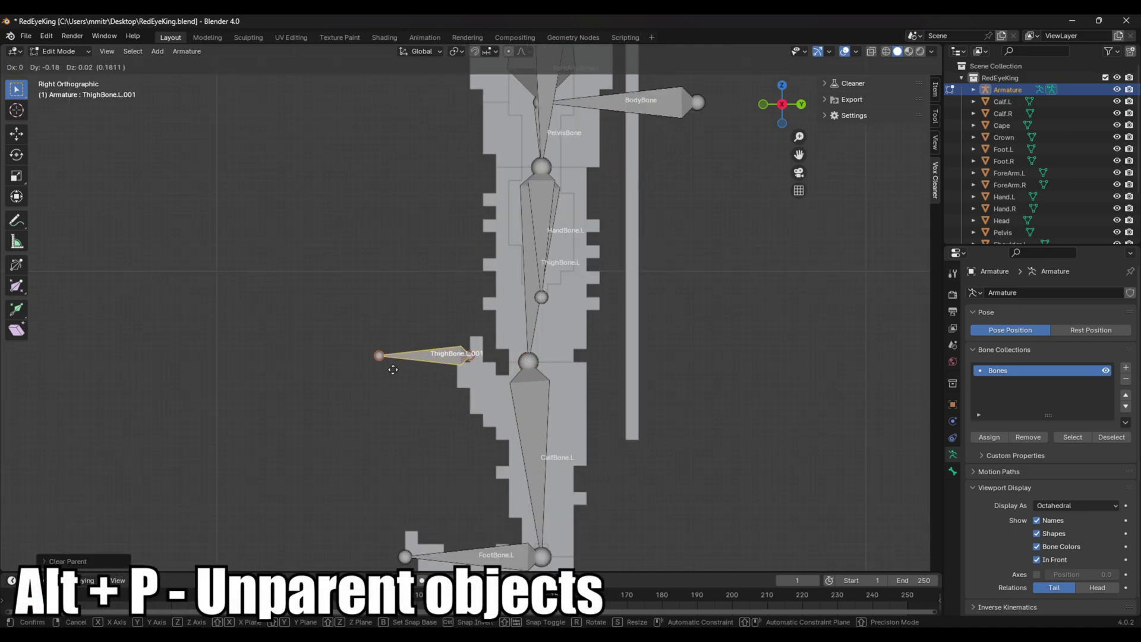
key("F2")
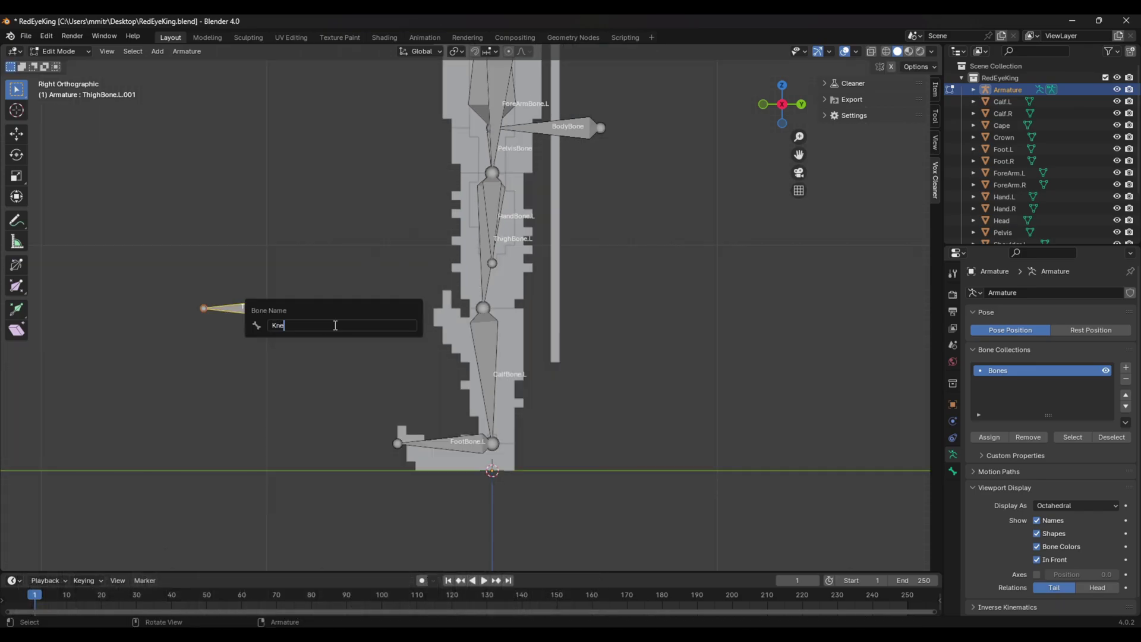
- Extrude a bone backward from the left ankle joint as an unparented bone named HeelBone.L
key("e")
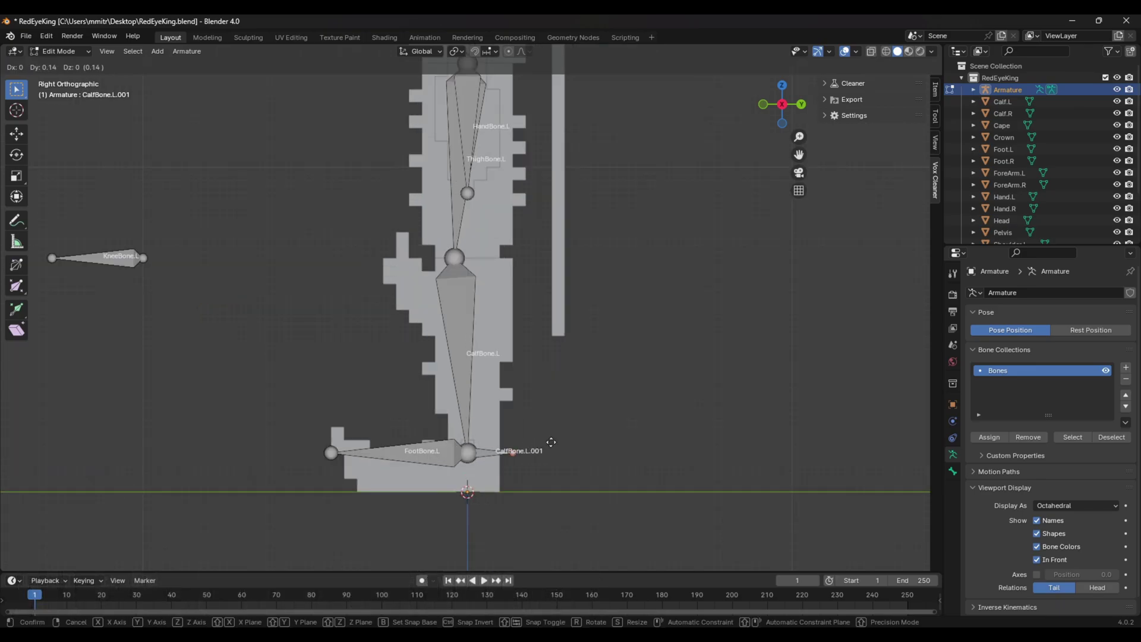
left_click(577, 450)
key("F2")
type("HeelBone.L")
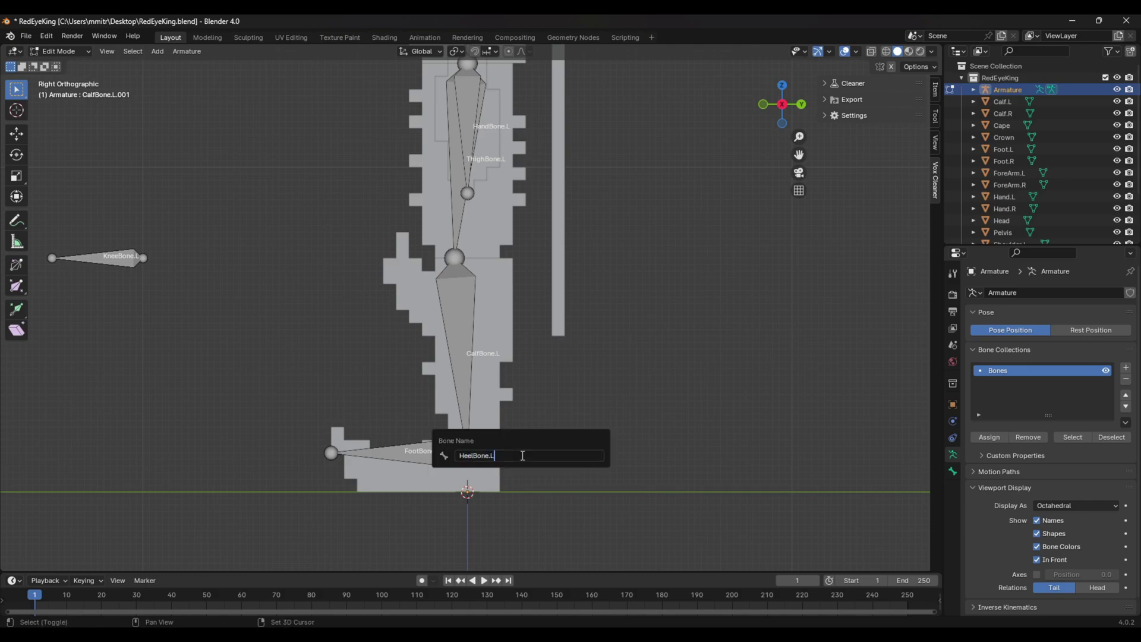
key("Return")
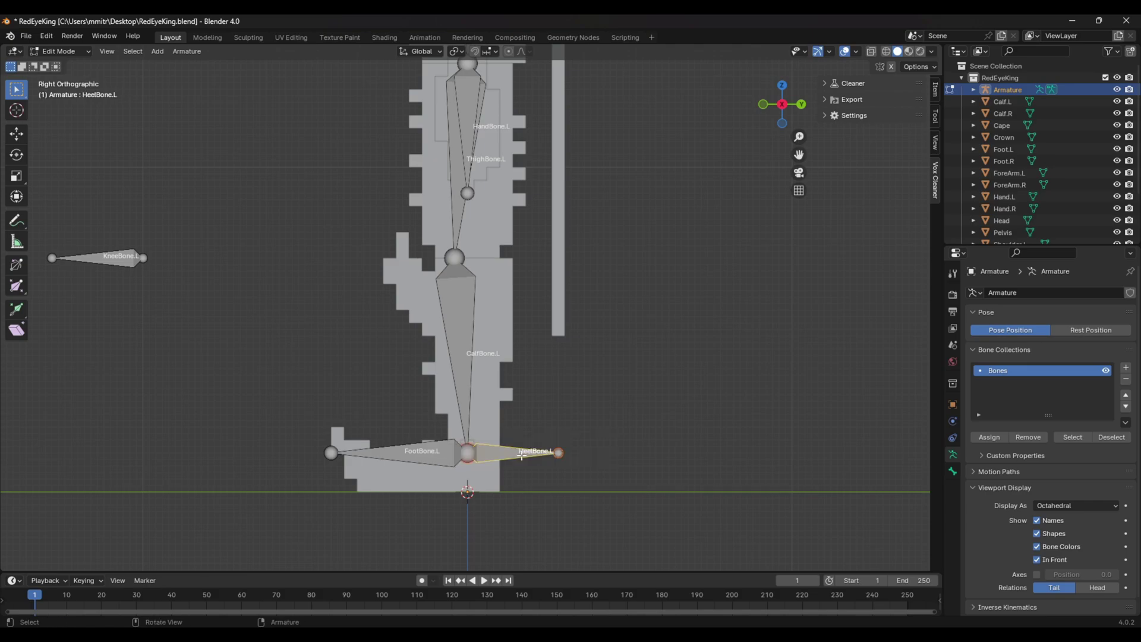
key("alt+p")
left_click(520, 454)
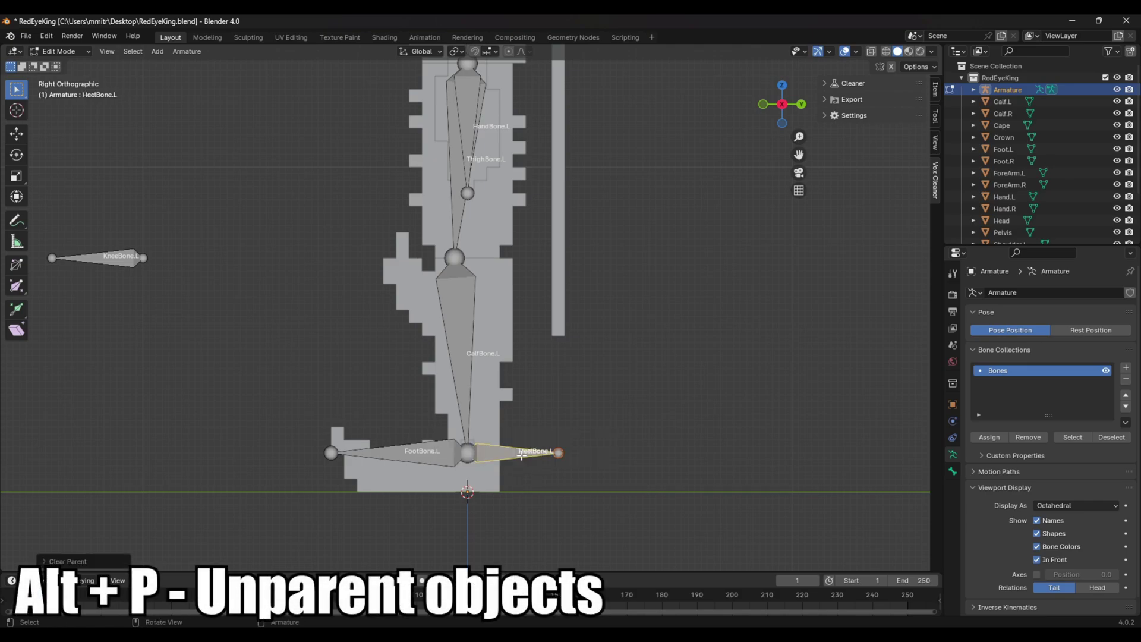
- Extrude a bone straight up along Z from the left wrist joint, inside the forearm
scroll(499, 452, "down", 2)
middle_click_drag(481, 445, 569, 391)
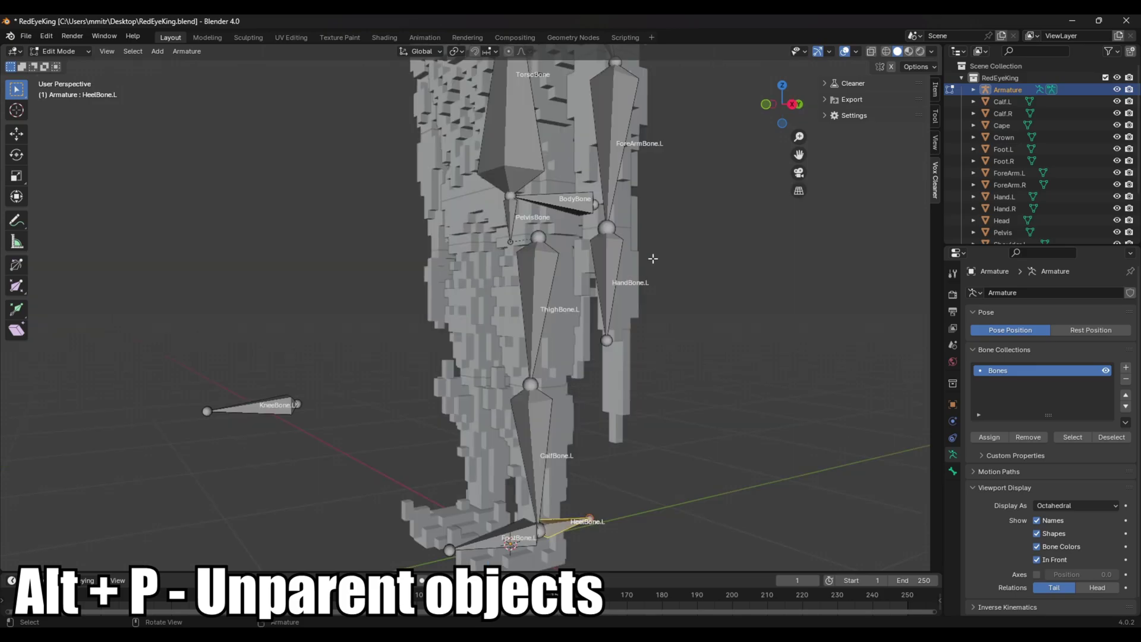
left_click(623, 256)
left_click(606, 230)
key("KP_1")
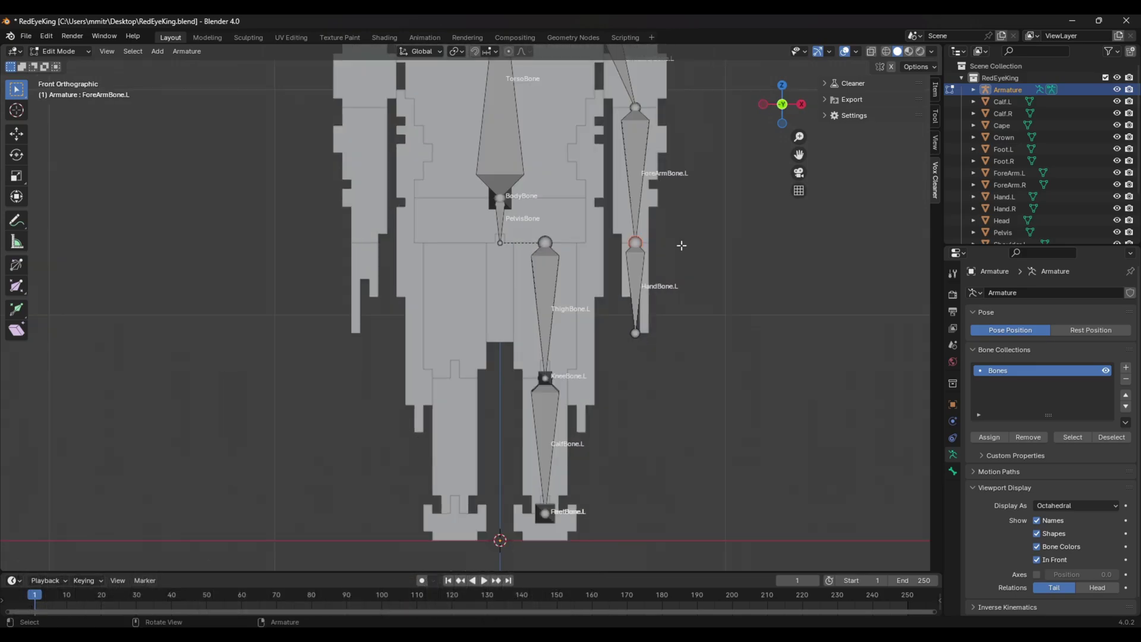
middle_click_drag(667, 249, 568, 348, "shift")
scroll(568, 348, "up", 5)
key("e")
key("z")
left_click(676, 316)
key("KP_3")
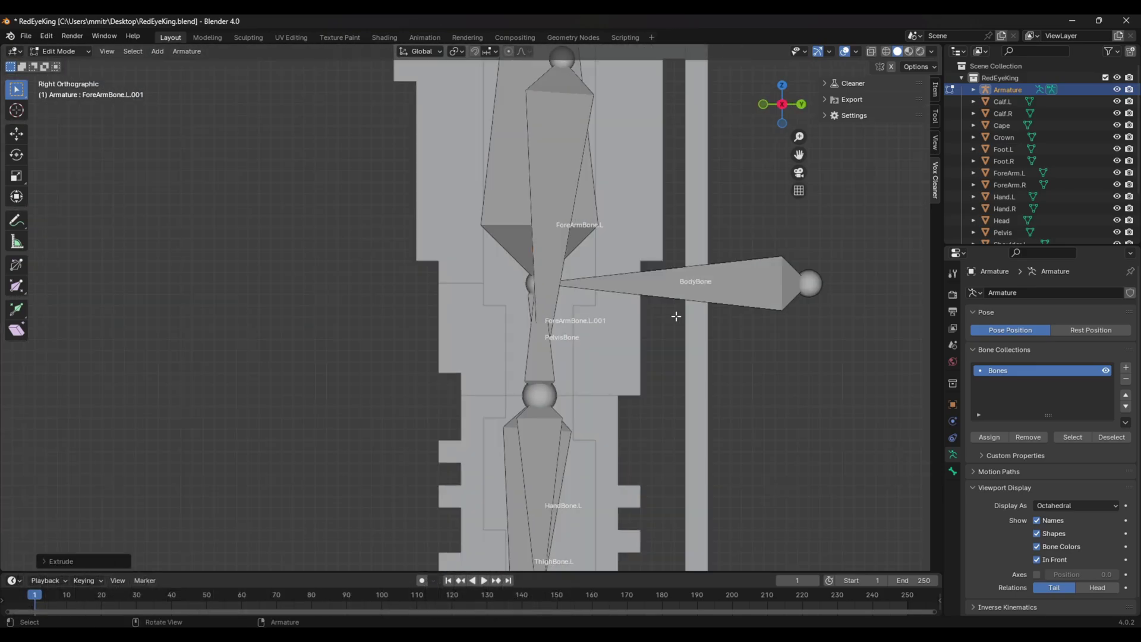
- Rename the new wrist bone WristBone.L and clear its parent
key("KP_1")
key("F2")
type("WristBone.L")
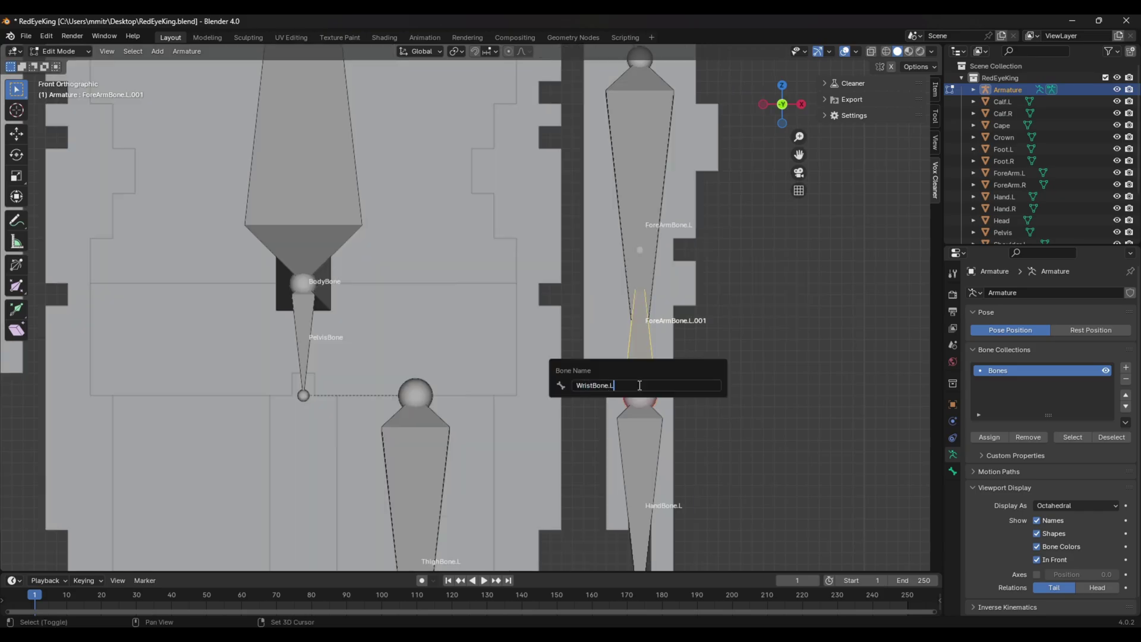
key("Return")
key("alt+p")
left_click(639, 379)
- Extrude a bone backward from the left elbow joint in the side view
scroll(765, 360, "down", 3)
left_click(612, 170)
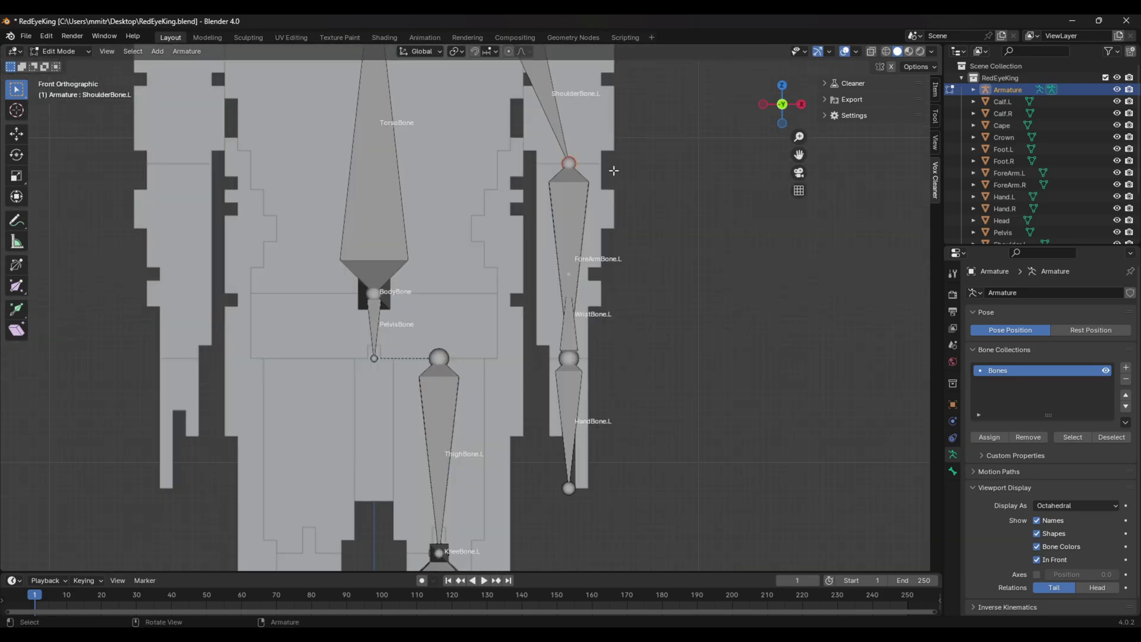
key("KP_3")
key("e")
left_click(713, 169)
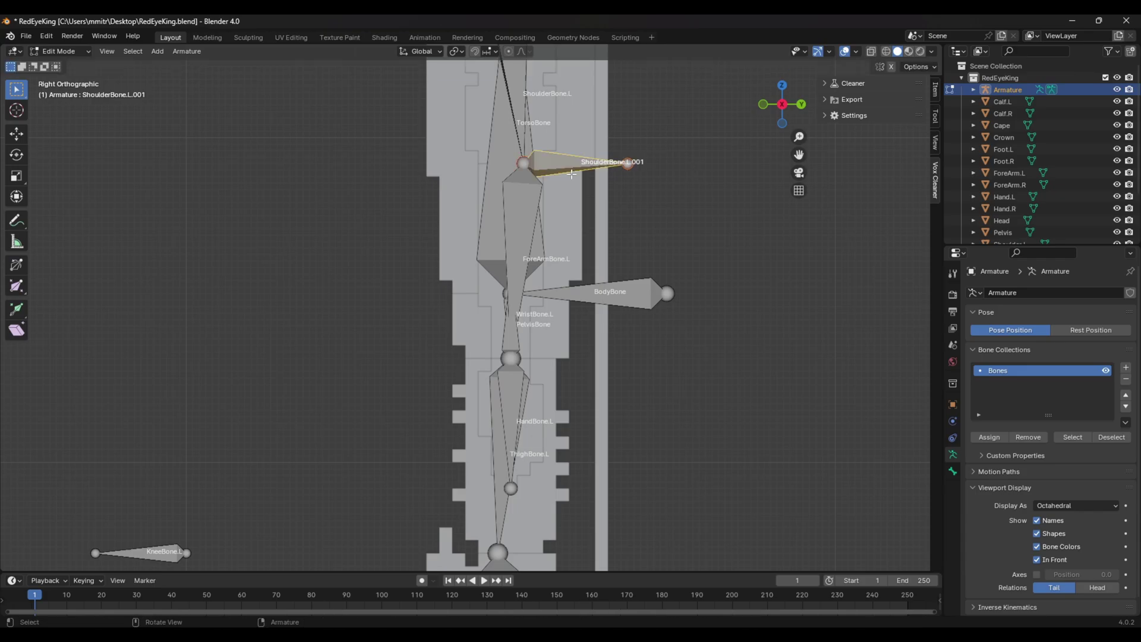
- Unparent the new elbow bone, move it along Y to behind the cape, and rename it ElbowBone.L
key("alt+p")
left_click(572, 174)
key("g")
key("y")
left_click(727, 168)
scroll(729, 165, "down", 2)
middle_click_drag(729, 166, 630, 231, "shift")
key("F2")
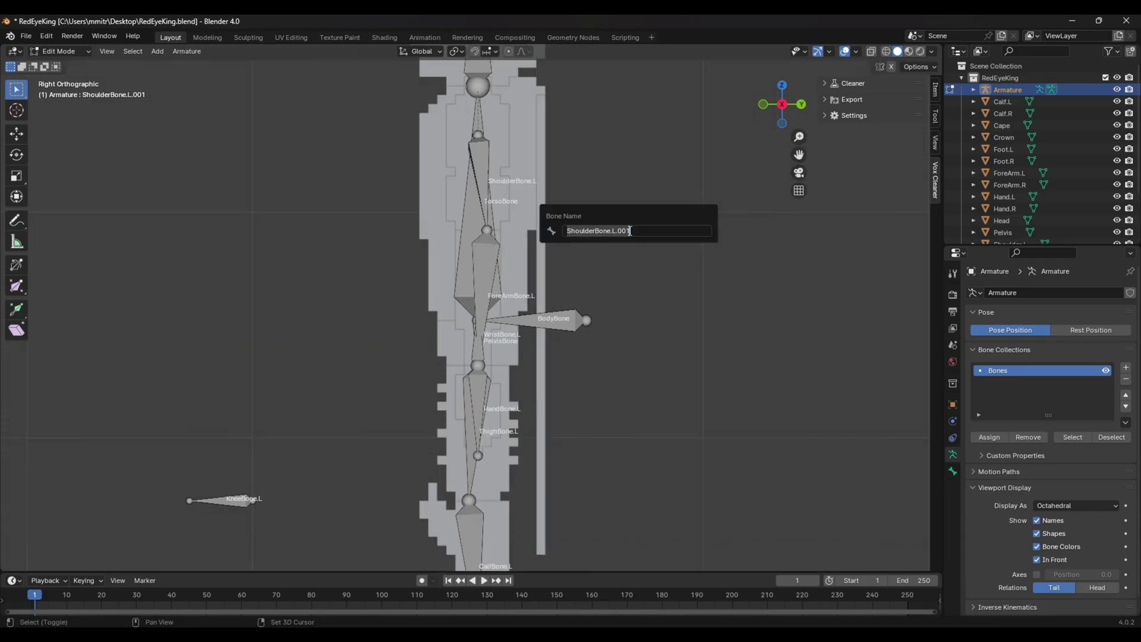
type("ElbowBone.L")
key("Return")
- Select all bones in the front view and recalculate their roll
key("KP_1")
key("a")
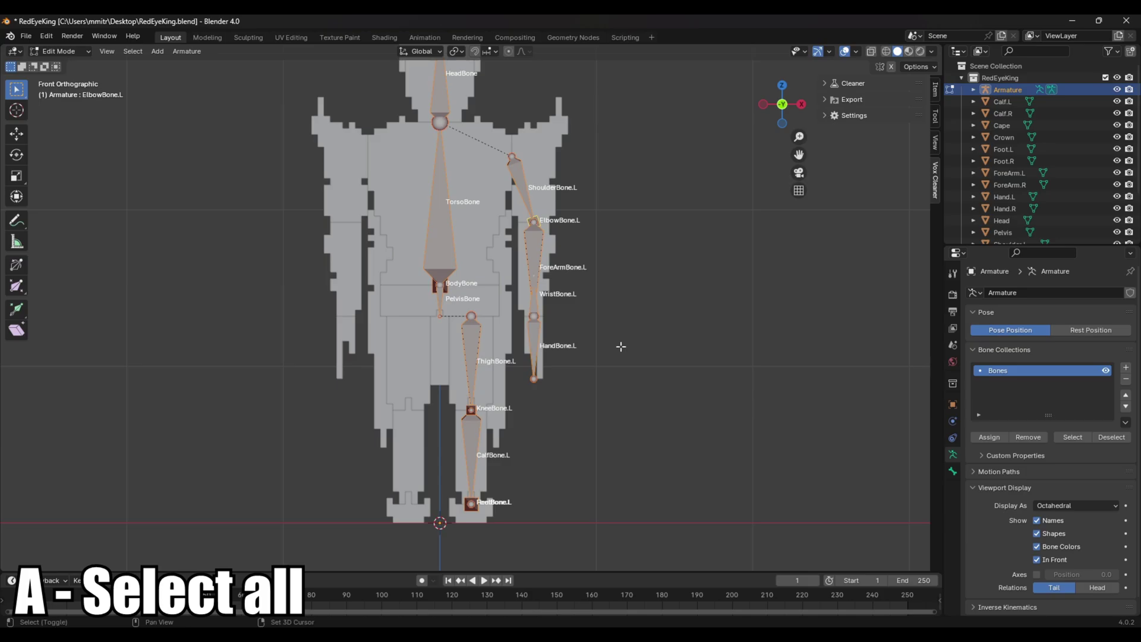
key("shift+n")
left_click(621, 350)
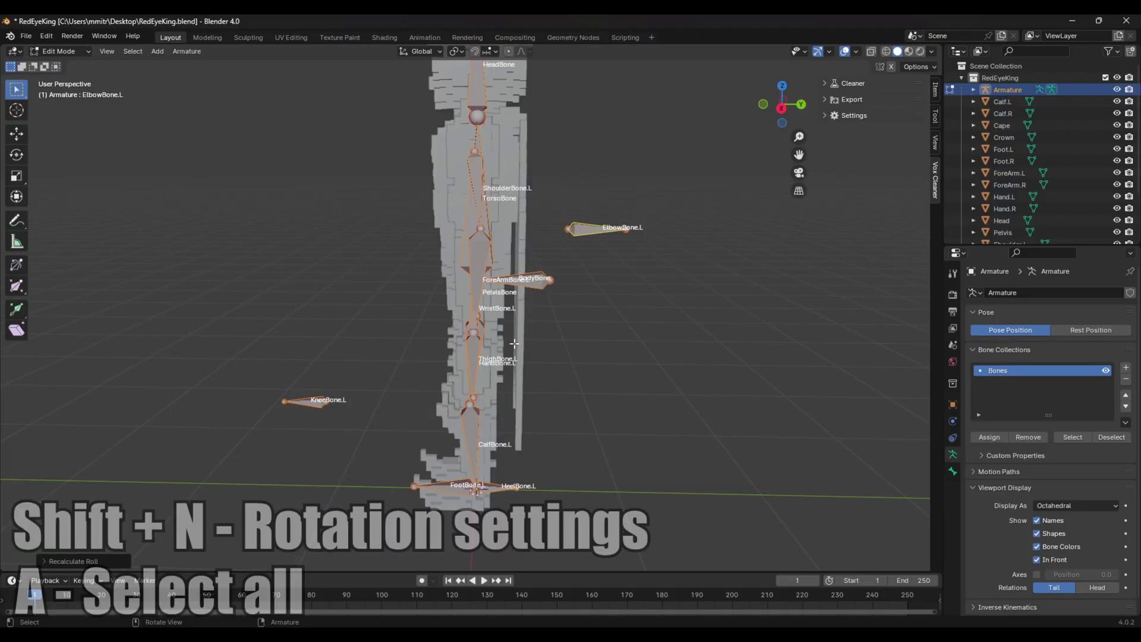
- Deselect the bones and switch the armature to Pose Mode
key("KP_3")
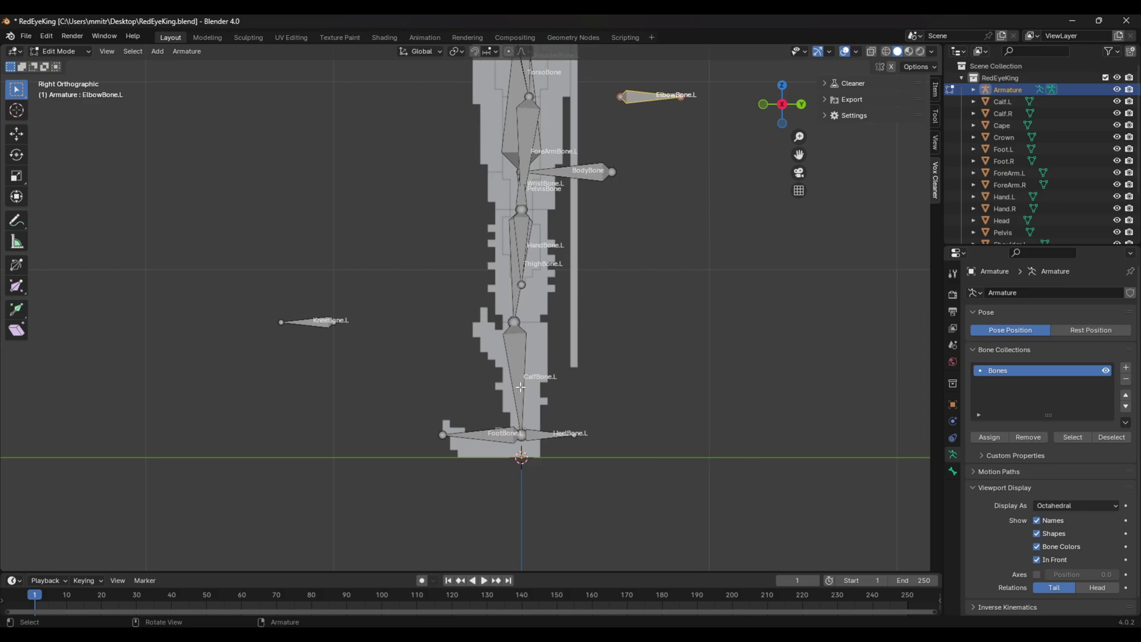
left_click(521, 387)
scroll(520, 386, "up", 2)
left_click(59, 51)
left_click(66, 94)
- Turn off Deform for the control bones KneeBone.L, HeelBone.L, WristBone.L and ElbowBone.L
left_click(246, 266)
left_click(588, 435, "shift")
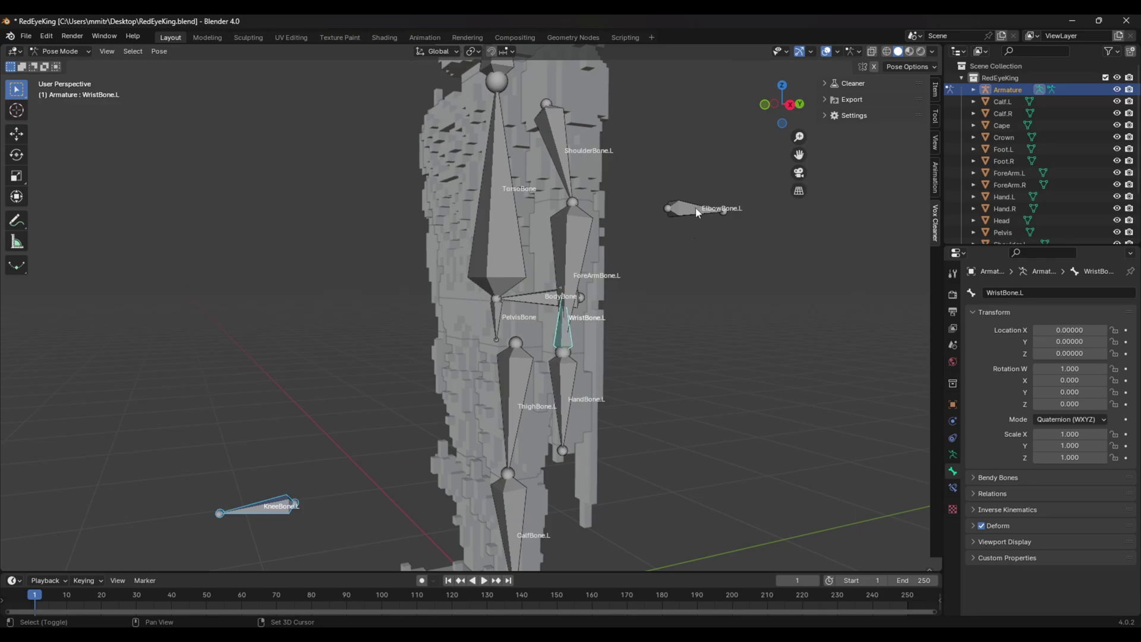
left_click(697, 212, "shift")
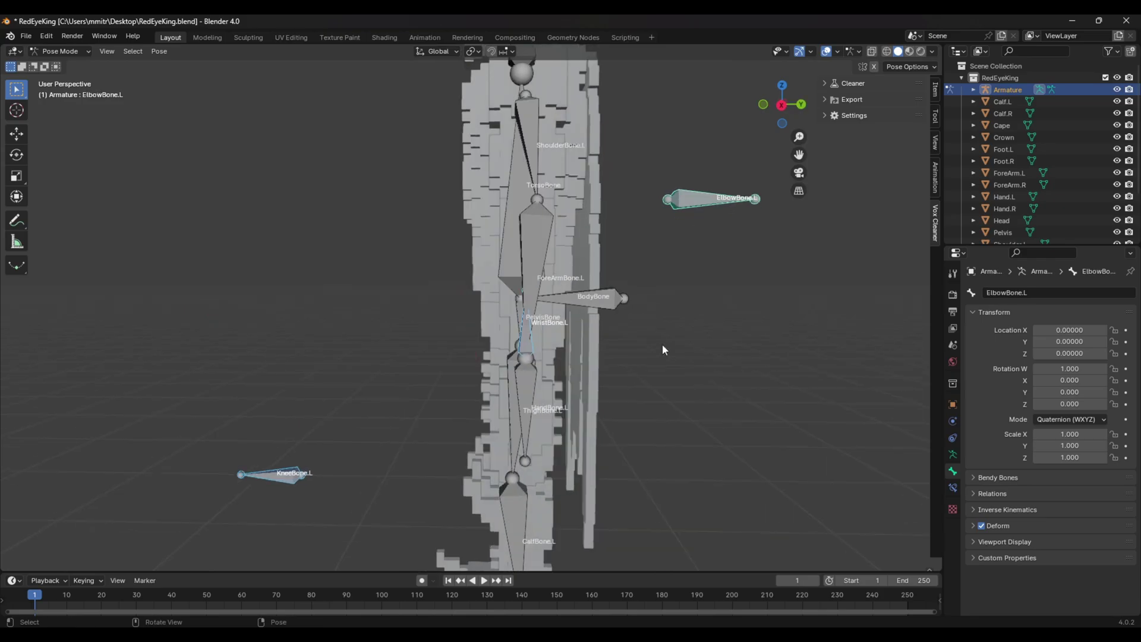
key("KP_3")
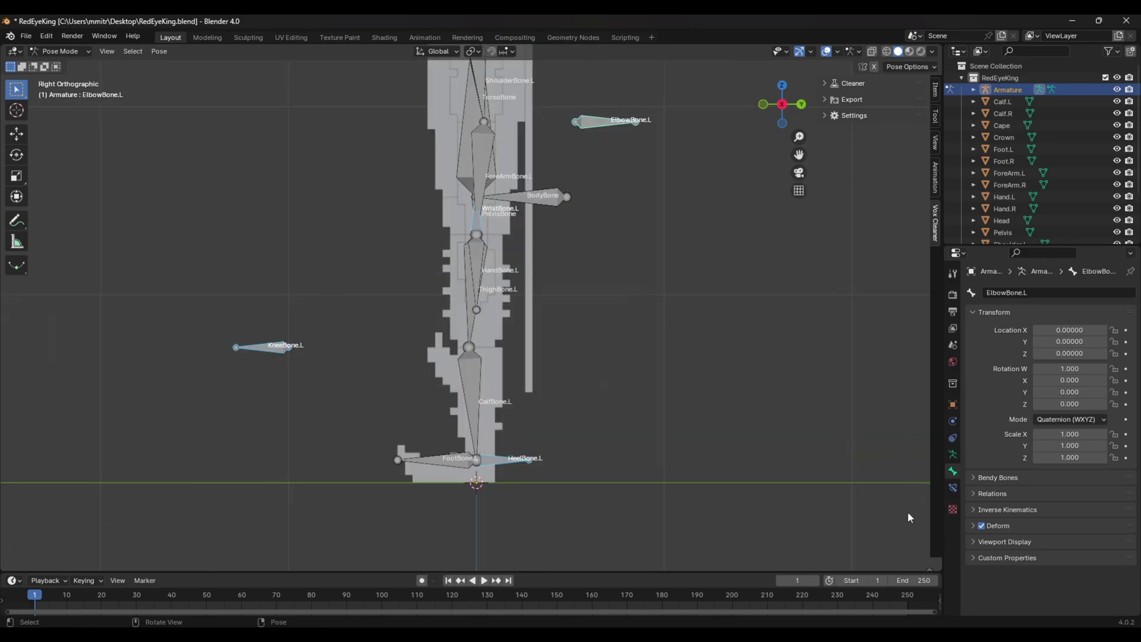
left_click(982, 525)
left_click(972, 526)
left_click(972, 526)
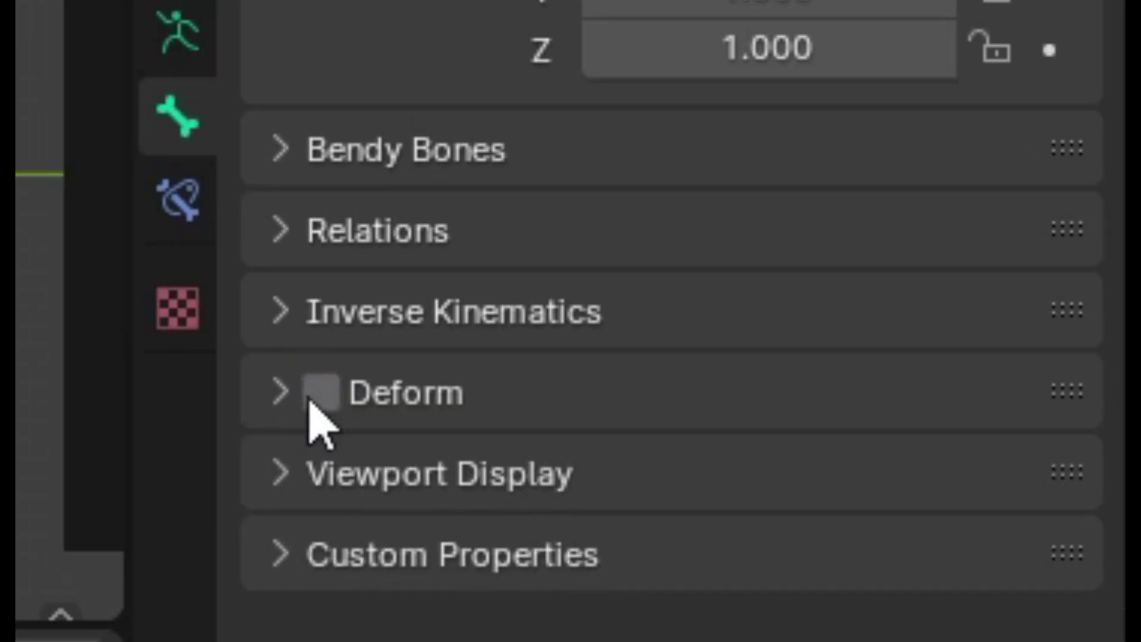
left_click(321, 392)
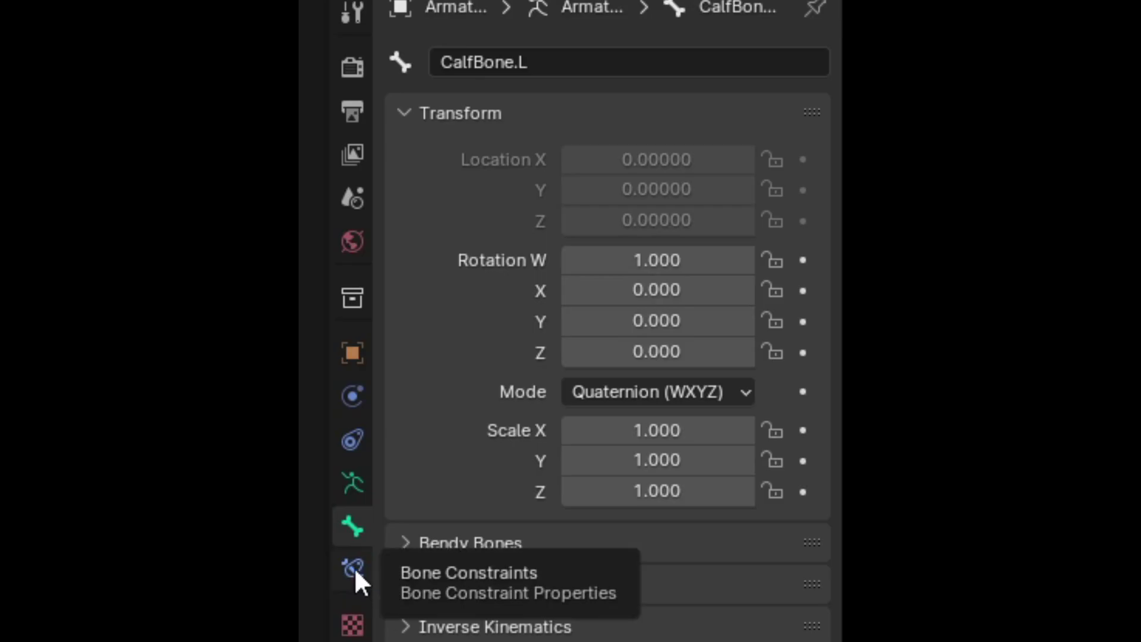
- Add an Inverse Kinematics constraint to CalfBone.L with Armature as target and HeelBone.L as target bone
left_click(354, 567)
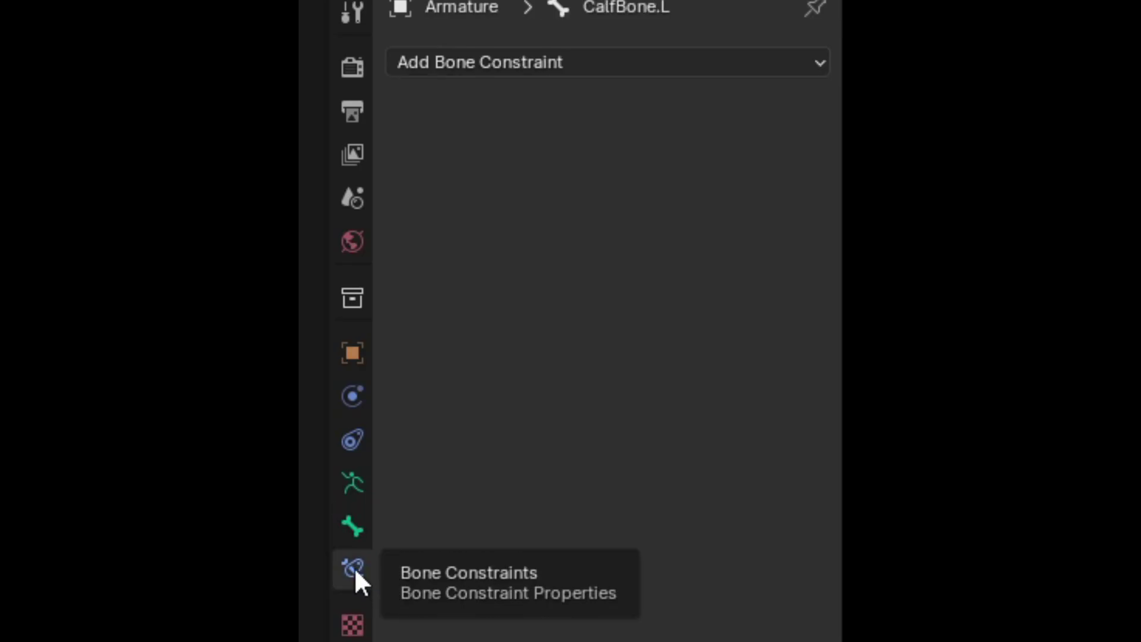
left_click(530, 70)
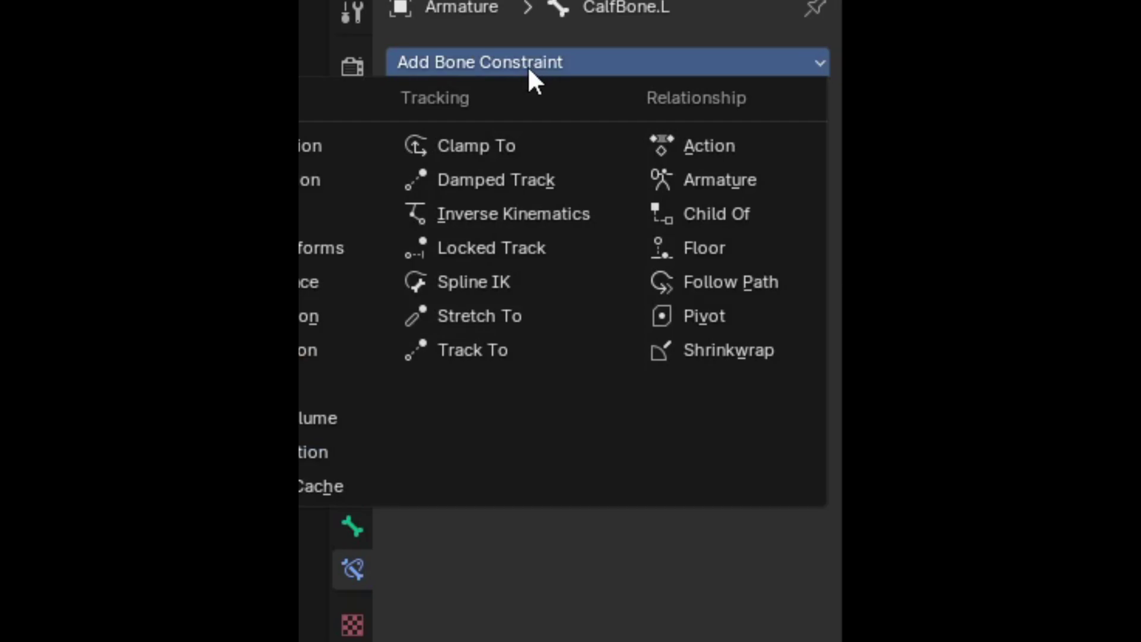
left_click(482, 216)
left_click(600, 159)
left_click(559, 208)
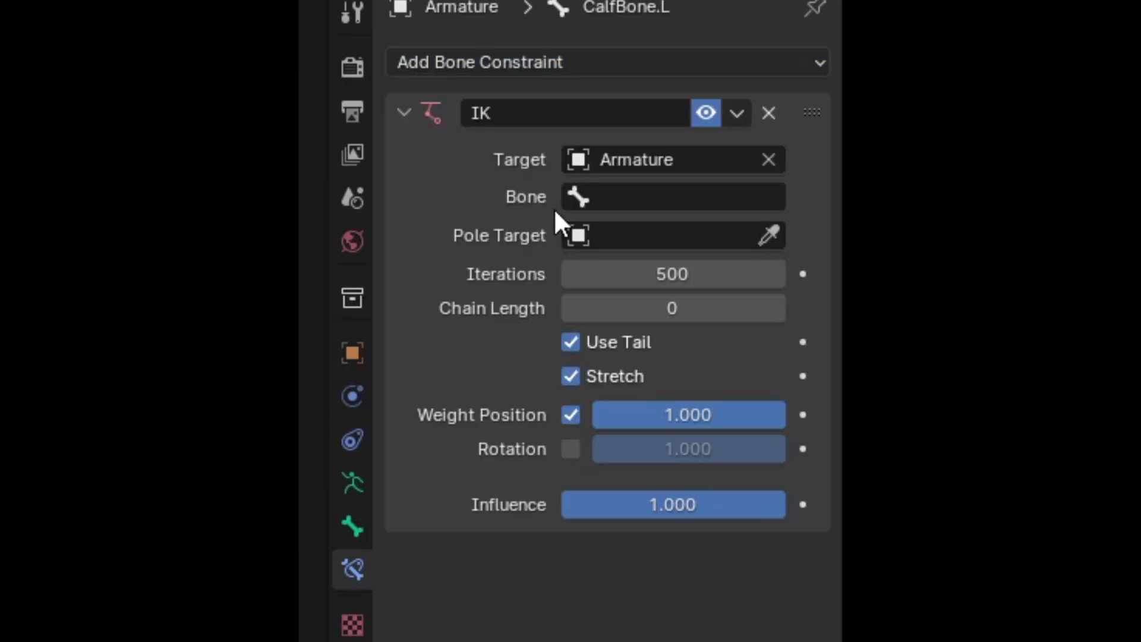
left_click(601, 199)
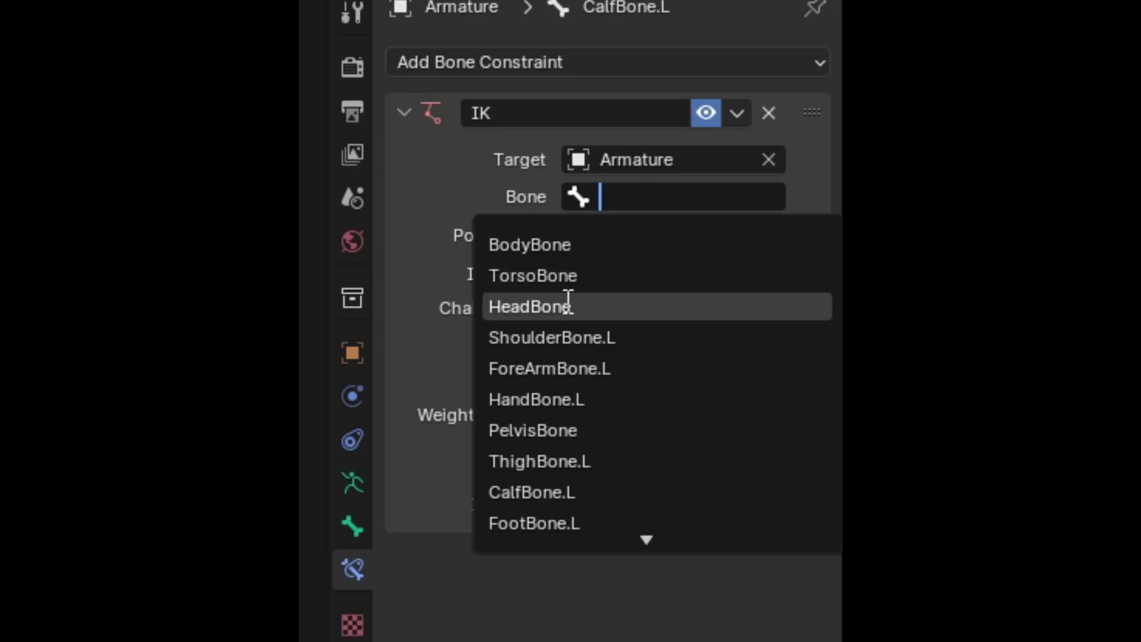
left_click(550, 467)
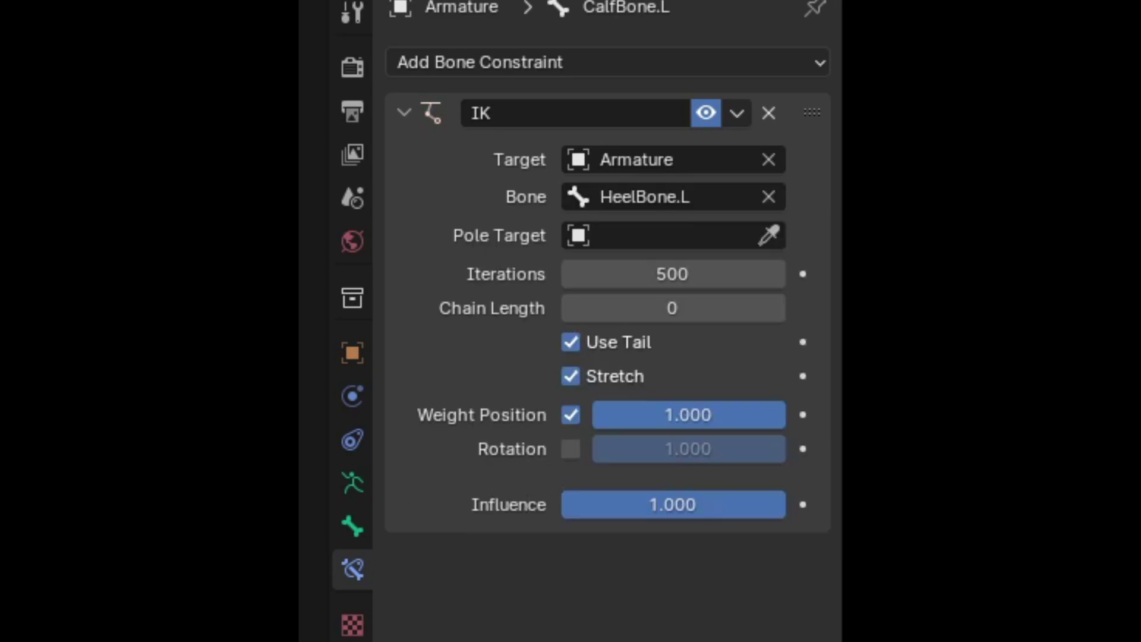
- Set the IK constraint's pole target to Armature with KneeBone.L as the pole bone
left_click(660, 244)
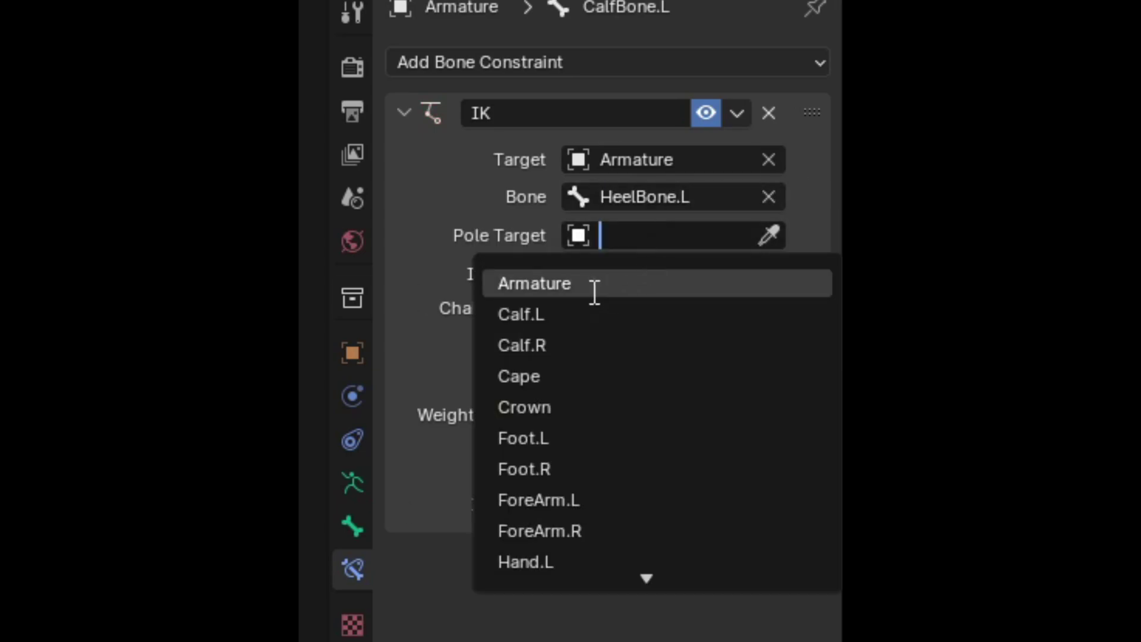
left_click(593, 284)
left_click(615, 274)
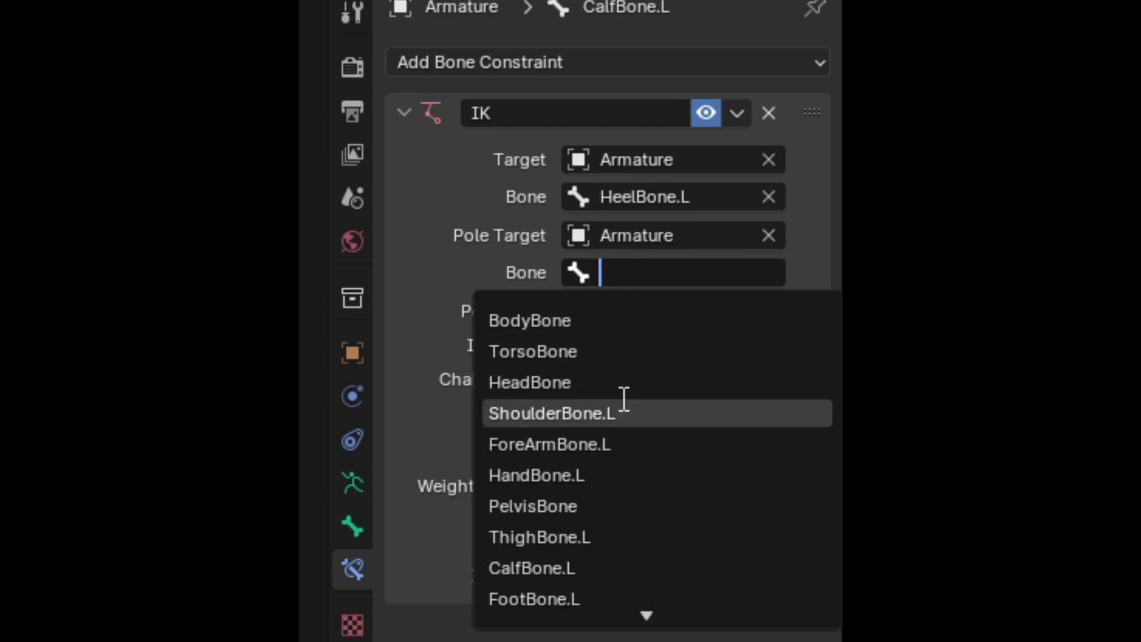
scroll(596, 541, "down", 1)
left_click(594, 568)
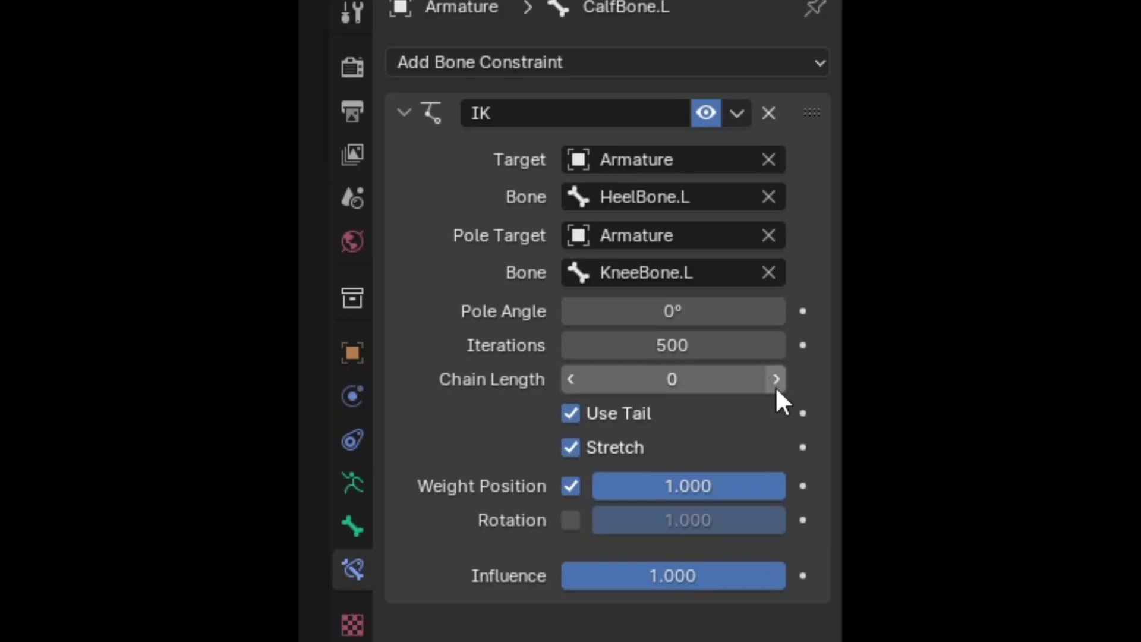
- Set the calf IK constraint's chain length to 2 and its pole angle to 90°
left_click(775, 379)
left_click(774, 380)
left_click(730, 319)
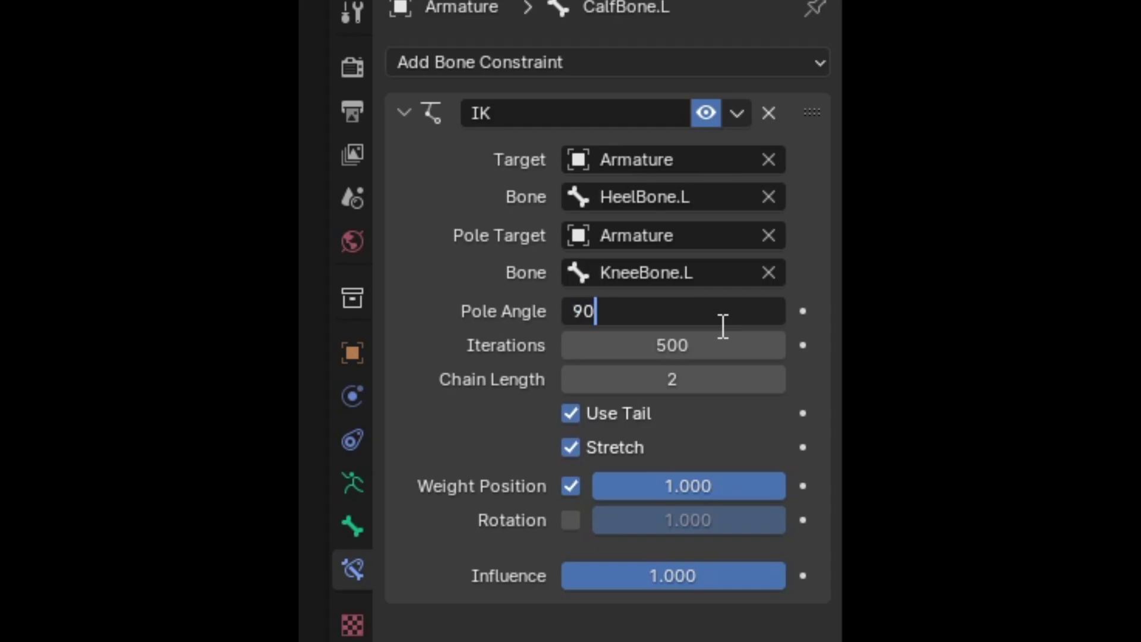
key("Return")
- Try other pole angles on CalfBone.L's IK constraint and set the angle back to 90°
middle_click_drag(921, 421, 467, 474)
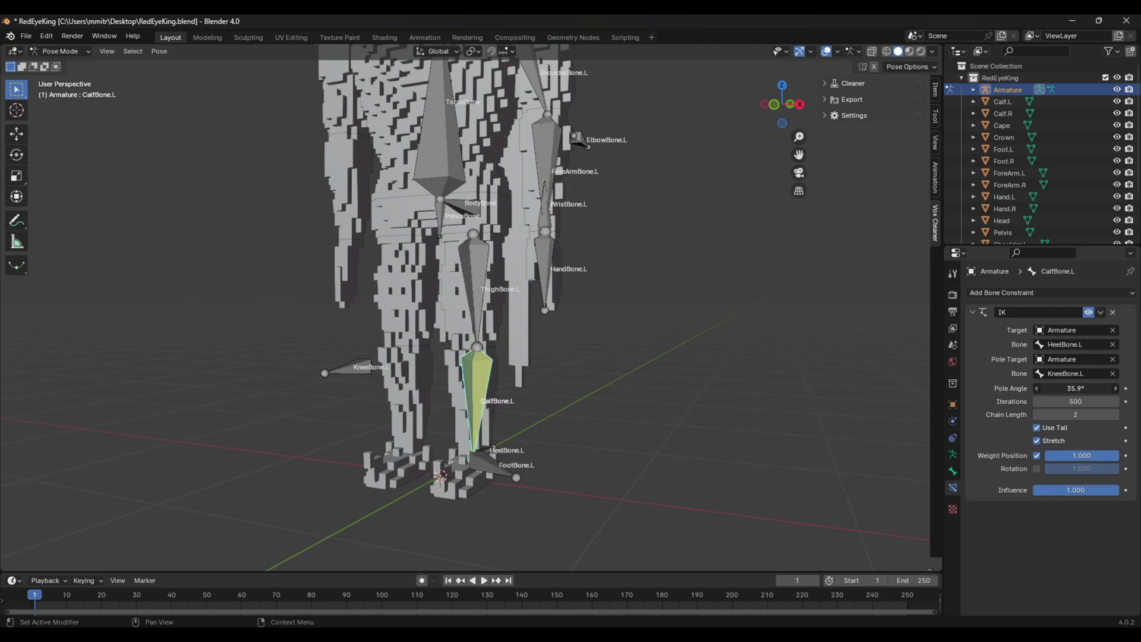
mouse_move(1075, 388)
left_mouse_down()
mouse_move(1062, 389)
mouse_move(1105, 389)
mouse_move(1058, 388)
mouse_move(1085, 389)
left_mouse_up()
left_click(1078, 389)
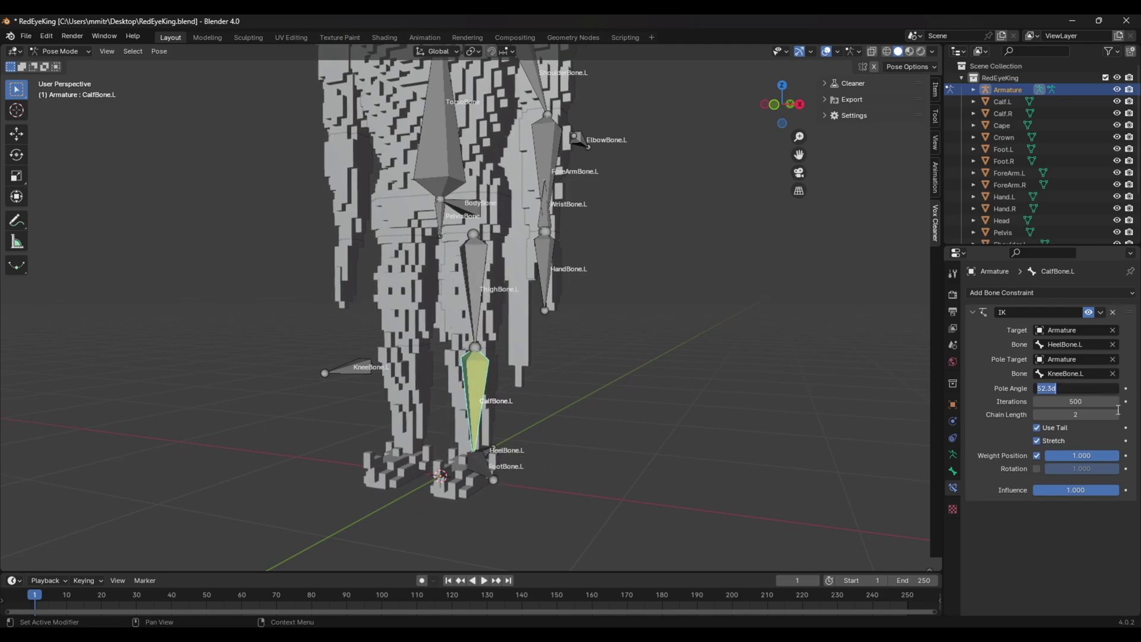
type("90")
key("Return")
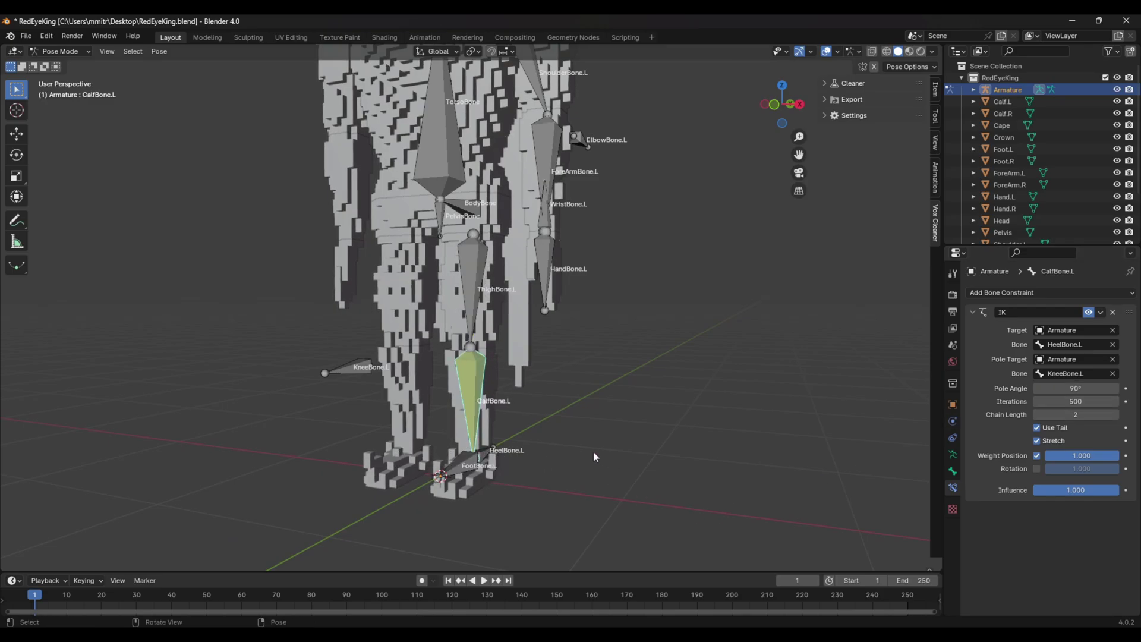
- Add an Inverse Kinematics constraint to ForeArmBone.L with Armature as target and WristBone.L as target bone
middle_click_drag(511, 442, 410, 447)
left_click(508, 137)
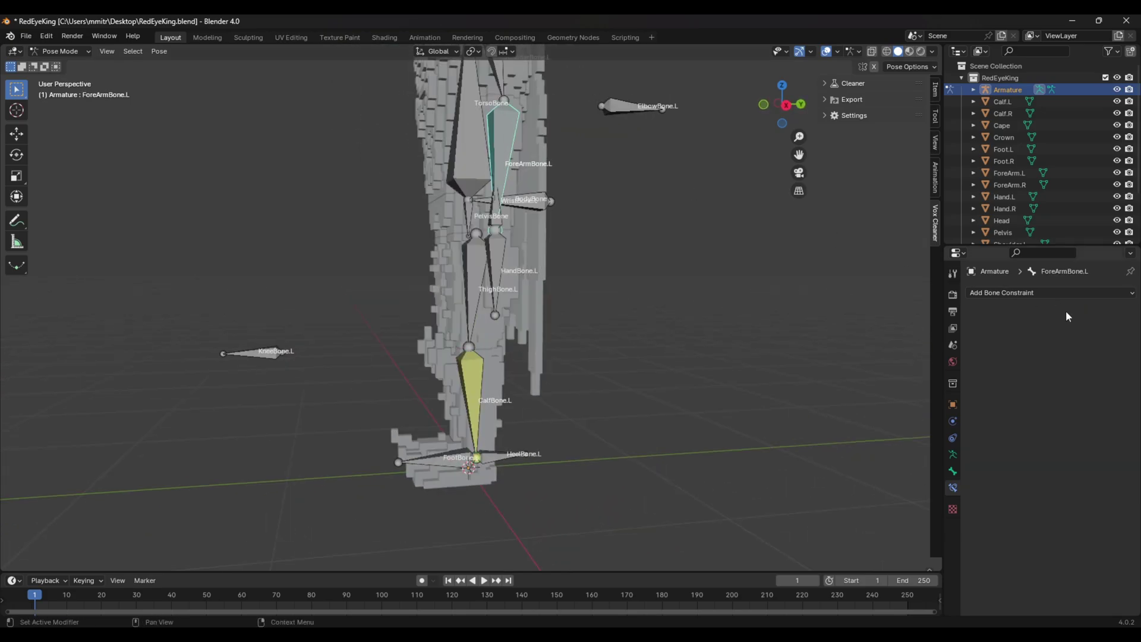
left_click(1048, 292)
left_click(1021, 351)
left_click(1048, 330)
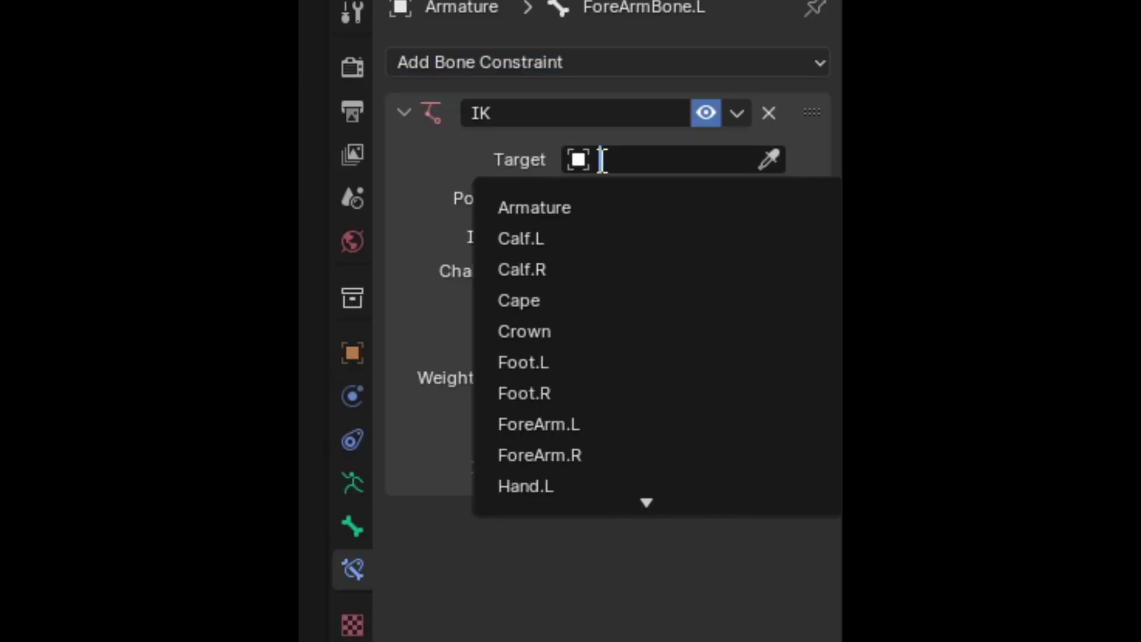
left_click(590, 207)
left_click(603, 199)
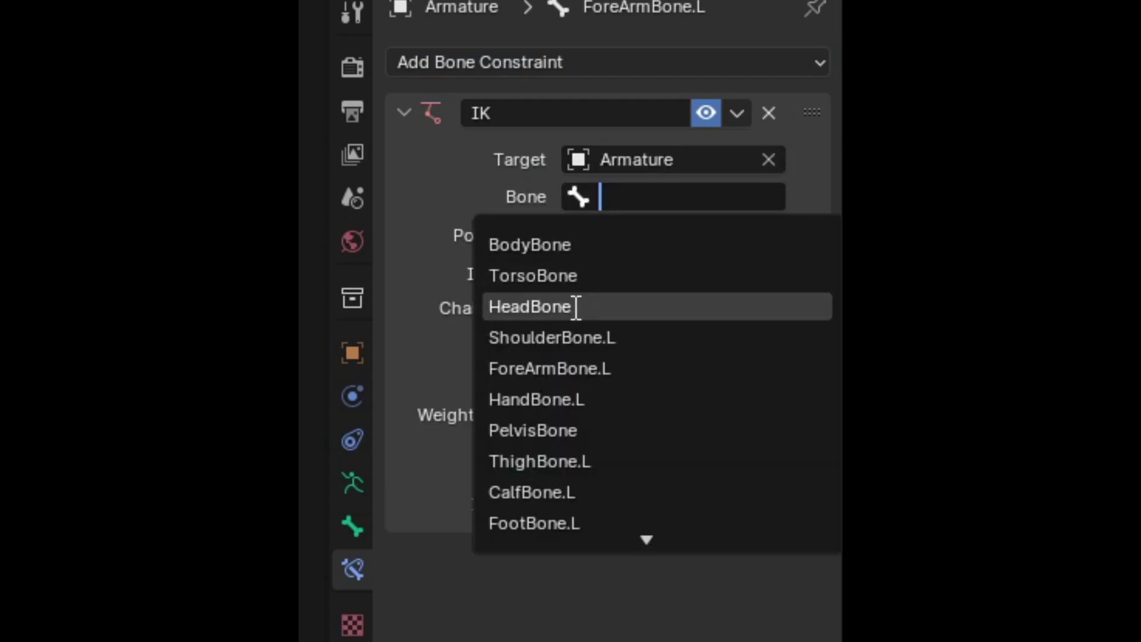
scroll(571, 461, "down", 6)
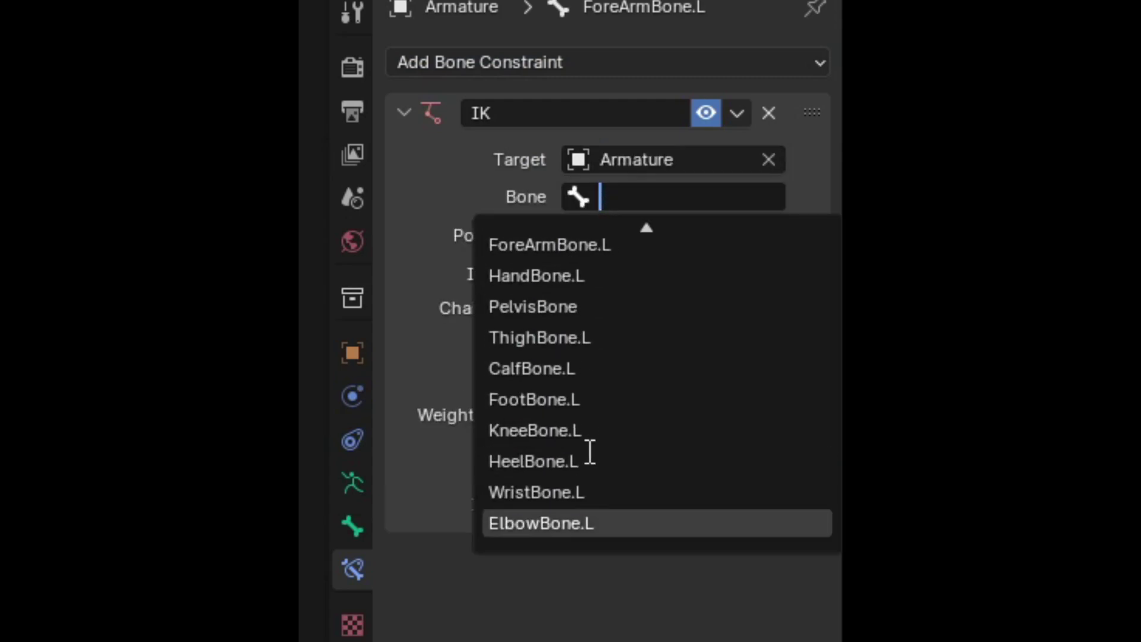
left_click(570, 488)
- Set the forearm IK constraint's pole target to Armature with ElbowBone.L as the pole bone
left_click(624, 232)
left_click(565, 287)
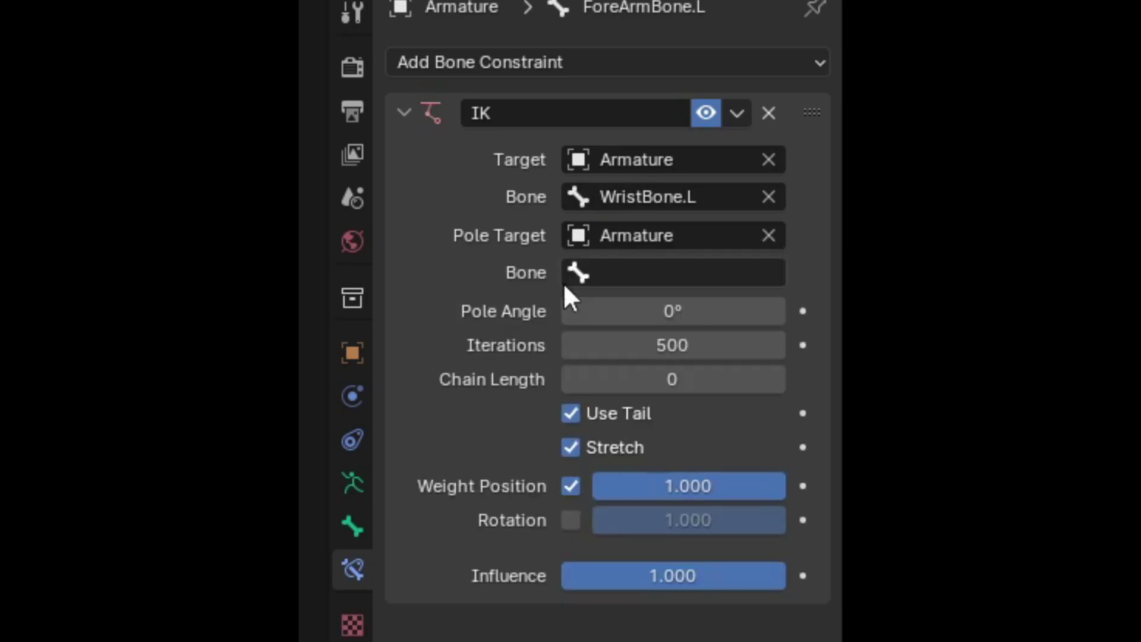
left_click(603, 273)
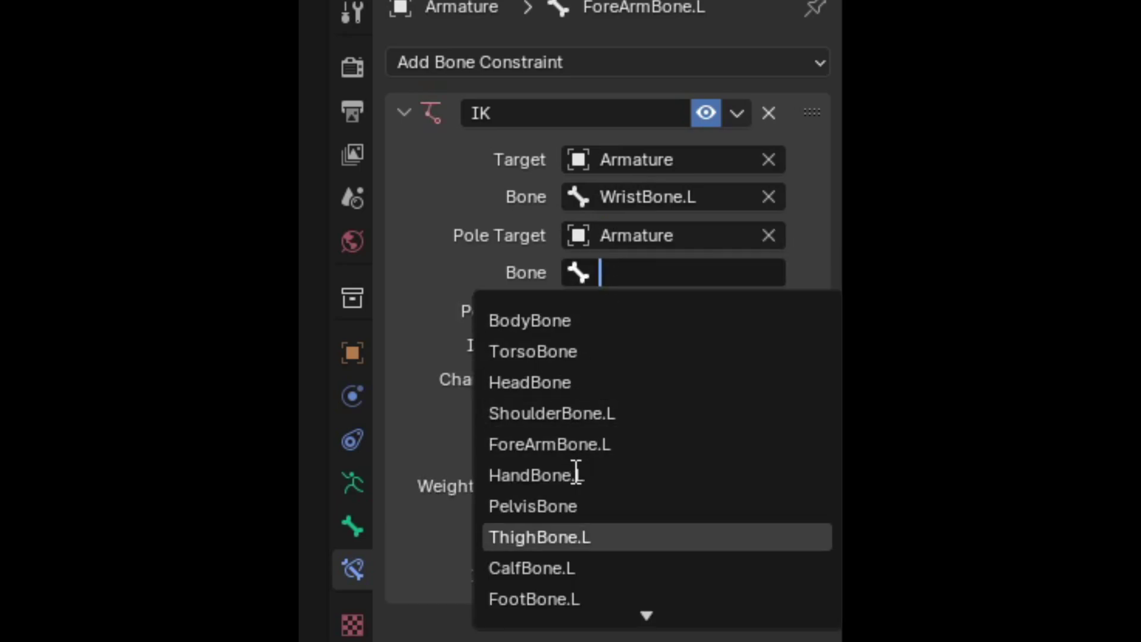
scroll(574, 473, "down", 4)
left_click(572, 512)
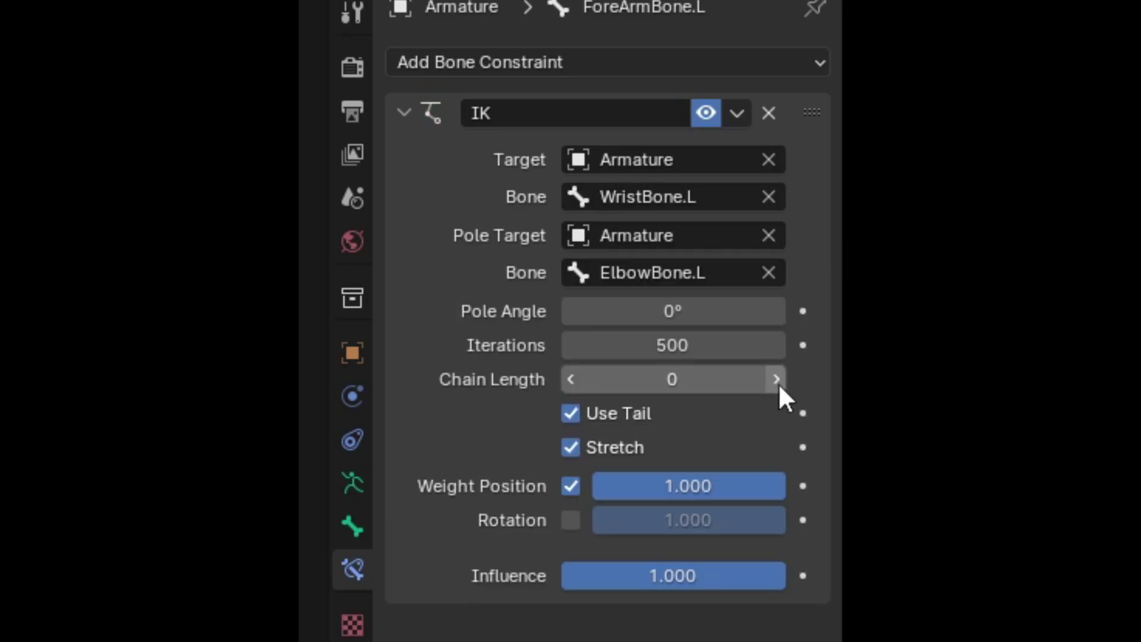
- Set the forearm IK constraint's chain length to 2 and its pole angle to -90°
left_click(777, 381)
left_click(777, 380)
left_click(692, 313)
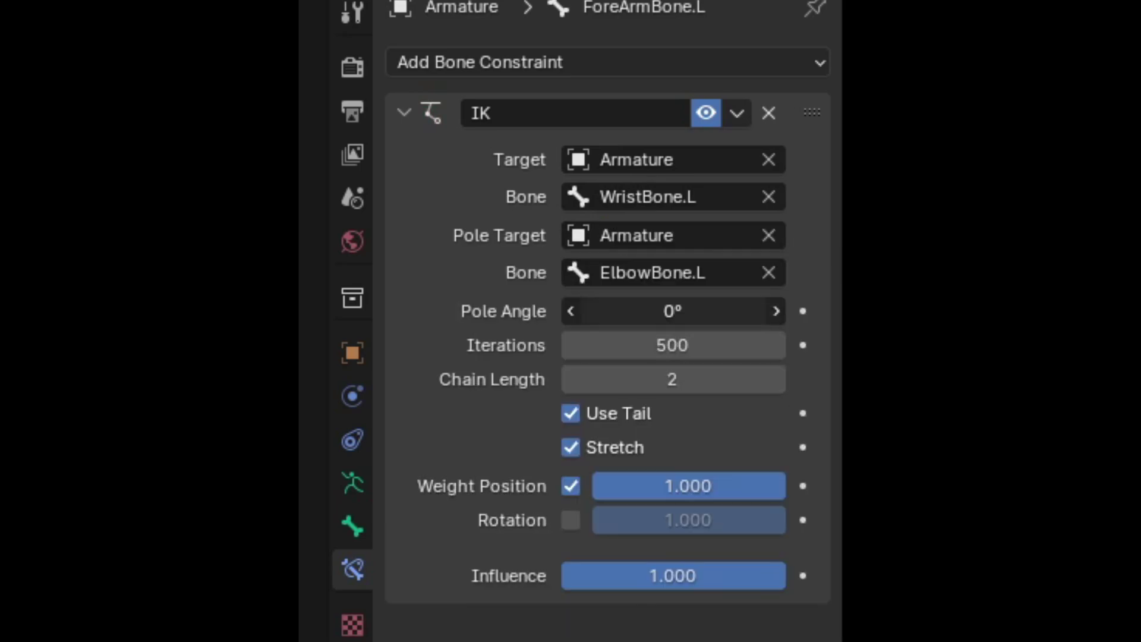
left_click(690, 319)
type("-90")
key("Return")
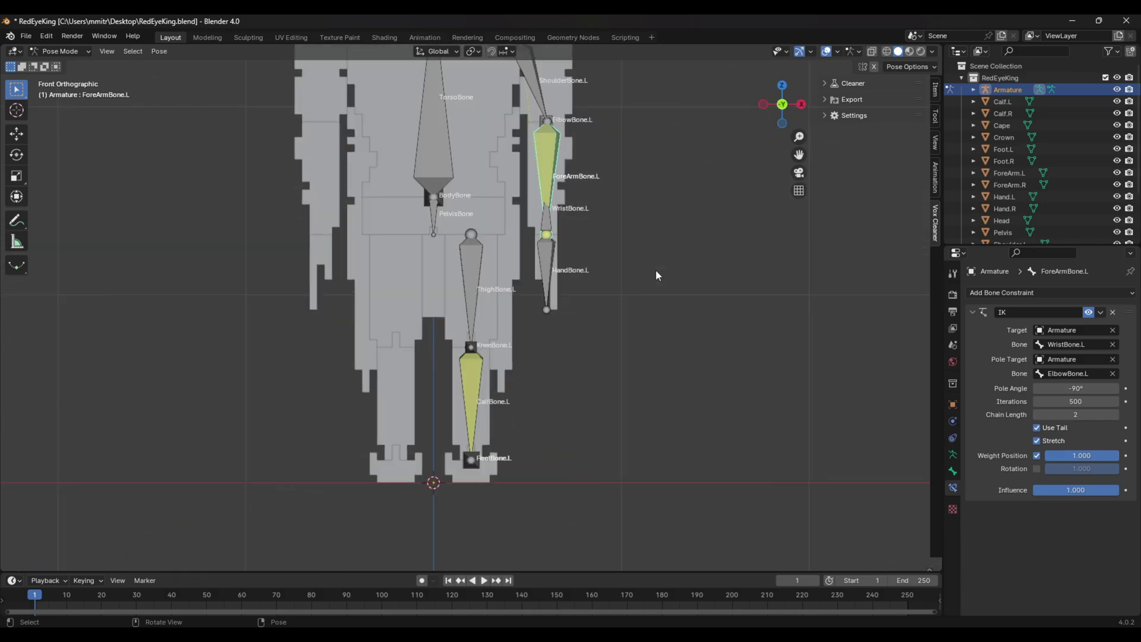
- Add a Copy Rotation constraint to FootBone.L with Armature as target and HeelBone.L as target bone
middle_click_drag(604, 279, 462, 408)
left_click(430, 459)
key("KP_3")
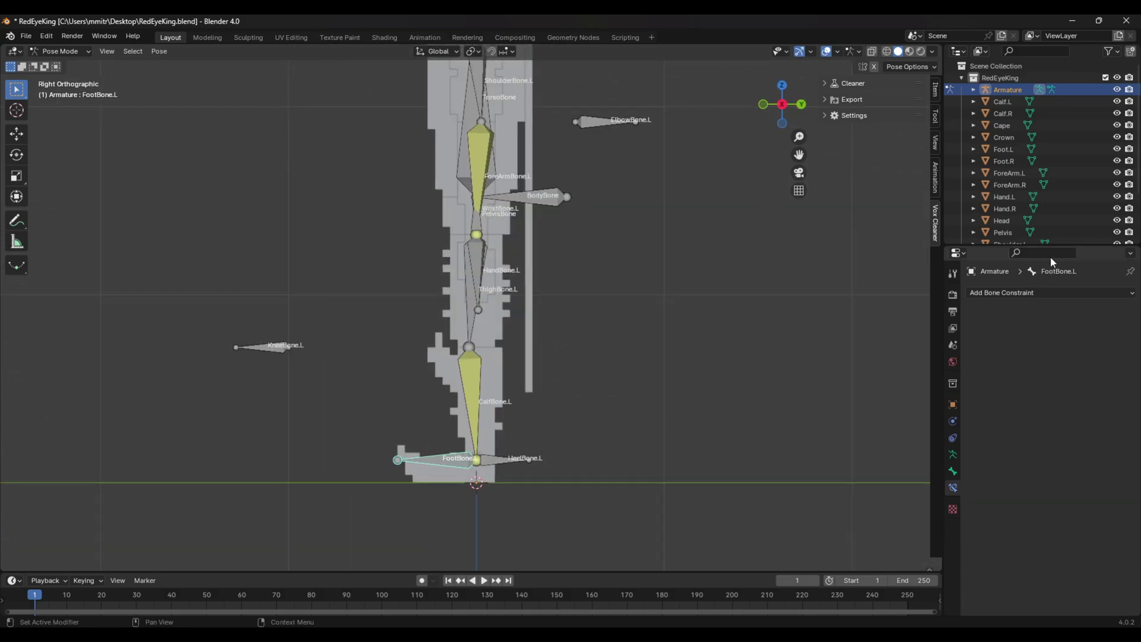
left_click(1034, 292)
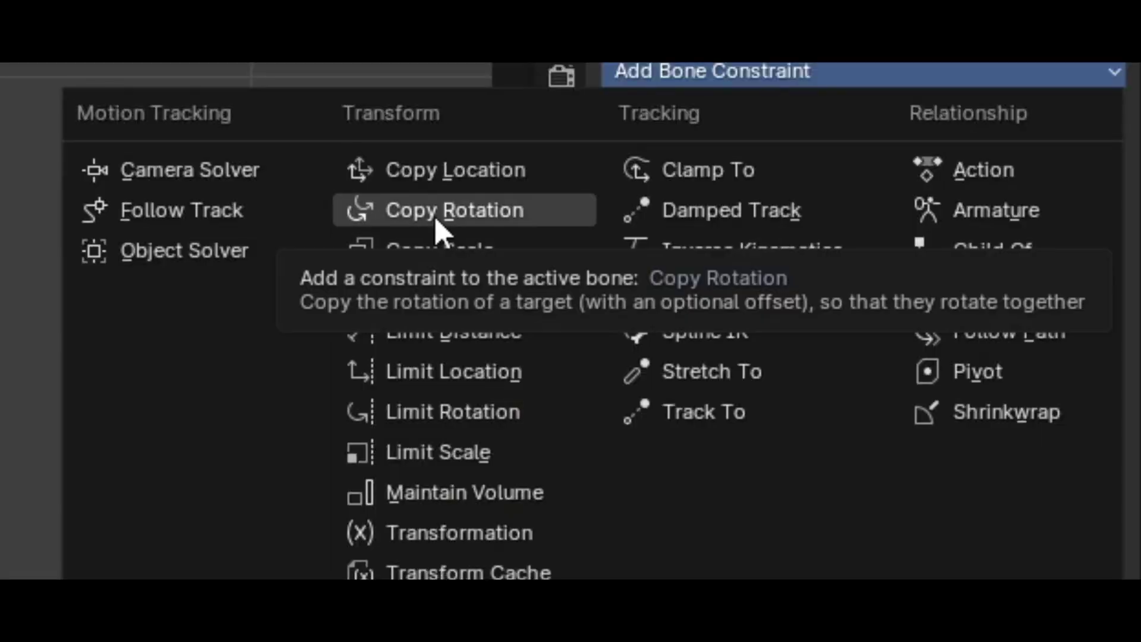
left_click(414, 206)
left_click(897, 184)
left_click(807, 243)
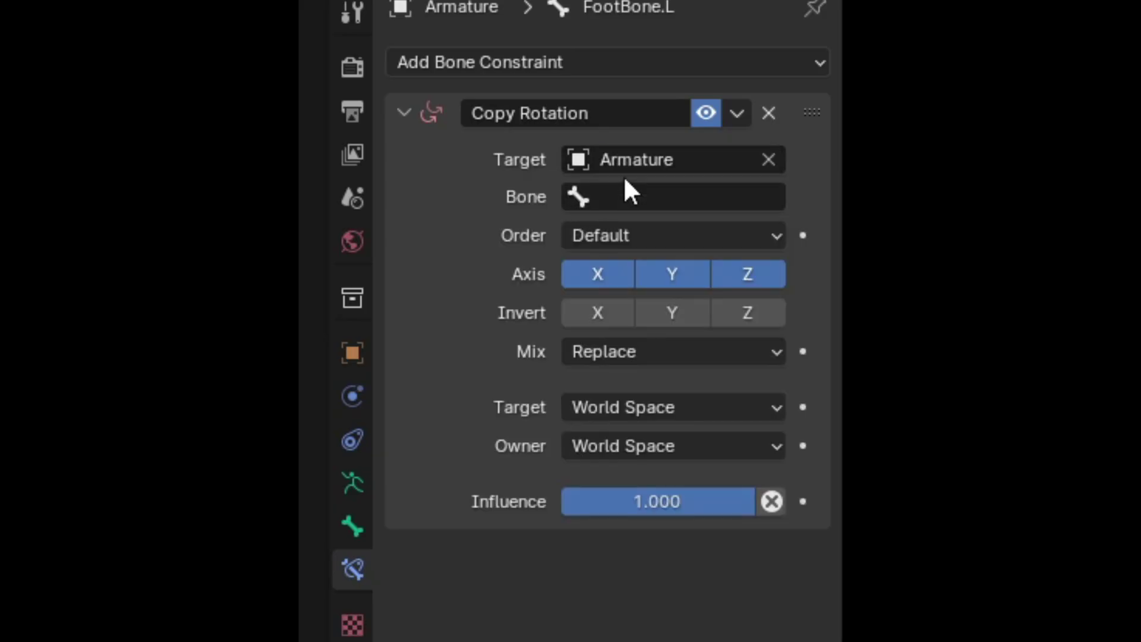
left_click(875, 233)
scroll(585, 462, "down", 4)
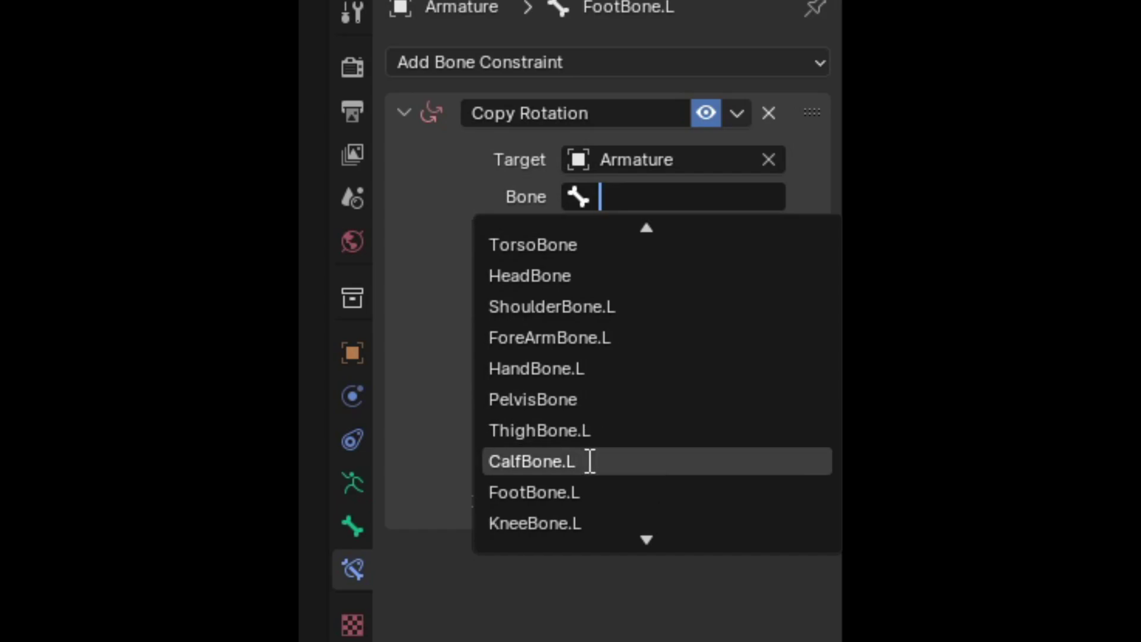
left_click(551, 462)
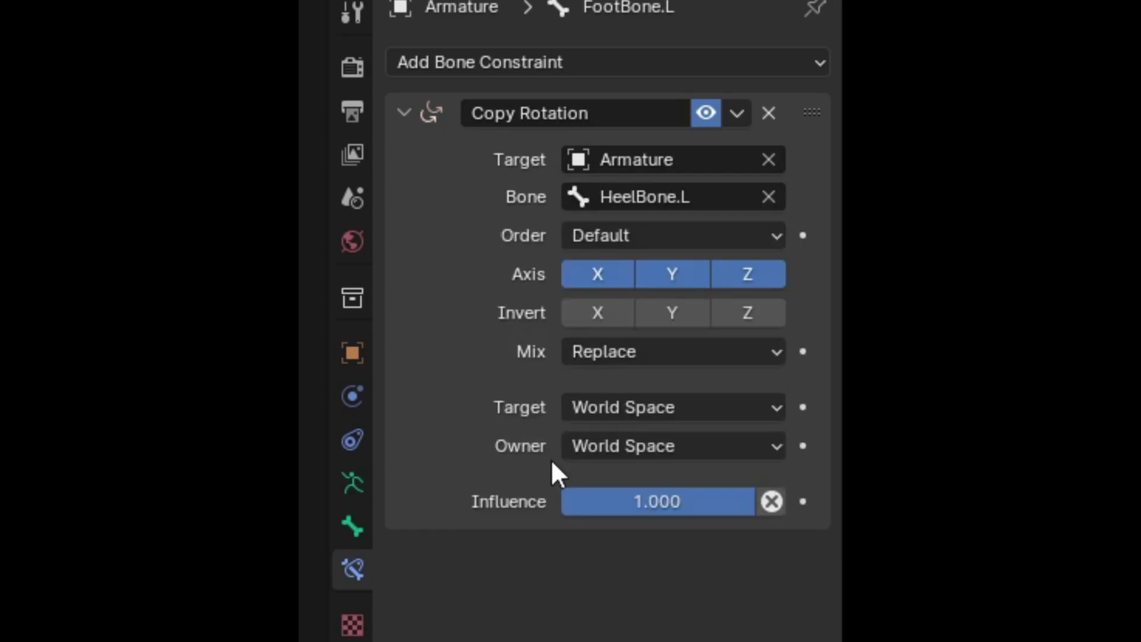
- Set the foot's Copy Rotation target and owner to Local Space, and invert its X and Y axes
left_click(567, 409)
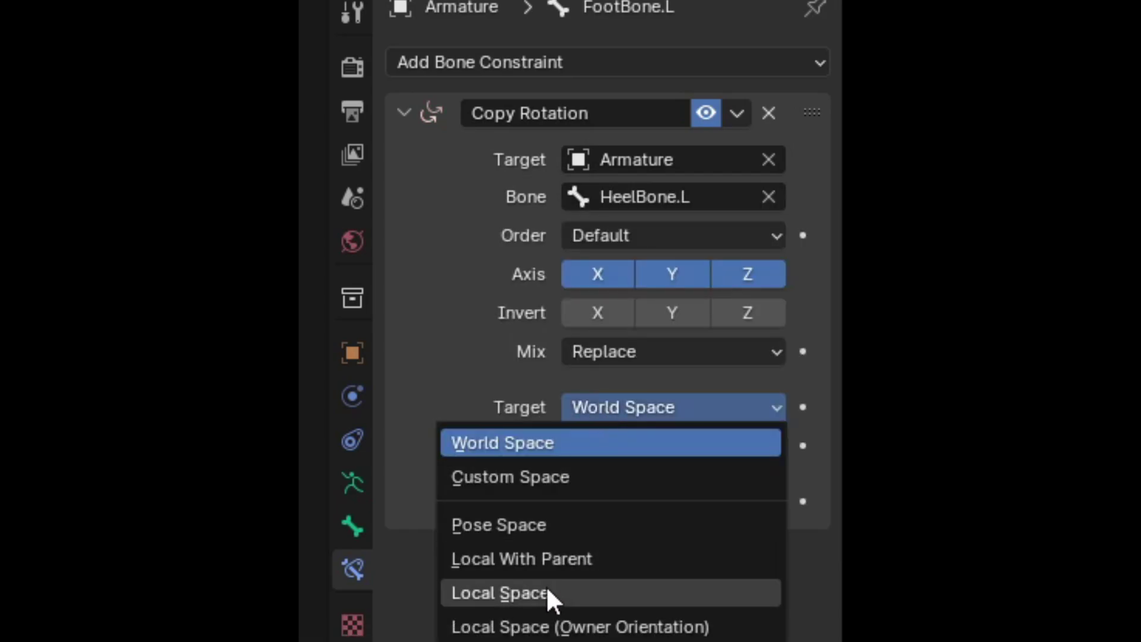
left_click(547, 589)
left_click(618, 445)
left_click(616, 633)
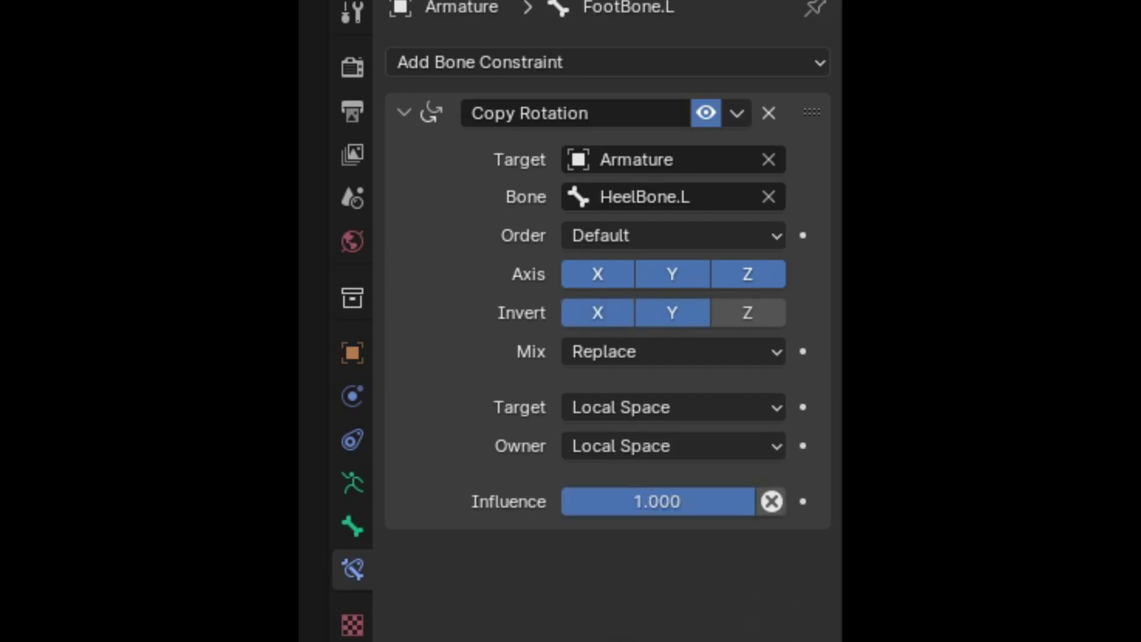
- Rotate HeelBone.L from several viewing angles to test how FootBone.L copies its rotation
left_click(471, 463)
middle_click_drag(573, 455, 580, 426)
key("r")
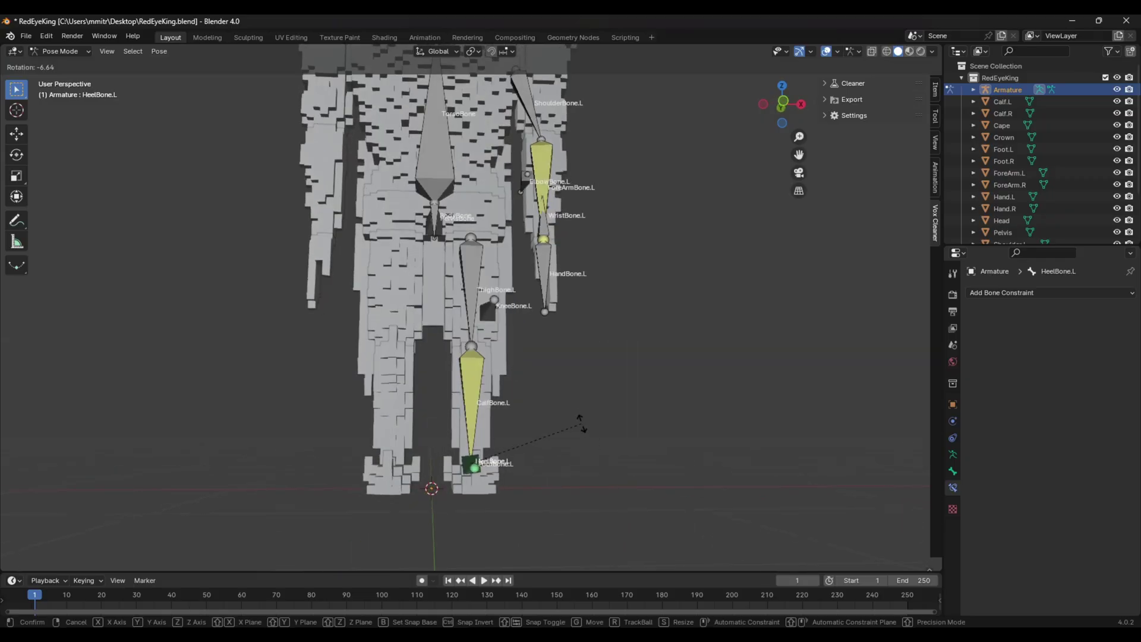
key("r")
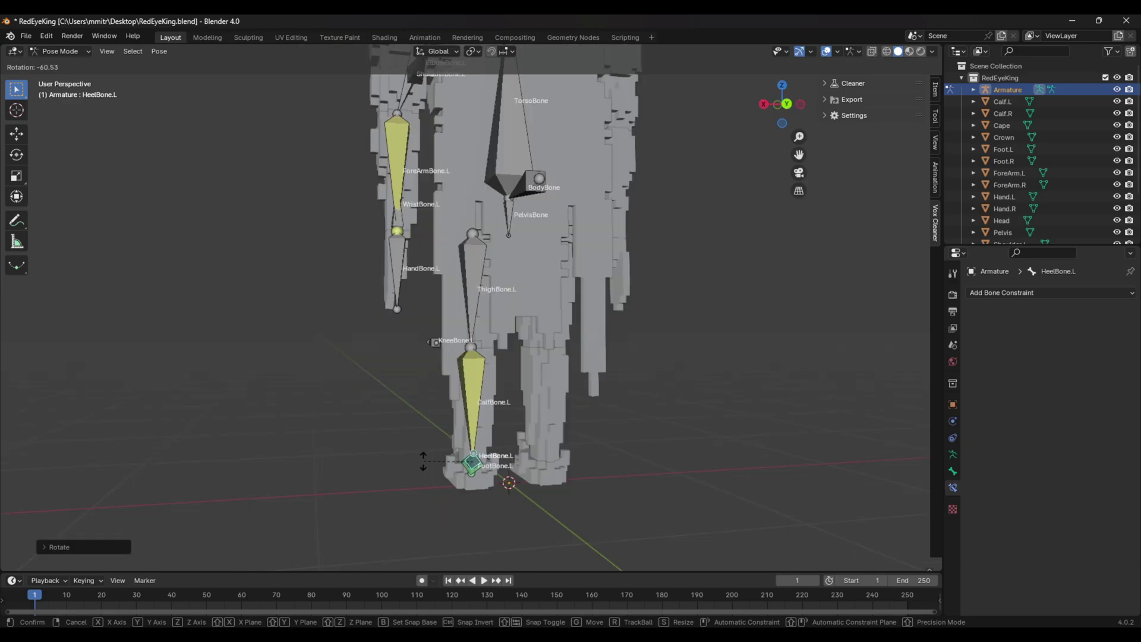
right_click(423, 461)
middle_click_drag(423, 462, 637, 422)
key("r")
right_click(637, 353)
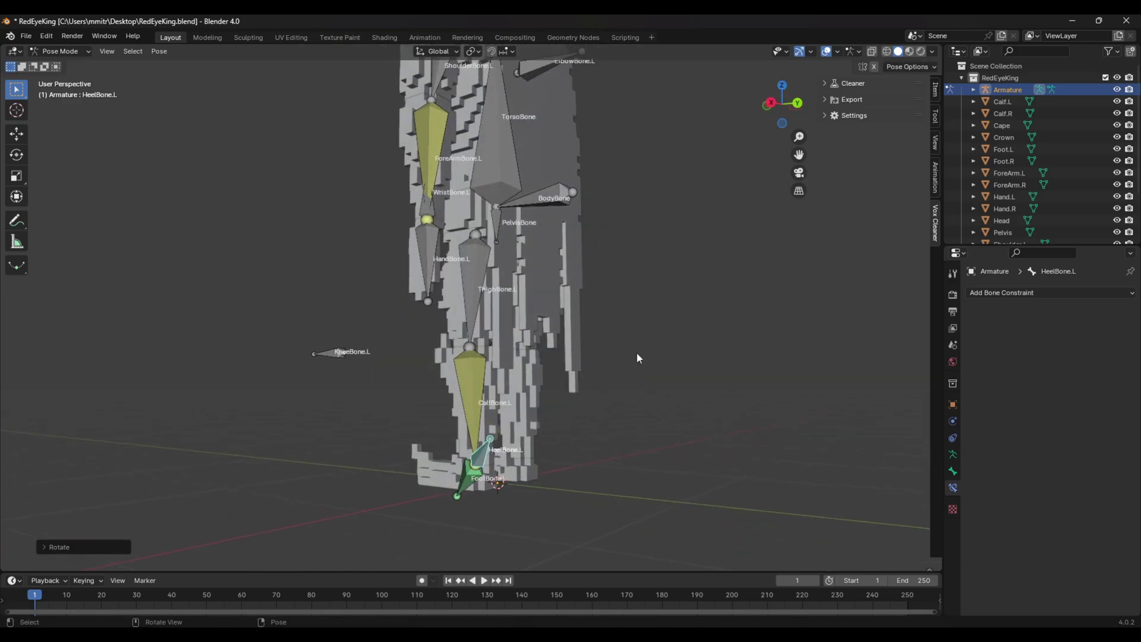
key("r")
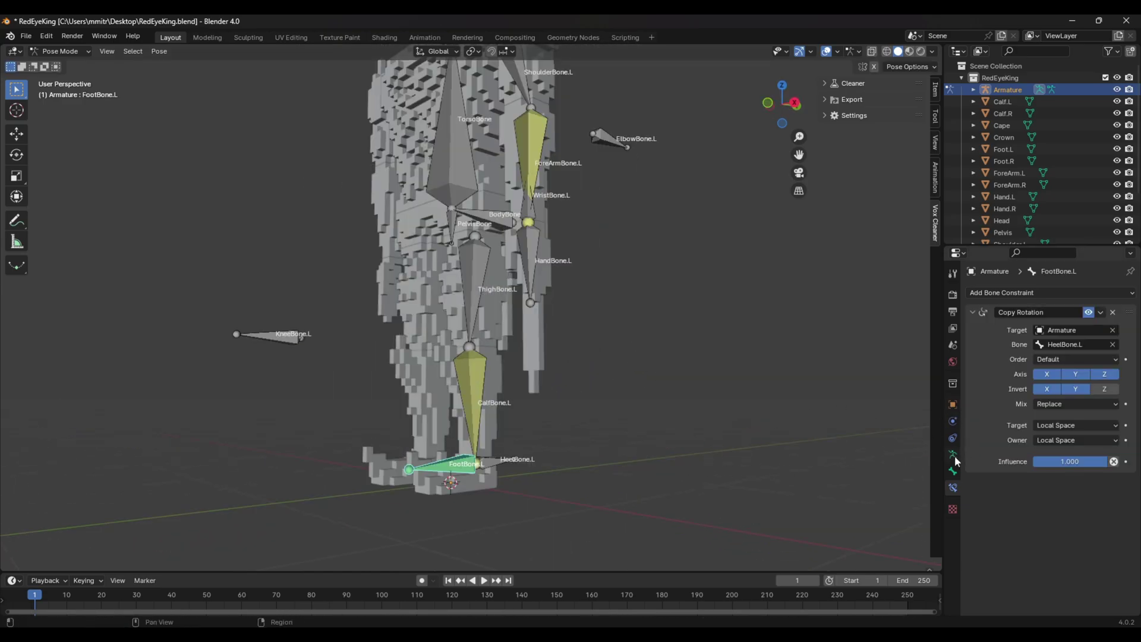
- Turn off Inherit Rotation for FootBone.L, and test it by moving HeelBone.L and undoing the last move
left_click(953, 470)
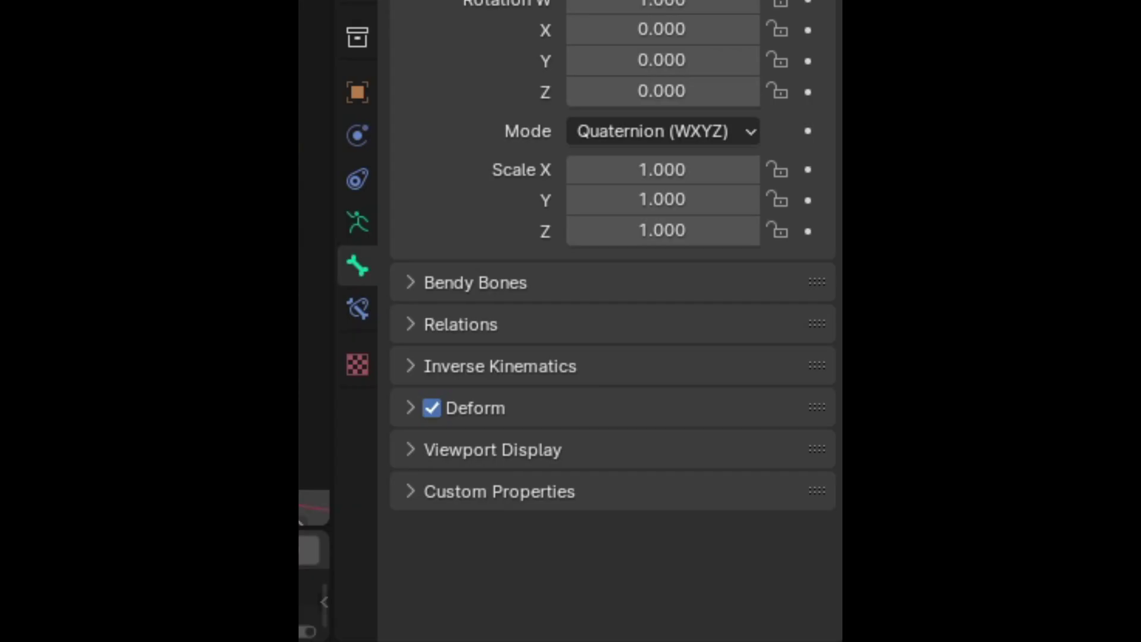
left_click(410, 324)
scroll(445, 383, "down", 5)
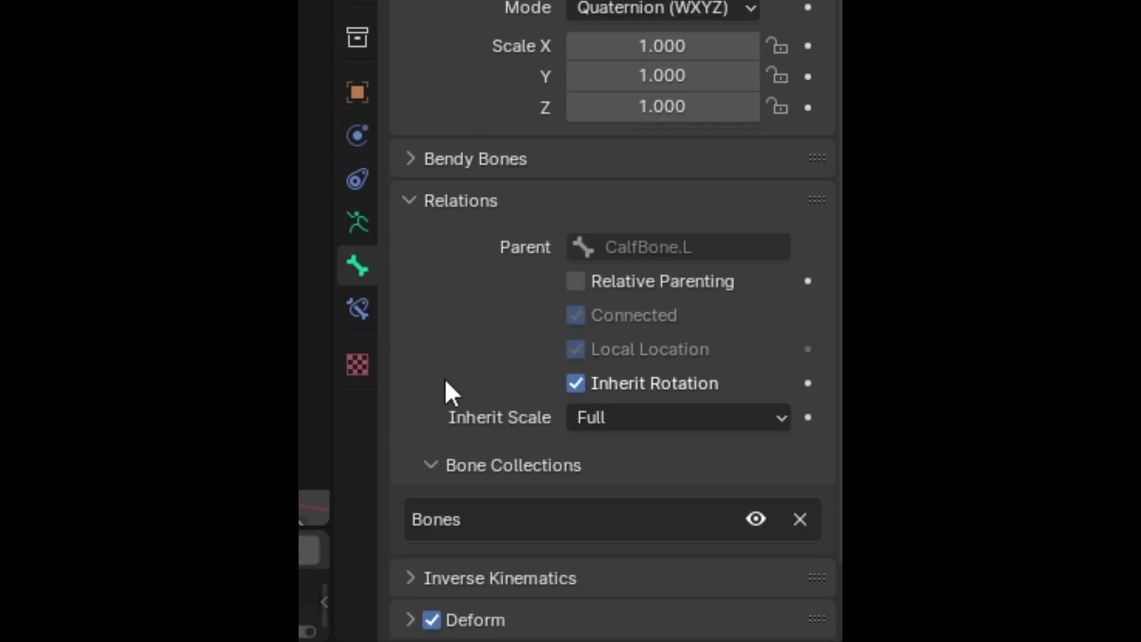
left_click(575, 321)
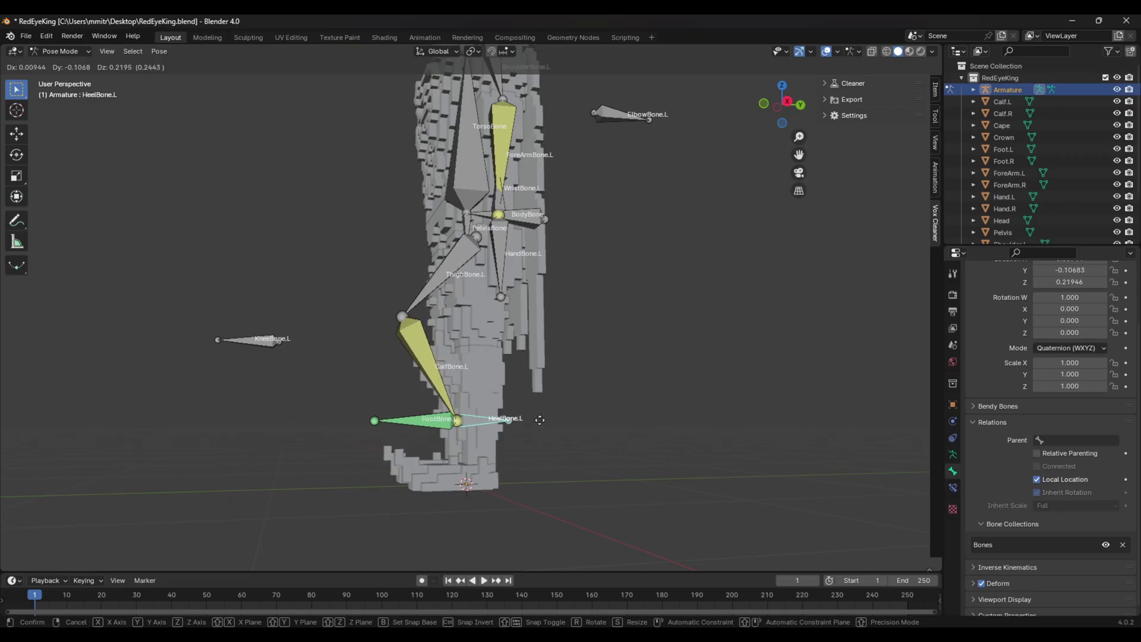
left_click(474, 434)
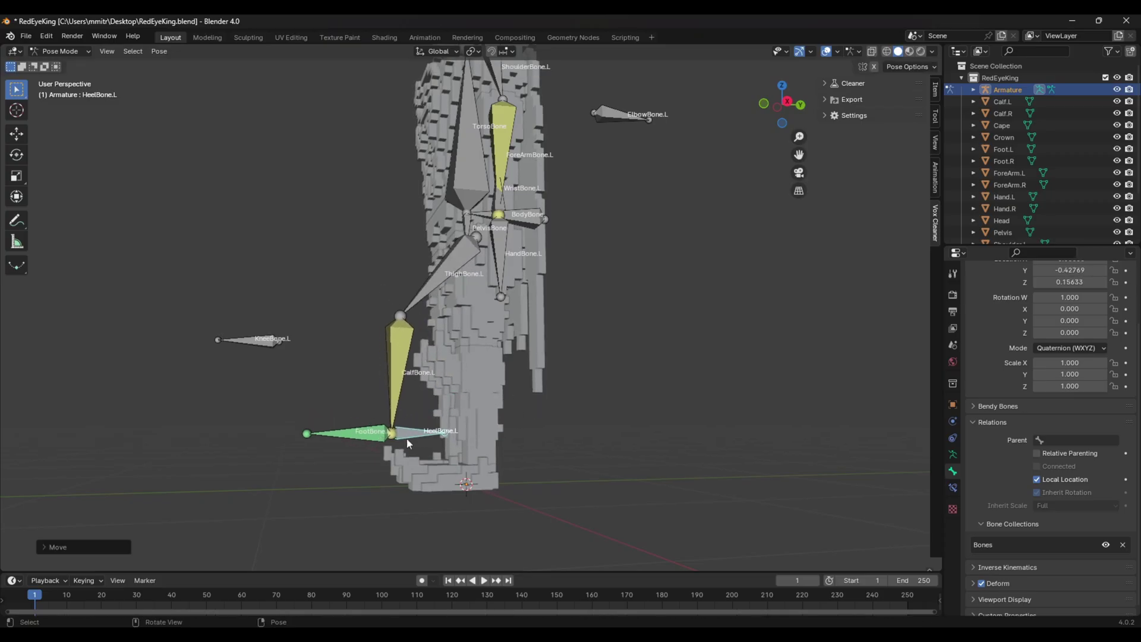
key("ctrl+z")
- Add a Copy Rotation constraint to HandBone.L with Armature as target and WristBone.L as target bone
left_click(501, 256)
middle_click_drag(596, 328, 639, 333)
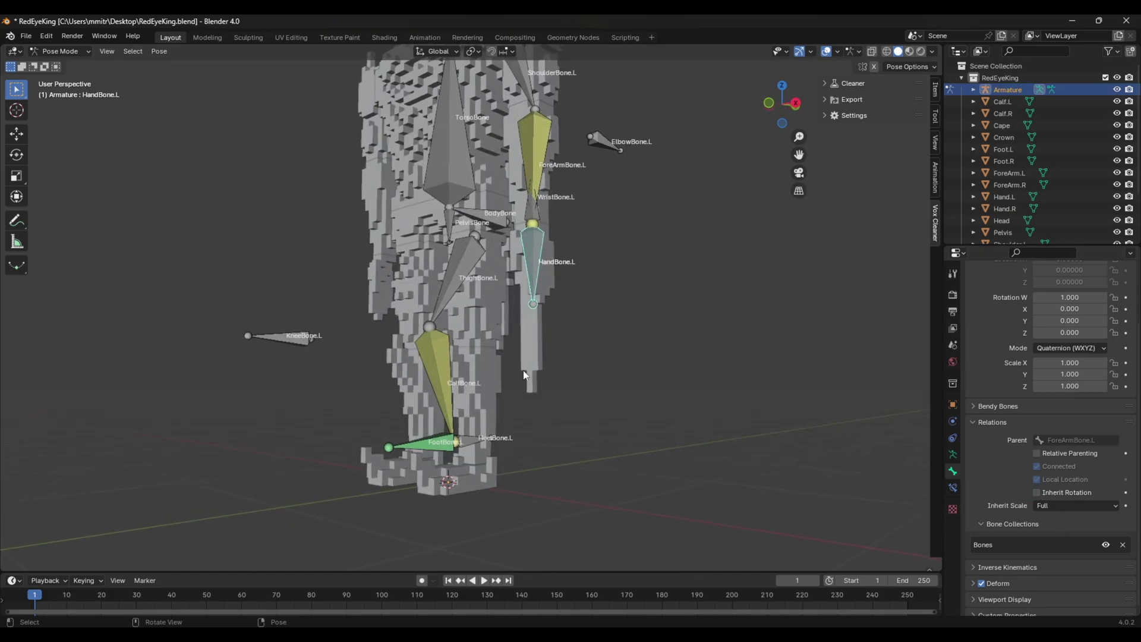
left_click(953, 487)
left_click(1010, 293)
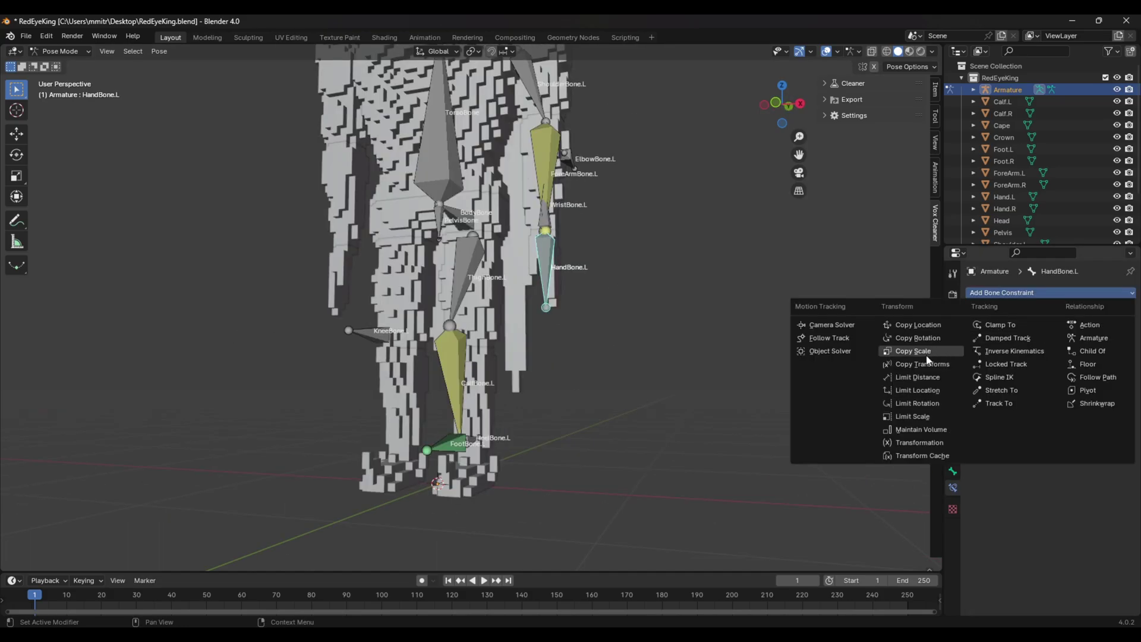
left_click(922, 340)
left_click(1059, 328)
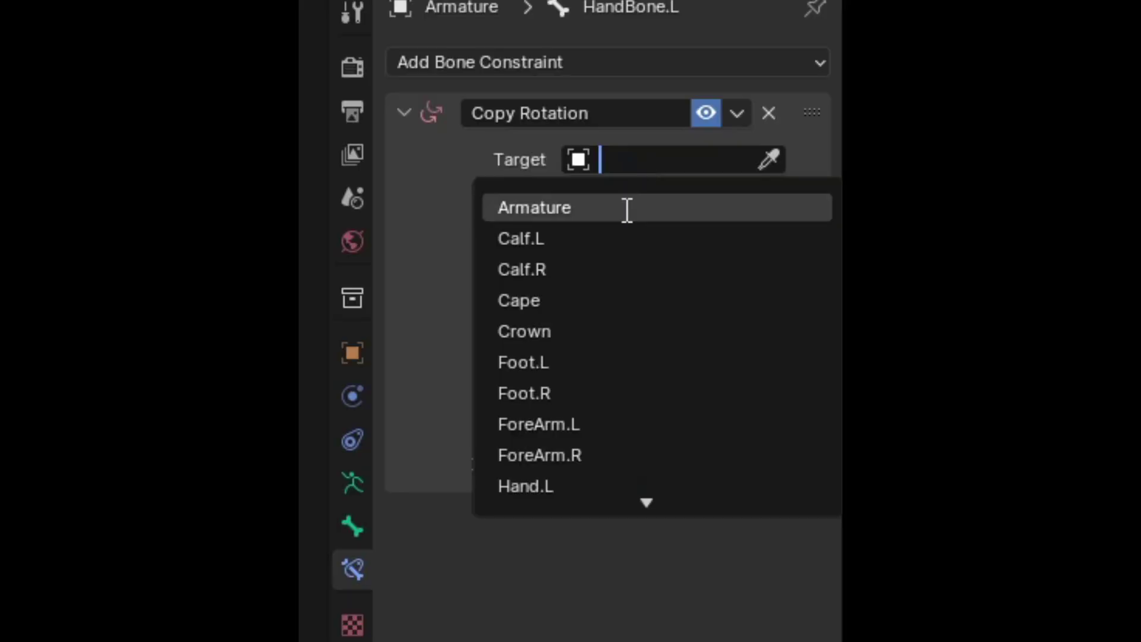
left_click(1058, 348)
left_click(1059, 343)
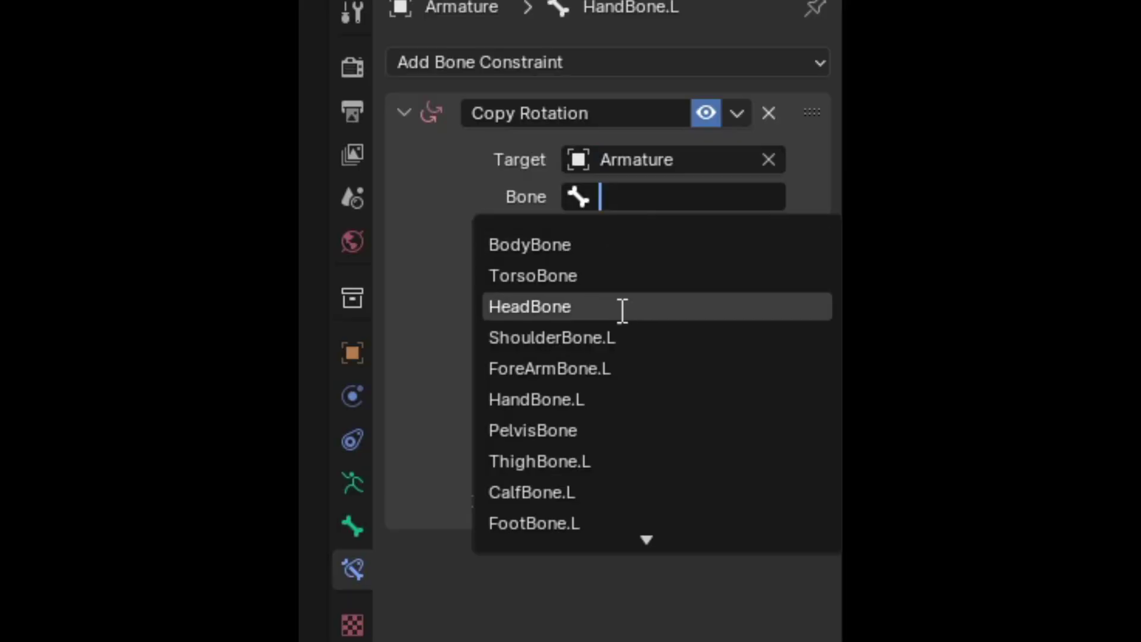
scroll(582, 458, "down", 3)
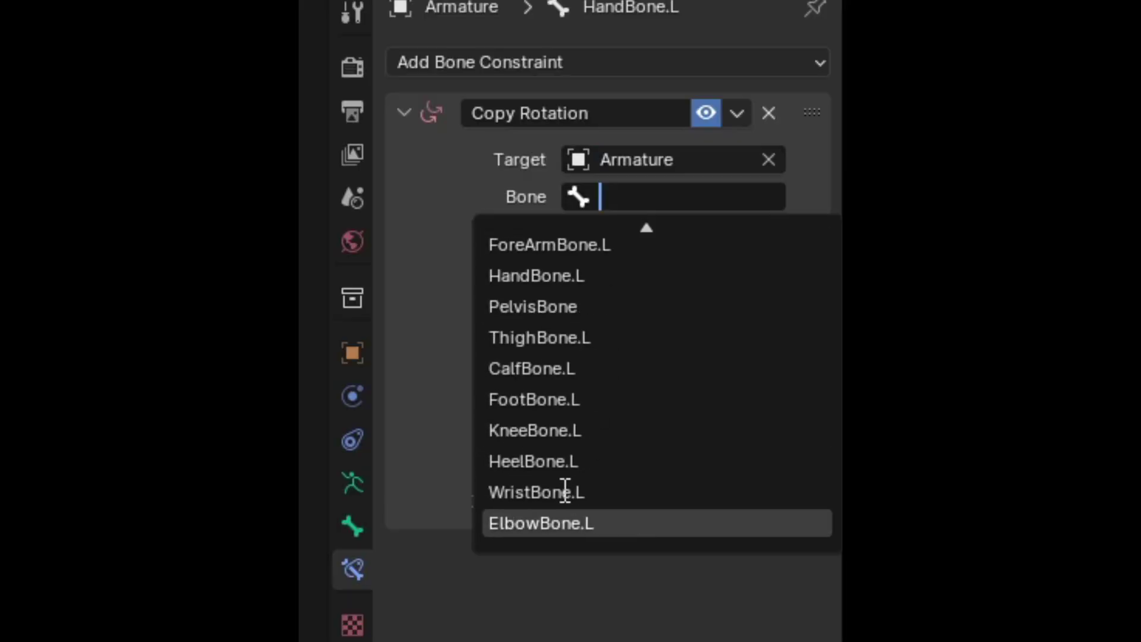
left_click(571, 492)
- Set the hand's Copy Rotation target and owner to Local Space, and invert its X and Y axes
left_click(615, 407)
left_click(570, 593)
left_click(611, 446)
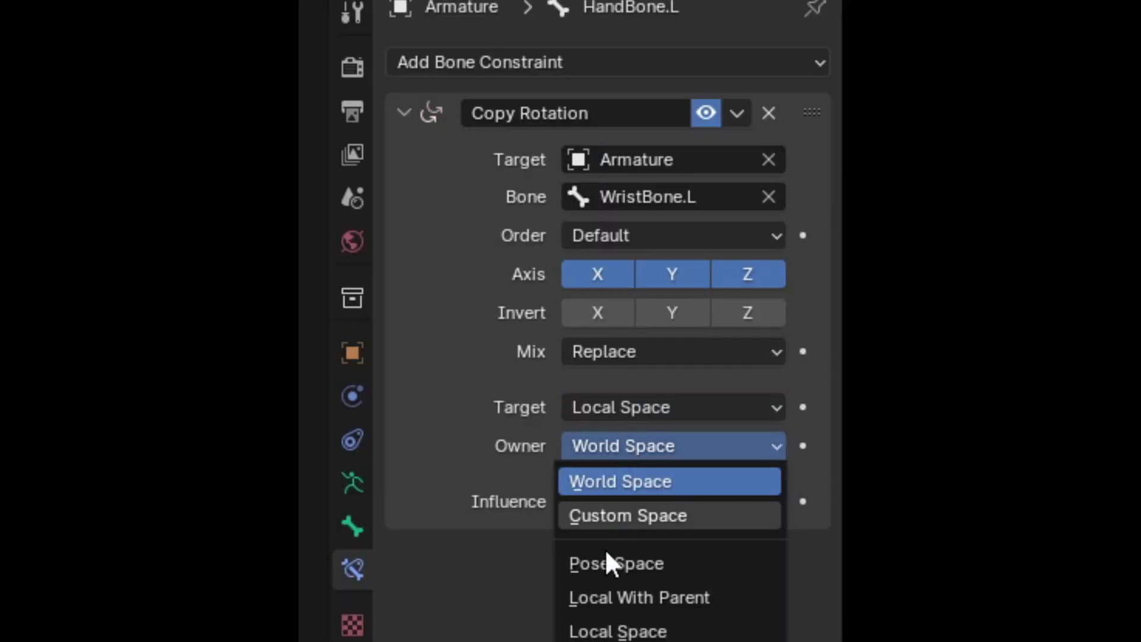
left_click(611, 628)
left_click_drag(597, 313, 672, 313)
- Rotate WristBone.L from different views to test how HandBone.L copies its rotation
key("bracketleft")
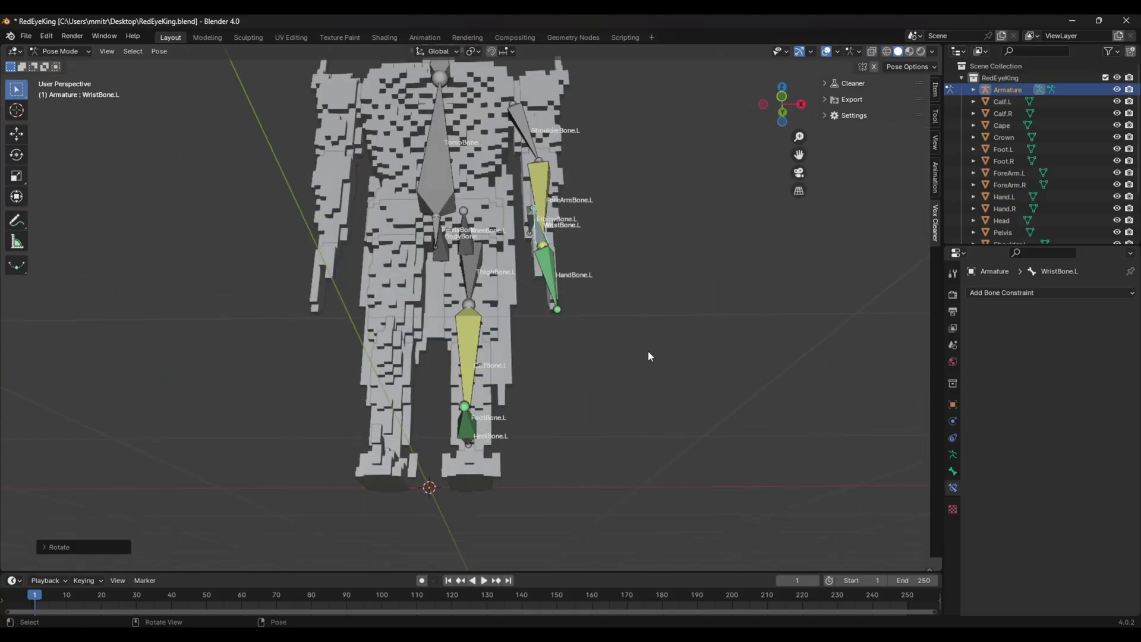
key("r")
left_click(537, 416)
middle_click_drag(629, 318, 511, 345)
key("r")
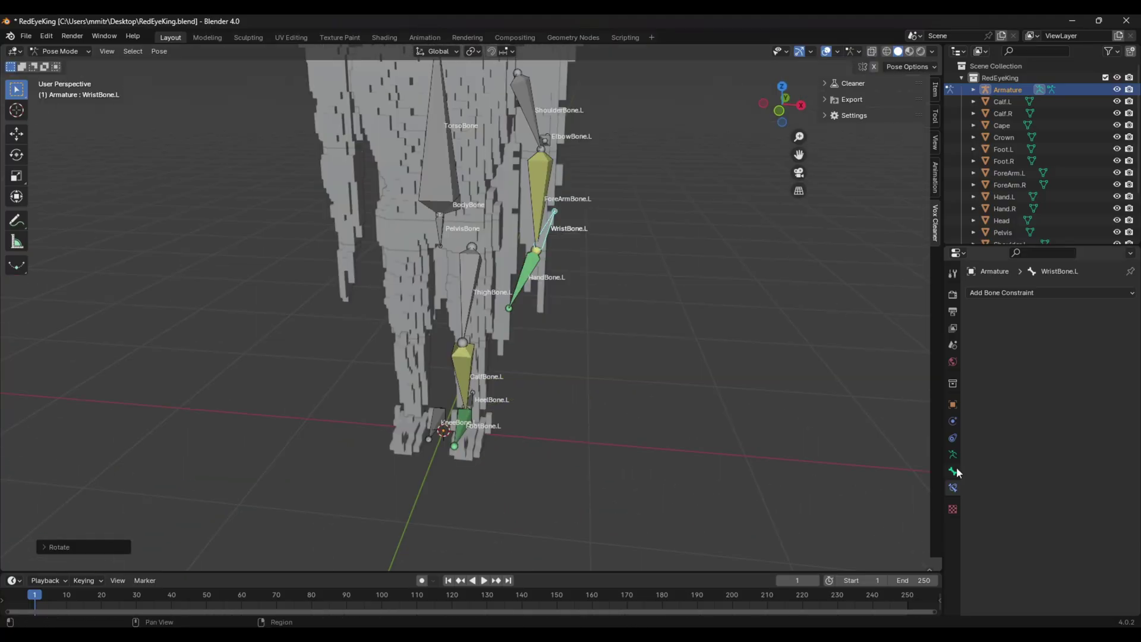
- Turn off Inherit Rotation for HandBone.L, and test the arm by moving its wrist control bone
left_click(955, 471)
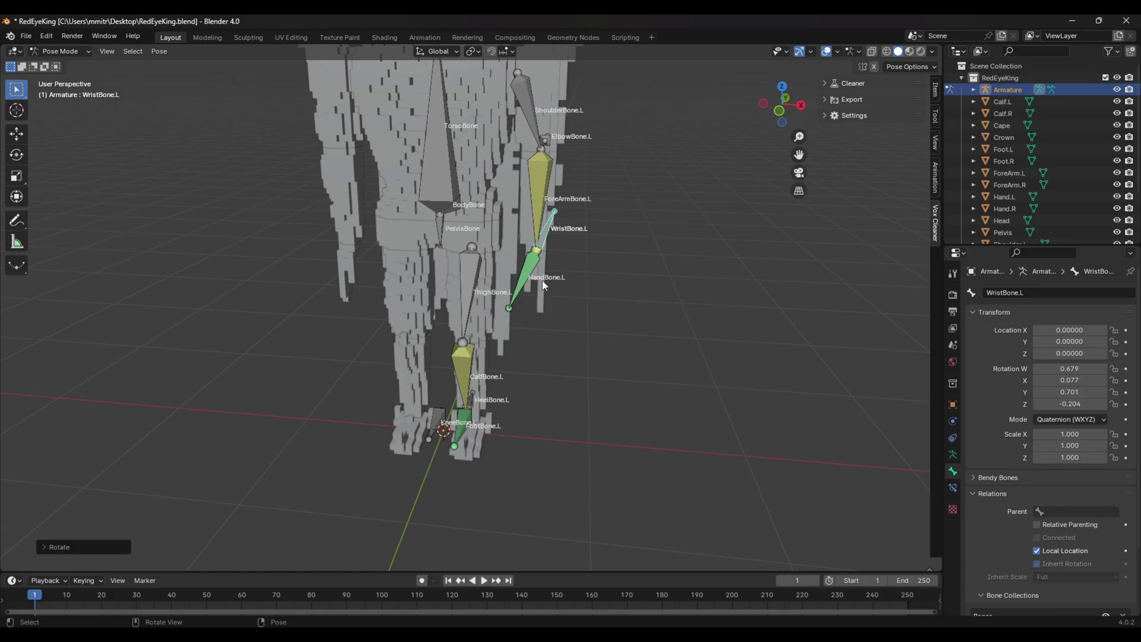
left_click(526, 277)
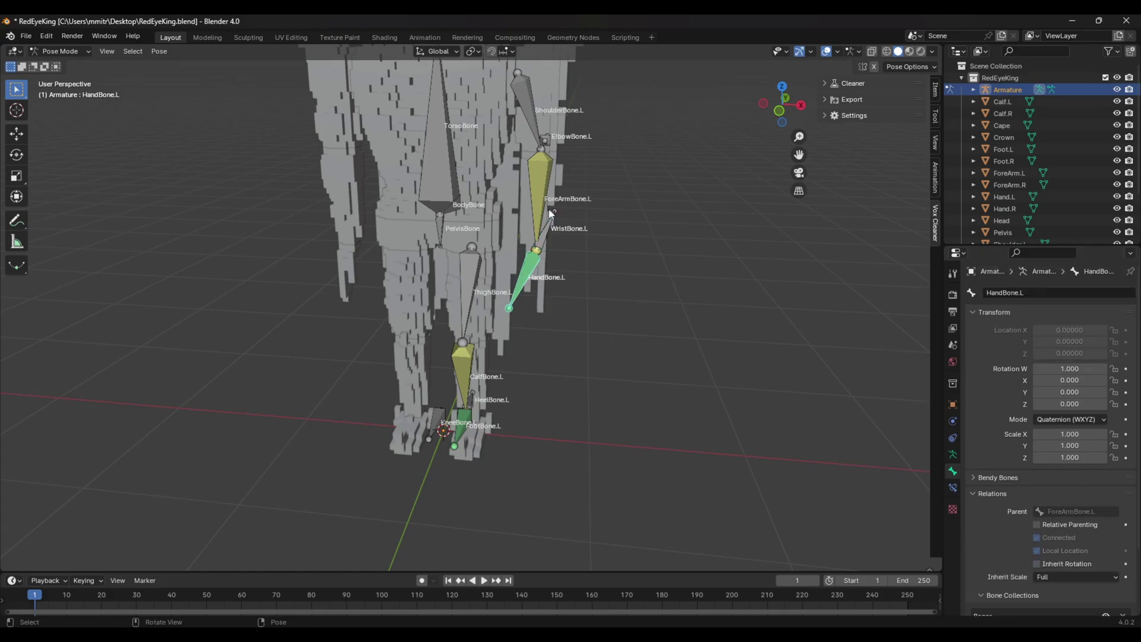
key("g")
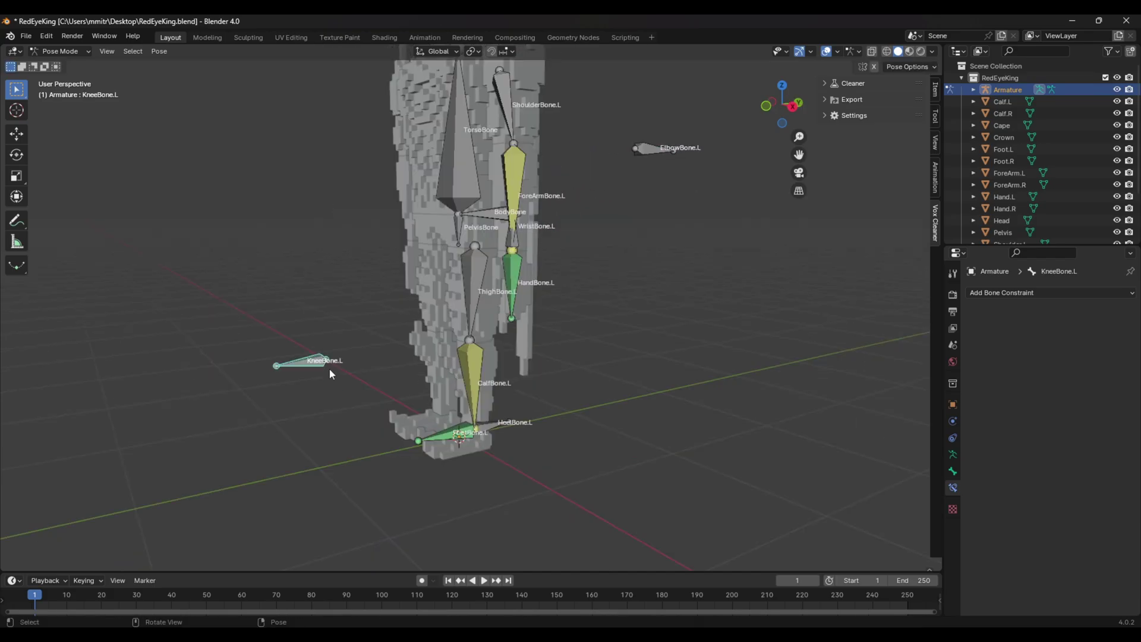
- Test the left leg's IK by moving KneeBone.L in front of the knee and raising HeelBone.L
key("g")
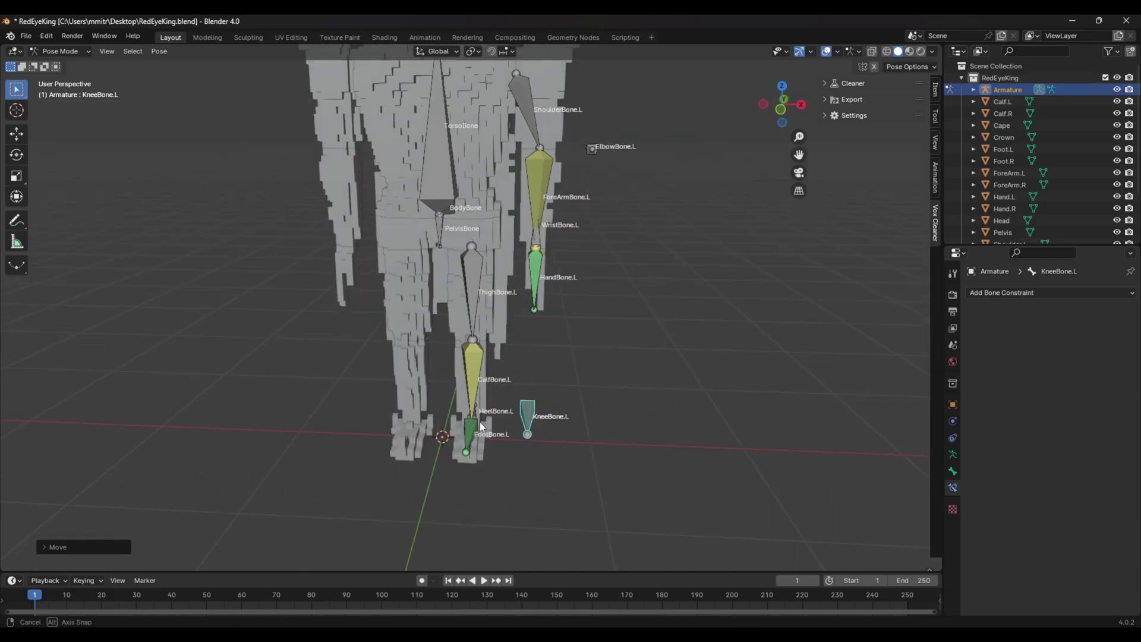
middle_click_drag(479, 422, 535, 437)
left_click(516, 436)
key("g")
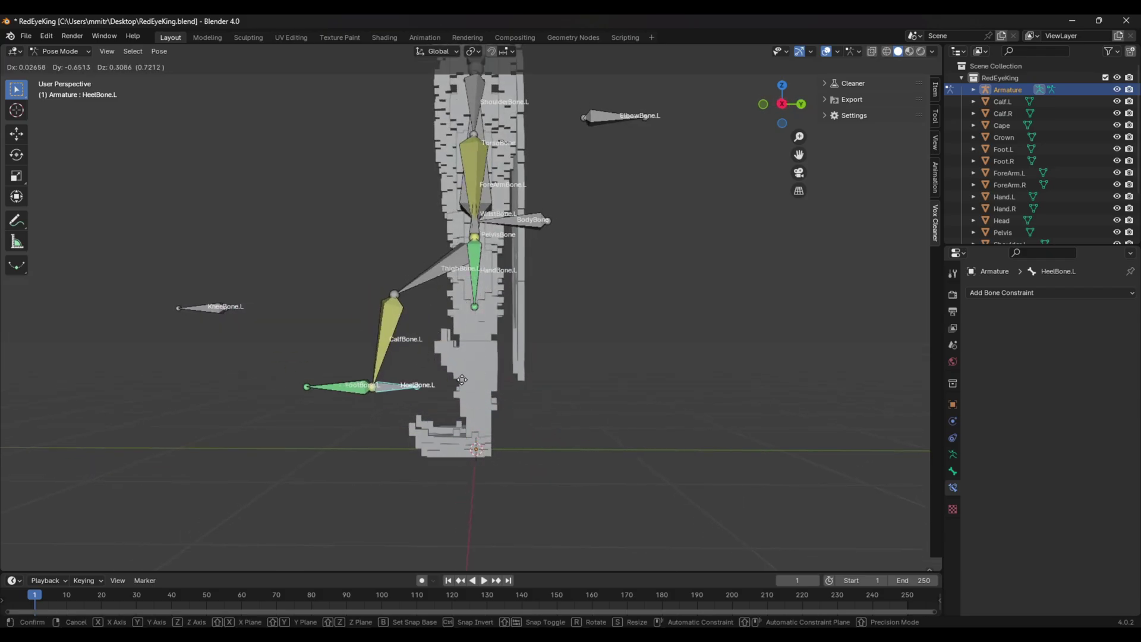
left_click(520, 343)
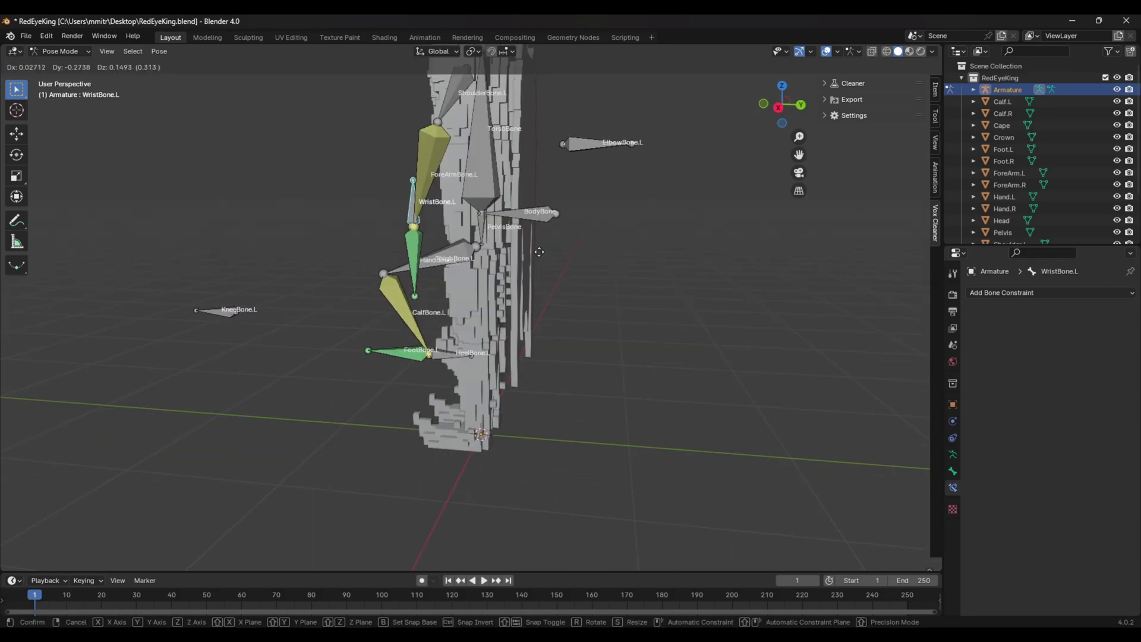
- Test the left arm by moving WristBone.L forward and rotating it
left_click(508, 217)
middle_click_drag(511, 220, 618, 231)
key("r")
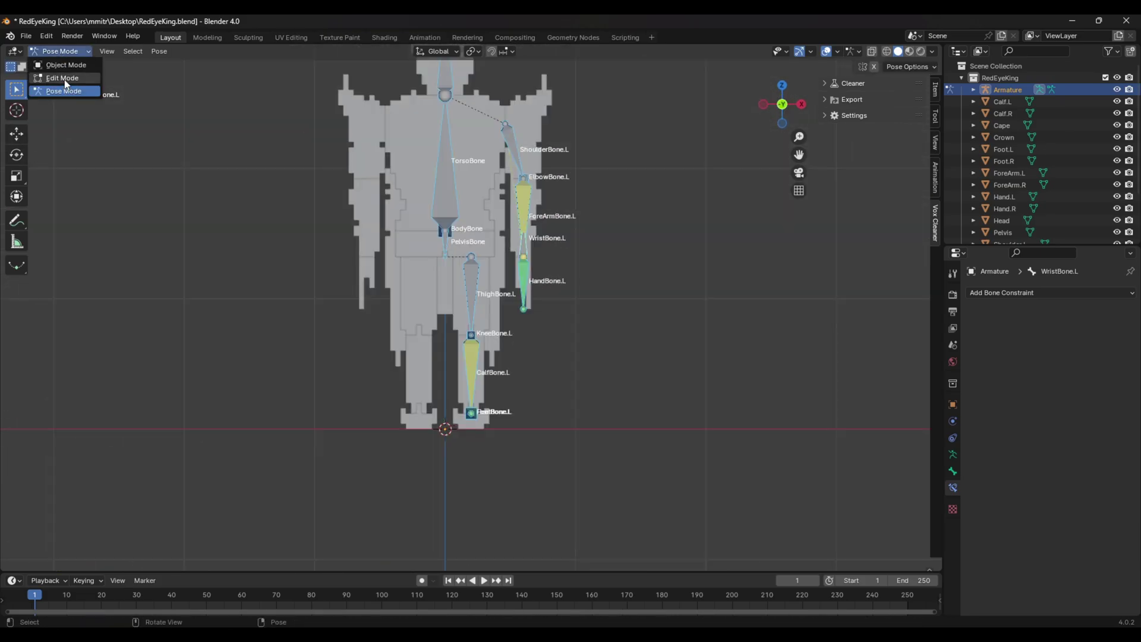
- Select all bones in Edit Mode and symmetrize them to create the right-side bones, finishing in Object Mode
left_click(62, 78)
key("a")
scroll(670, 315, "down", 2)
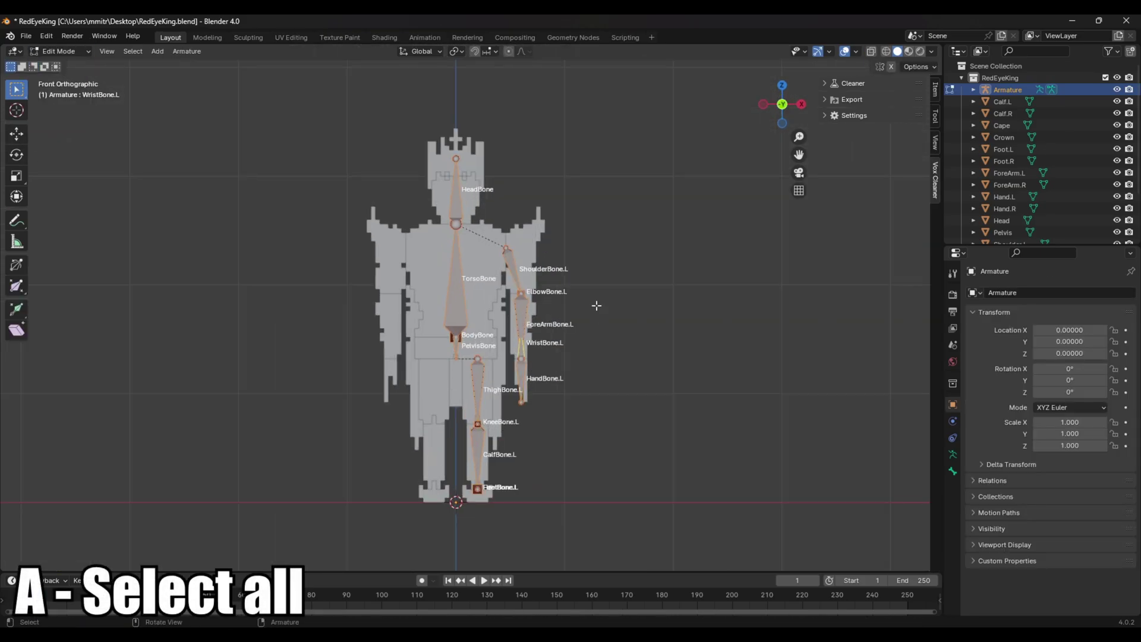
right_click(584, 305)
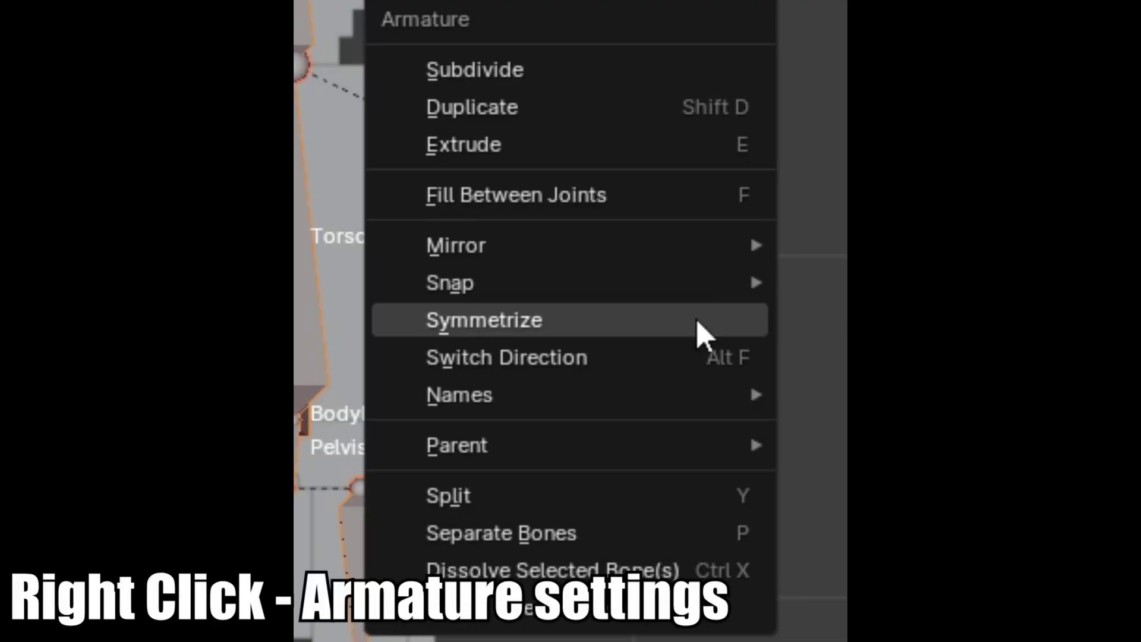
left_click(582, 305)
key("Tab")
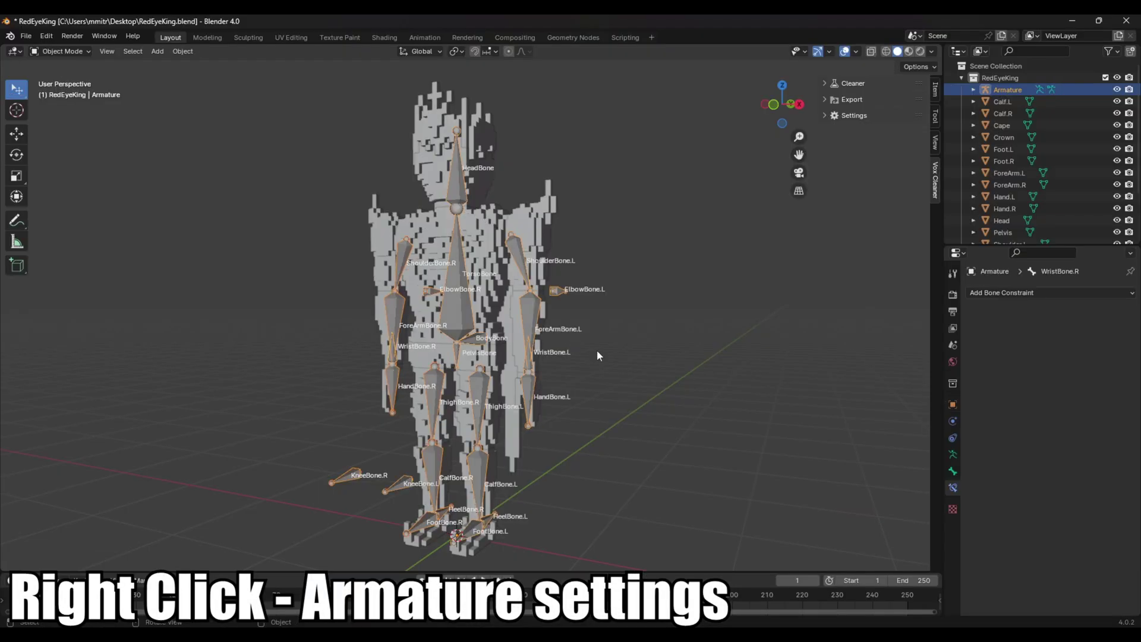
- Test the symmetrized rig in Pose Mode by moving its bones
middle_click_drag(597, 351, 253, 344)
key("Tab")
left_click(71, 90)
middle_click_drag(393, 293, 510, 318)
key("g")
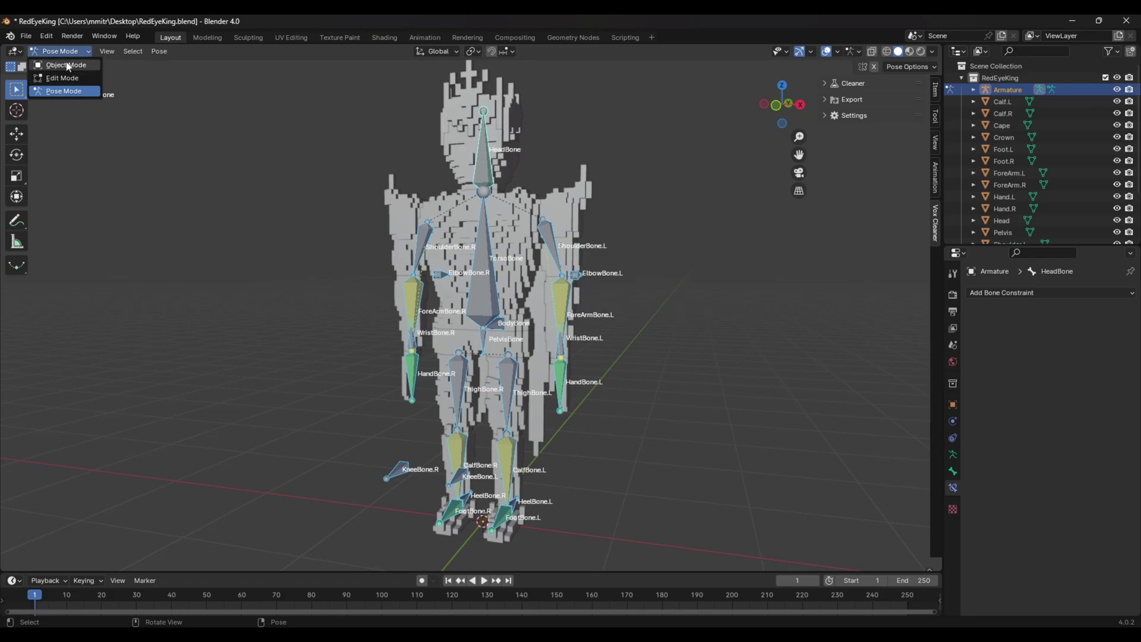
- Select every mesh with the armature as active object in Object Mode, and parent them using Armature Deform With Empty Groups
left_click(68, 66)
key("a")
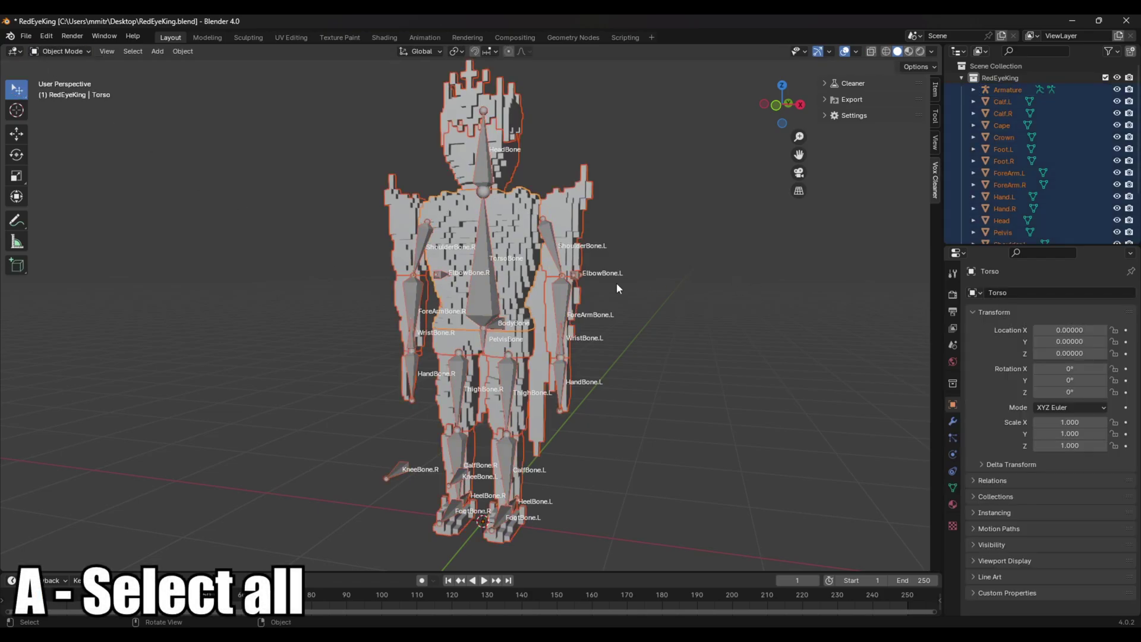
right_click(483, 290, "shift")
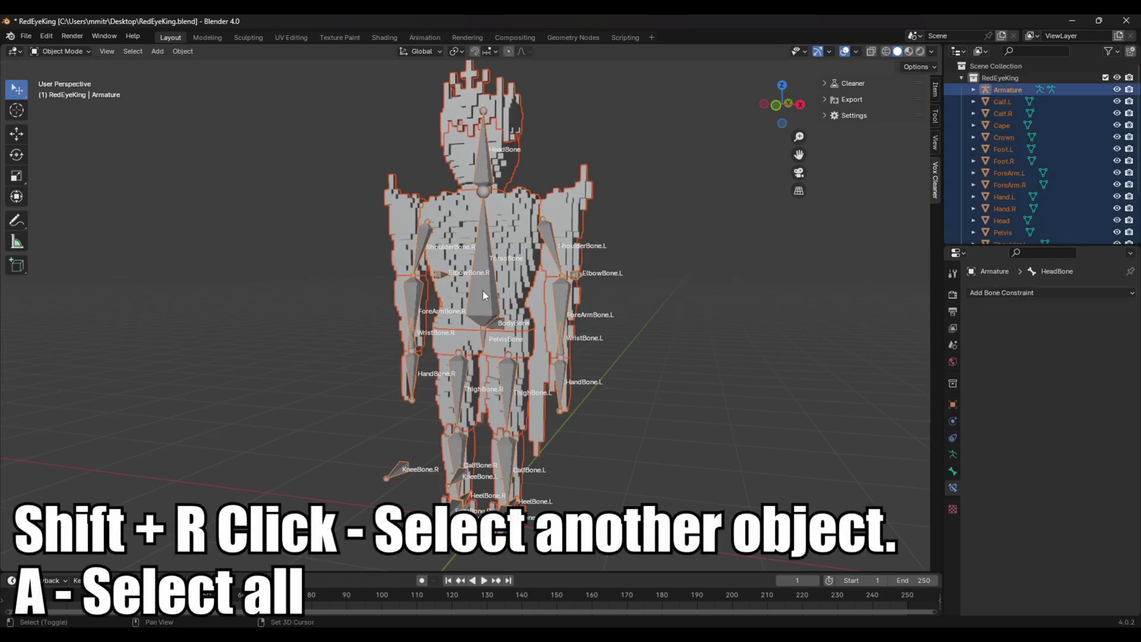
middle_click_drag(483, 290, 581, 291)
key("ctrl+p")
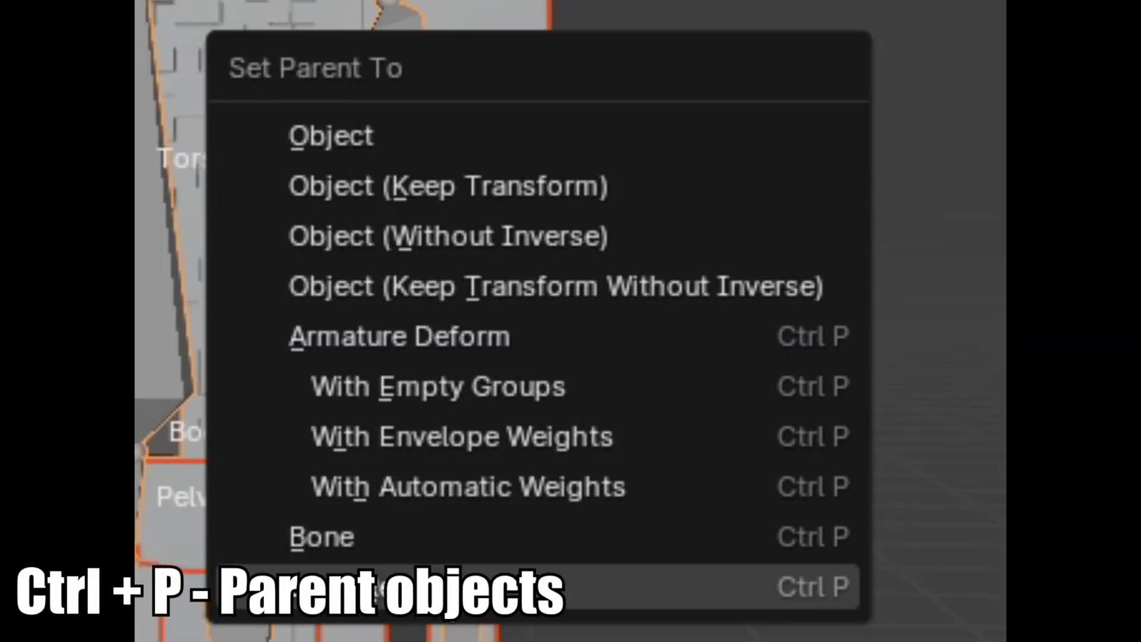
left_click(481, 391)
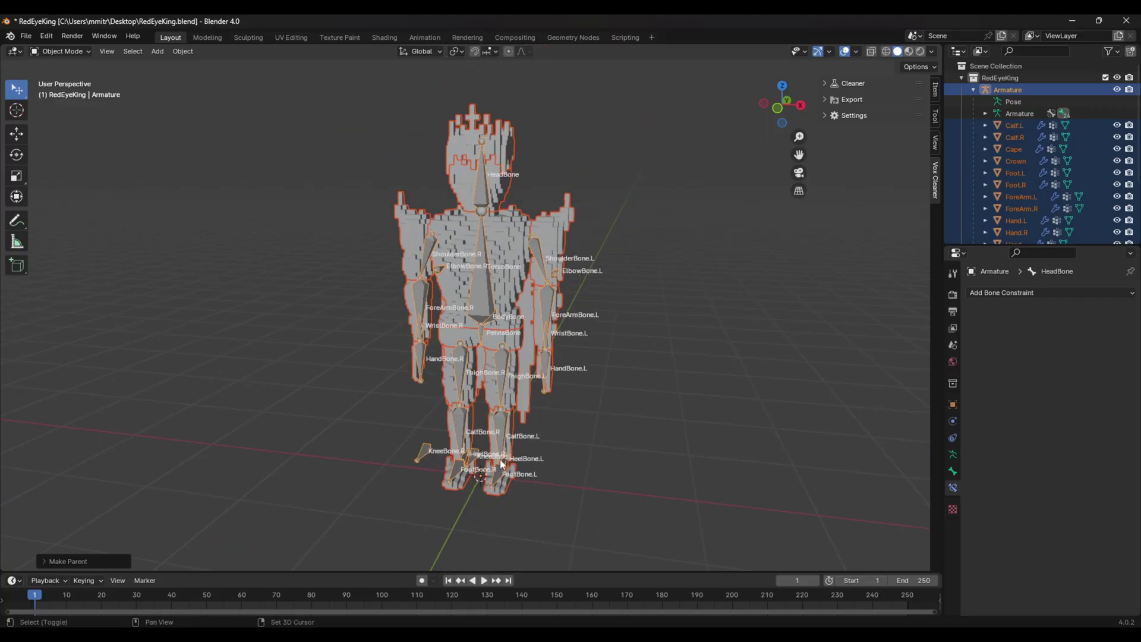
- Test the new parenting in Pose Mode by moving BodyBone, and undo the move
middle_click_drag(502, 460, 480, 403)
scroll(480, 403, "up", 1)
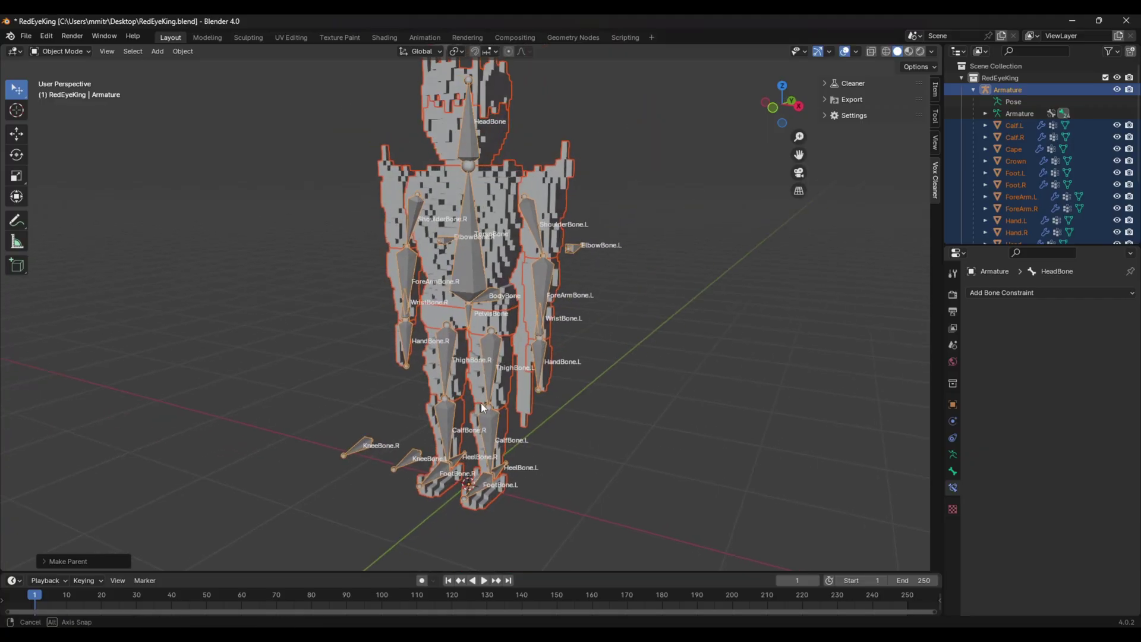
middle_click_drag(483, 330, 481, 330)
key("Tab")
key("Tab")
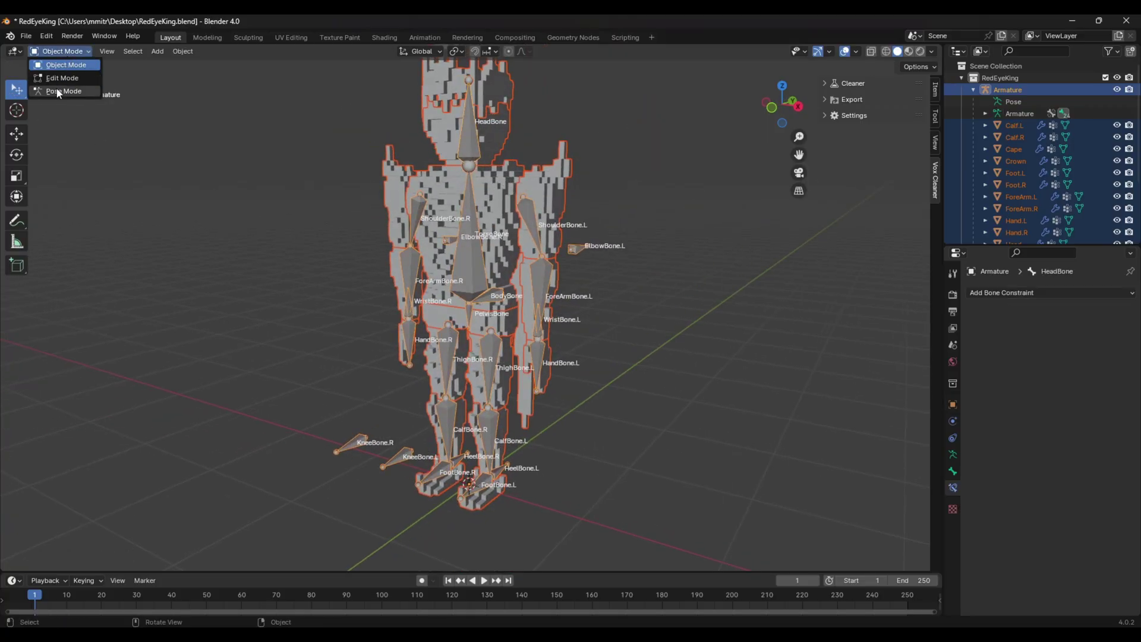
left_click(59, 92)
left_click(506, 294)
key("g")
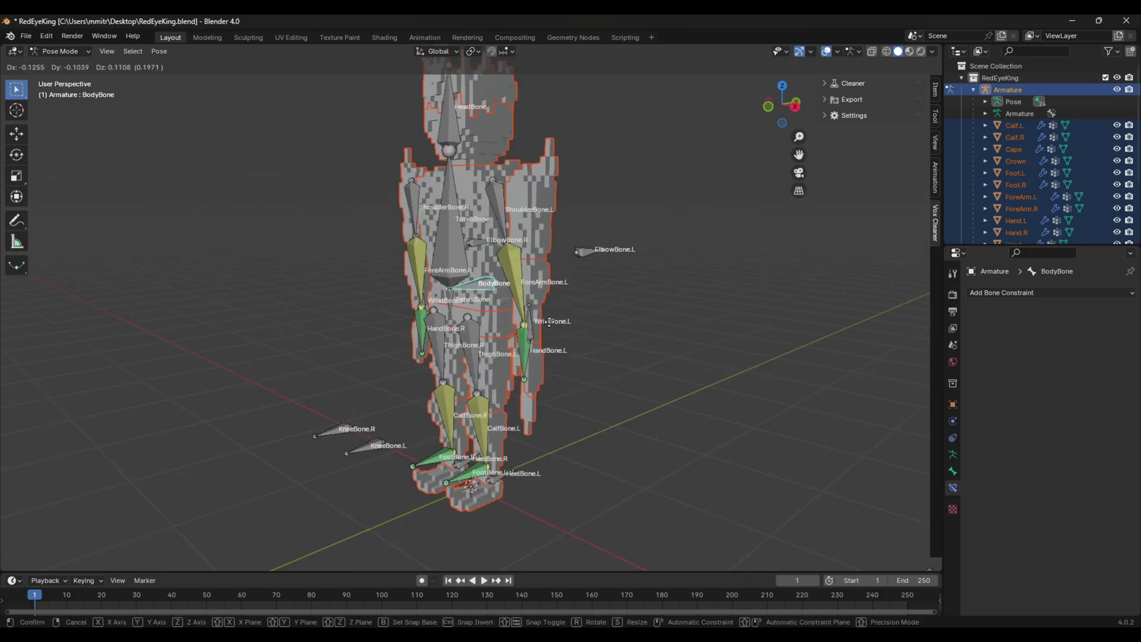
left_click(612, 362)
key("ctrl+z")
middle_click_drag(612, 364, 635, 380)
scroll(547, 362, "up", 2)
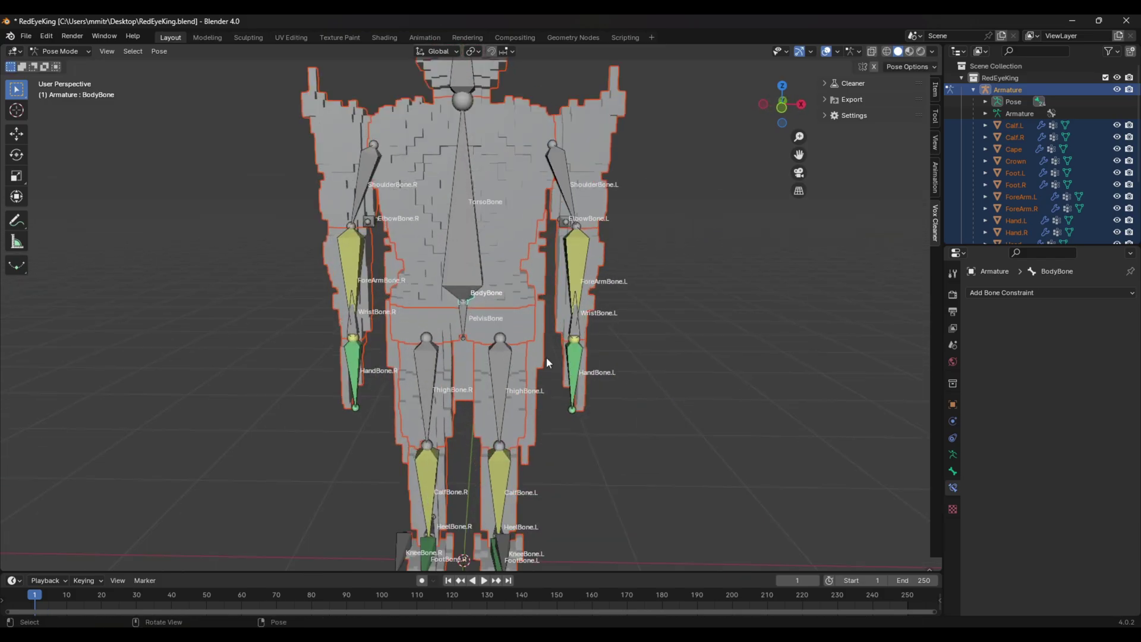
key("g")
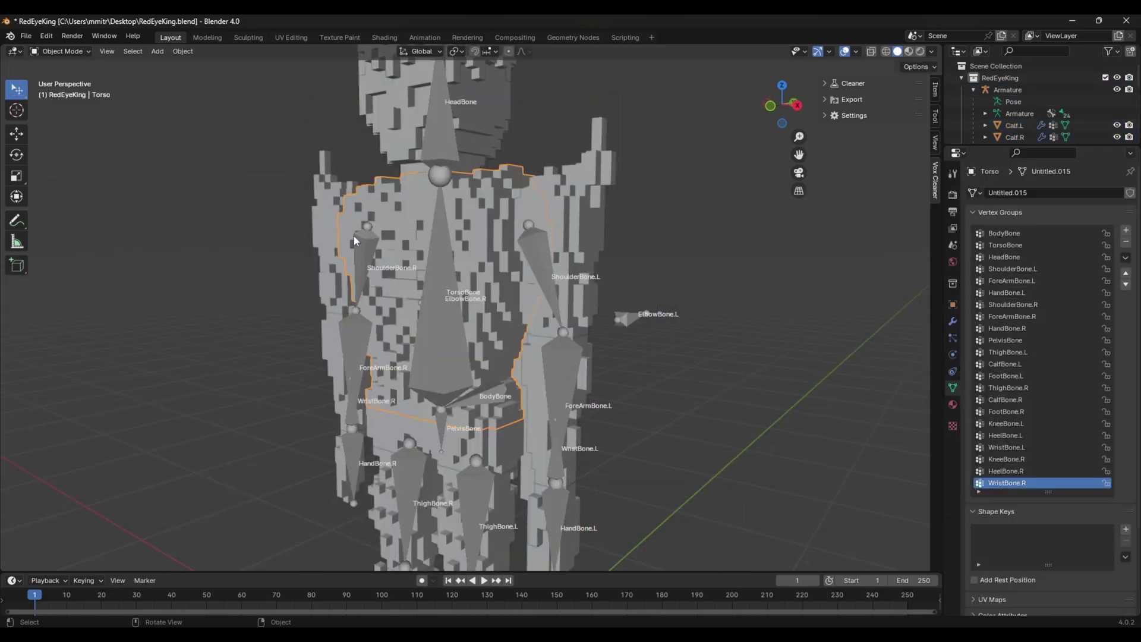
- Duplicate TorsoBone in Edit Mode and position the copy behind the torso along the cape, moving its end along the Y axis
left_click(60, 51)
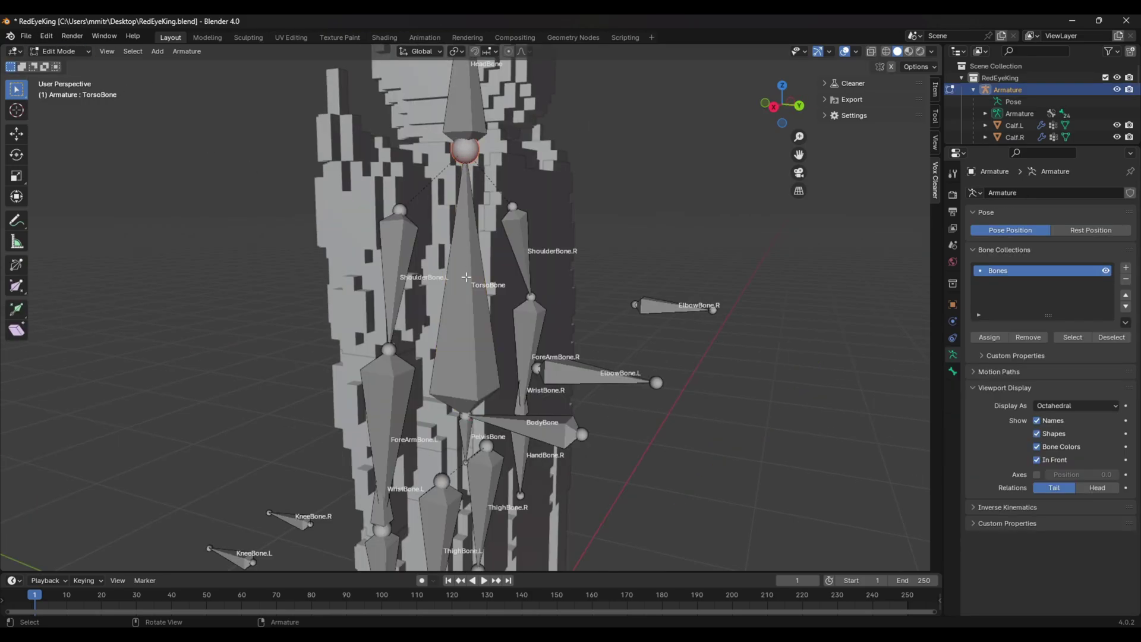
middle_click_drag(511, 249, 558, 201)
key("shift+d")
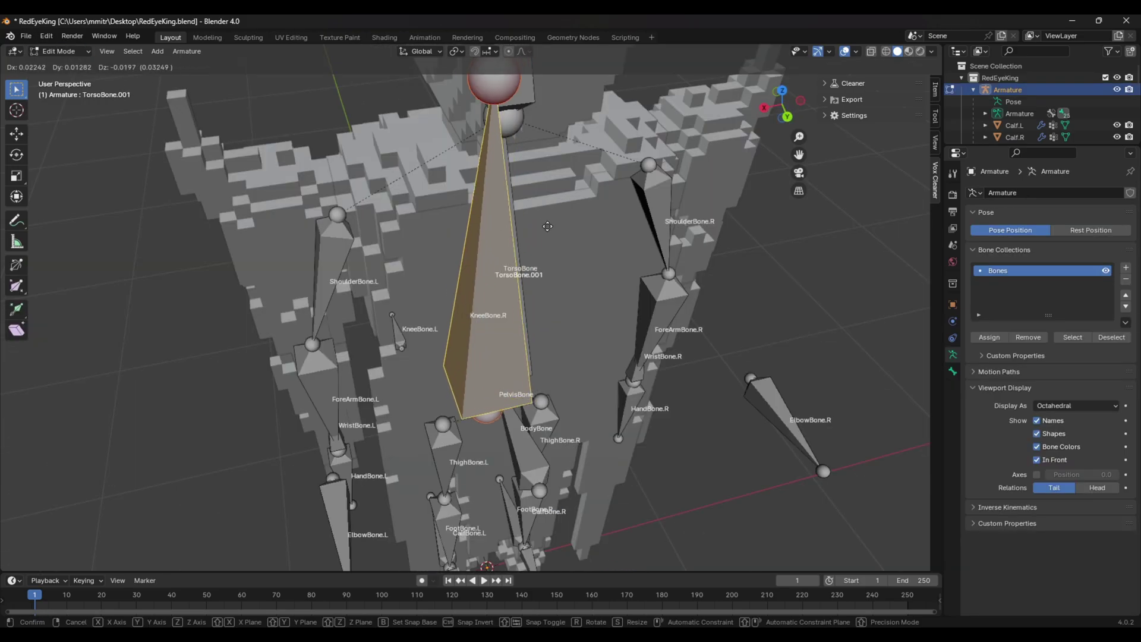
right_click(558, 200)
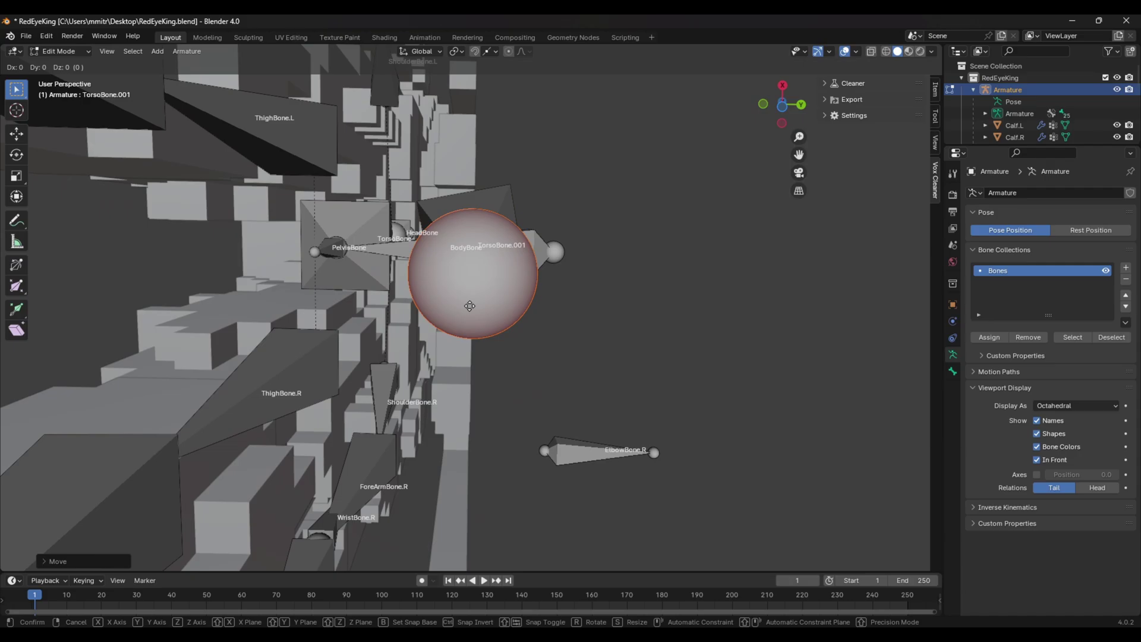
key("y")
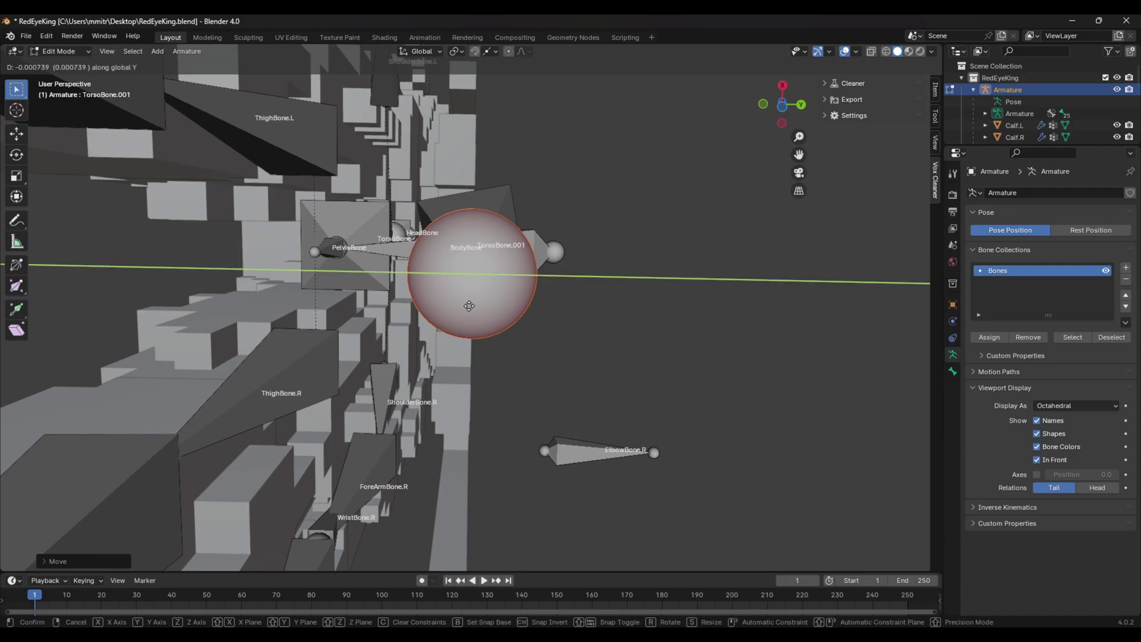
left_click(461, 334)
middle_click_drag(461, 334, 465, 184)
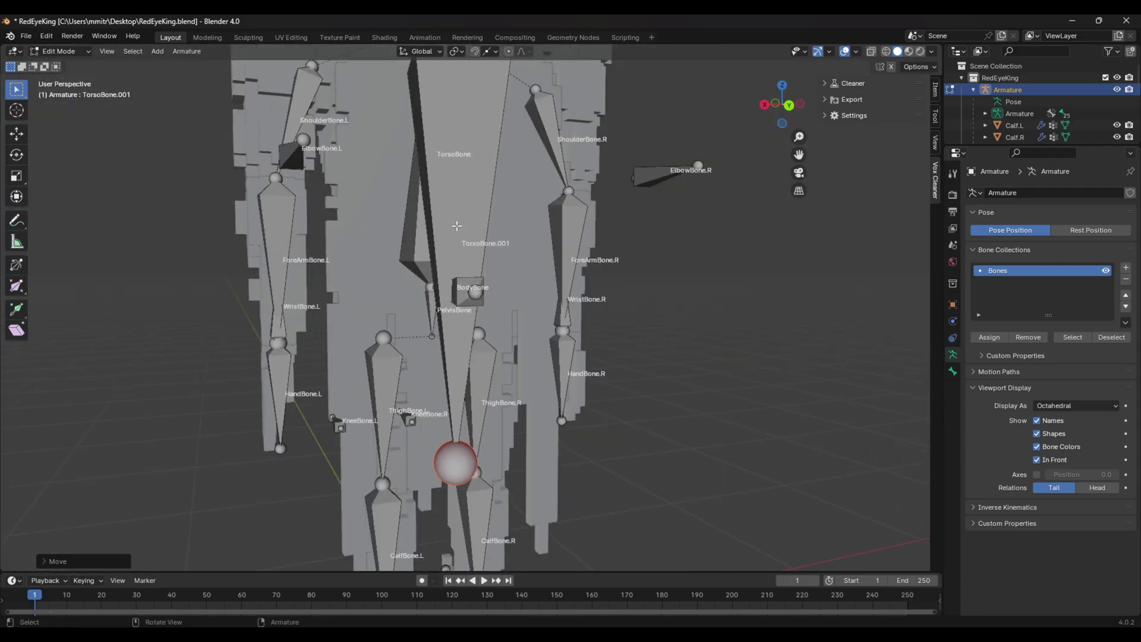
- Name the duplicated bone CapeBone, and recalculate the roll of all bones
key("KP_1")
key("shift+n")
left_click(559, 387)
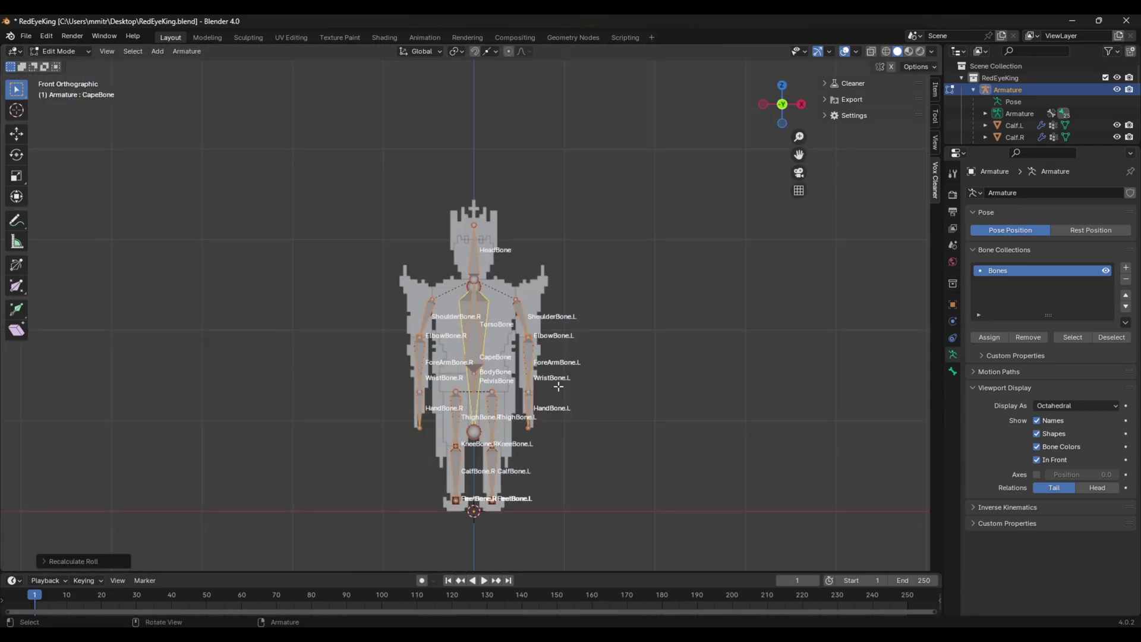
- Rotate TorsoBone in Pose Mode to test the armature with the cape bone
scroll(549, 368, "up", 4)
middle_click_drag(498, 334, 533, 394)
key("Tab")
key("ctrl+Tab")
left_click(451, 352)
key("r")
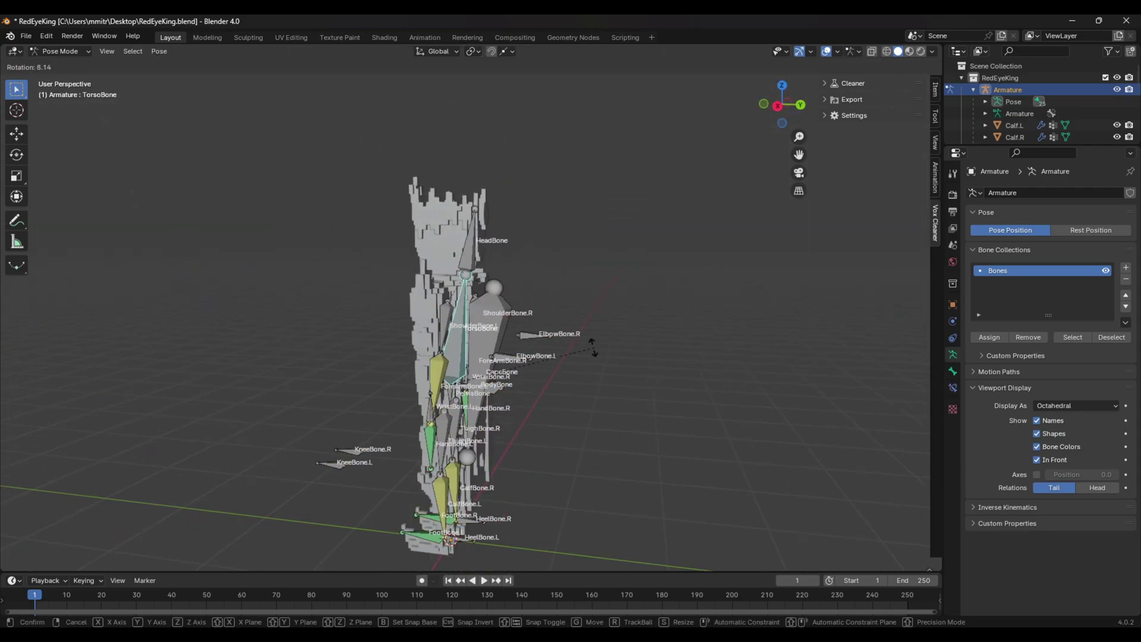
- Parent all meshes to the armature again in Object Mode so they gain a CapeBone vertex group
key("a")
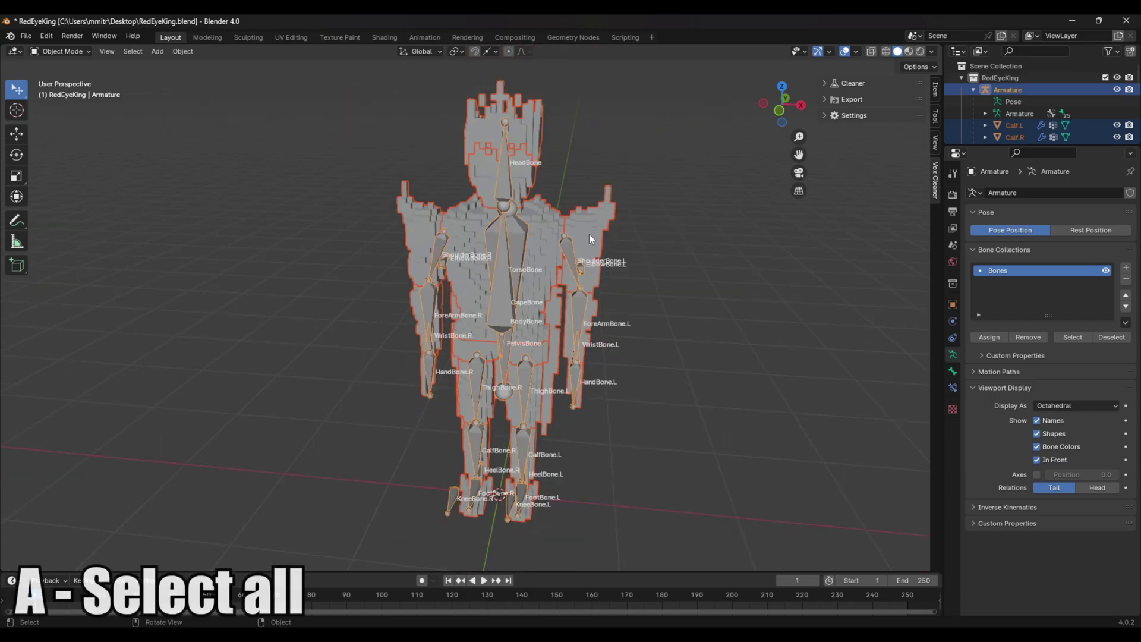
middle_click_drag(589, 234, 542, 223)
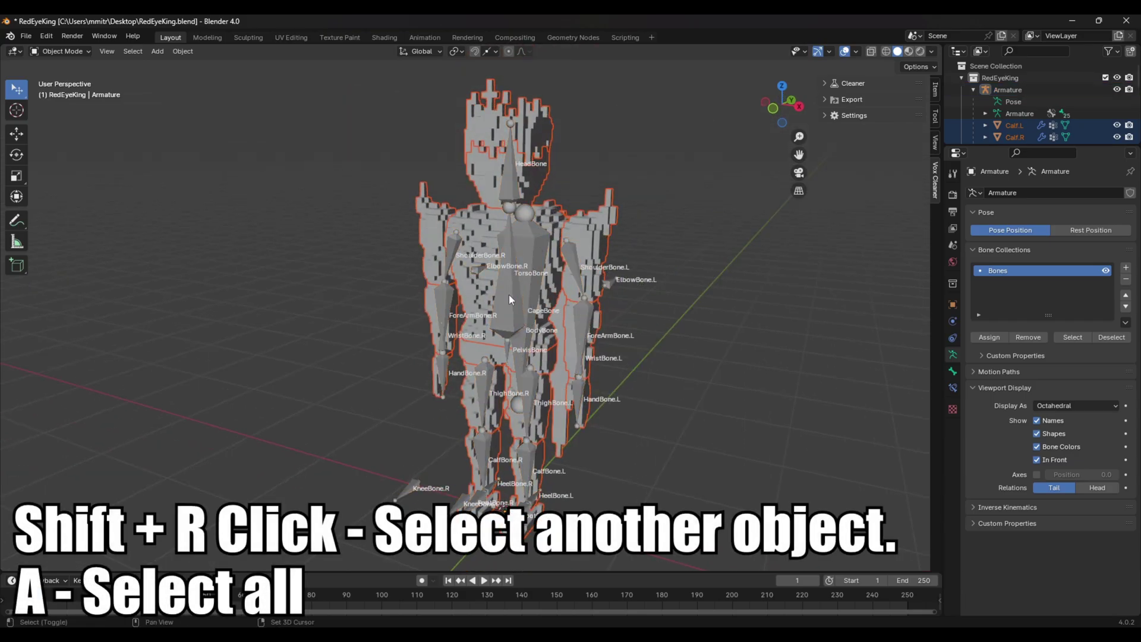
key("ctrl+p")
left_click(555, 306)
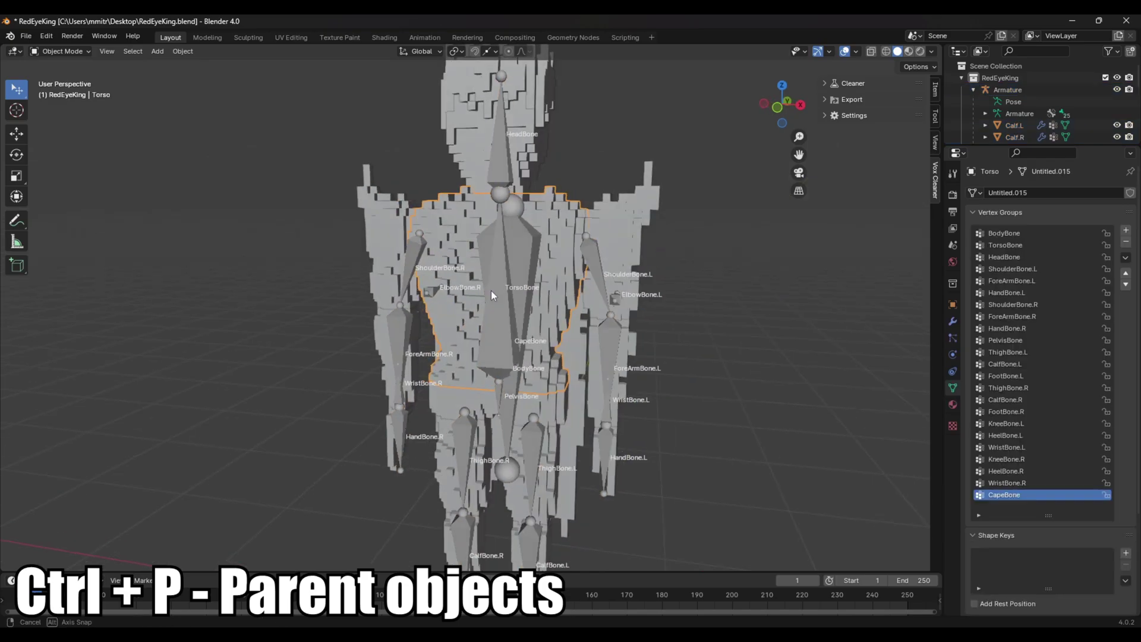
- Select all vertices of the Torso mesh in Edit Mode and assign them to the TorsoBone vertex group
middle_click_drag(490, 290, 493, 330)
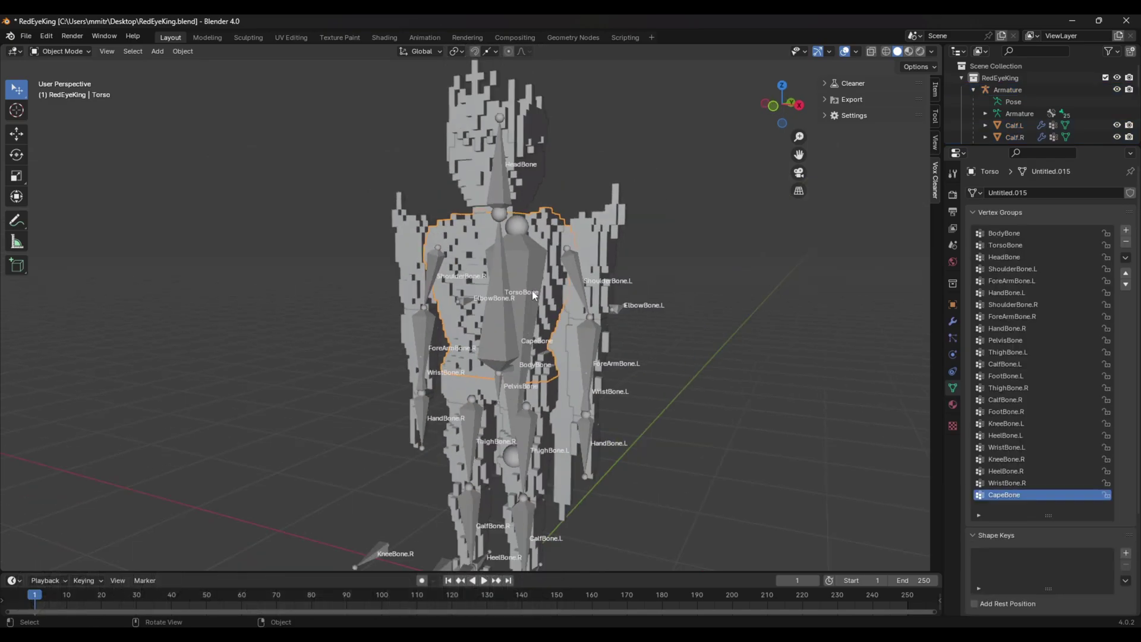
middle_click_drag(533, 290, 576, 248)
left_click(576, 249)
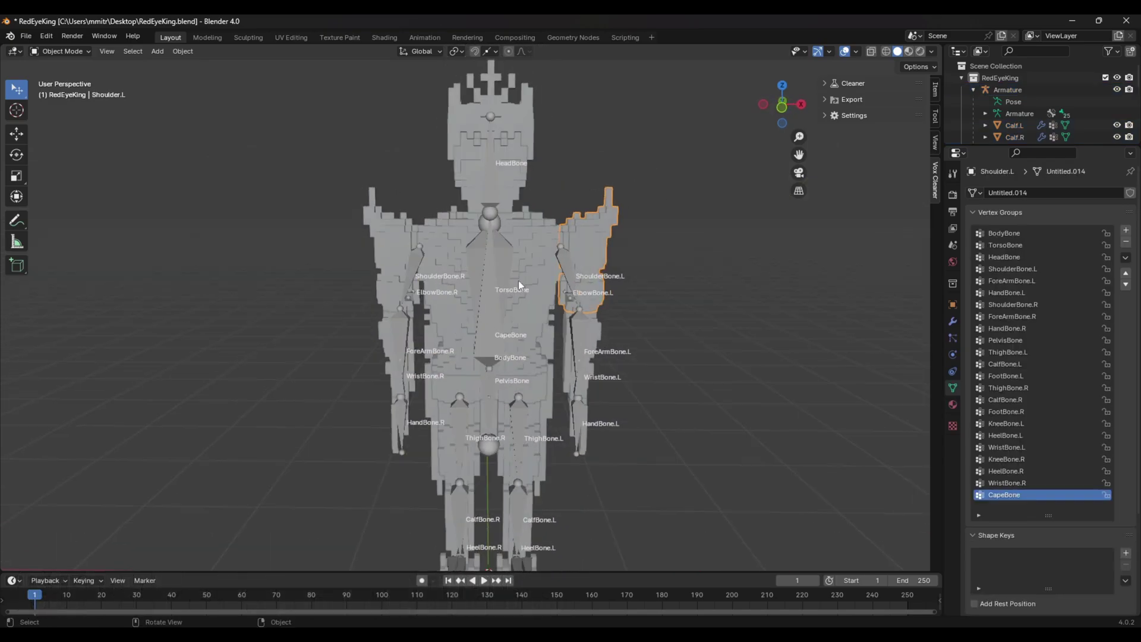
left_click(528, 297)
left_click(526, 297)
middle_click_drag(525, 297, 455, 294)
scroll(455, 294, "up", 1)
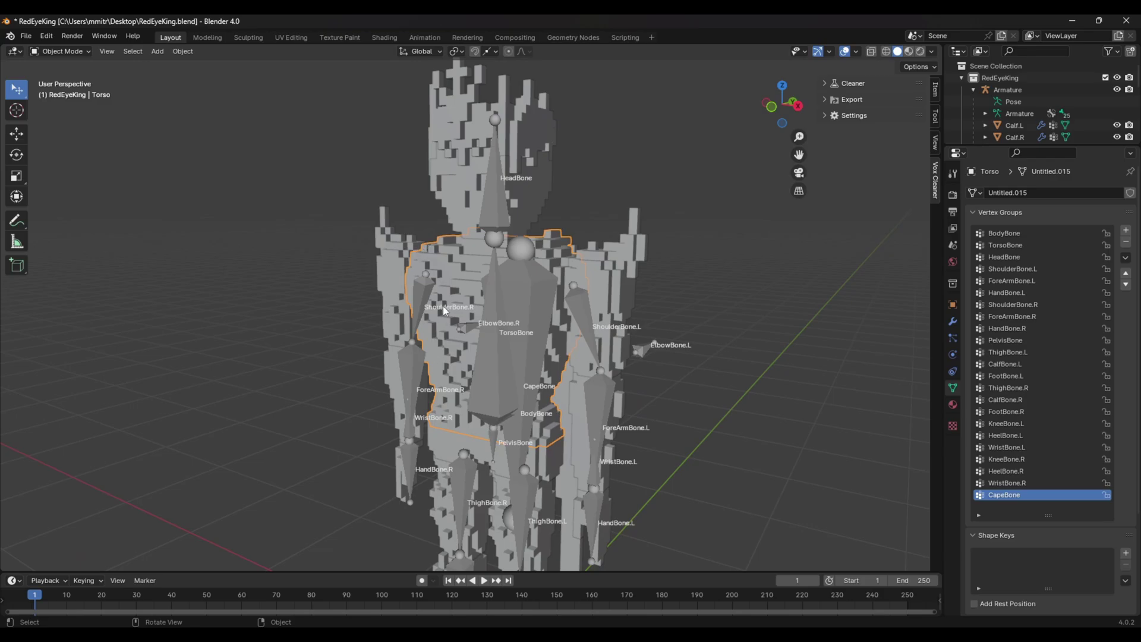
key("Tab")
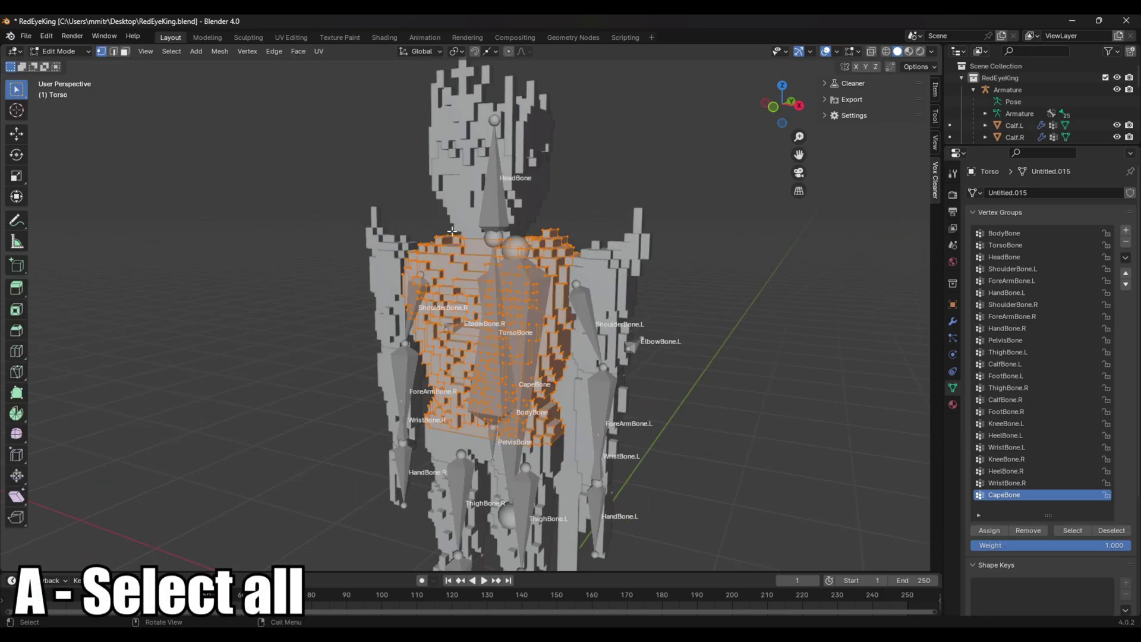
key("a")
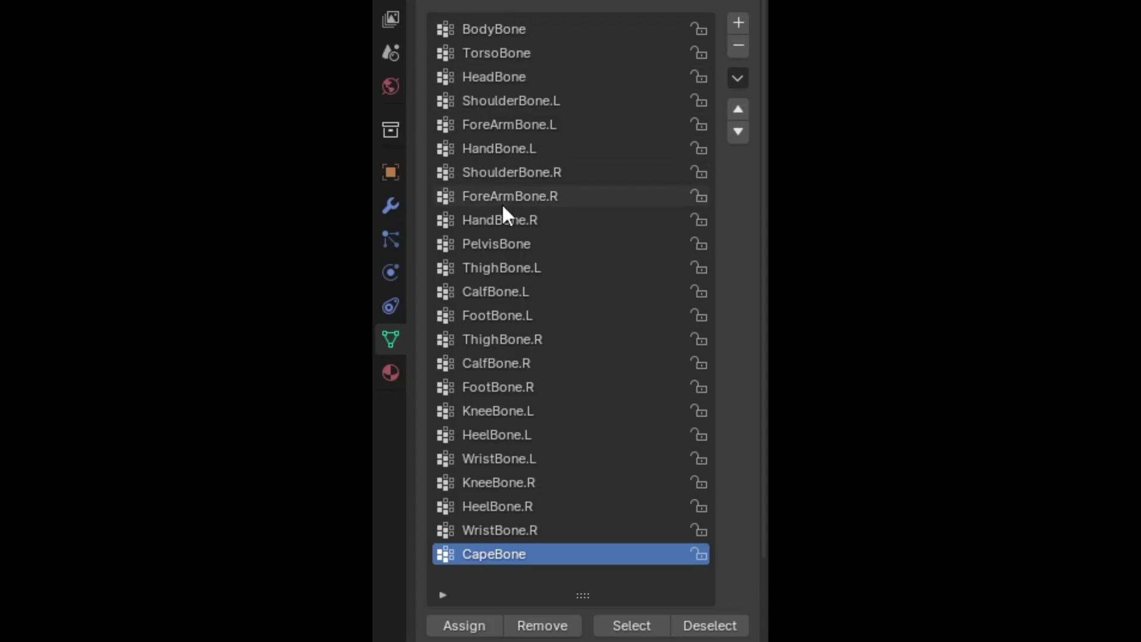
mouse_move(581, 594)
left_mouse_down()
mouse_move(549, 154)
mouse_move(576, 331)
mouse_move(590, 606)
mouse_move(592, 576)
mouse_move(596, 588)
left_mouse_up()
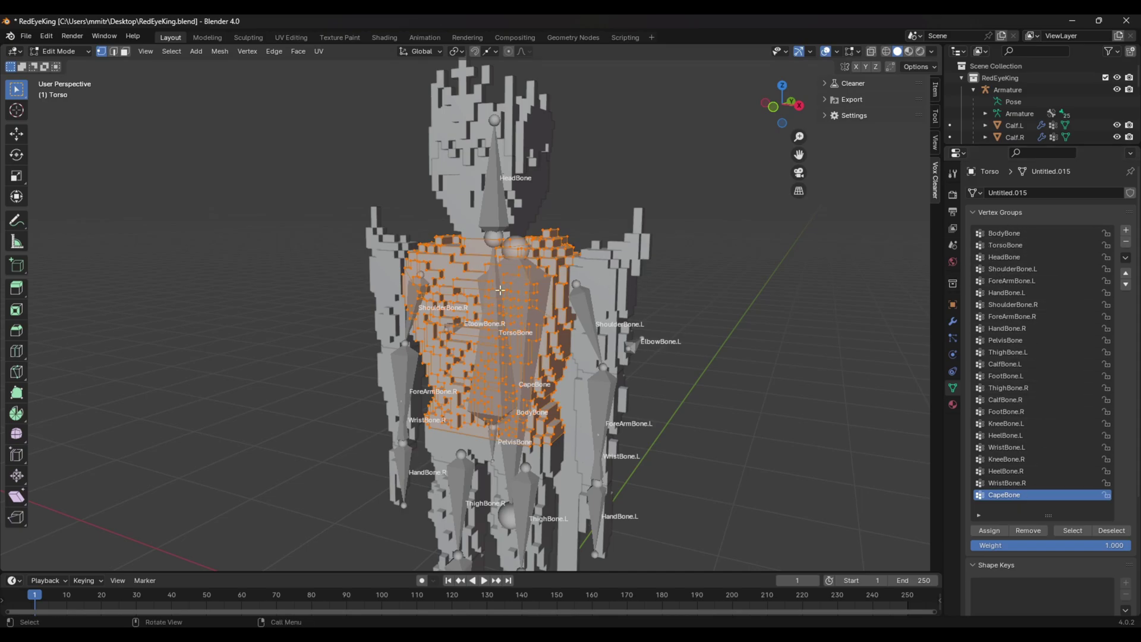
double_click(1002, 245)
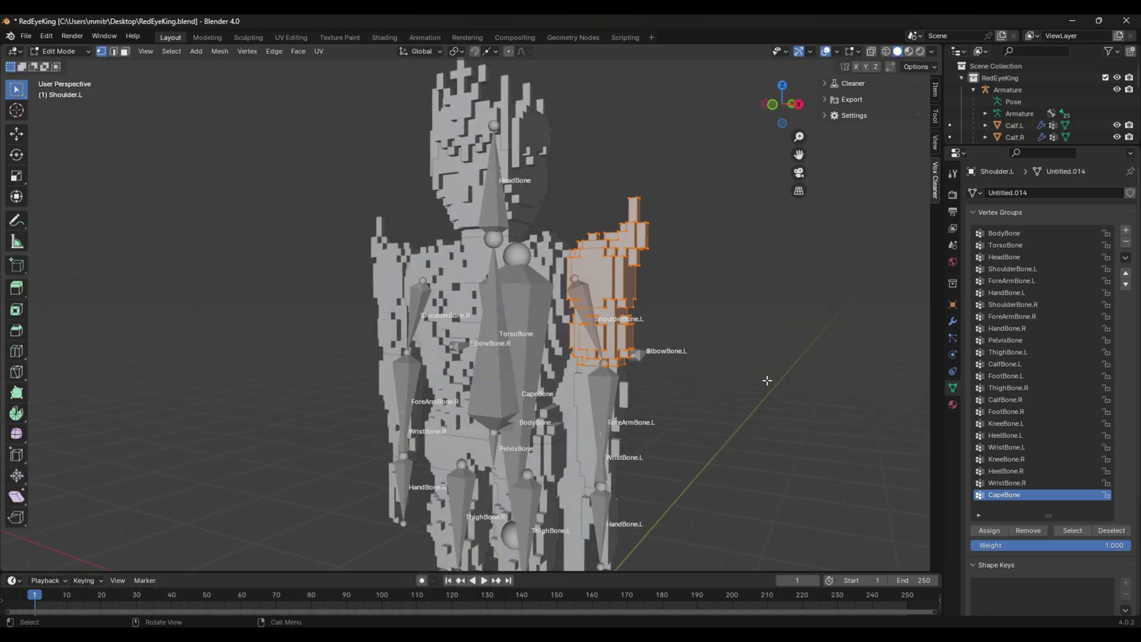
- Assign the vertices of Shoulder.L to the ShoulderBone.L vertex group and those of ForeArm.L to ForeArmBone.L
middle_click_drag(724, 369, 728, 312)
scroll(728, 312, "down", 1)
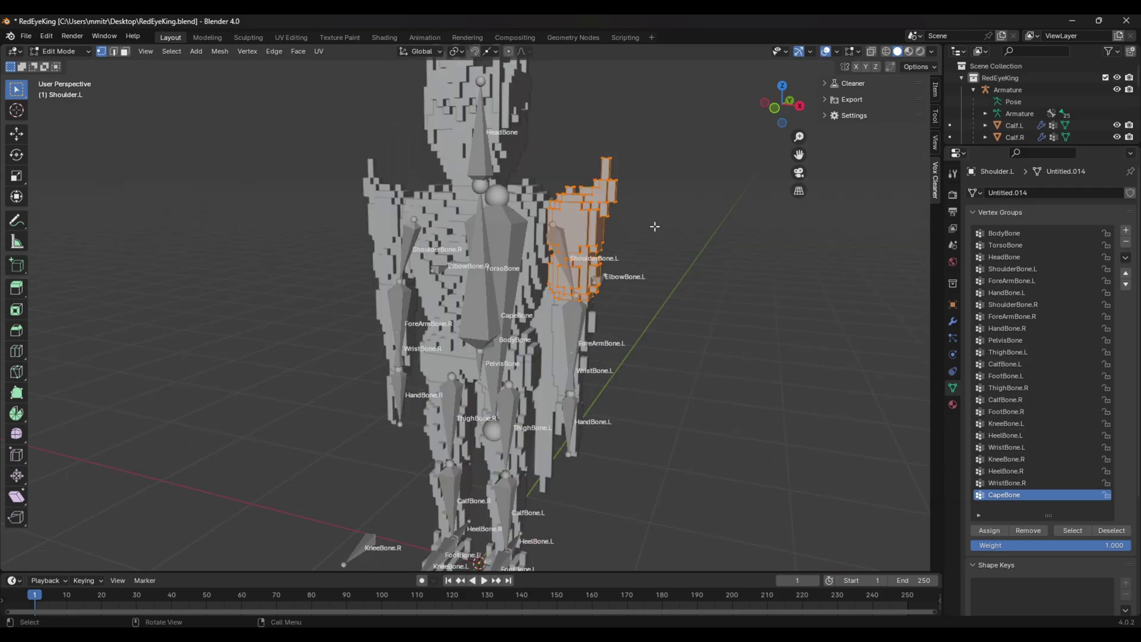
middle_click_drag(654, 226, 652, 235)
scroll(652, 236, "up", 1)
scroll(652, 235, "down", 1)
key("Tab")
left_click(588, 331)
key("Tab")
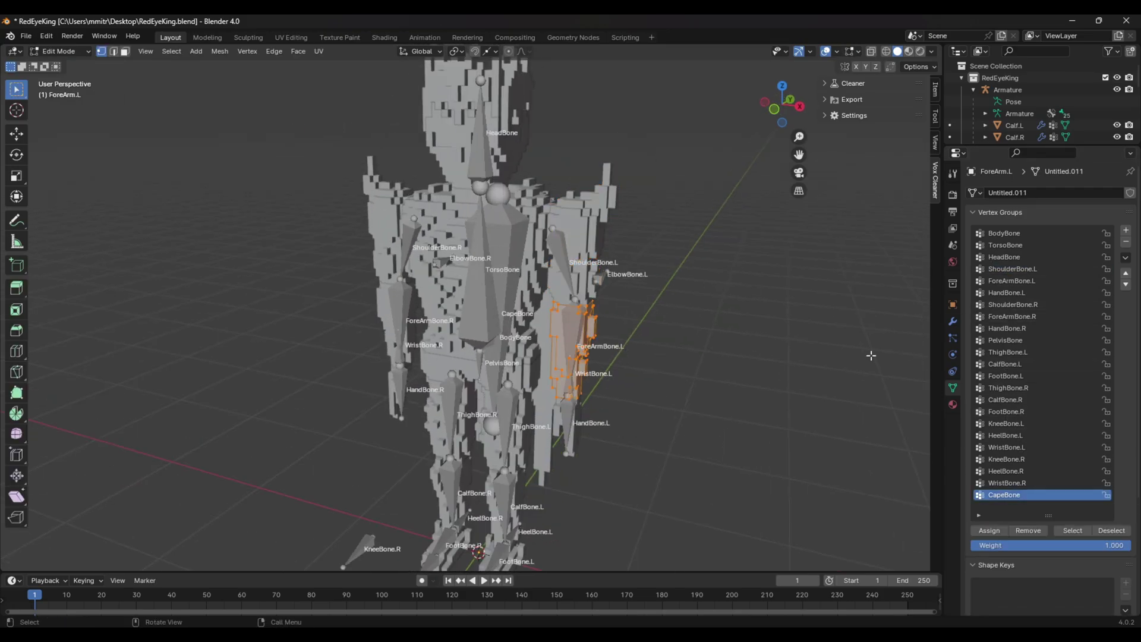
left_click(989, 530)
- Assign the vertices of Hand.L to the HandBone.L vertex group and those of the pelvis mesh to PelvisBone
left_click(567, 425)
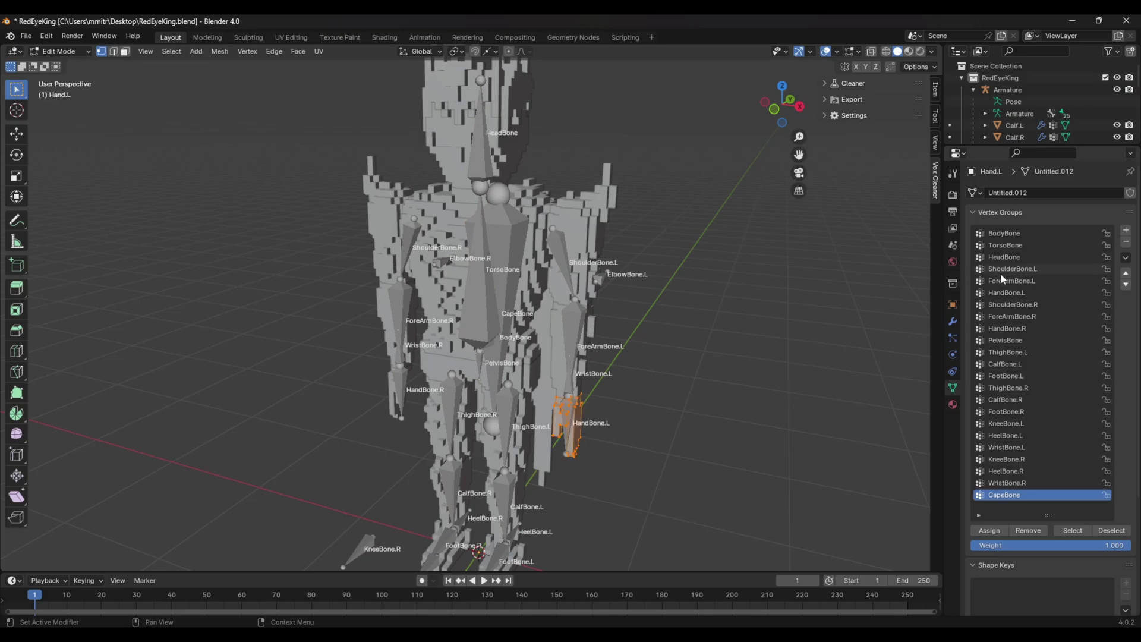
key("Tab")
left_click(509, 372)
key("Tab")
left_click(1005, 340)
left_click(993, 531)
- Assign the vertices of the head and Crown meshes to the HeadBone vertex group
key("Tab")
left_click(505, 139)
key("Tab")
key("Tab")
left_click(502, 86)
key("Tab")
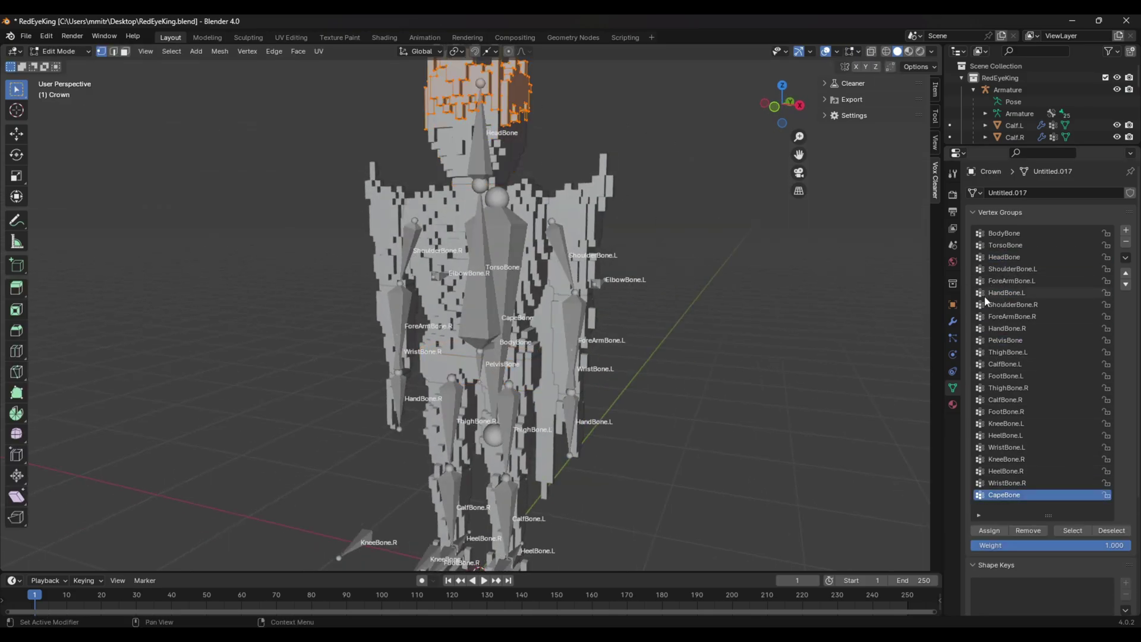
left_click(1001, 257)
key("Tab")
- Assign the vertices of the cape mesh behind the torso to the CapeBone vertex group
middle_click_drag(689, 245, 535, 252)
left_click(538, 331)
key("Tab")
key("Tab")
- Assign all vertices of the Shoulder.R mesh to the ShoulderBone.R vertex group
middle_click_drag(565, 364, 766, 368)
left_click(387, 221)
key("Tab")
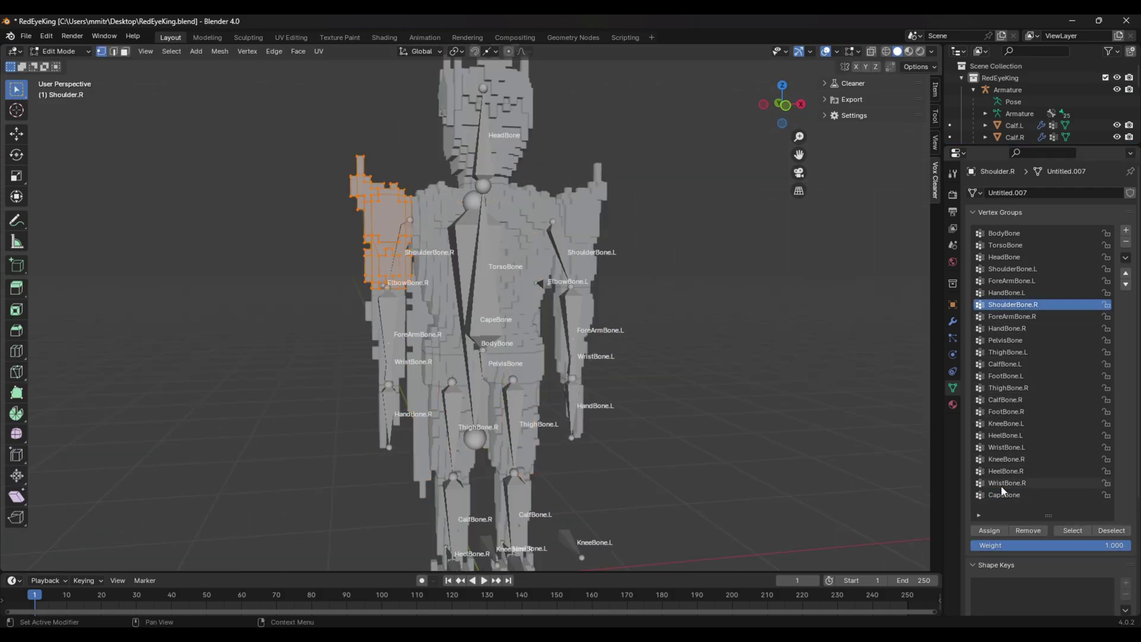
left_click(991, 530)
key("Tab")
- Assign the vertices of ForeArm.R to the ForeArmBone.R vertex group and those of Hand.R to HandBone.R
left_click(387, 331)
key("Tab")
left_click(1014, 316)
key("Tab")
left_click(384, 404)
key("Tab")
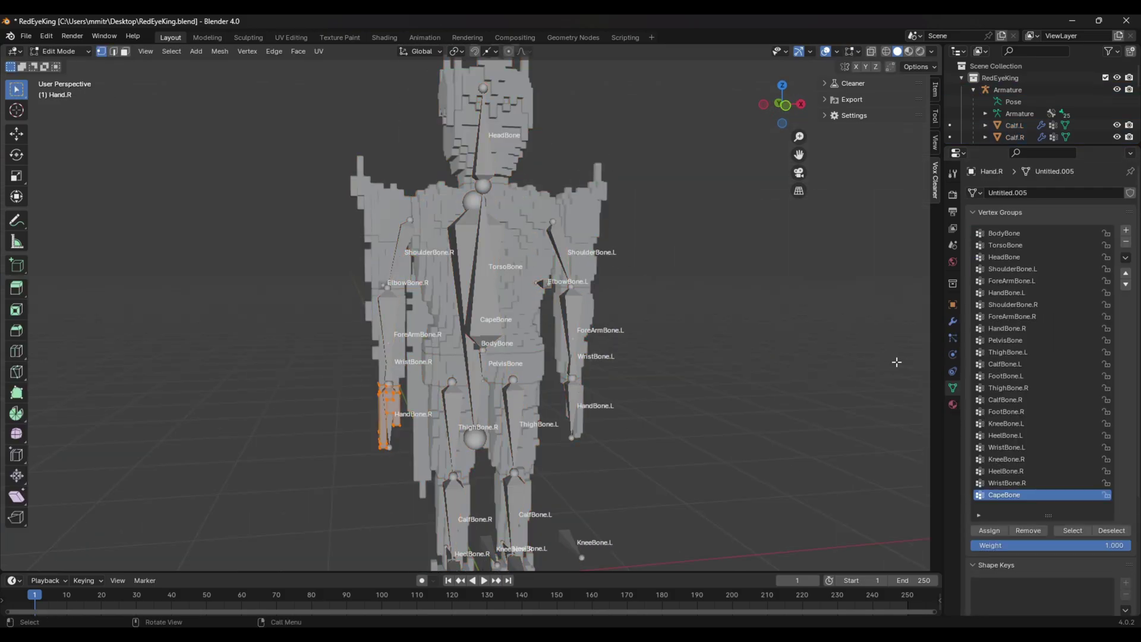
left_click(1007, 329)
- Assign all vertices of the Thigh.L mesh to the ThighBone.L vertex group
middle_click_drag(636, 364, 659, 270, "shift")
middle_click_drag(660, 271, 615, 256)
key("Tab")
left_click(550, 325)
key("Tab")
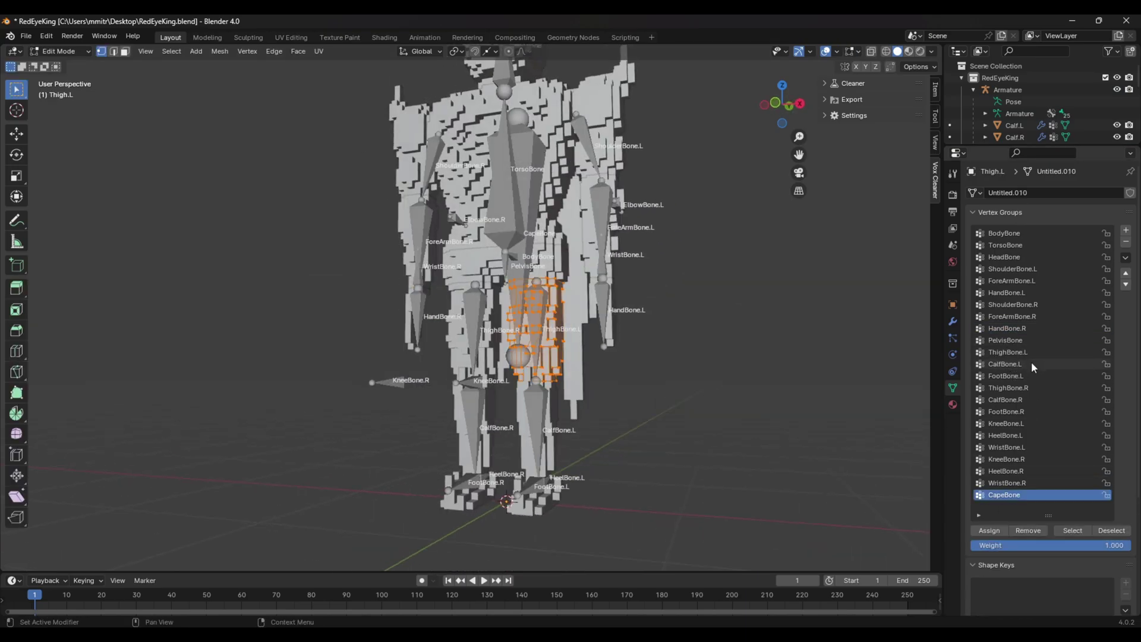
key("Tab")
- Select all vertices of the Calf.L mesh and assign them to the CalfBone.L vertex group
left_click(556, 401)
key("Tab")
key("a")
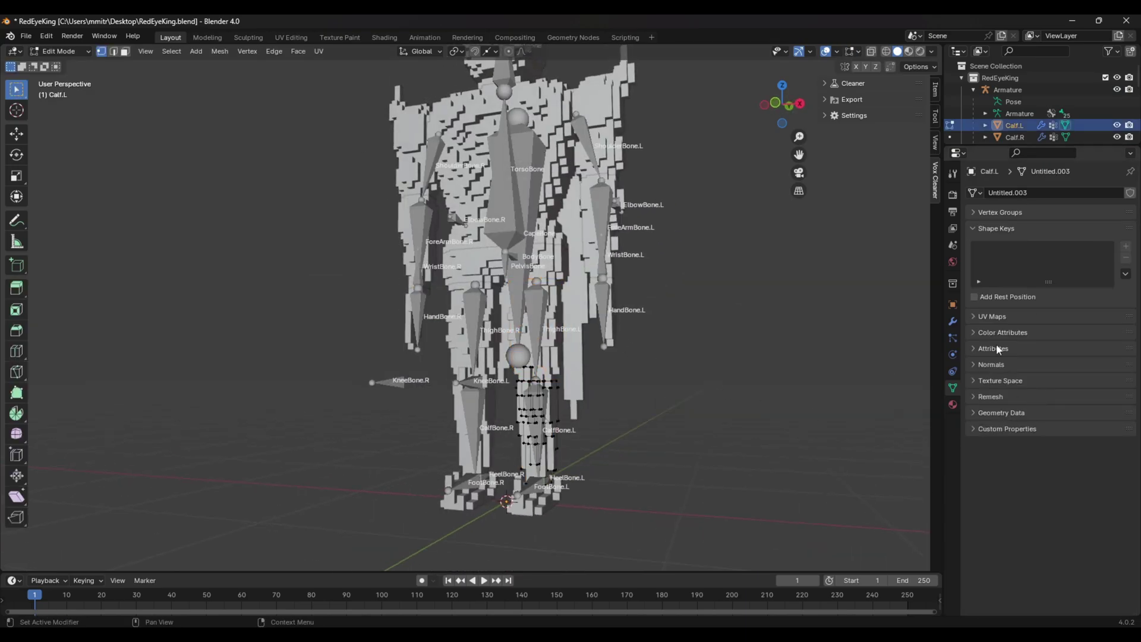
left_click(1000, 212)
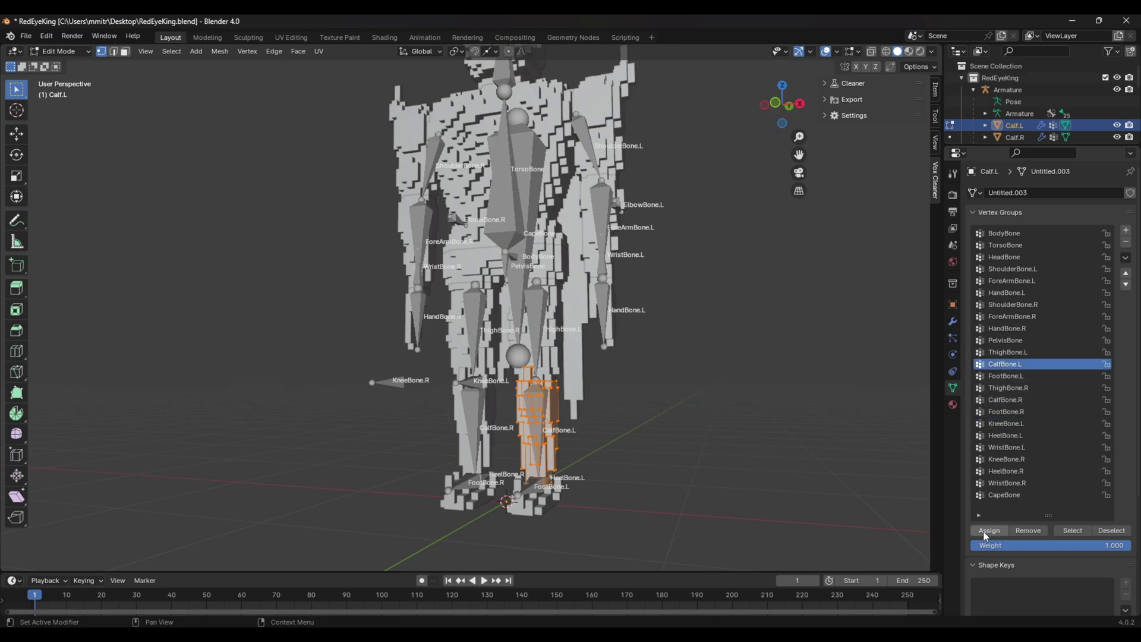
left_click(983, 530)
- Assign the vertices of Foot.L to the FootBone.L vertex group and those of Foot.R to FootBone.R
left_click(534, 499)
left_click(989, 530)
key("Tab")
left_click(471, 498)
key("Tab")
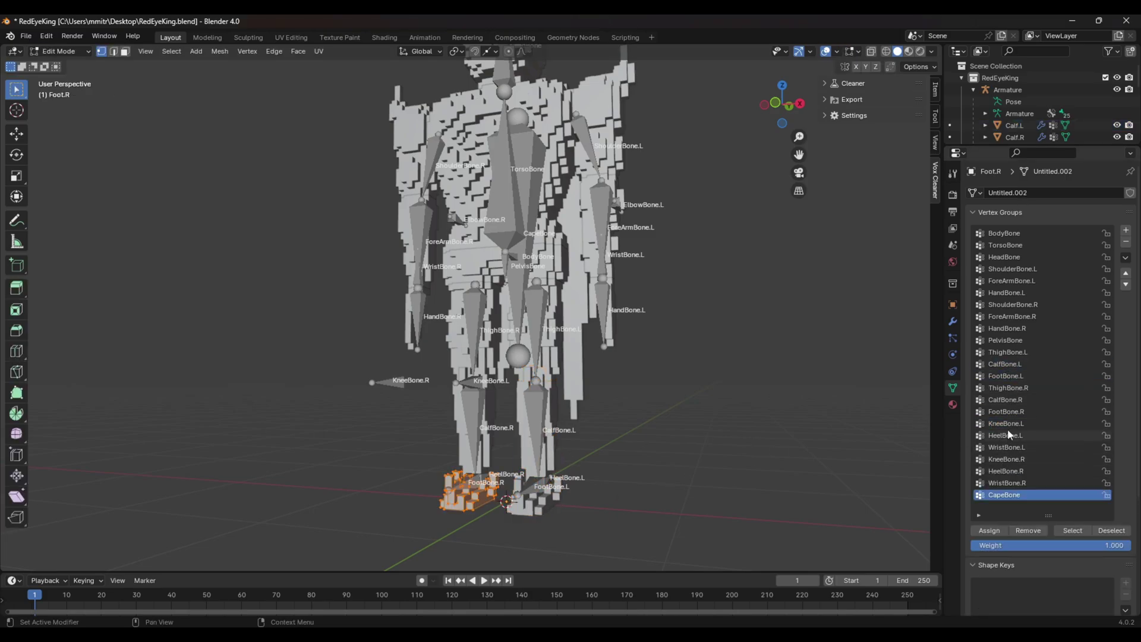
left_click(989, 530)
- Assign all vertices of the Calf.R mesh to the CalfBone.R vertex group
left_click(474, 415)
left_click(1005, 401)
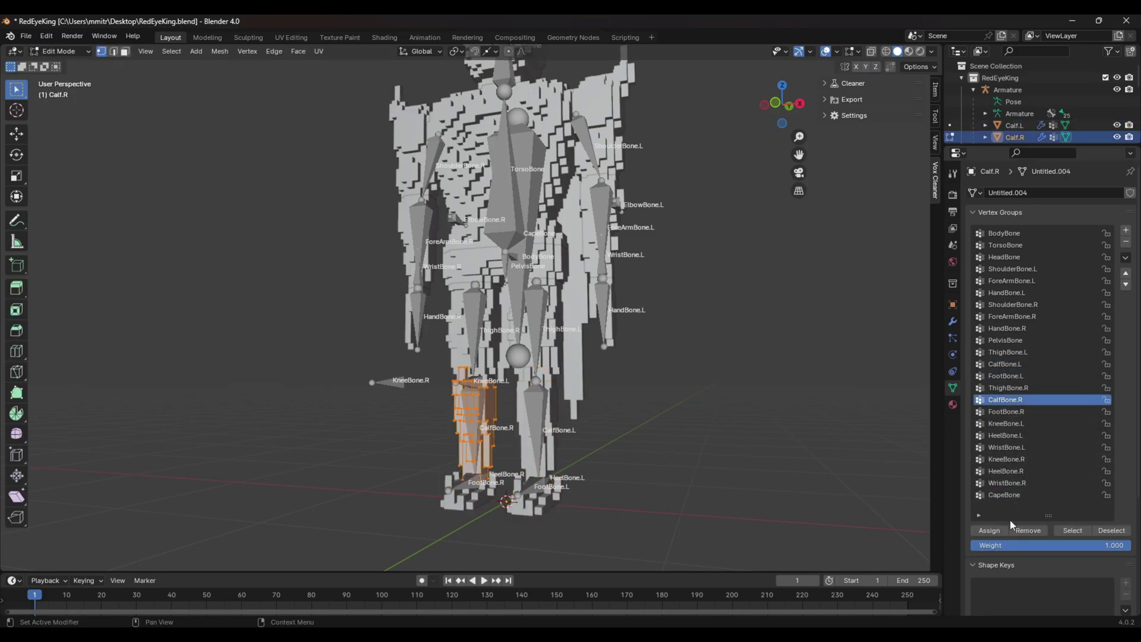
left_click(994, 529)
key("Tab")
- Assign all vertices of the Thigh.R mesh to the ThighBone.R vertex group and return to Object Mode
left_click(474, 339)
key("Tab")
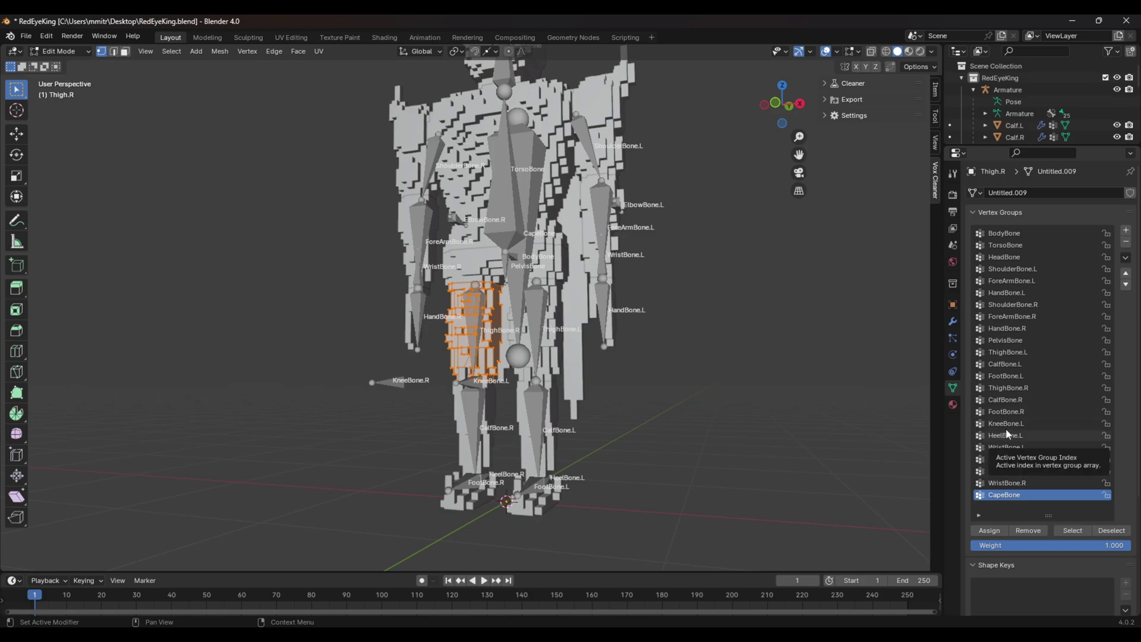
left_click(1008, 387)
key("Tab")
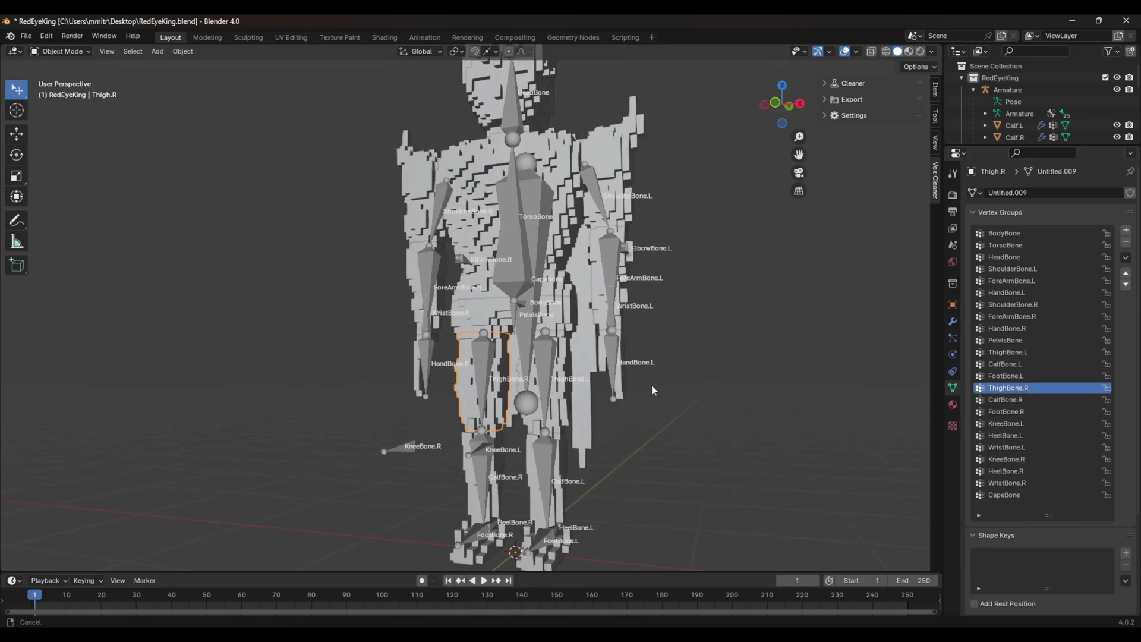
middle_click_drag(651, 383, 621, 343)
key("Tab")
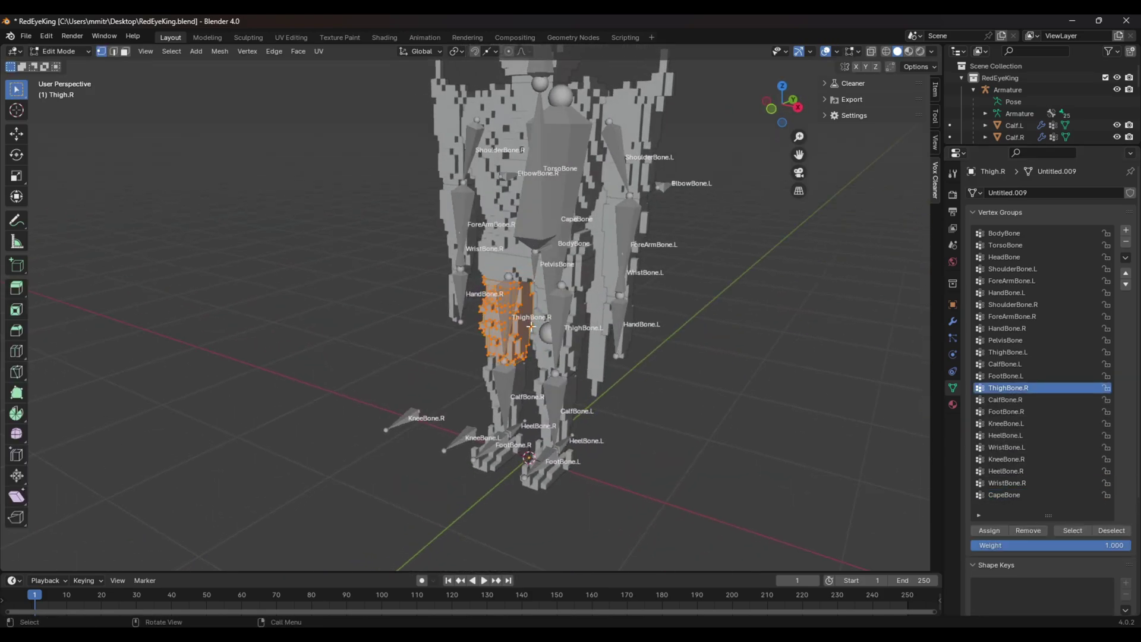
key("Tab")
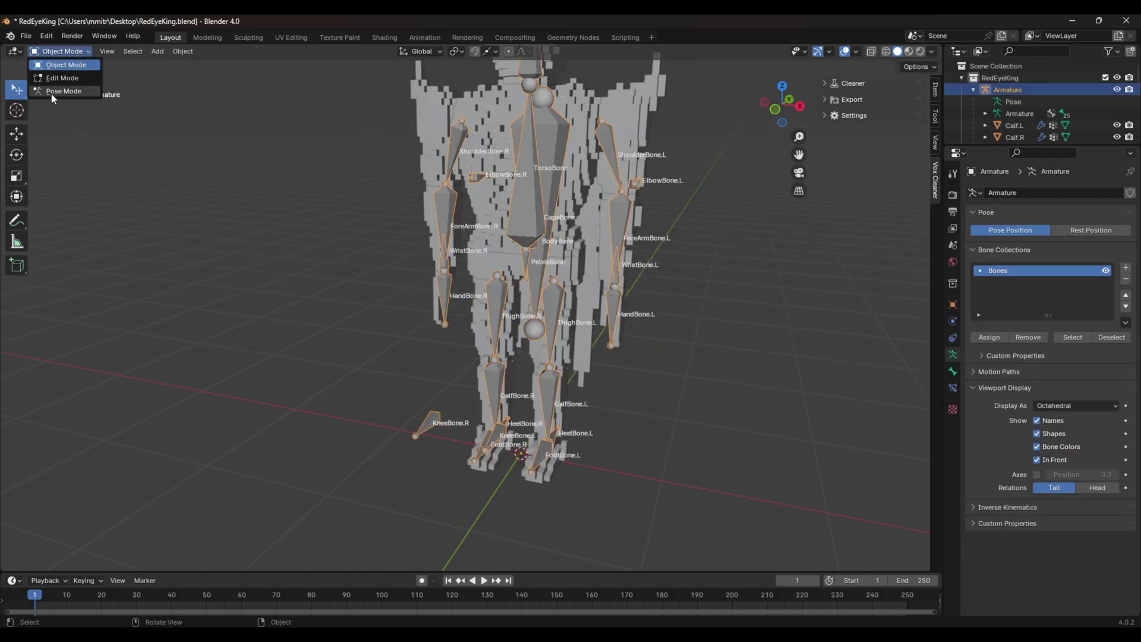
- Put the armature in Pose Mode and rotate CapeBone to test how the cape mesh follows it
left_click(60, 91)
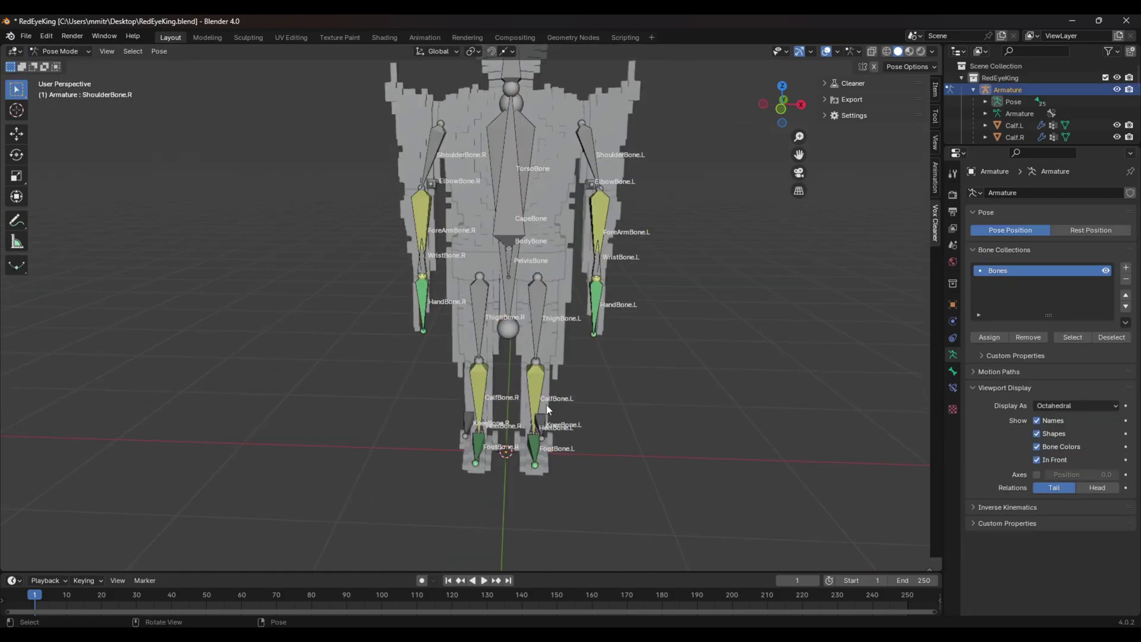
middle_click_drag(575, 392, 503, 286)
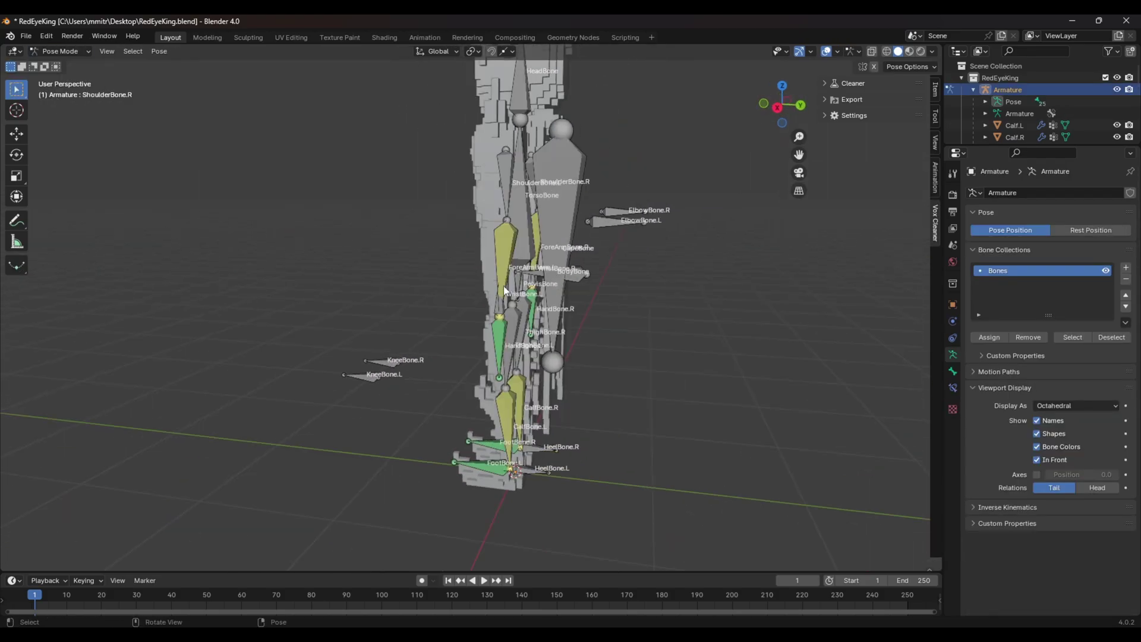
key("r")
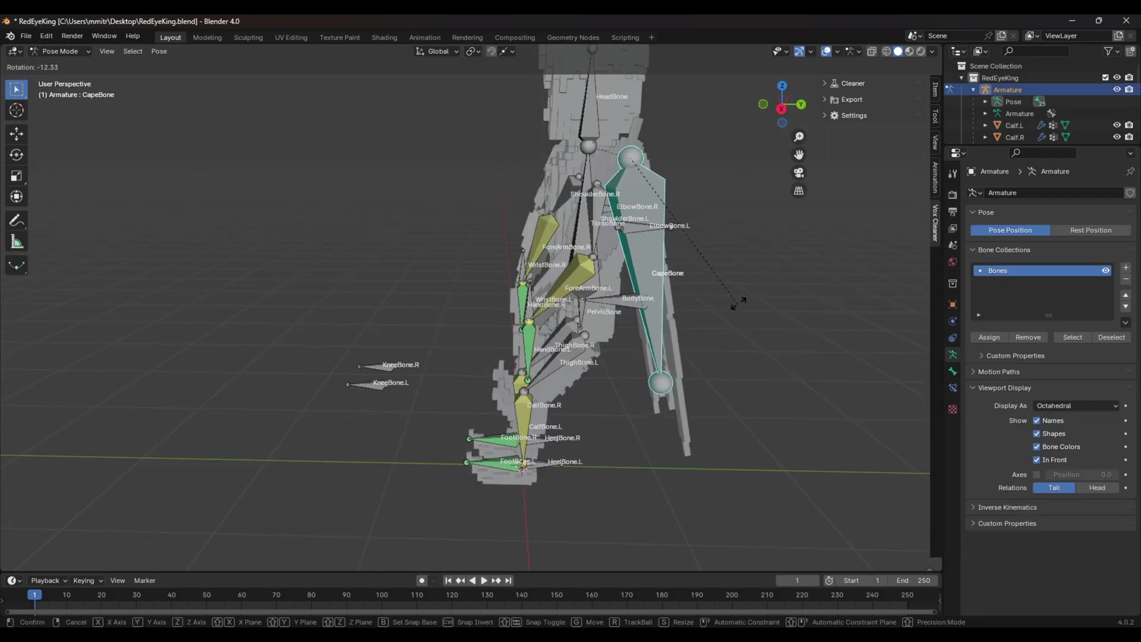
left_click(790, 270)
middle_click_drag(791, 270, 600, 306)
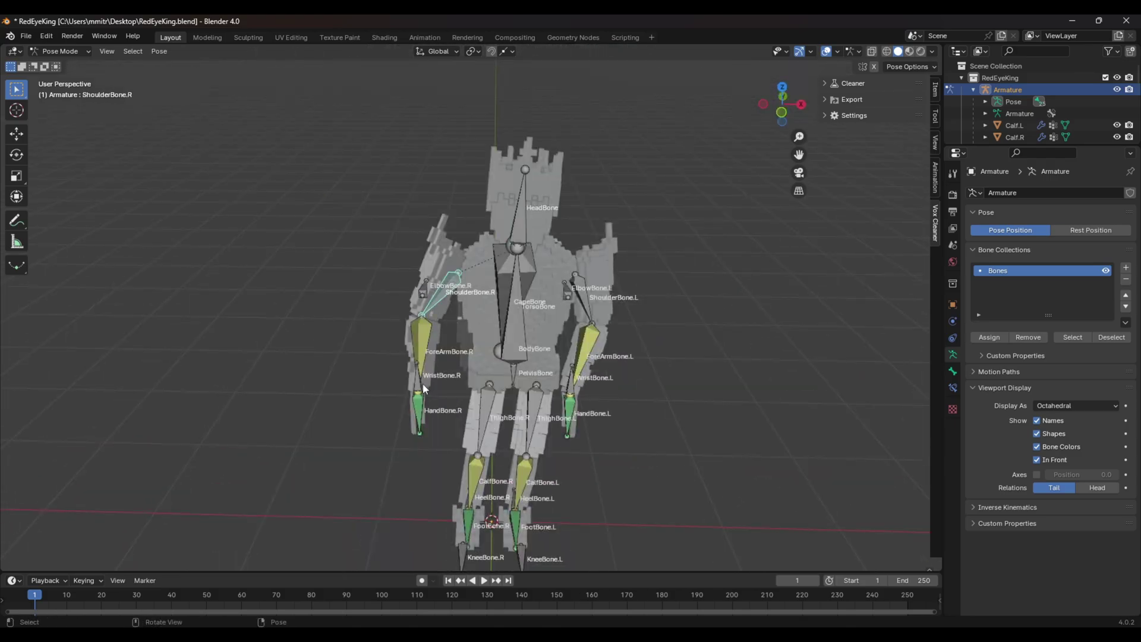
- Rotate WristBone.R and move WristBone.L outward to test the arm meshes
left_click(423, 386)
key("r")
left_click(441, 380)
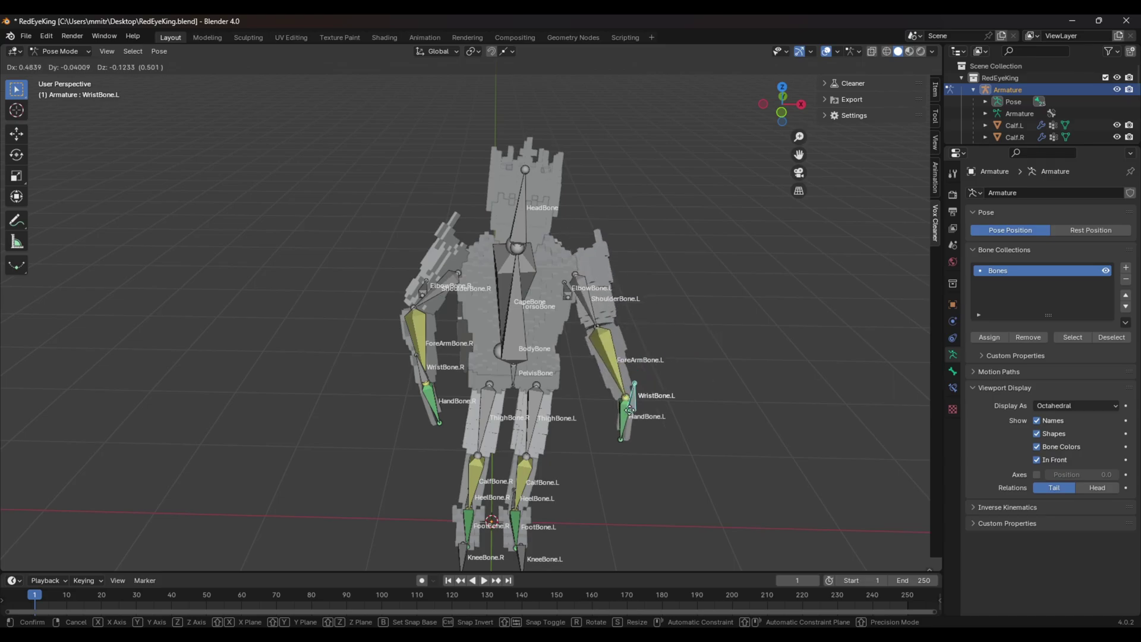
left_click(666, 368)
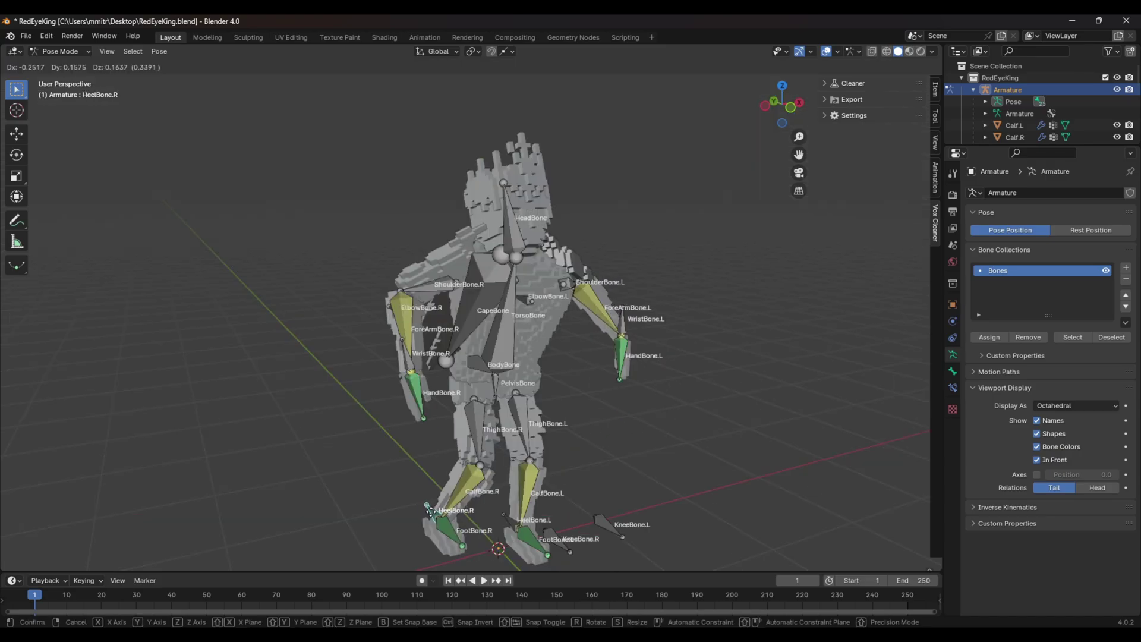
- Move HeelBone.R and HeelBone.L outward to test the leg meshes in a wide stance
left_click(432, 514)
key("r")
left_click(511, 523)
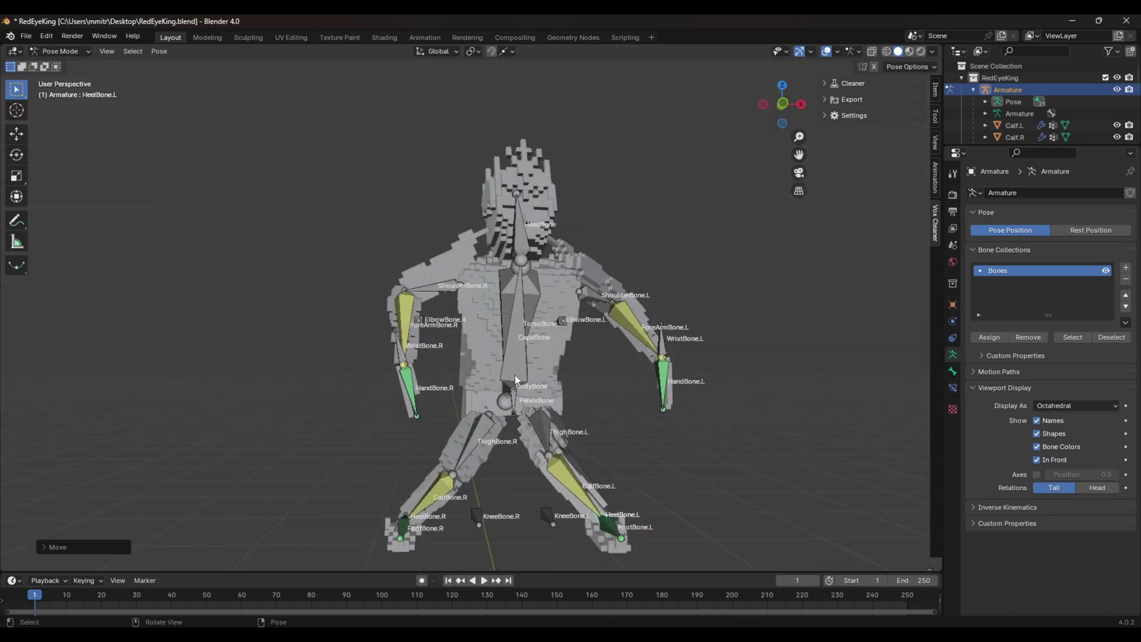
- Rotate PelvisBone to test how the pelvis mesh follows it
key("r")
left_click(541, 464)
scroll(519, 408, "up", 3)
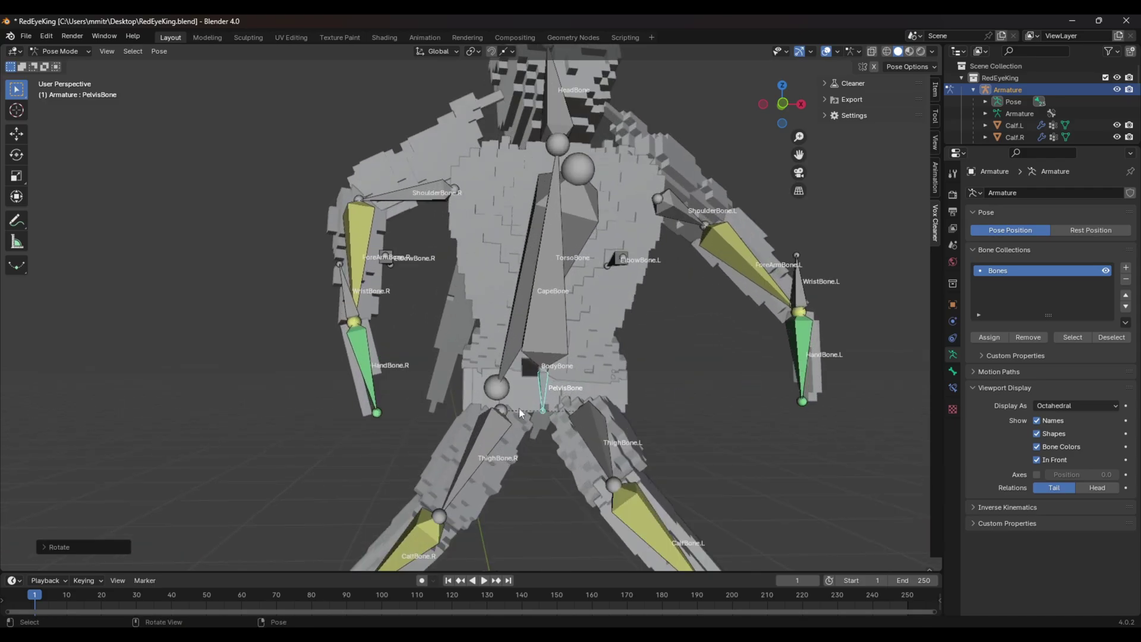
key("r")
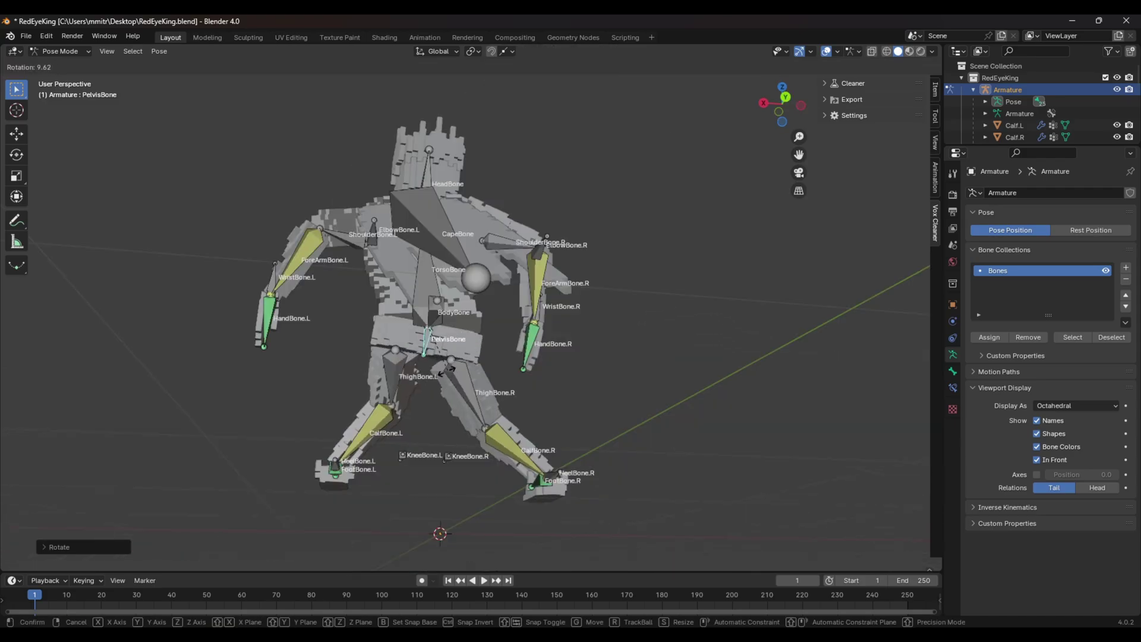
left_click(460, 370)
- Rotate BodyBone to tilt the whole upper body as a pose test
middle_click_drag(449, 377, 577, 304)
left_click(529, 365)
middle_click_drag(529, 368, 599, 367)
left_click(413, 324)
key("r")
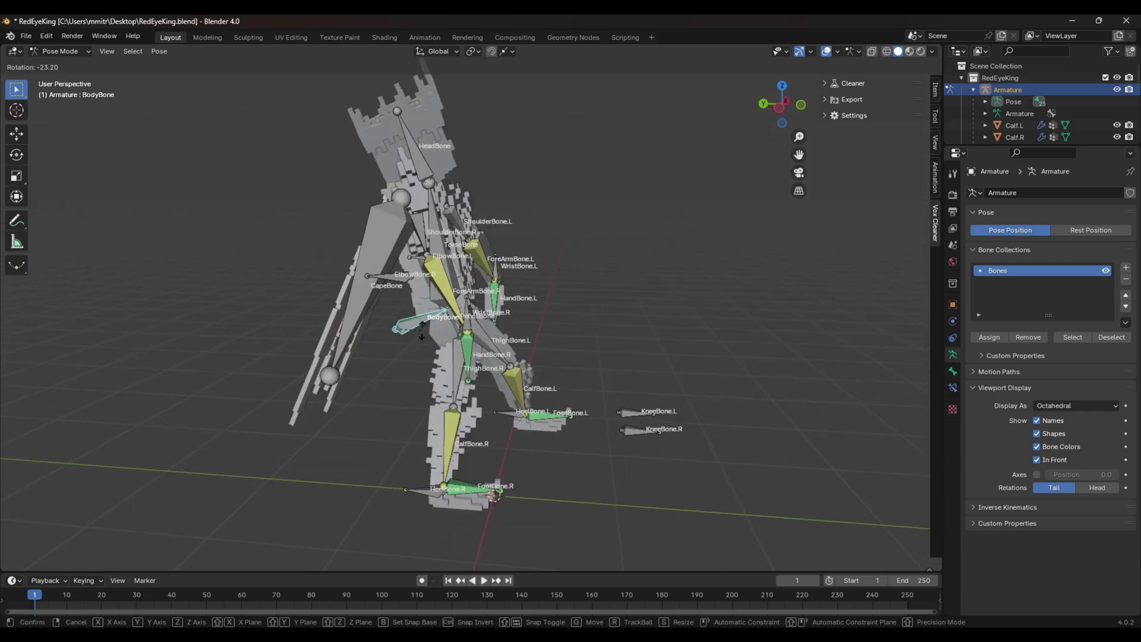
left_click(416, 340)
- Select all bones and clear their pose transforms to return the armature to its rest pose
middle_click_drag(415, 344, 489, 348)
left_click(524, 308)
mouse_move(525, 306)
middle_mouse_down()
mouse_move(498, 305)
mouse_move(525, 309)
middle_mouse_up()
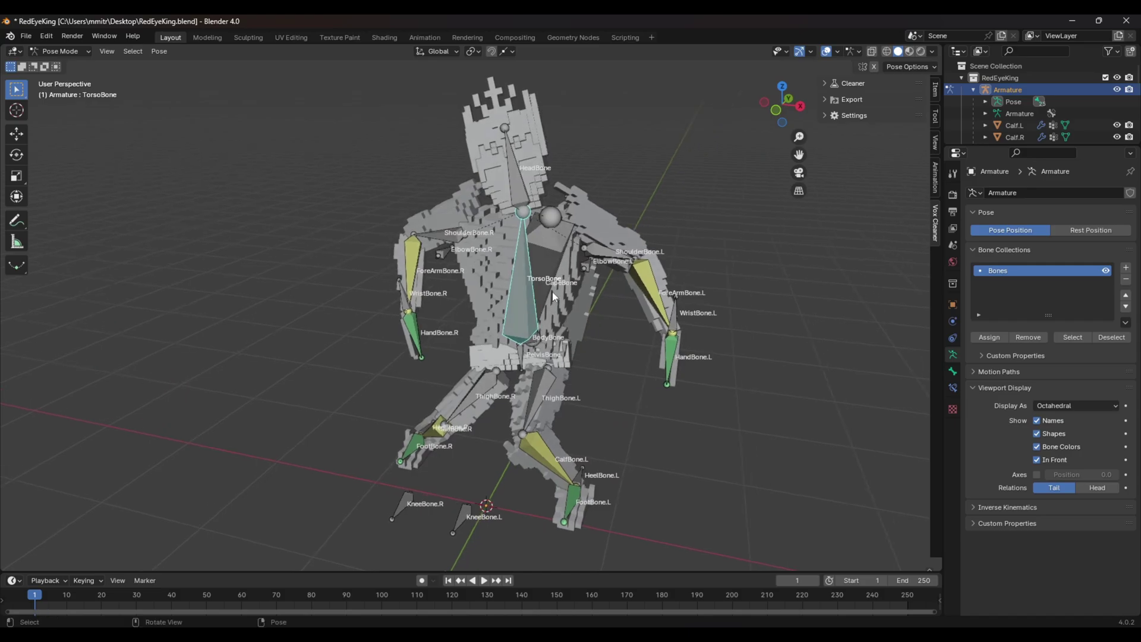
middle_click_drag(664, 326, 662, 312)
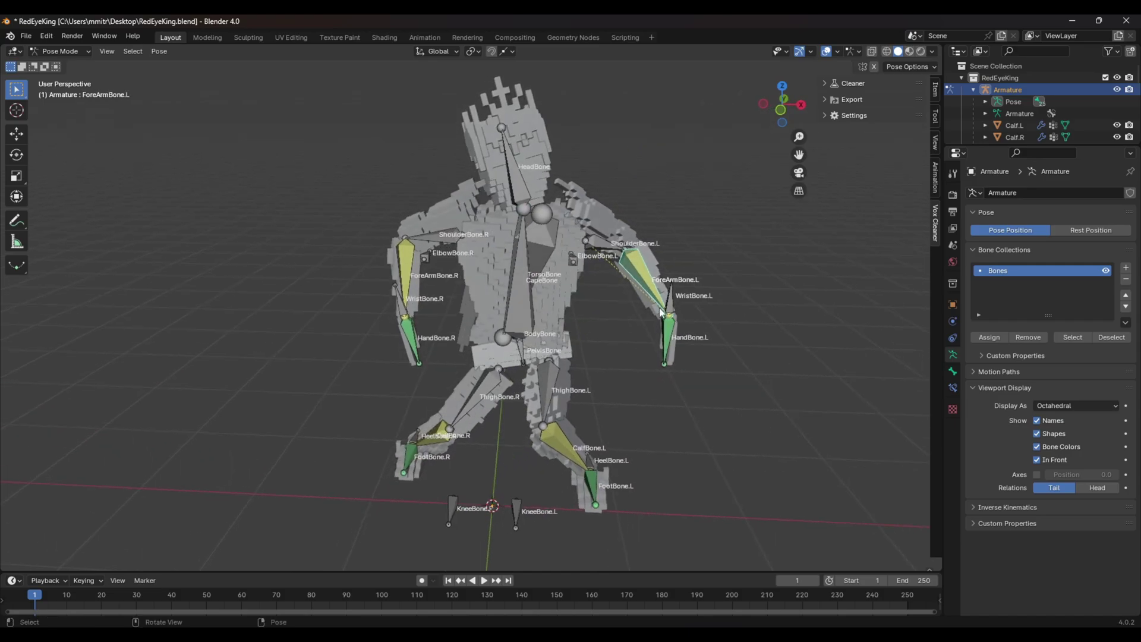
key("a")
key("alt+g")
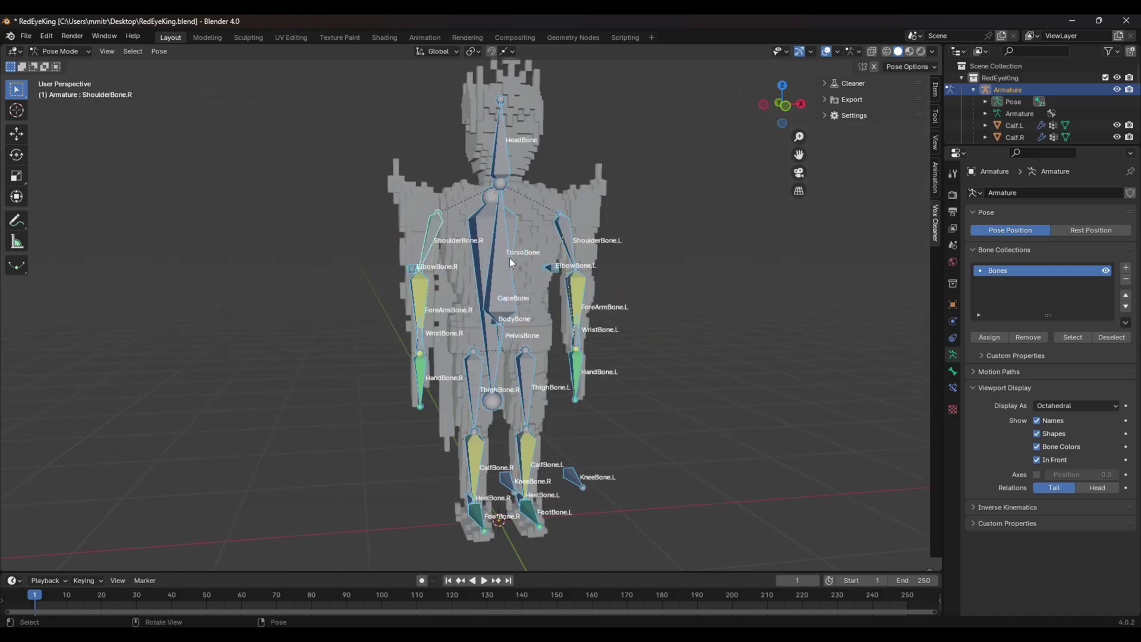
- Select the Torso mesh in Object Mode to review its vertex groups, and return the armature to Pose Mode
key("ctrl+Tab")
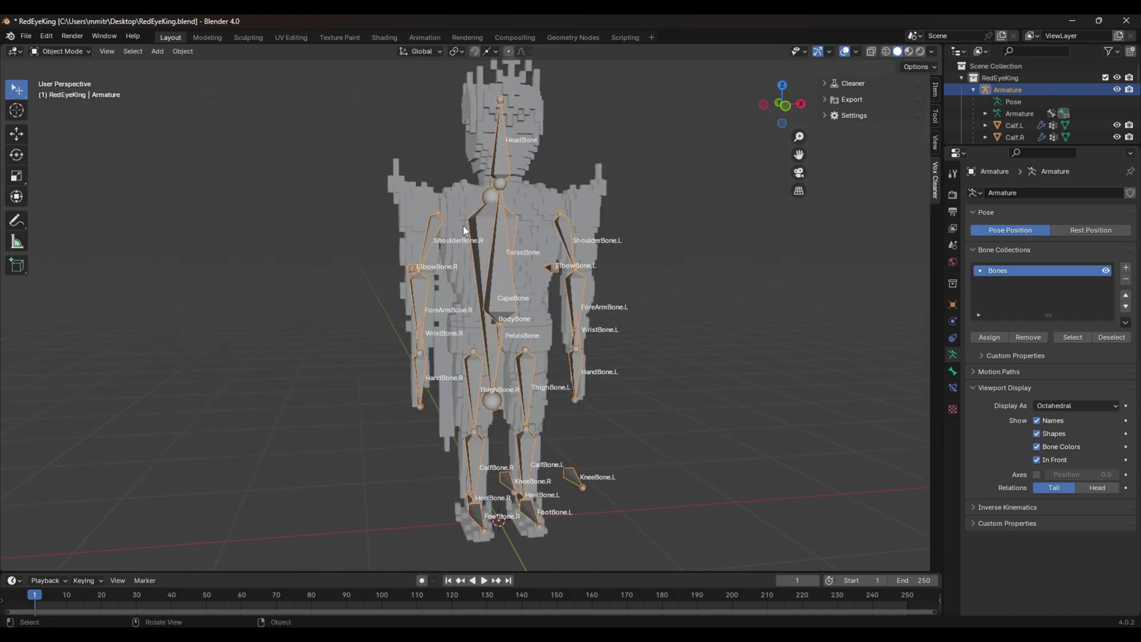
left_click(453, 277)
middle_click_drag(454, 280, 537, 334)
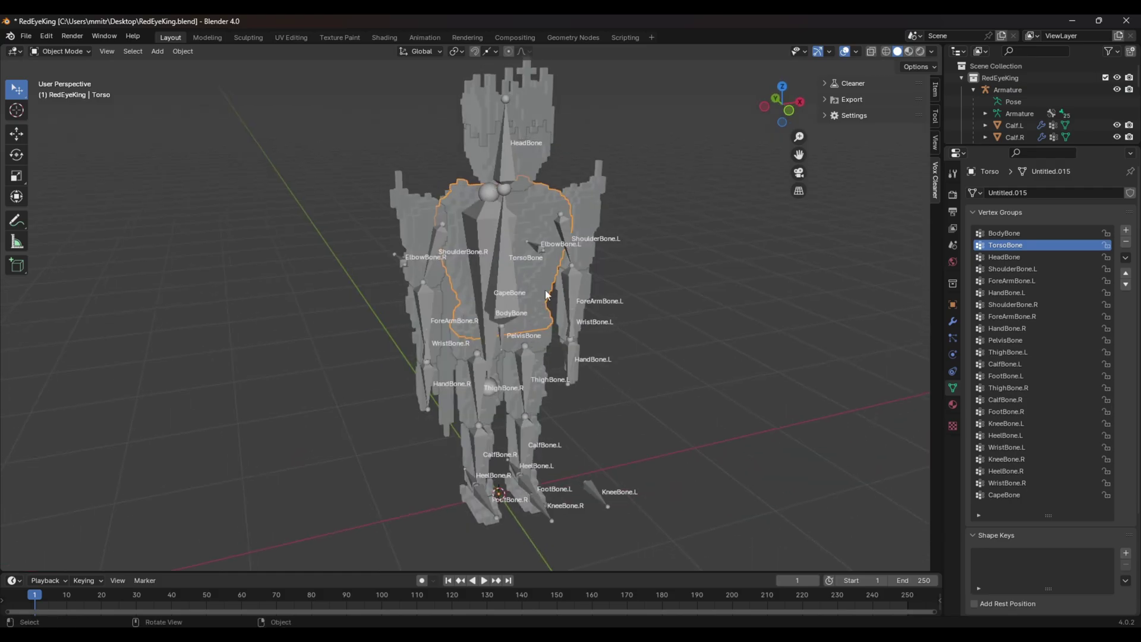
middle_click_drag(518, 259, 534, 295)
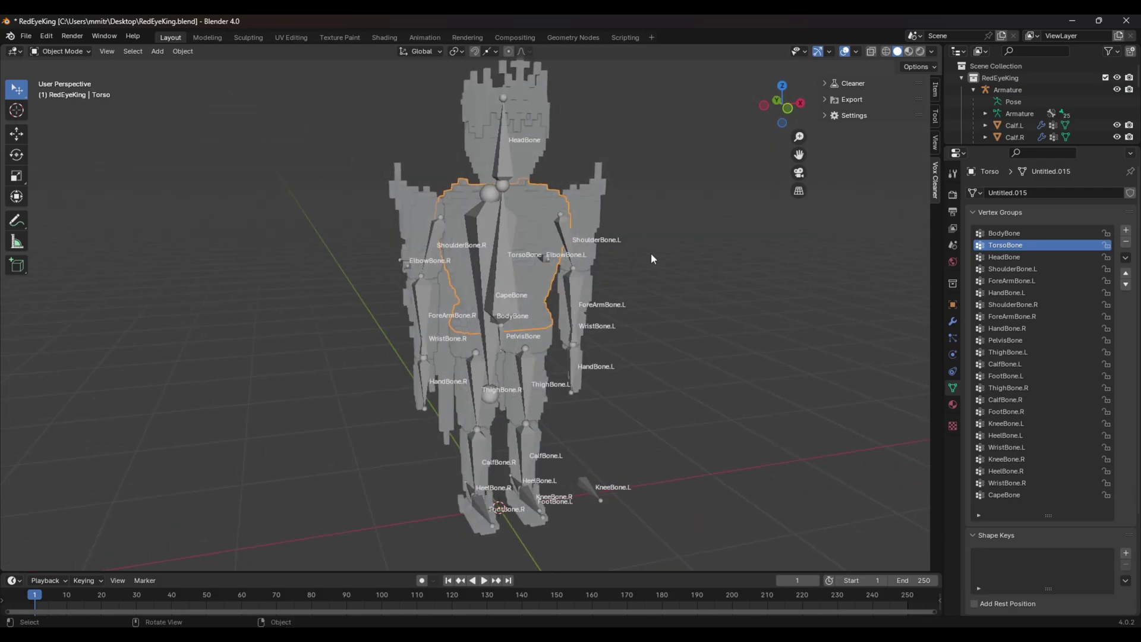
key("Tab")
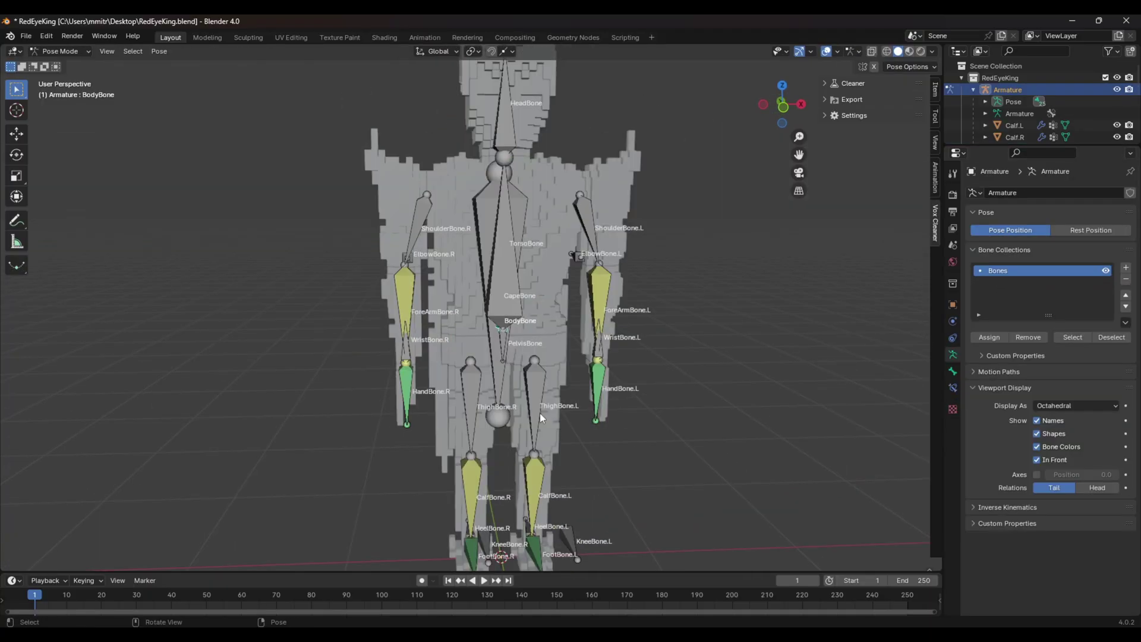
- Select HeelBone.L and examine the rigged character's bones from several angles
scroll(540, 412, "down", 2)
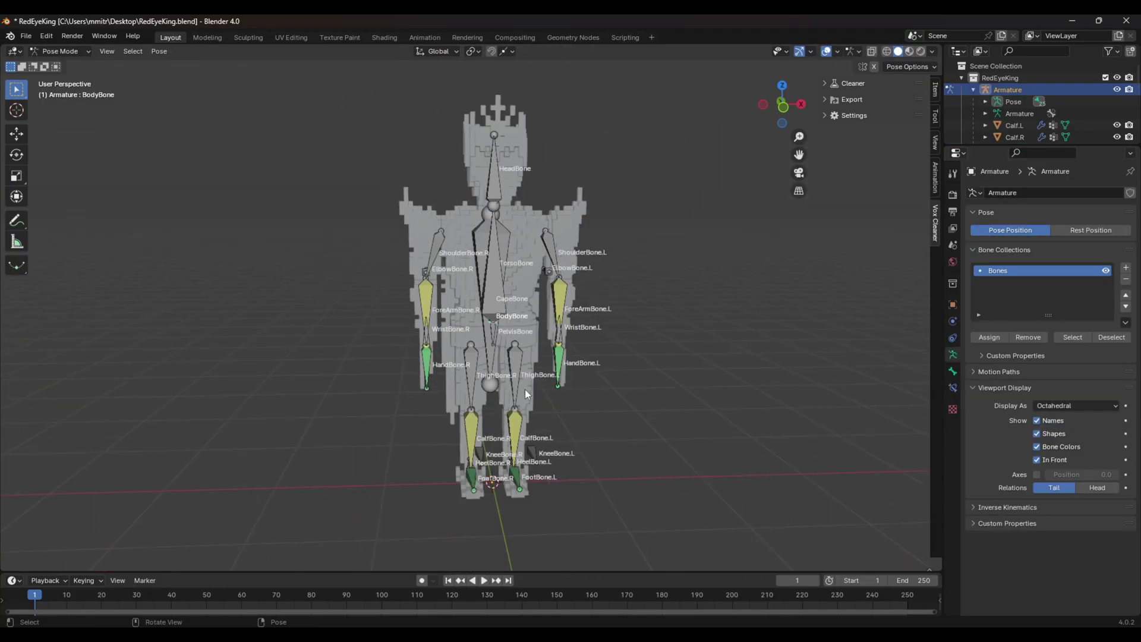
middle_click_drag(499, 355, 626, 337)
middle_click_drag(568, 243, 518, 391)
left_click(414, 347)
middle_click_drag(497, 309, 556, 185)
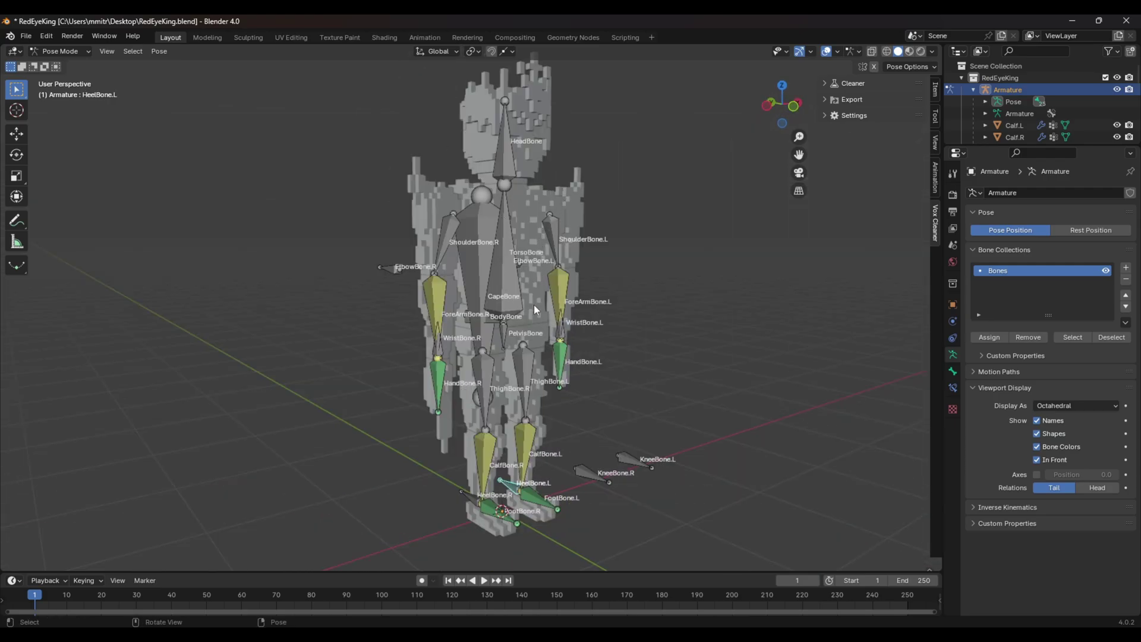
middle_click_drag(524, 266, 473, 302)
mouse_move(531, 275)
middle_mouse_down()
mouse_move(448, 264)
mouse_move(548, 304)
mouse_move(337, 285)
mouse_move(516, 264)
middle_mouse_up()
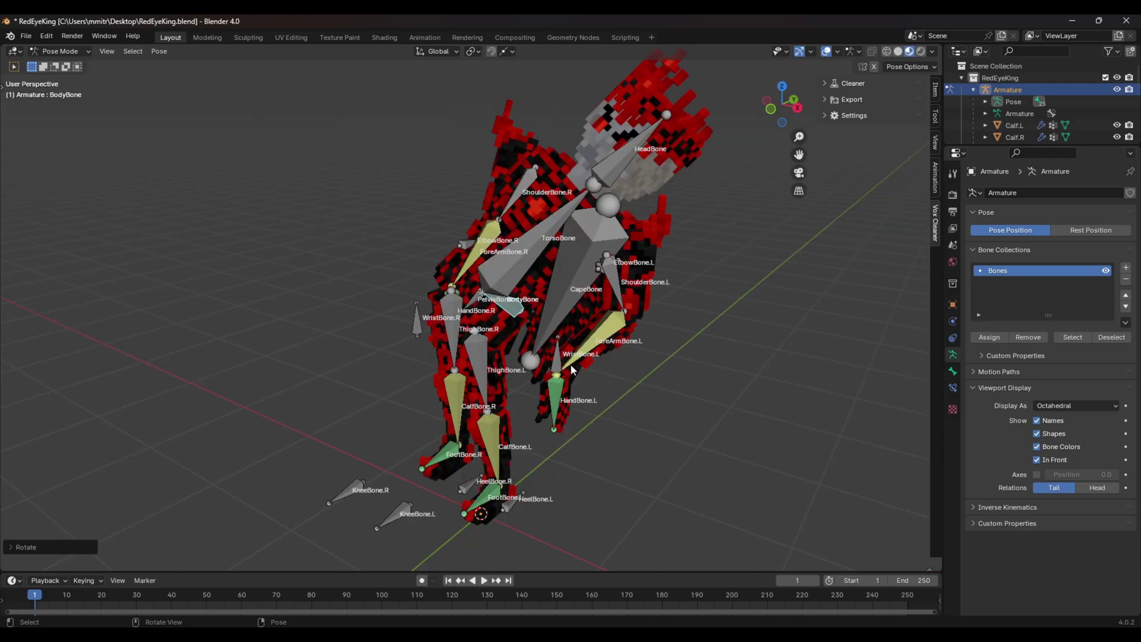
- Move WristBone.L up beside the head to test the left arm in a raised, bent pose
left_click_drag(570, 364, 649, 373)
left_click(636, 378)
middle_click_drag(550, 345, 595, 308)
key("g")
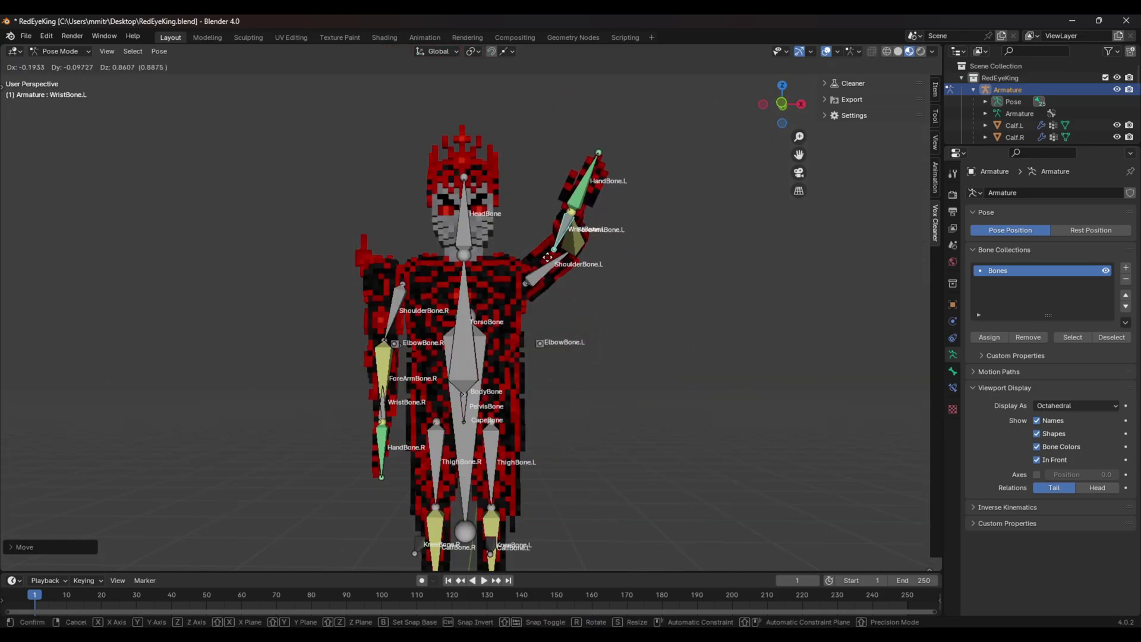
left_click(552, 343)
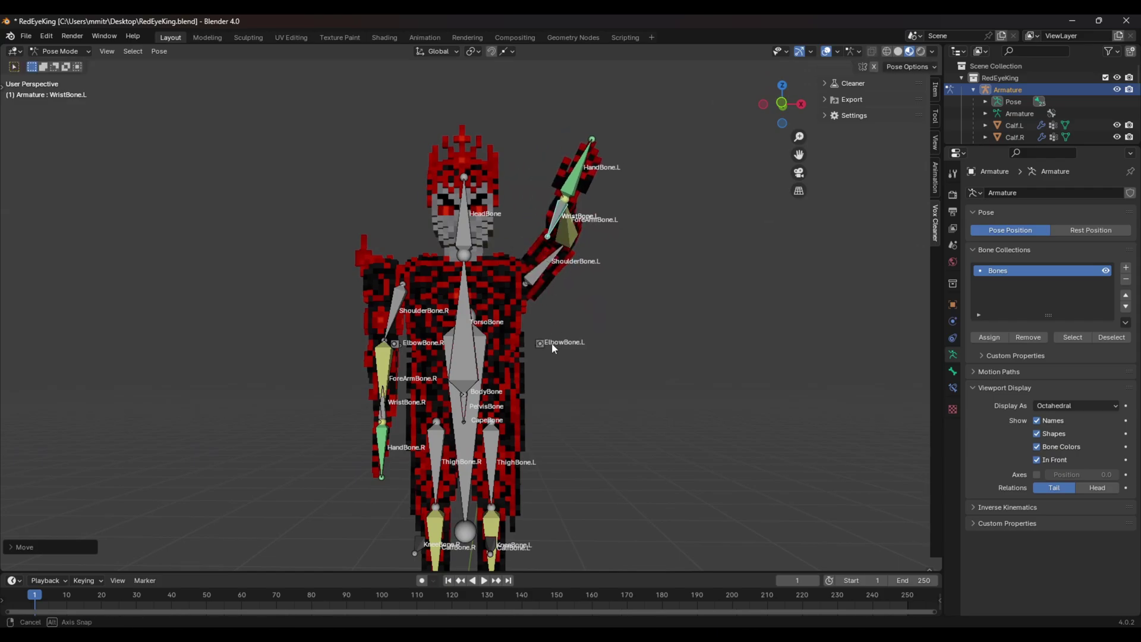
middle_click_drag(552, 342, 567, 365)
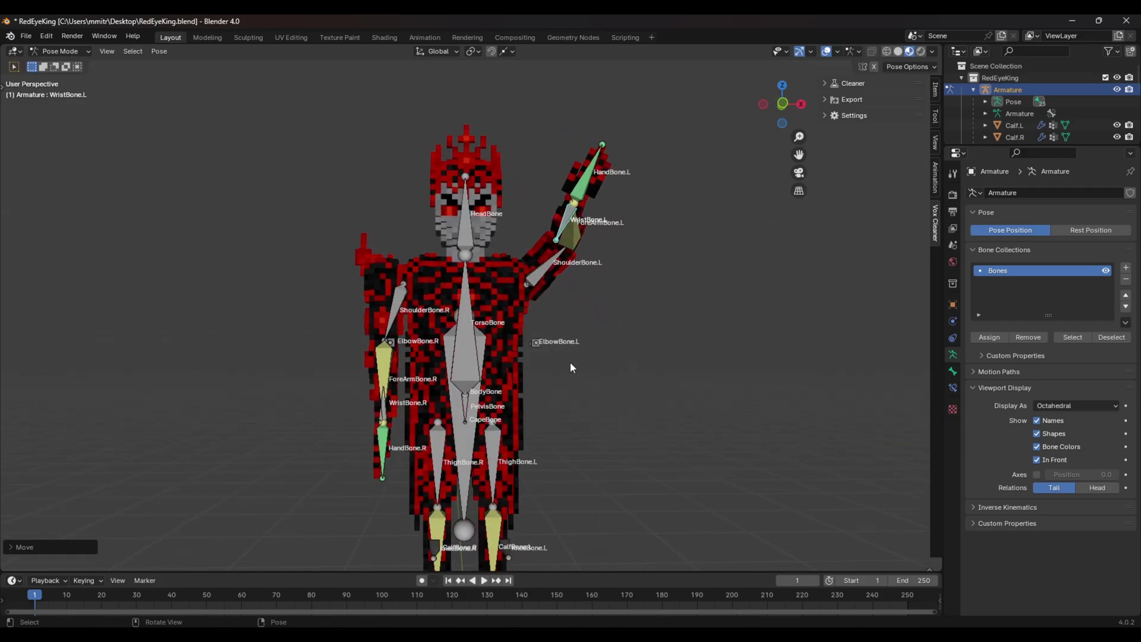